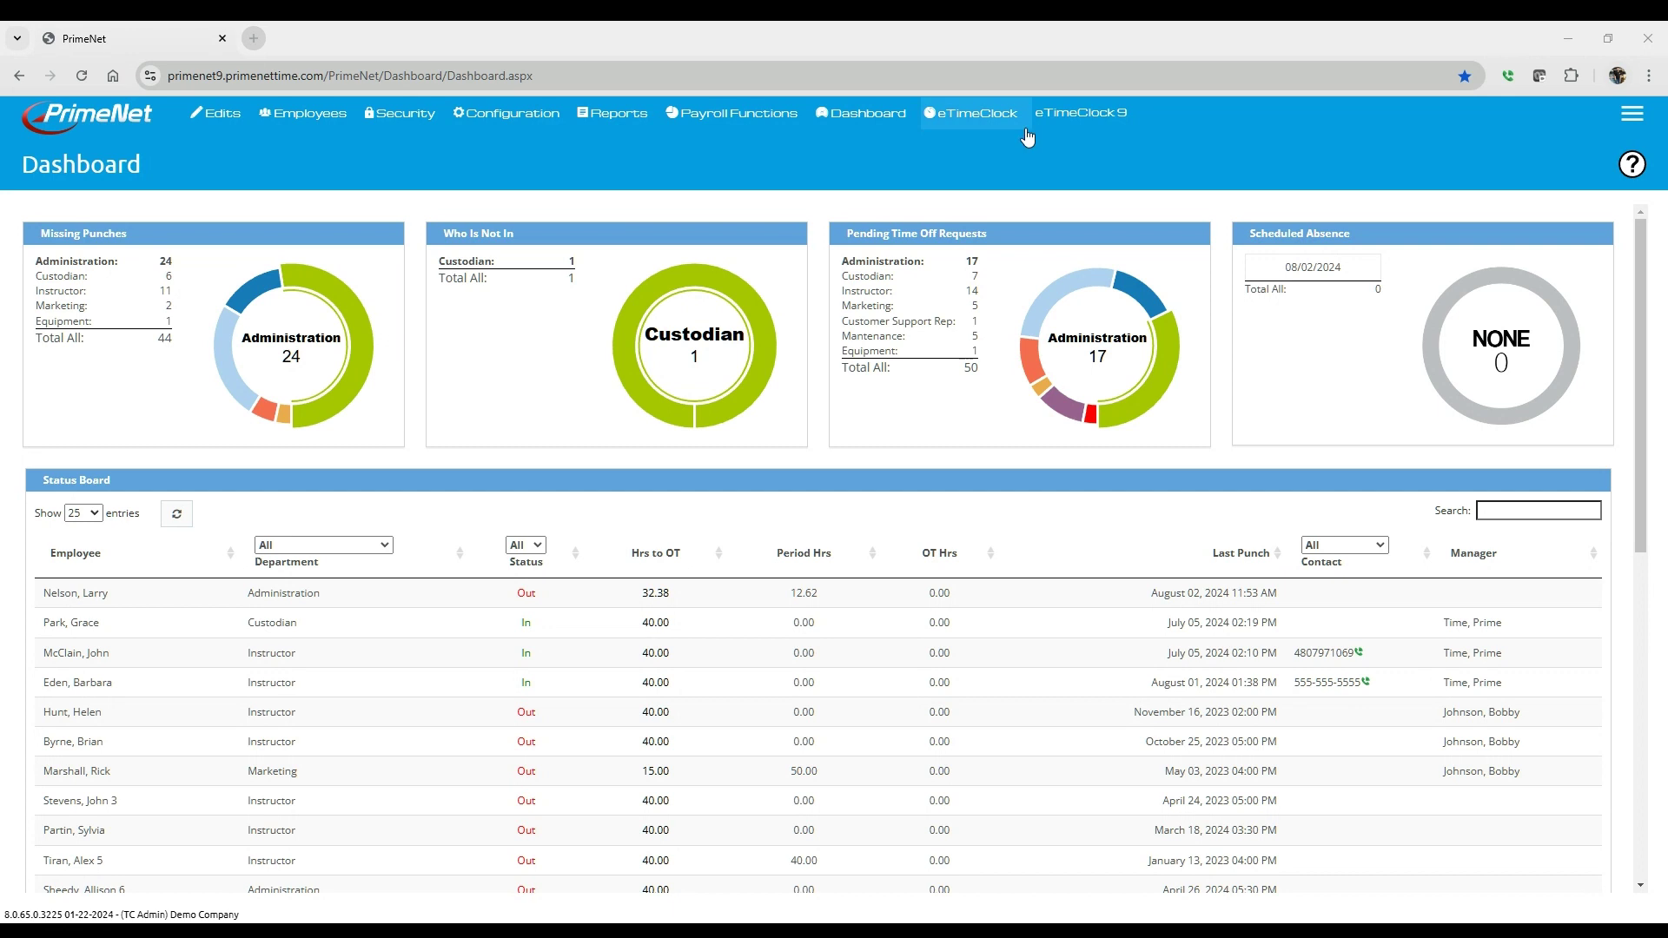
# Open the Schedule Templates page of the rule setup
pyautogui.click(723, 159)
pyautogui.moveTo(618, 115)
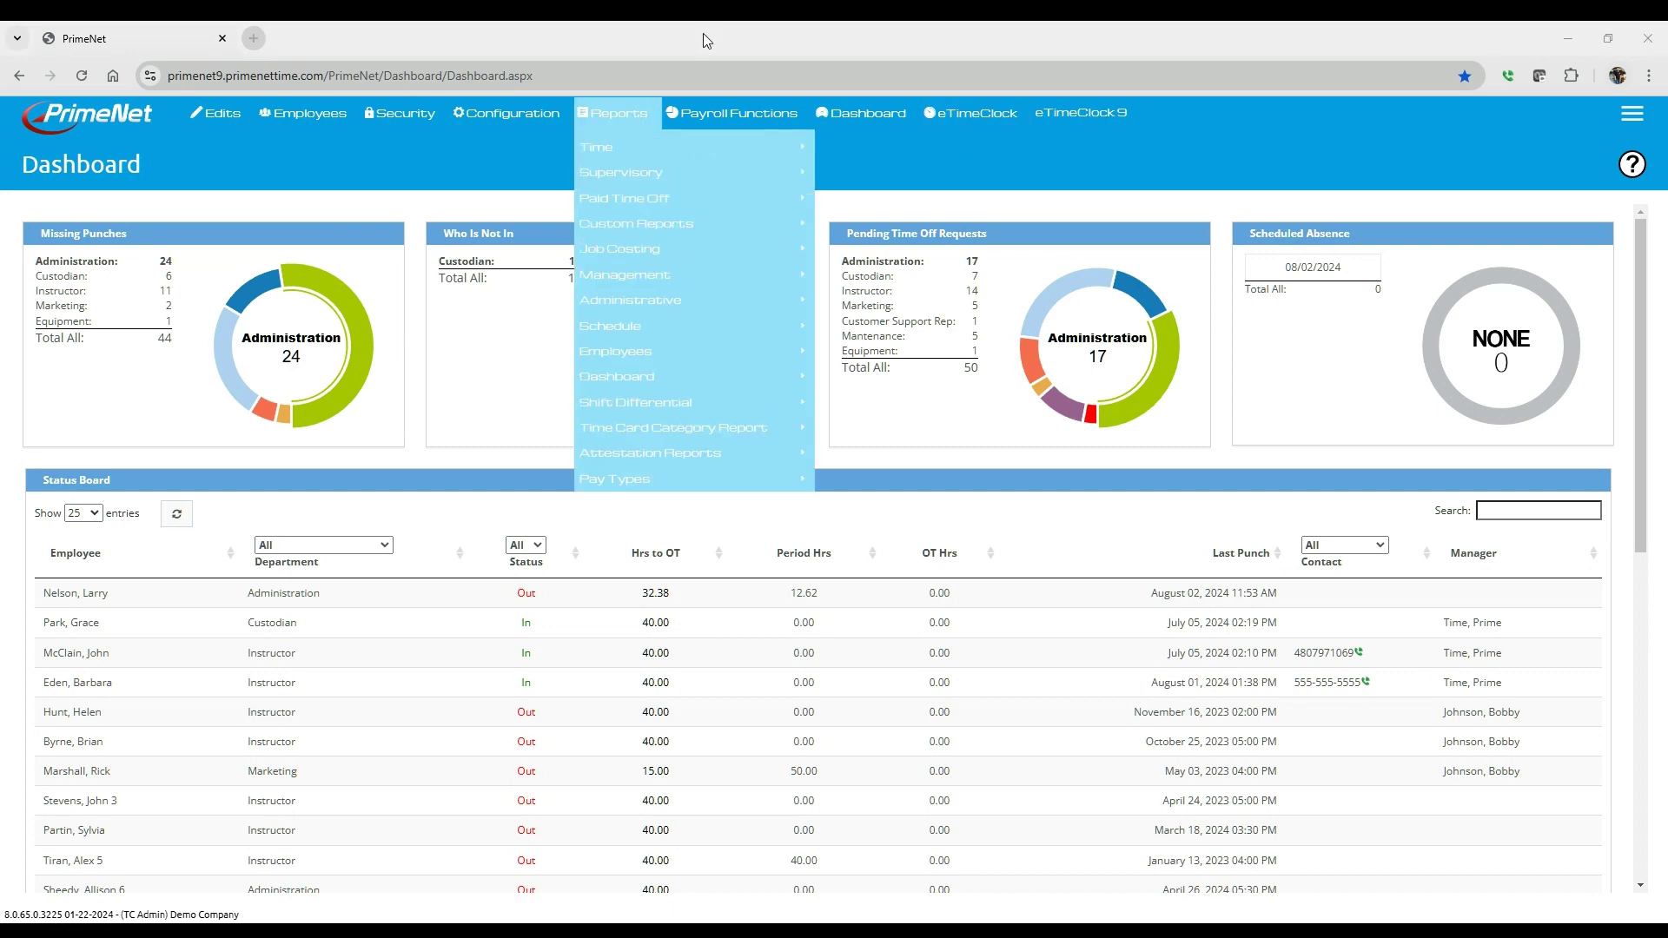
pyautogui.moveTo(507, 113)
pyautogui.moveTo(509, 156)
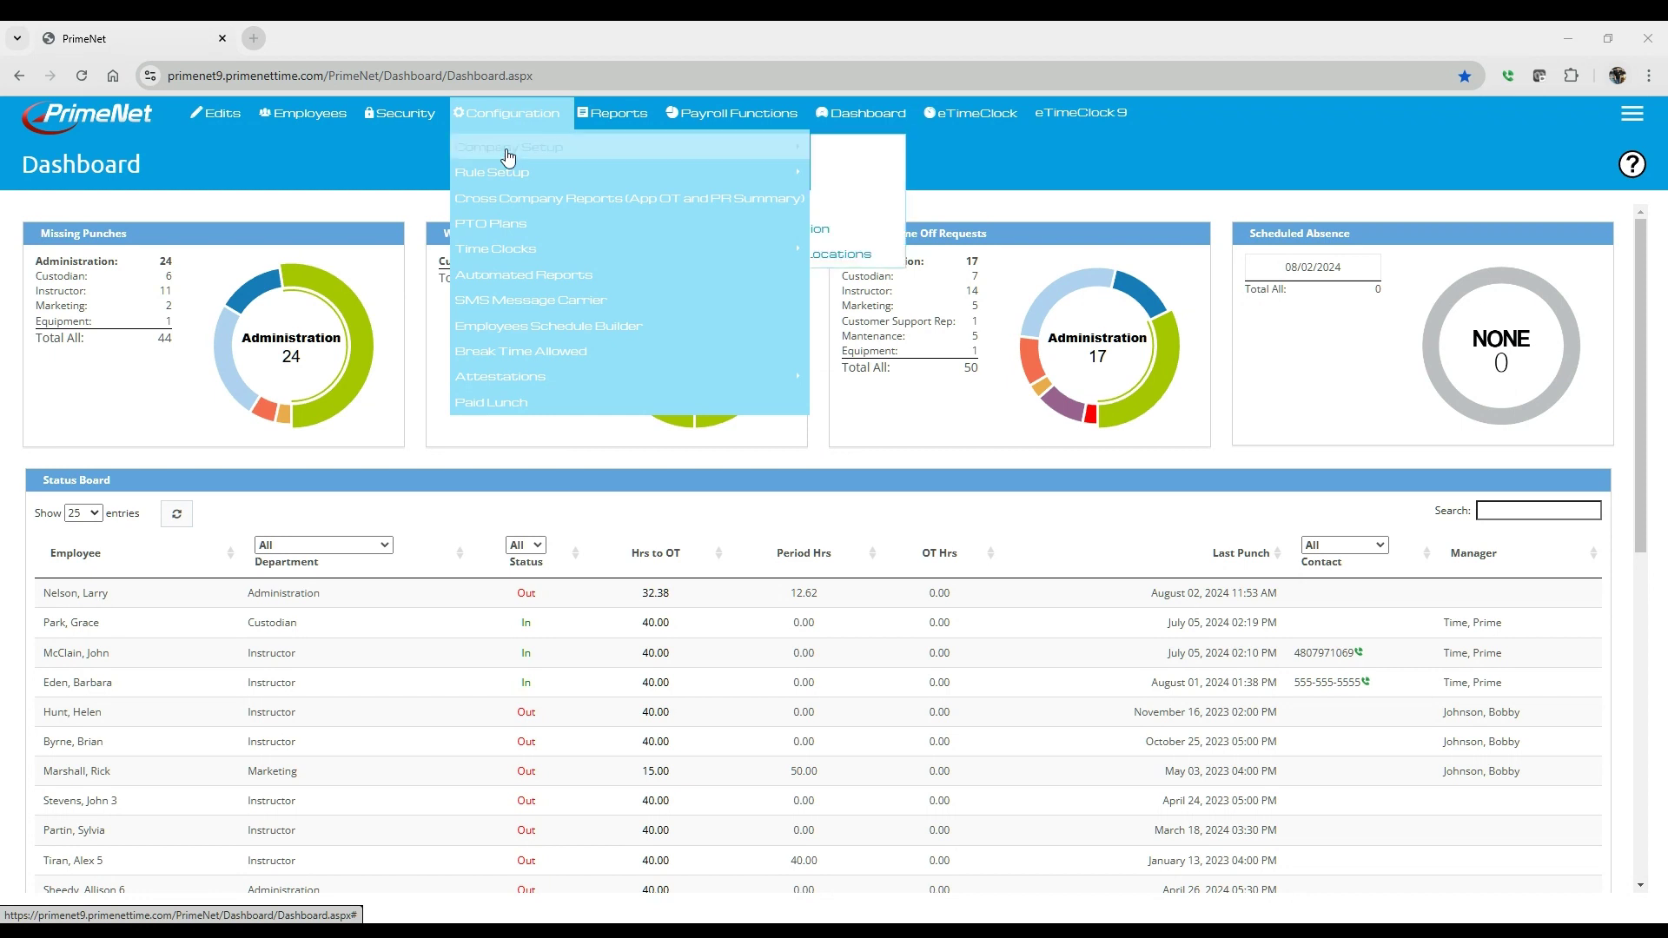
pyautogui.moveTo(712, 178)
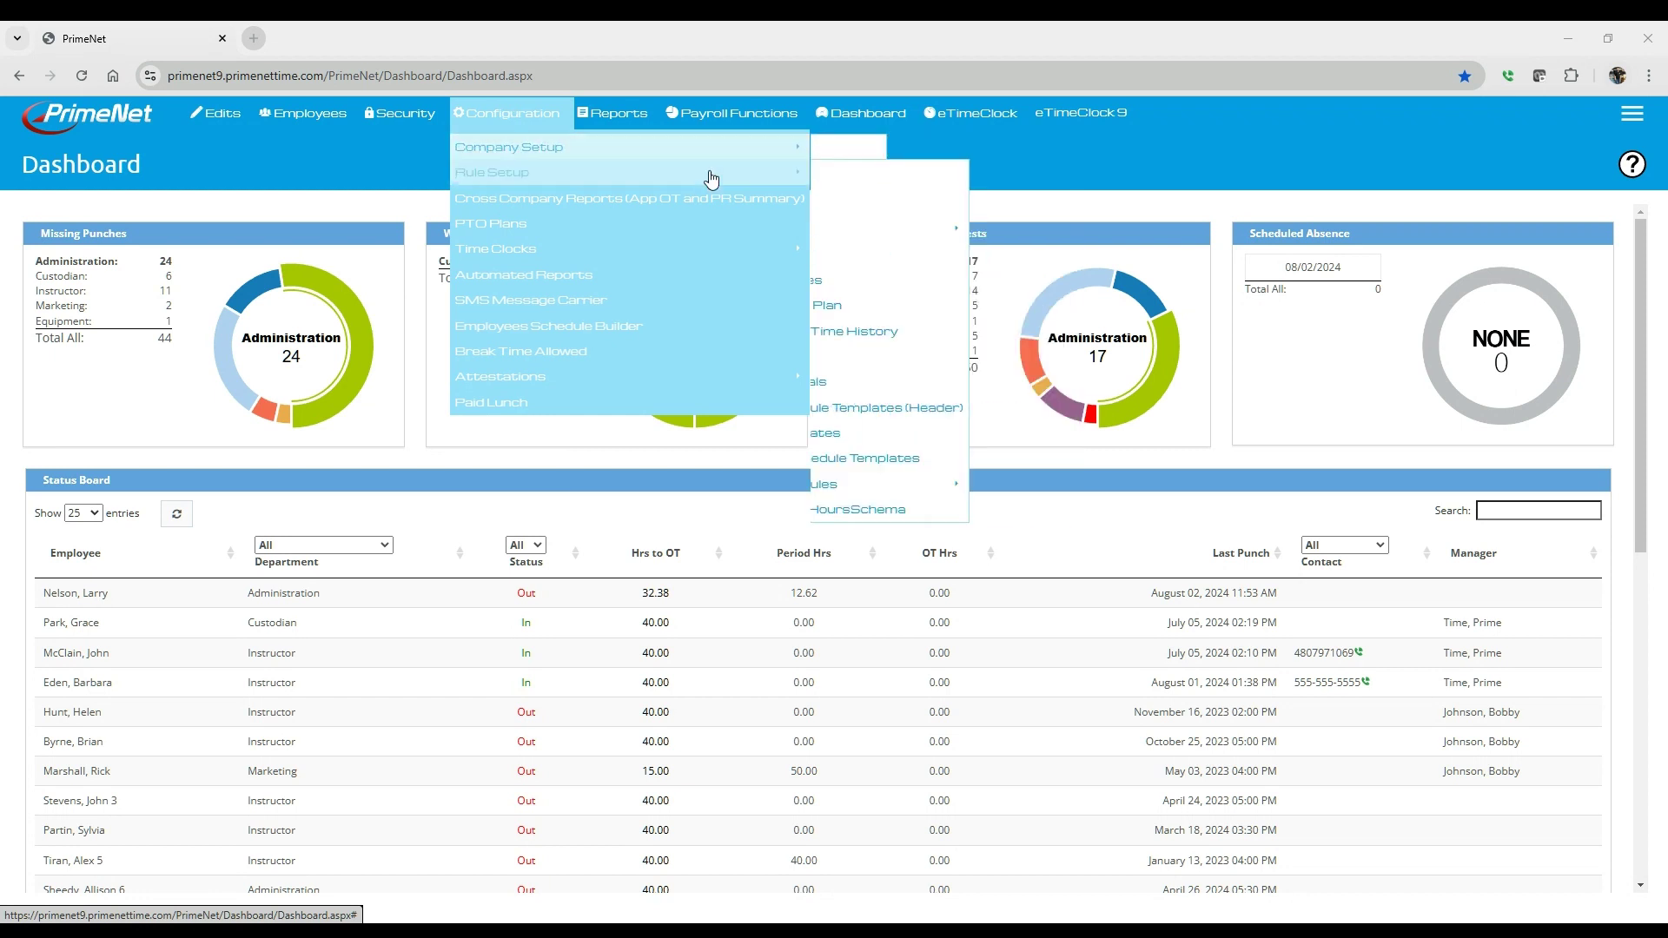
pyautogui.click(902, 435)
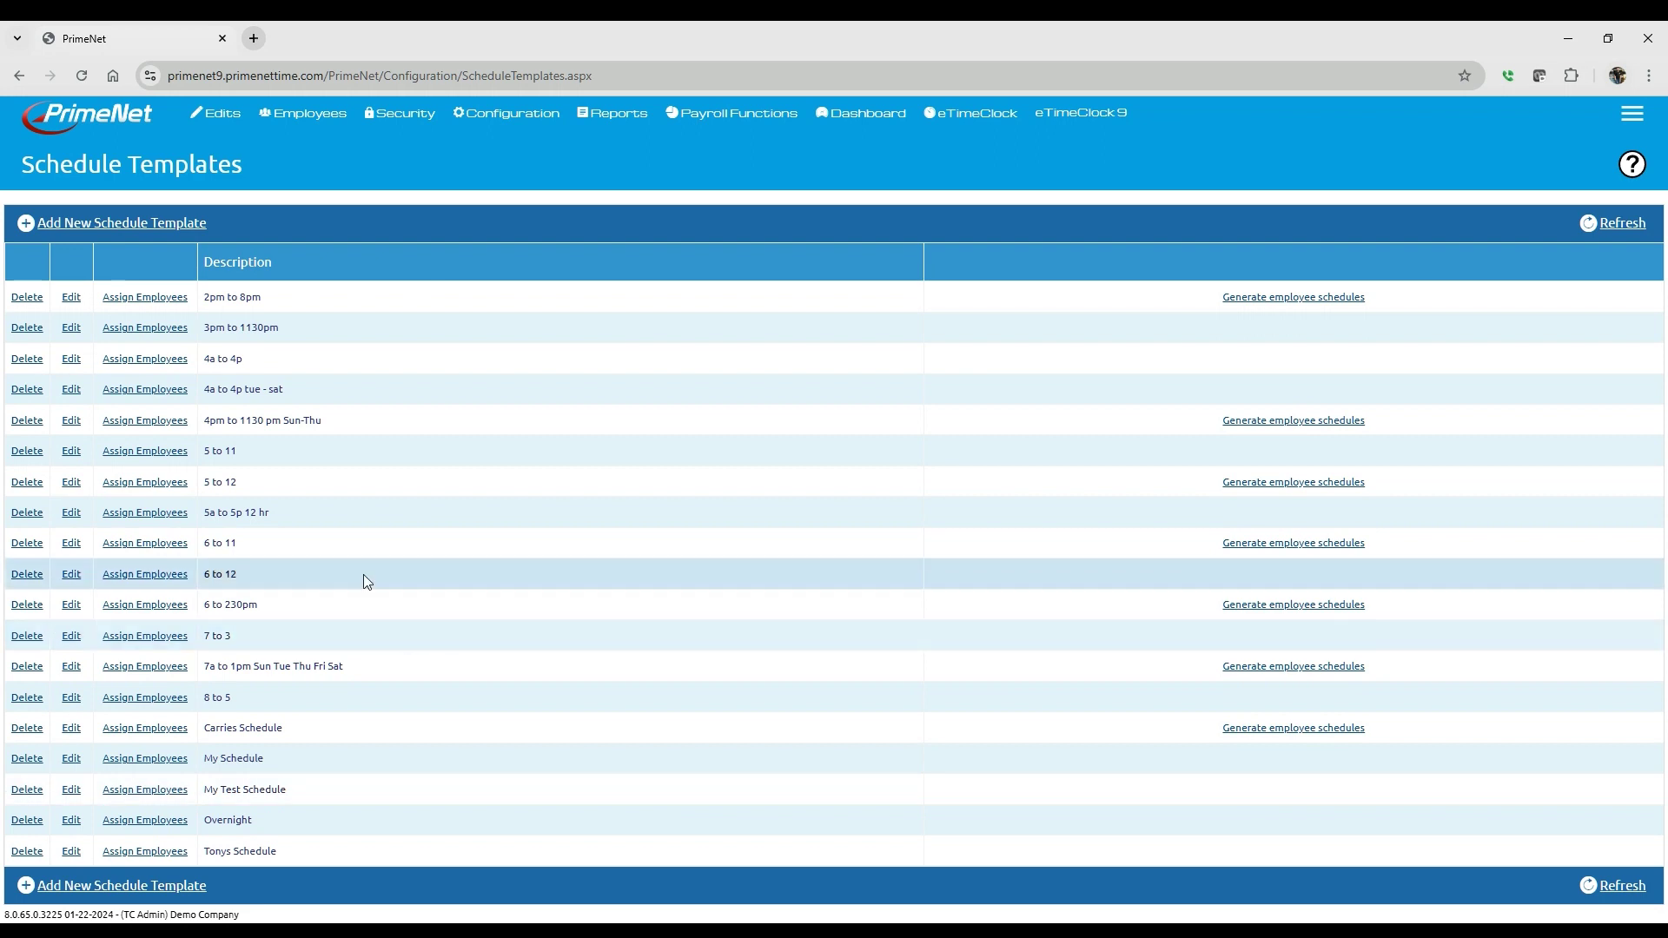
# Add a new schedule template as a copy of "8 to 5" and delete all its day entries except Monday
pyautogui.click(106, 222)
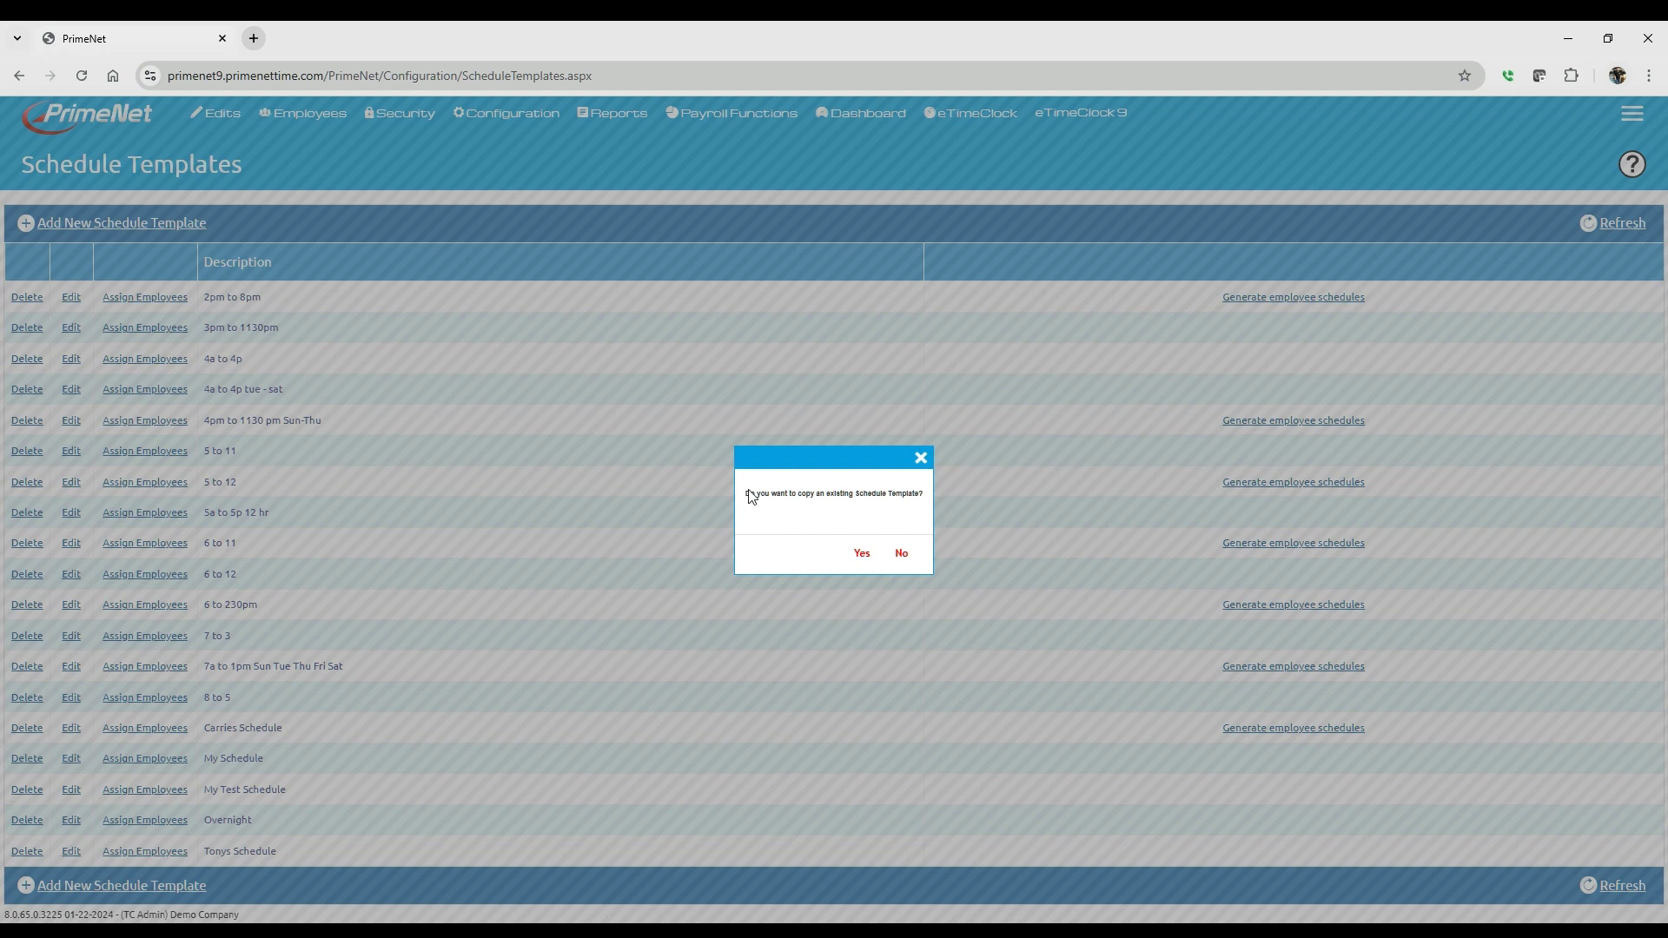
pyautogui.click(861, 556)
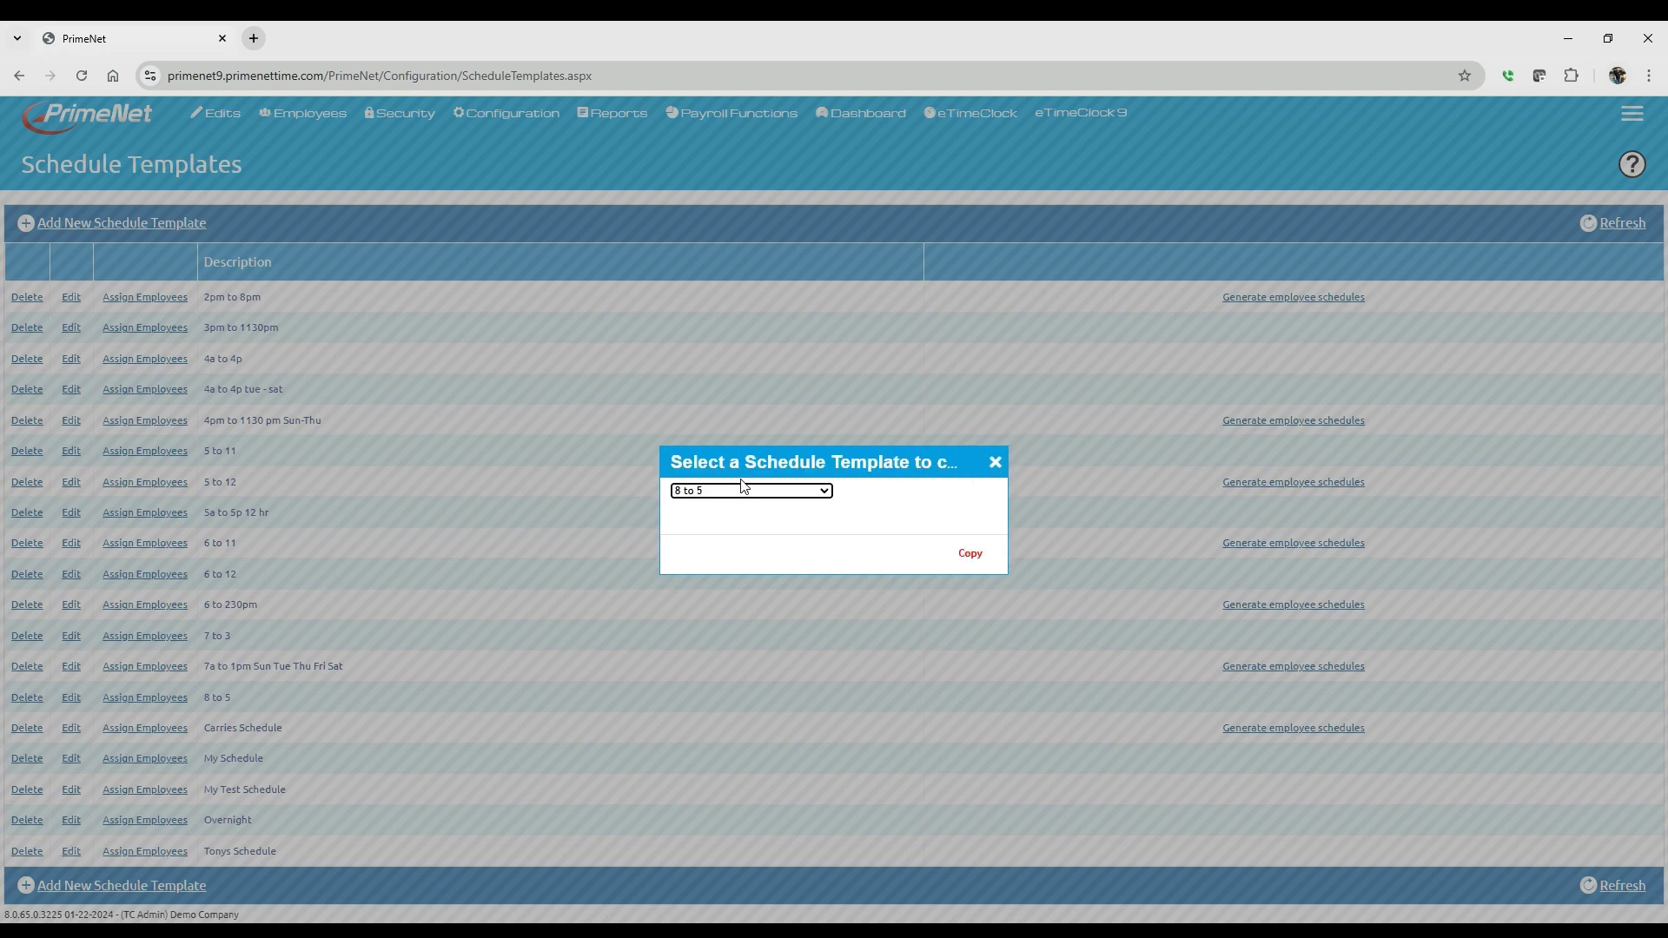
pyautogui.click(972, 556)
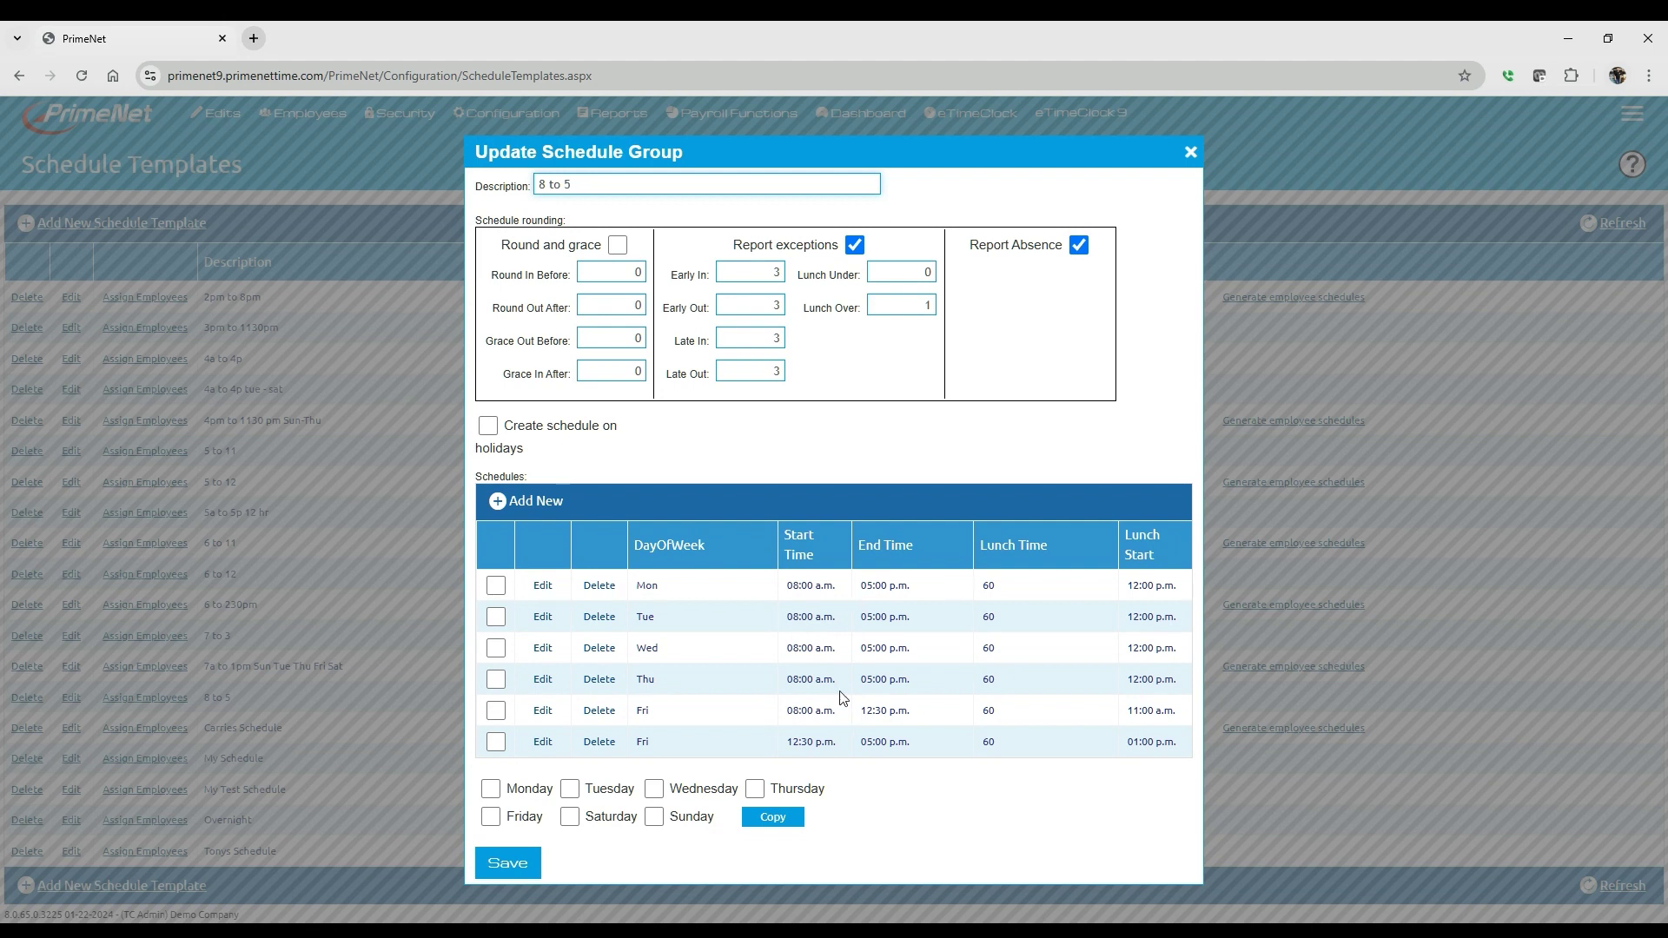
pyautogui.tripleClick(599, 617)
pyautogui.doubleClick(600, 616)
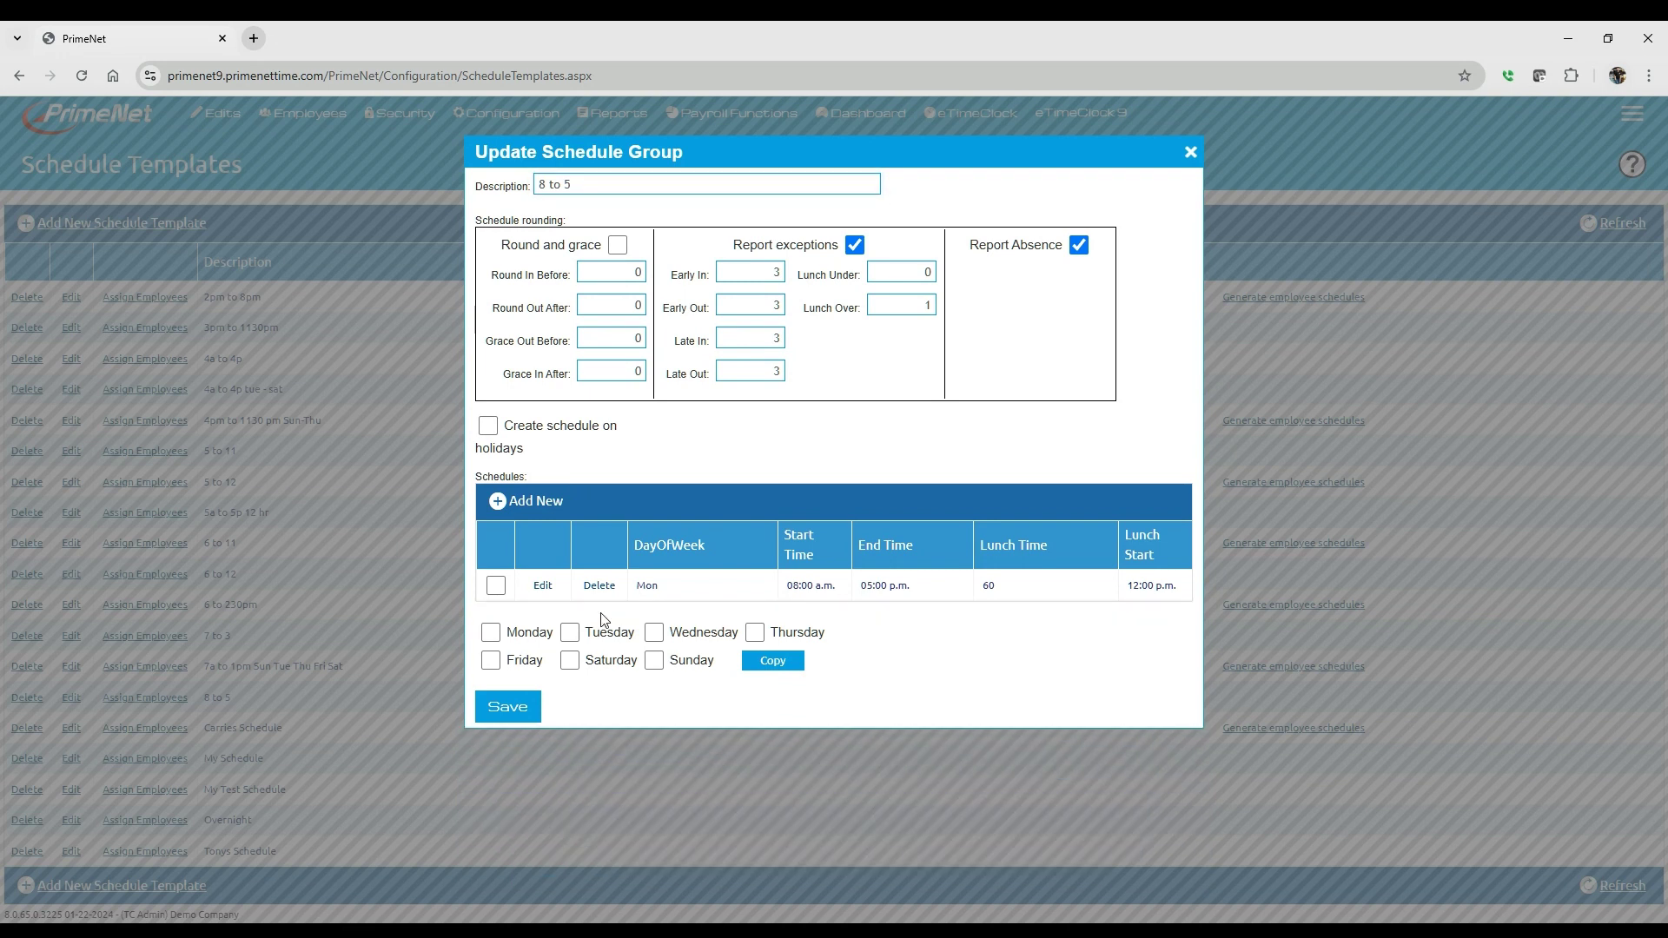
# Set Monday's end time to 04:00 PM, clear its lunch time and lunch start, and save the schedule item
pyautogui.click(543, 588)
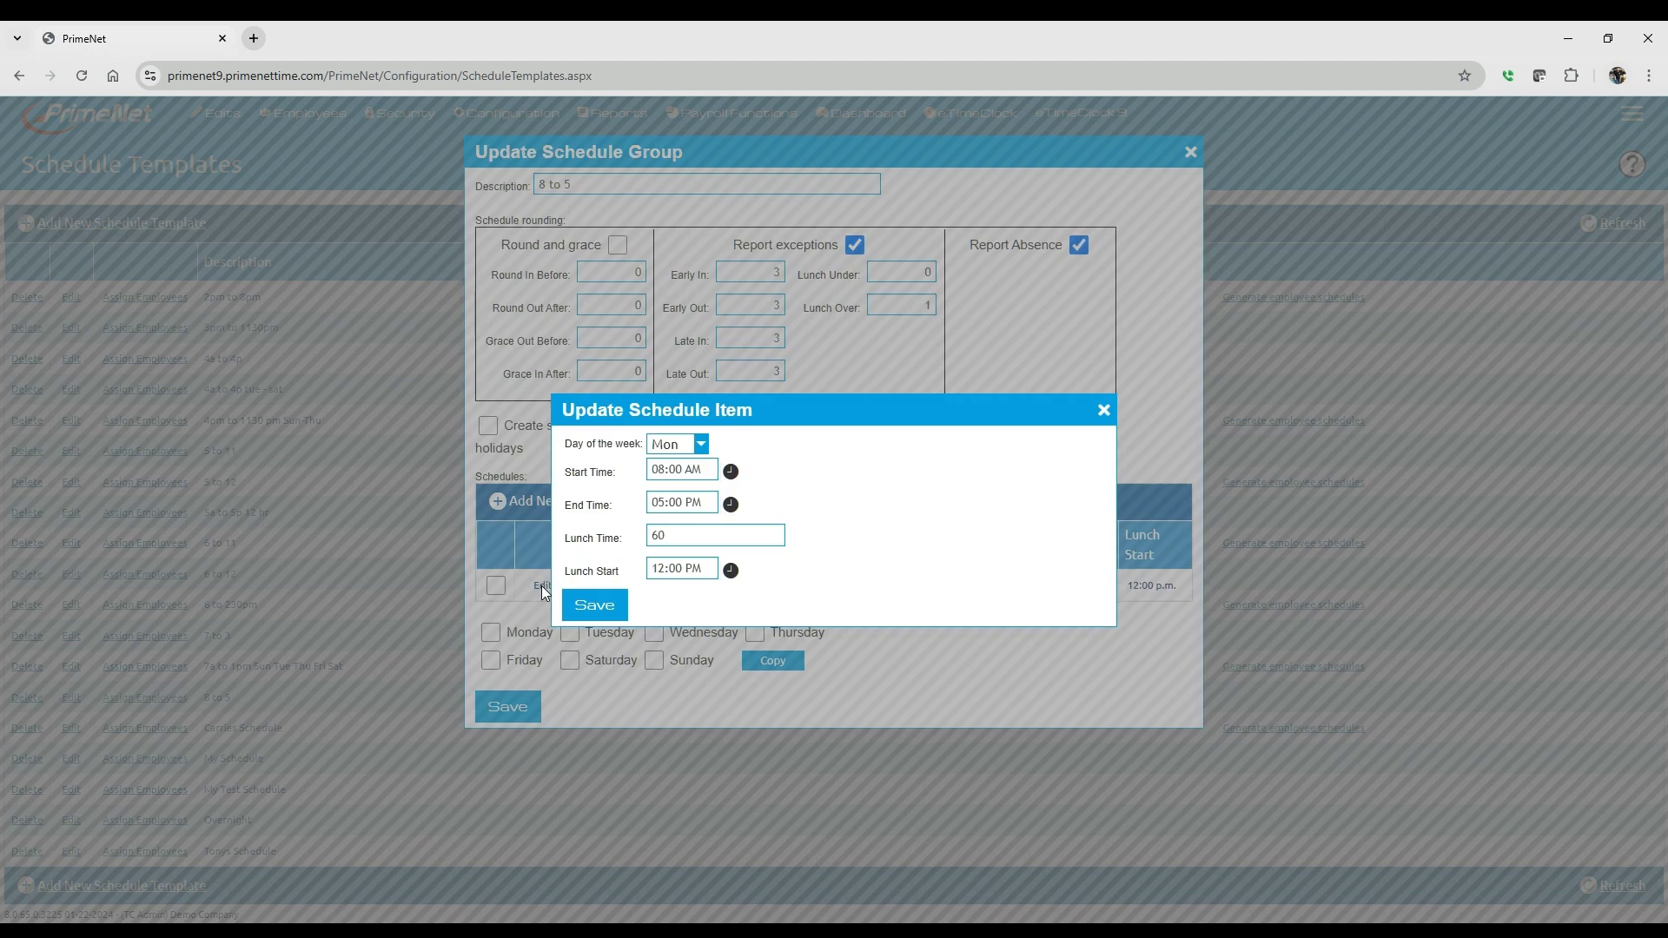
pyautogui.click(667, 502)
pyautogui.write('4')
pyautogui.click(902, 505)
pyautogui.click(712, 537)
pyautogui.press('BackSpace')
pyautogui.click(708, 568)
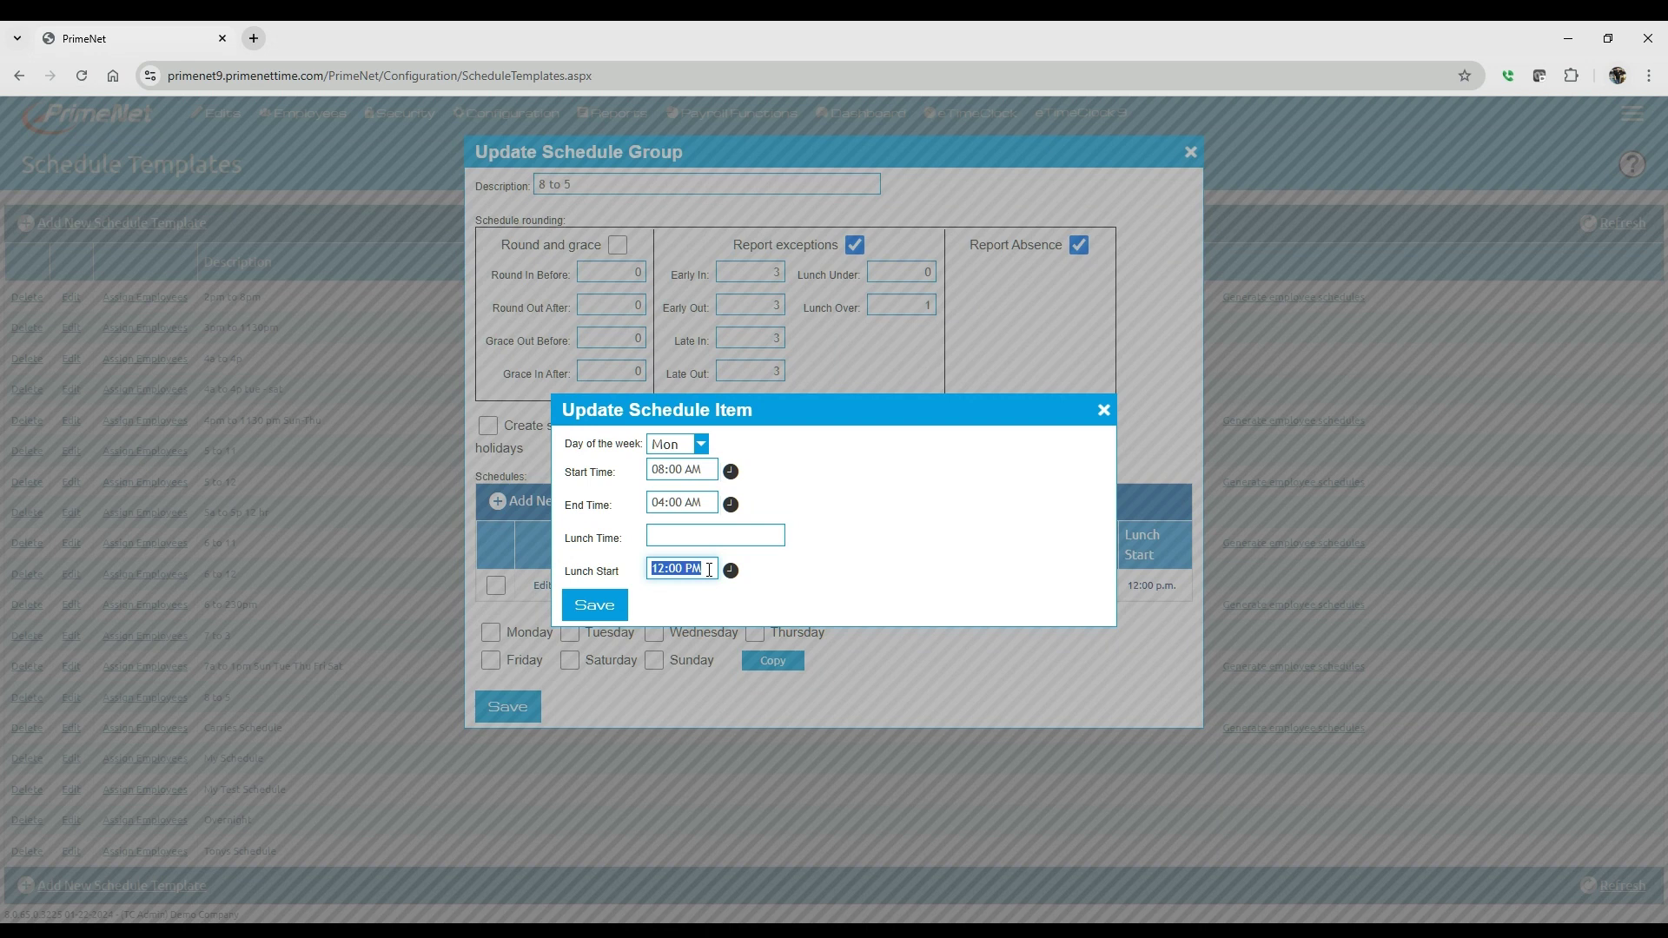
pyautogui.press('BackSpace')
pyautogui.click(701, 503)
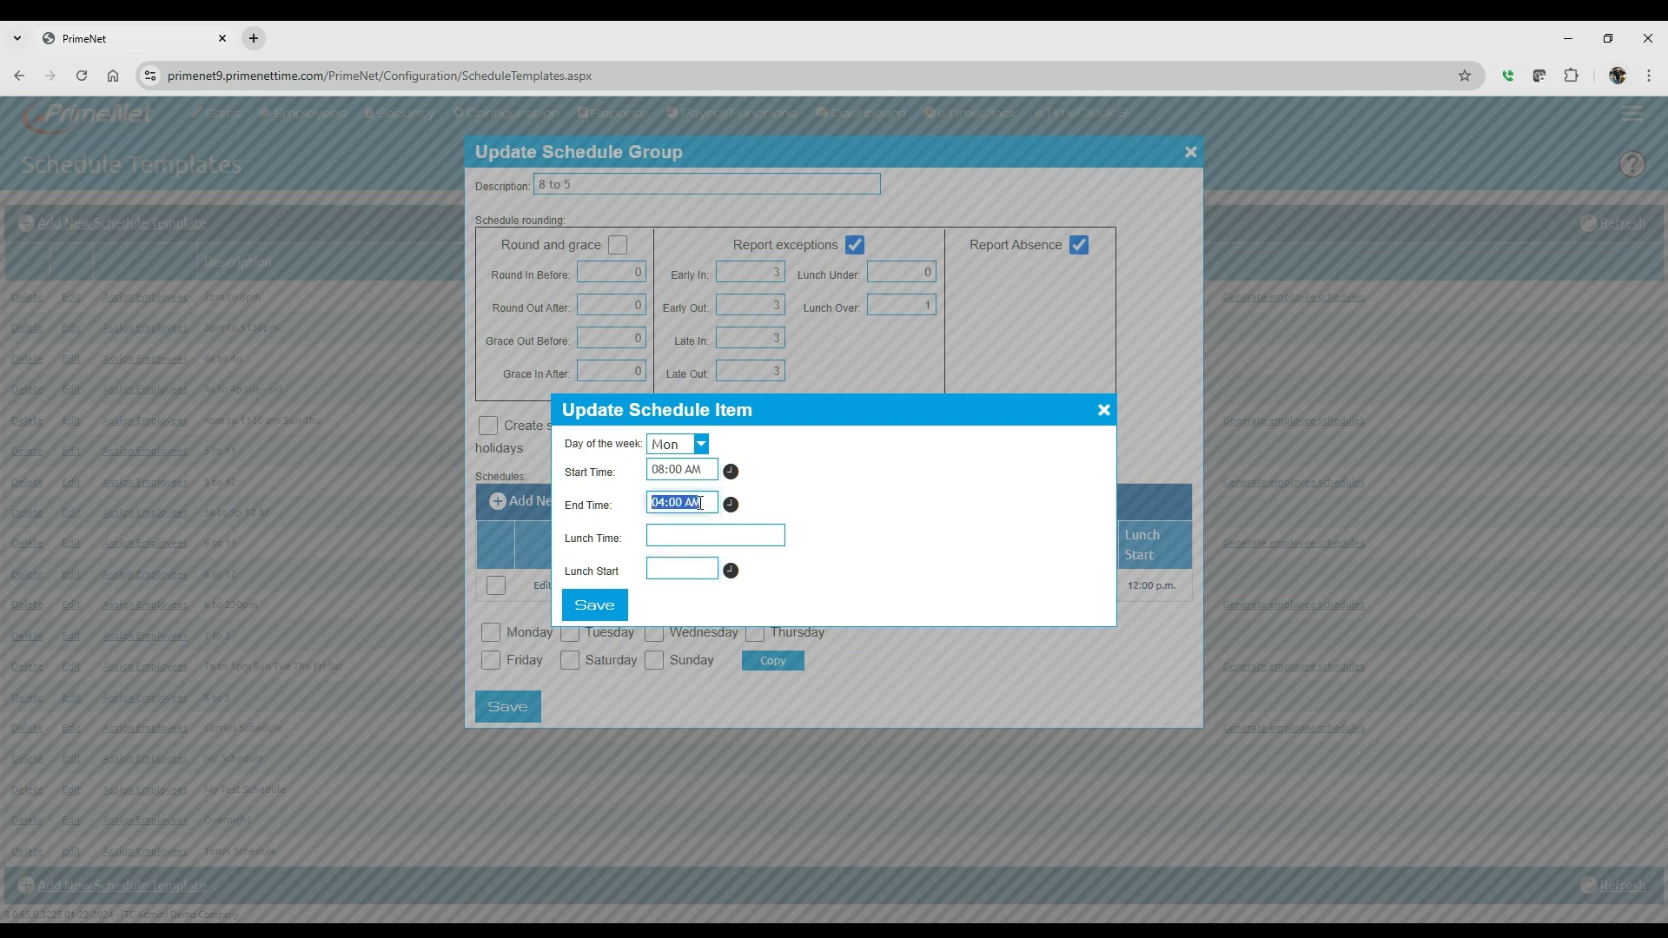
pyautogui.write('4pm')
pyautogui.click(894, 487)
pyautogui.click(595, 604)
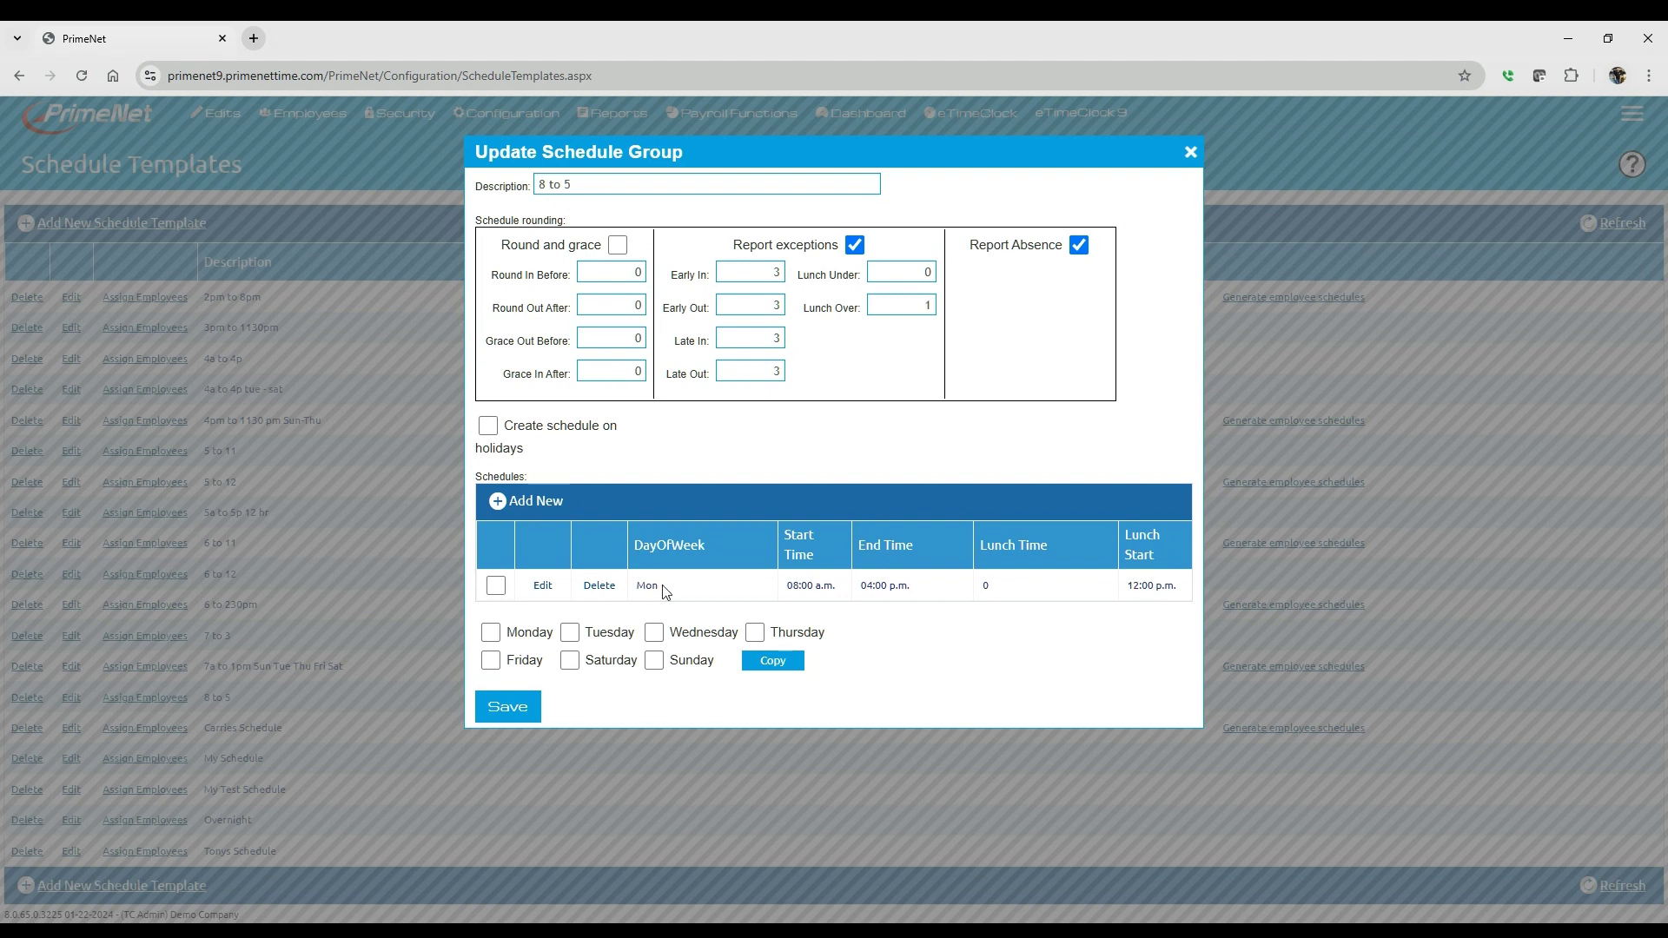
# Copy the Monday schedule entry to Tuesday, Wednesday, Thursday and Friday
pyautogui.click(528, 504)
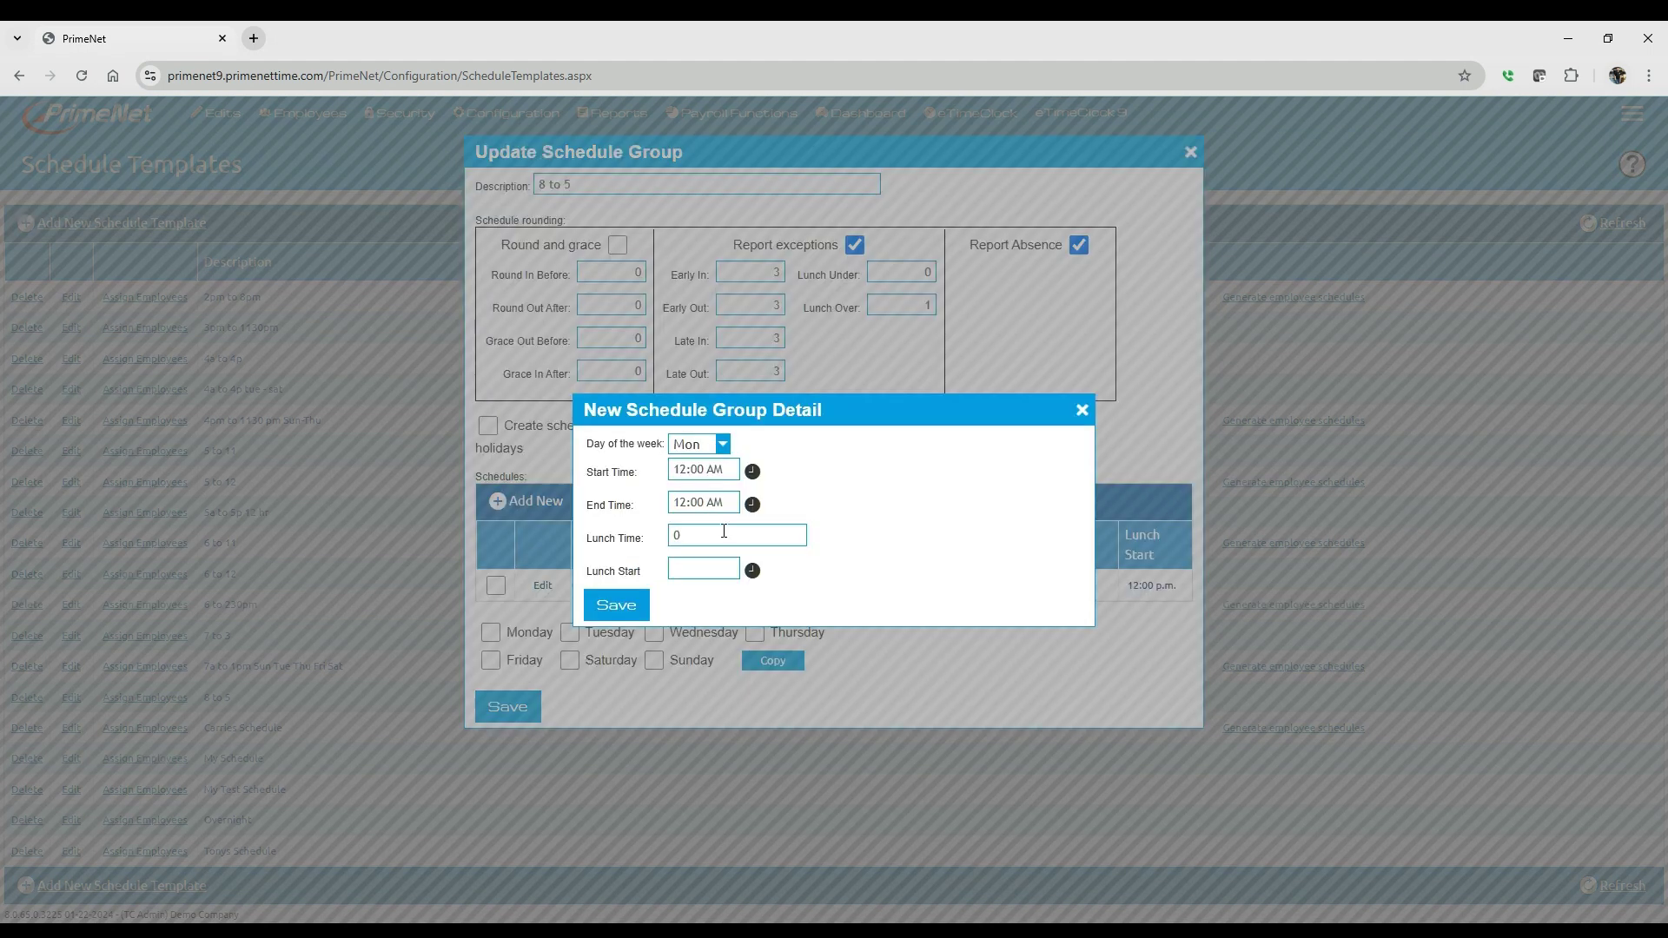
pyautogui.click(1082, 410)
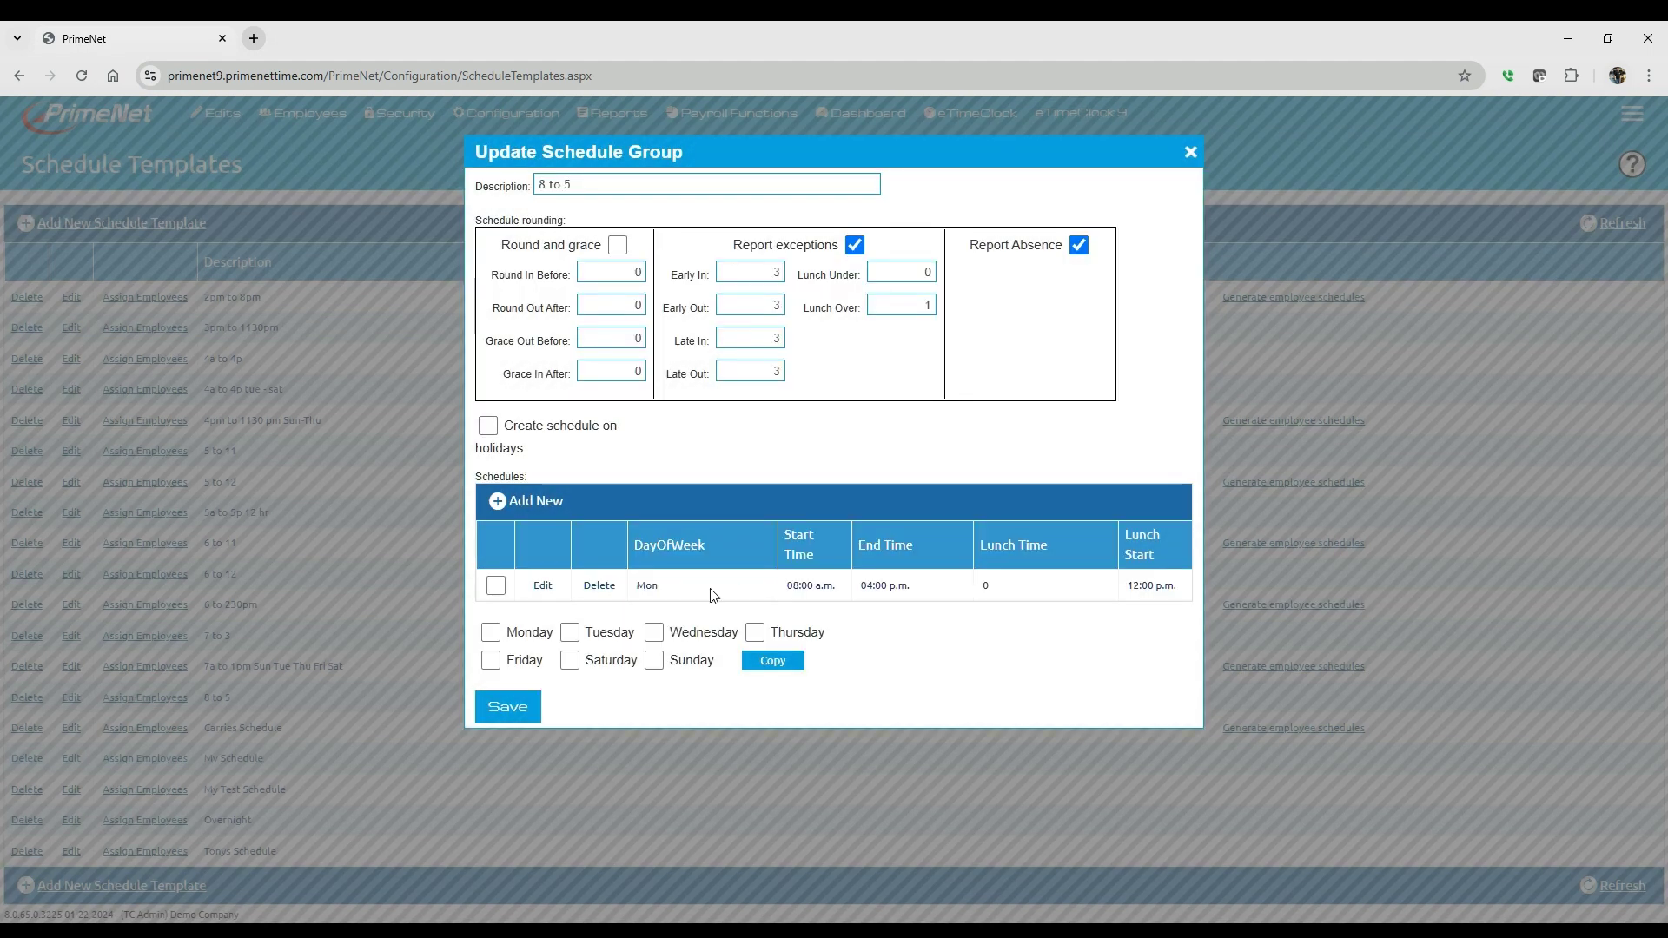
pyautogui.click(496, 587)
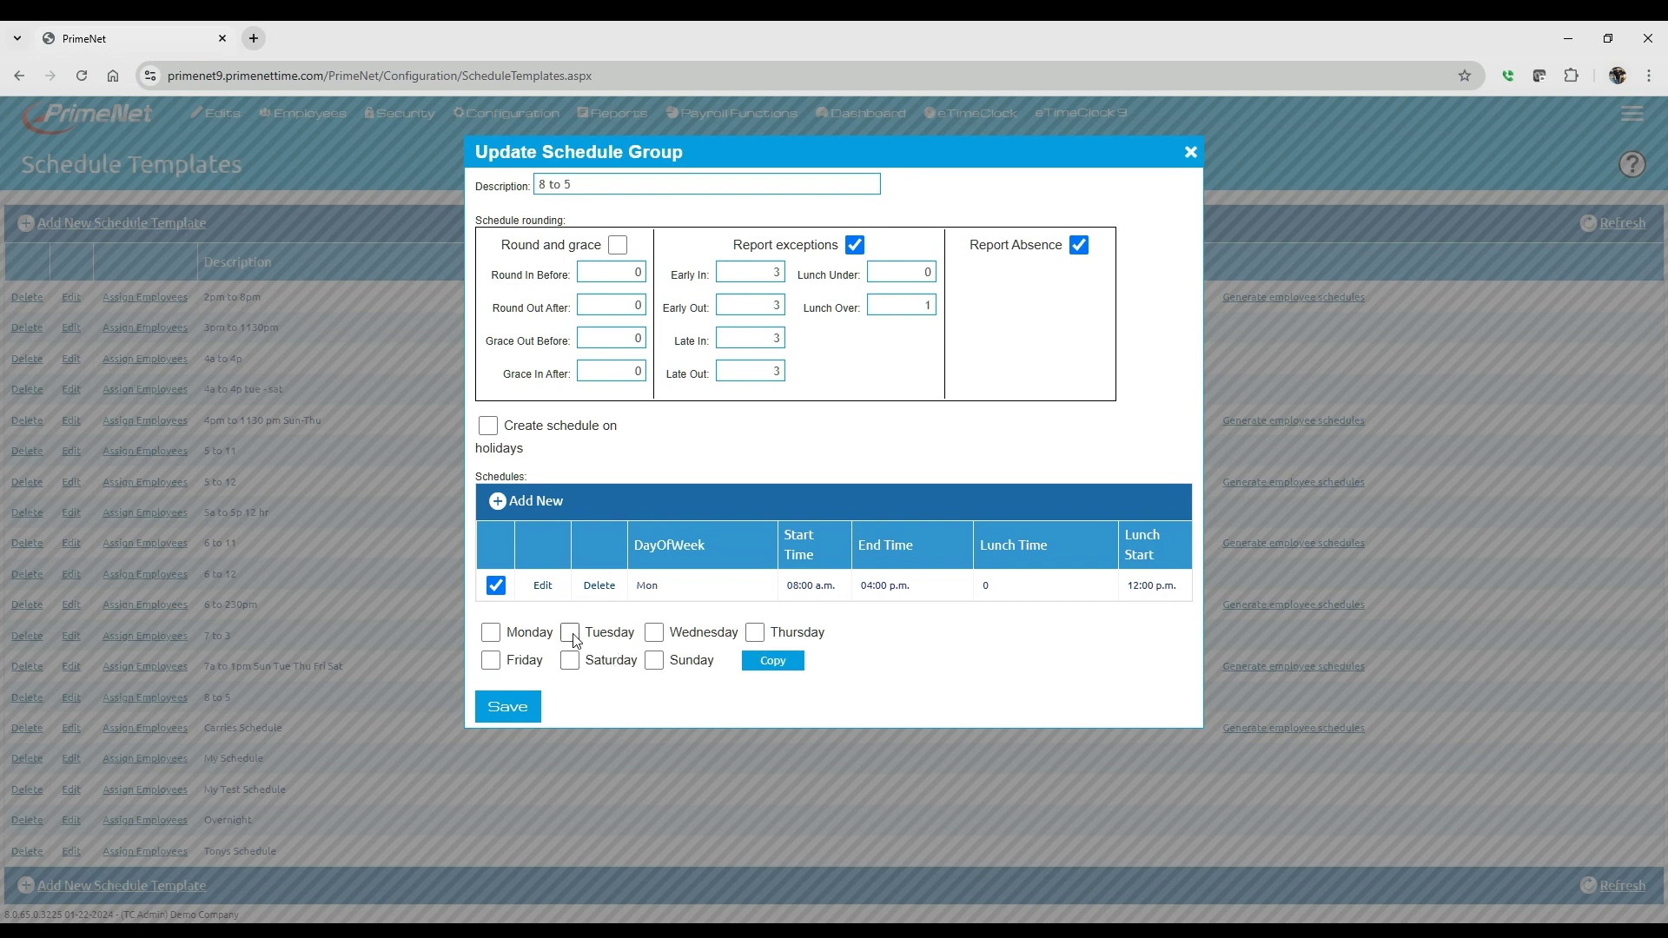
pyautogui.click(491, 634)
pyautogui.click(491, 633)
pyautogui.click(570, 633)
pyautogui.click(654, 632)
pyautogui.click(765, 635)
pyautogui.click(492, 662)
pyautogui.click(778, 662)
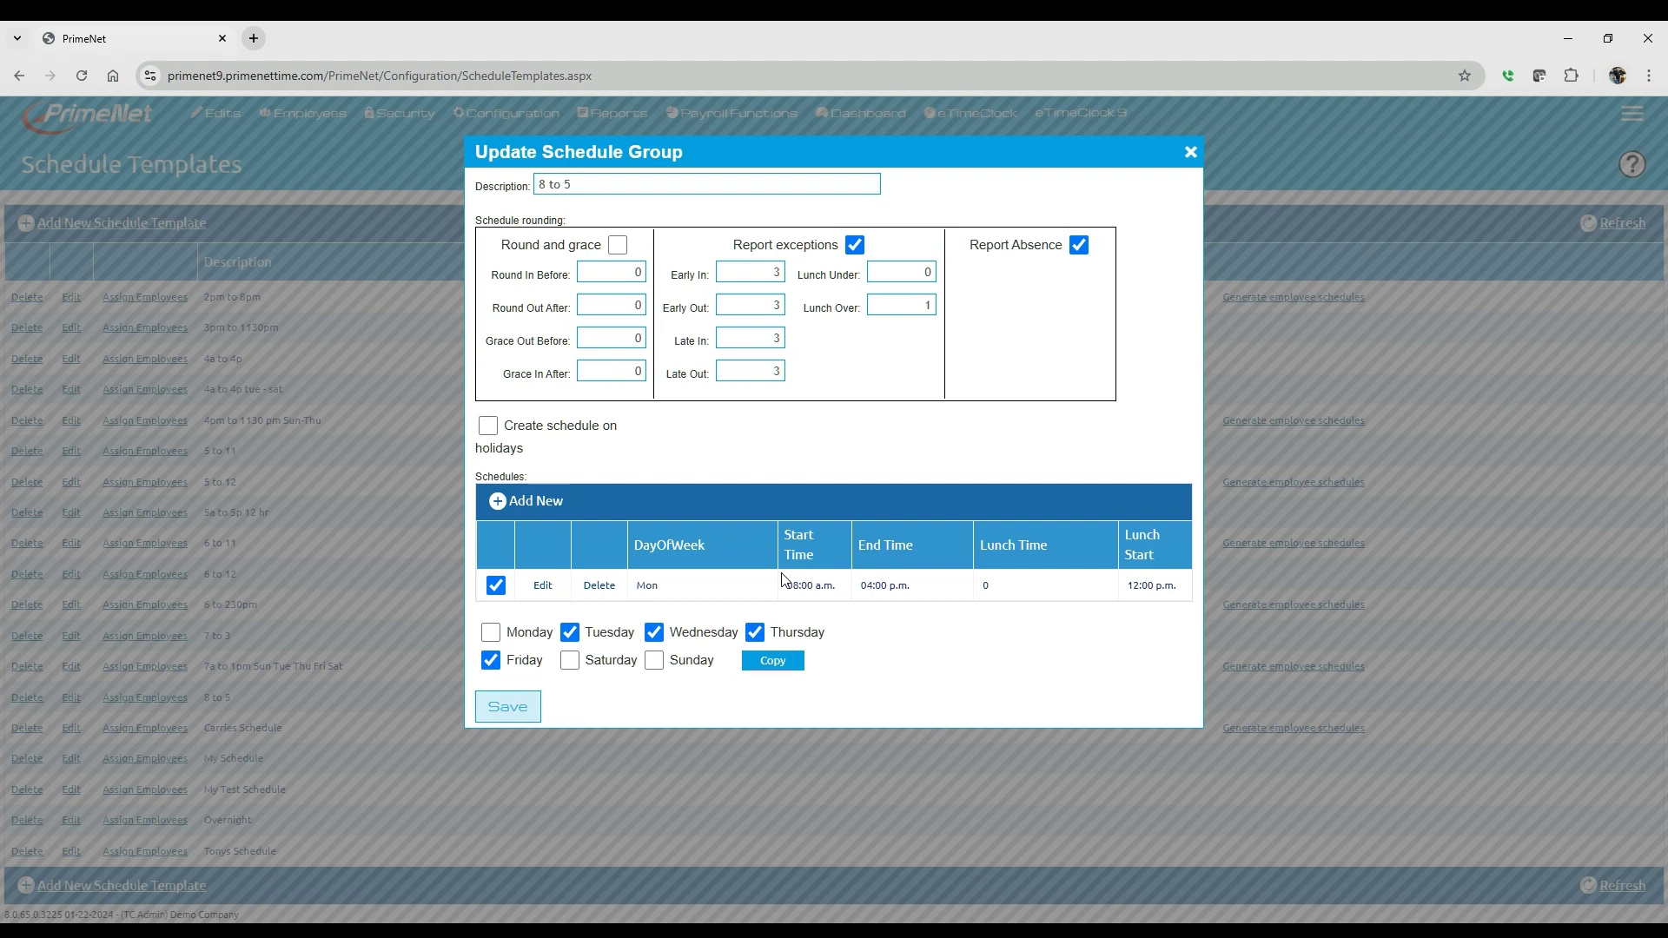
pyautogui.click(768, 662)
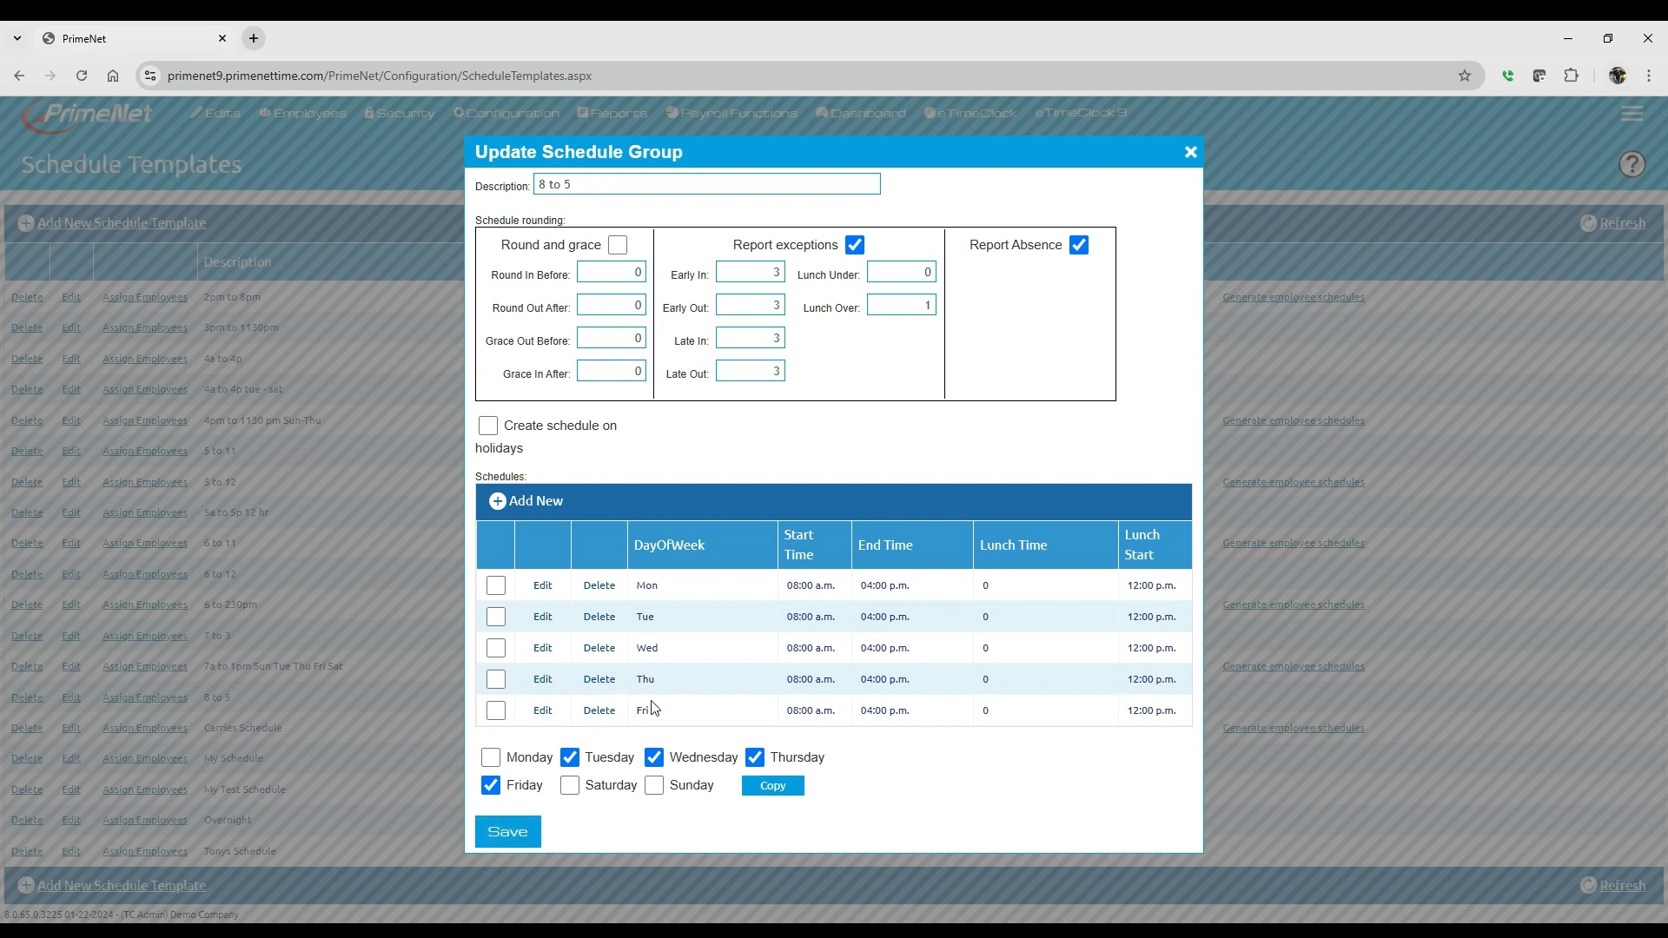
# Save the copied template, reopen it, and save it with the description "Salary 8hr"
pyautogui.click(508, 831)
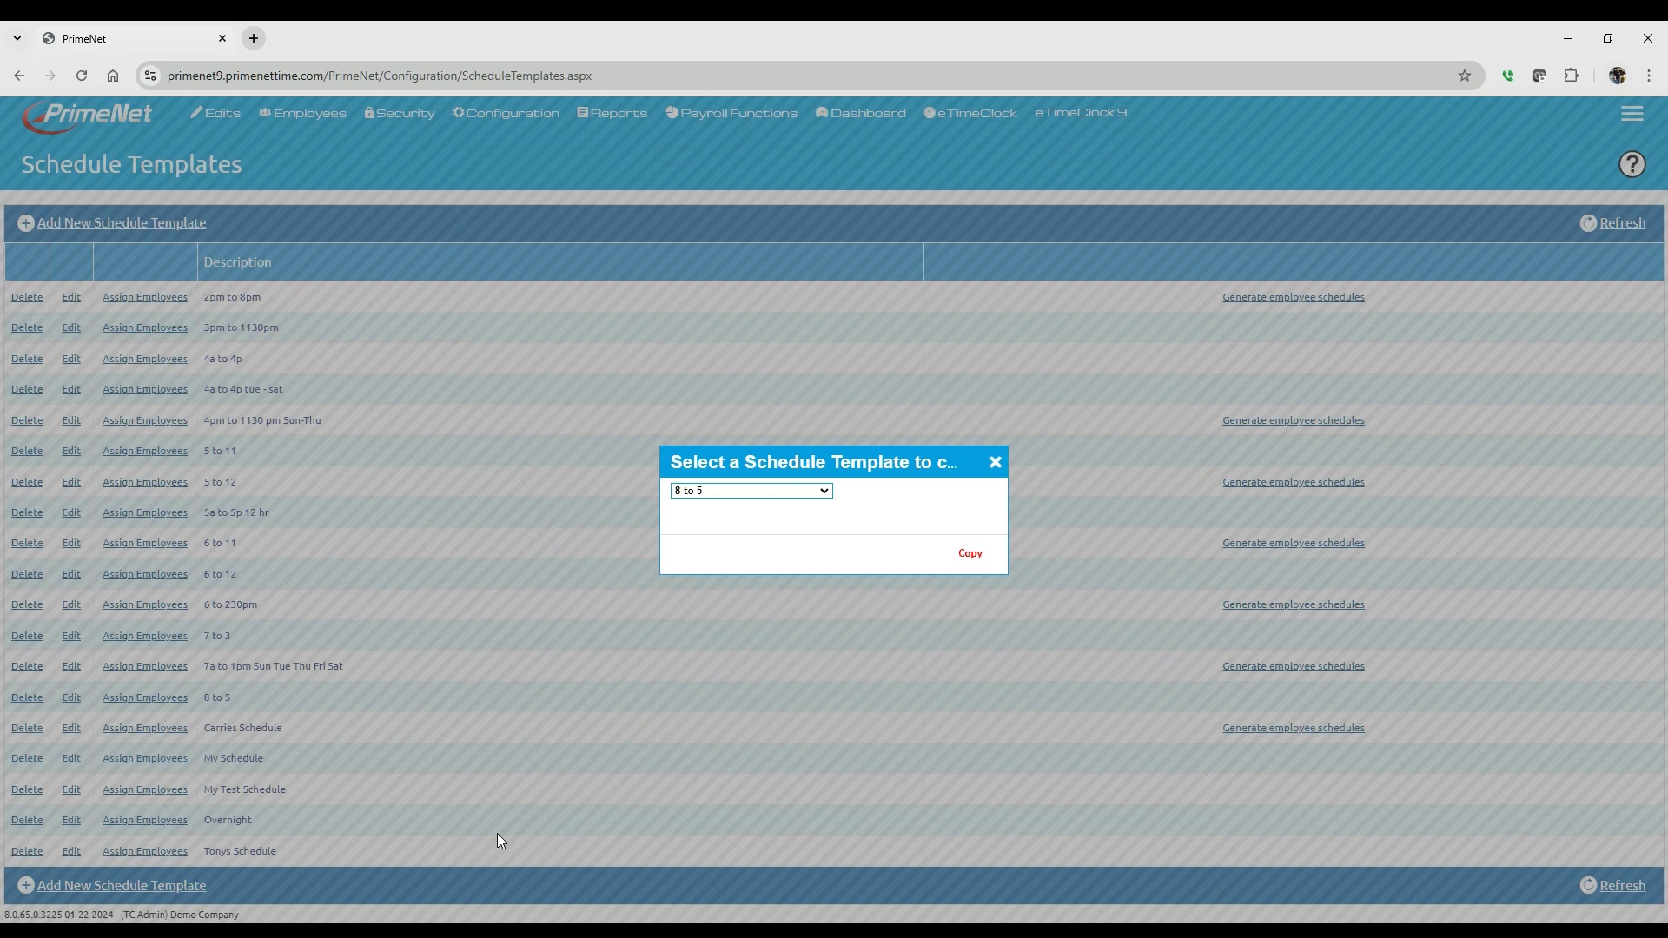
pyautogui.click(995, 461)
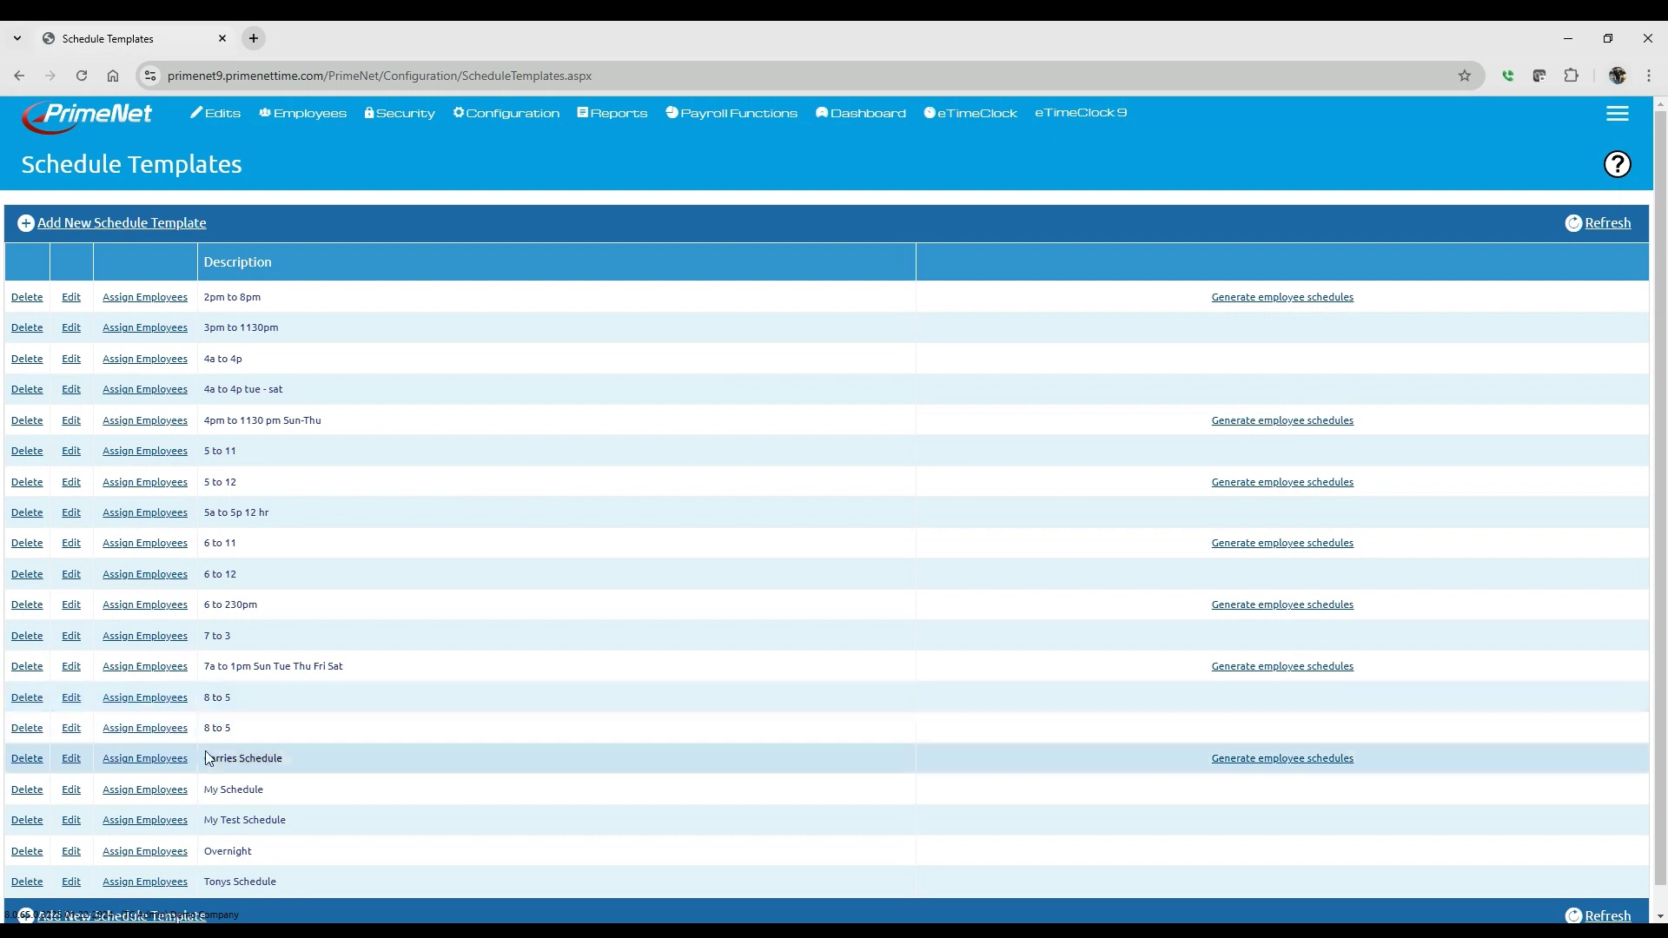
pyautogui.click(72, 728)
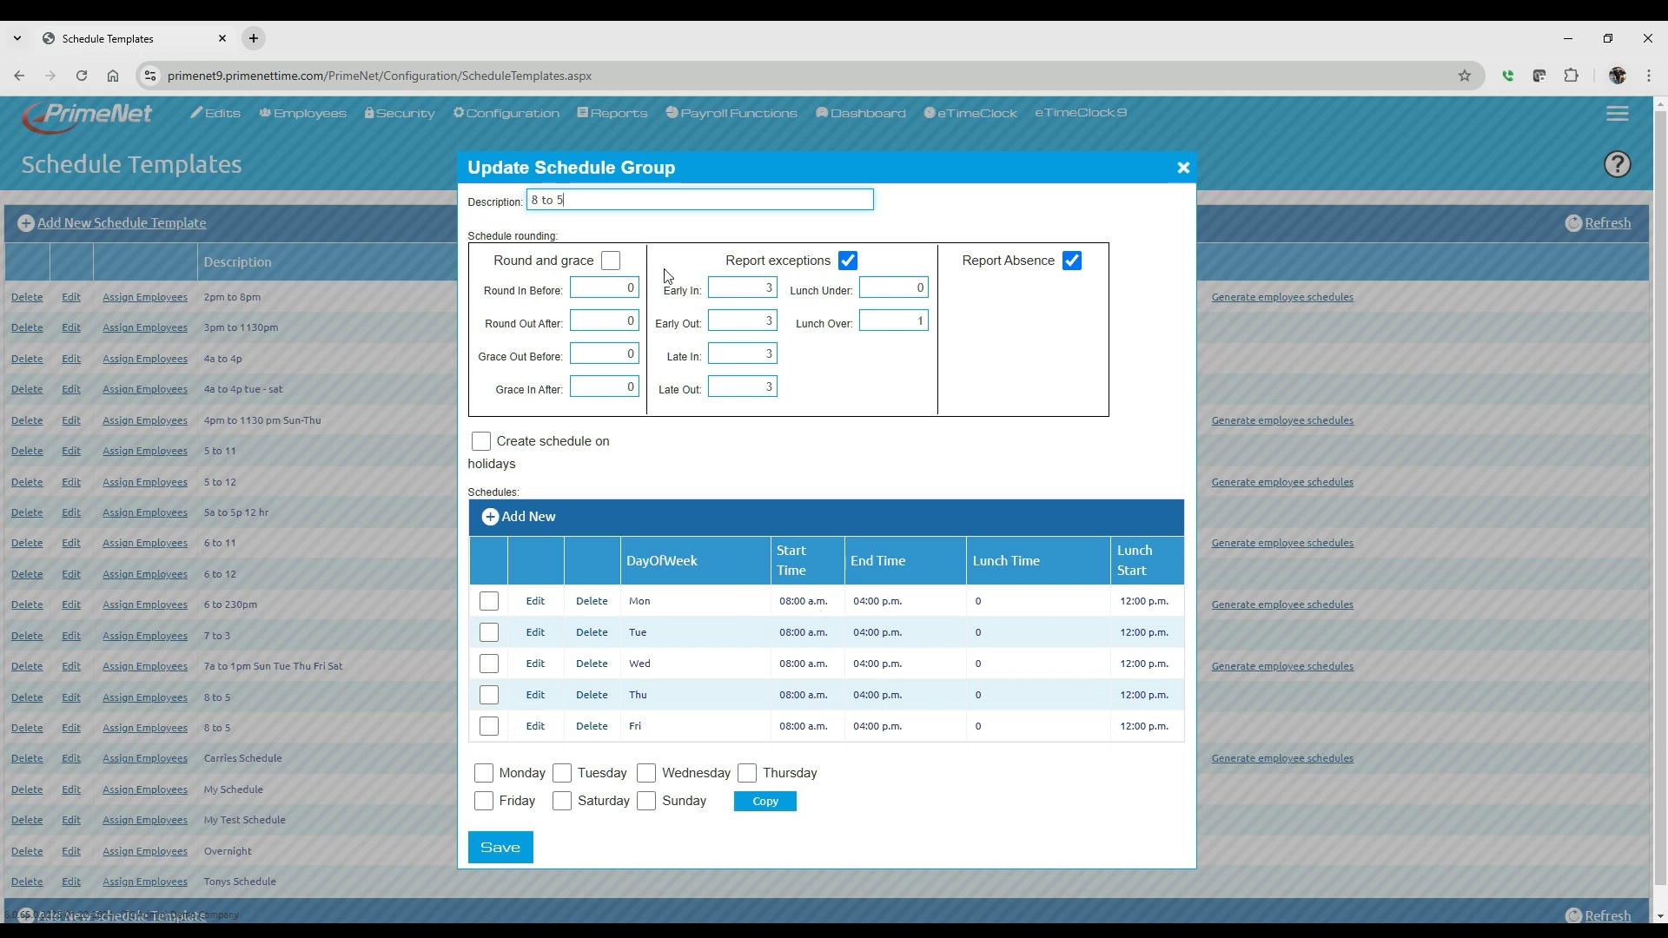
pyautogui.moveTo(588, 199); pyautogui.dragTo(378, 235)
pyautogui.write('Salary 8hr')
pyautogui.click(500, 847)
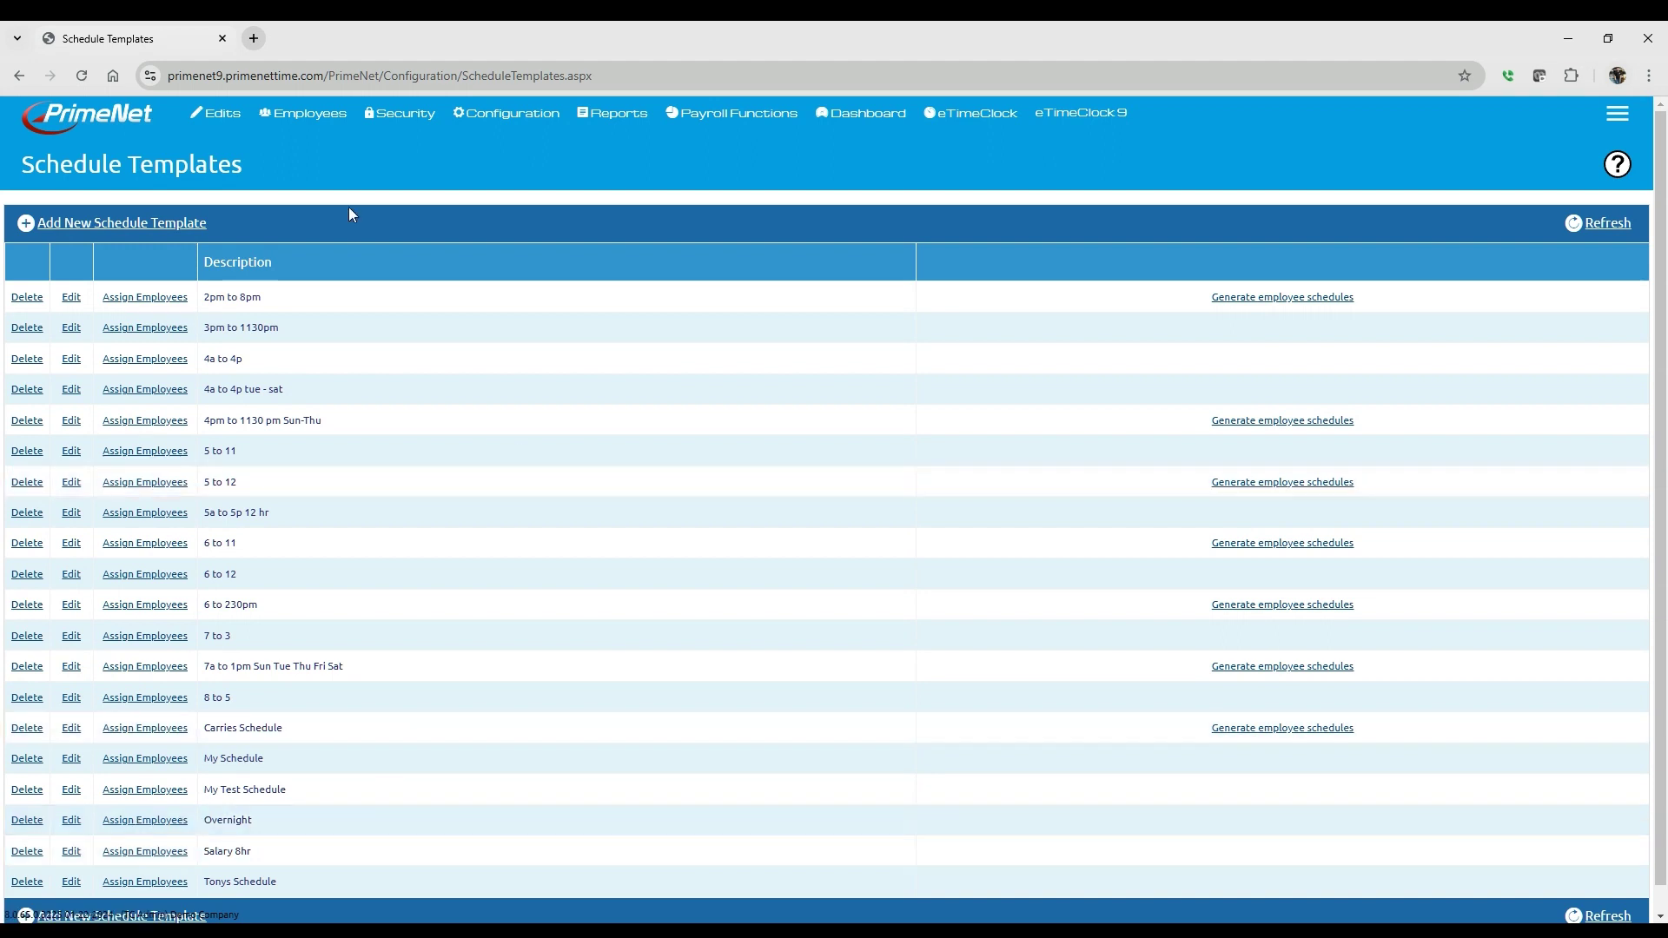
# Open the timesheets in Time Management and display the timesheet of the third-to-last employee in the list
pyautogui.moveTo(304, 113)
pyautogui.click(304, 150)
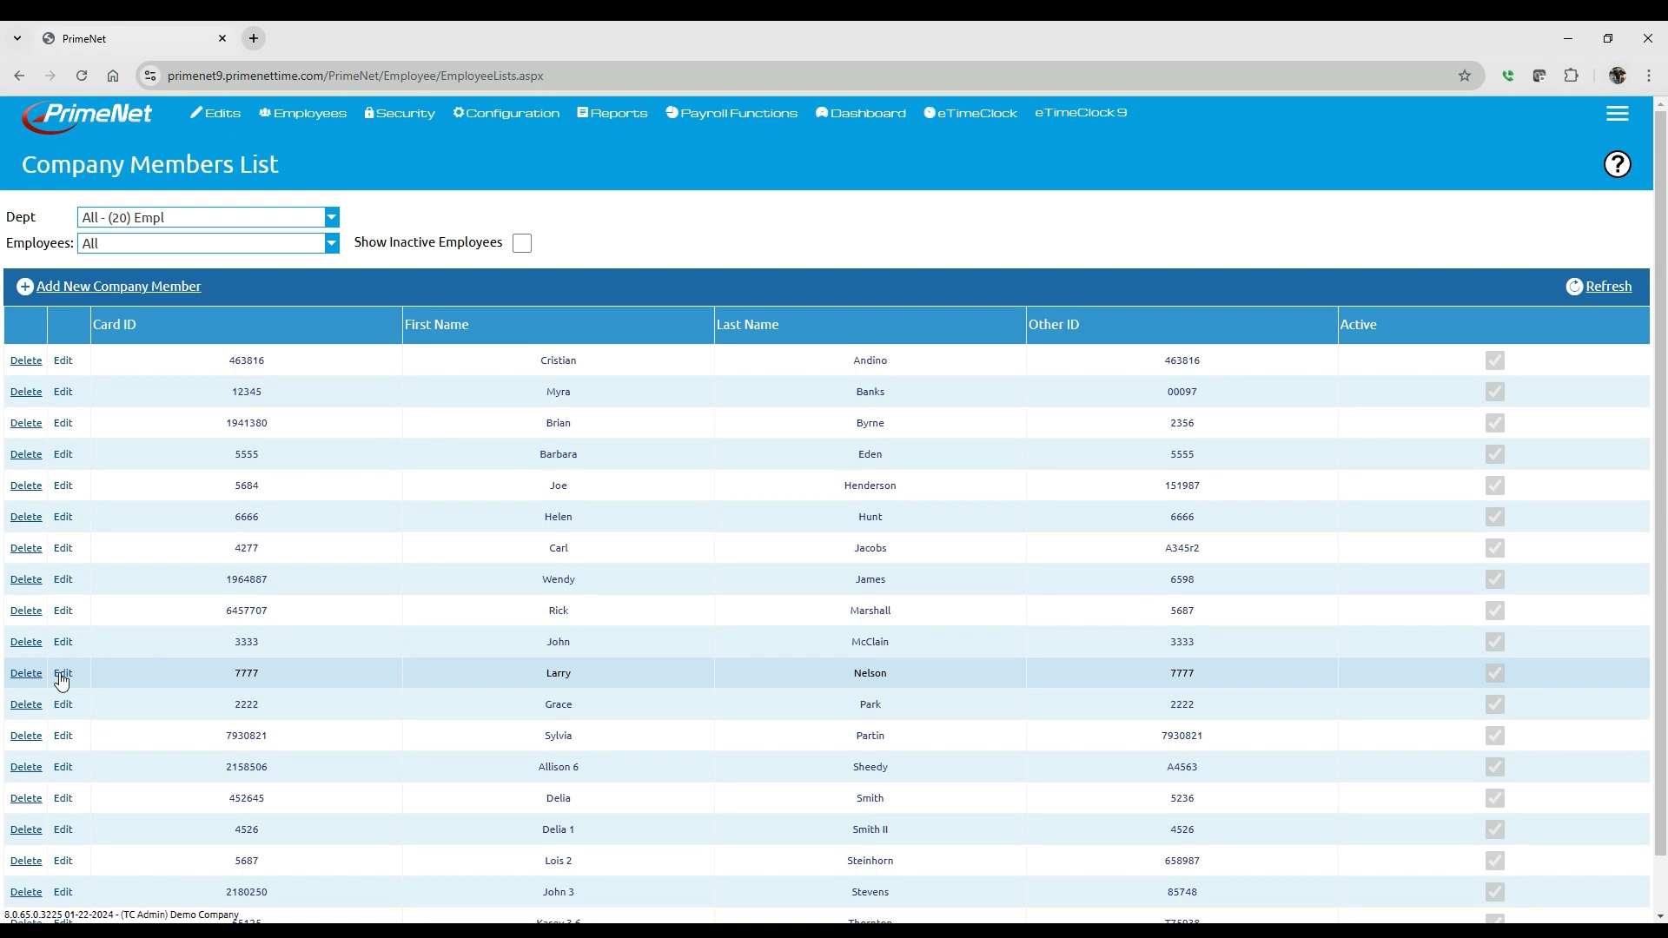
pyautogui.moveTo(217, 113)
pyautogui.click(224, 150)
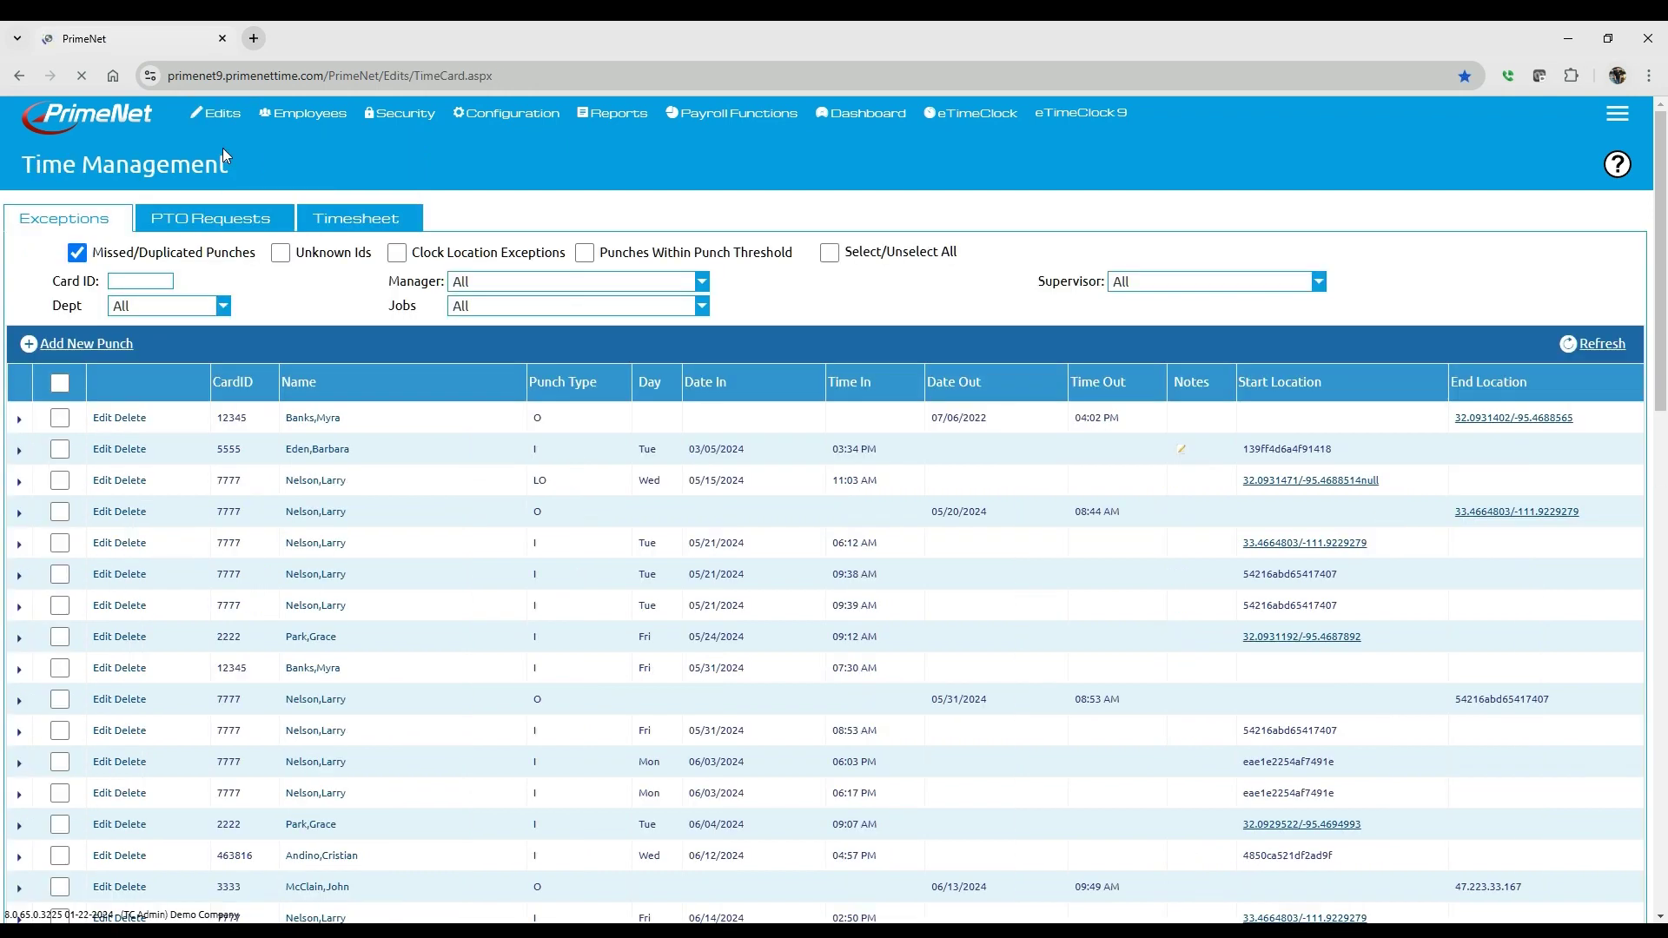
pyautogui.click(351, 220)
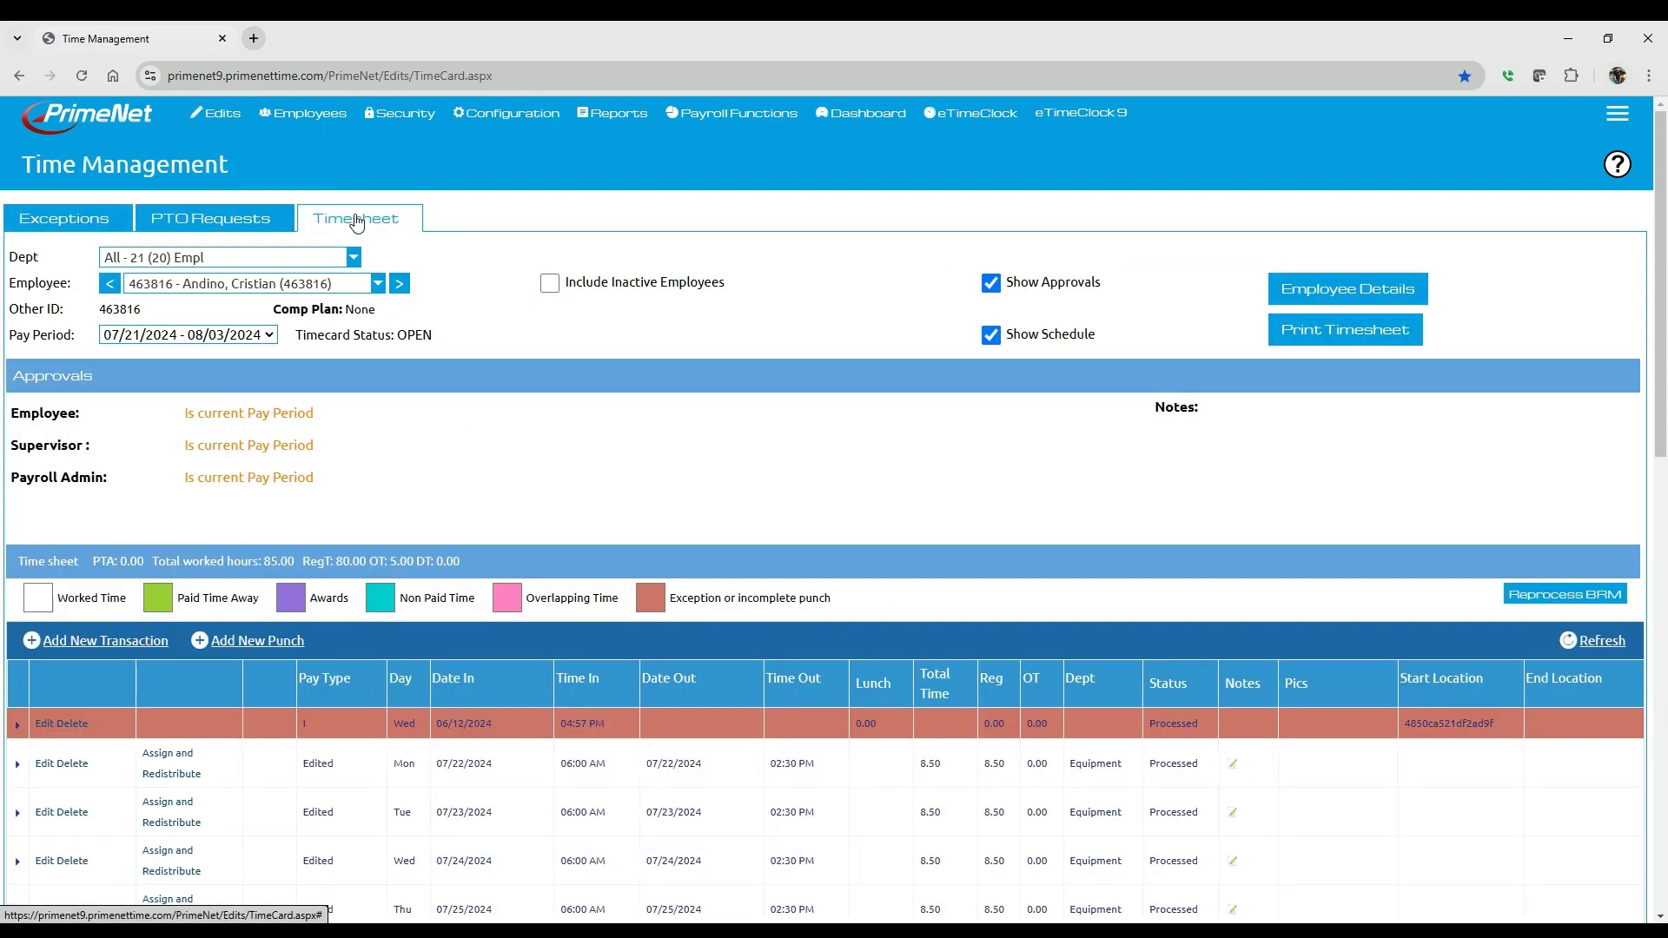
pyautogui.click(257, 286)
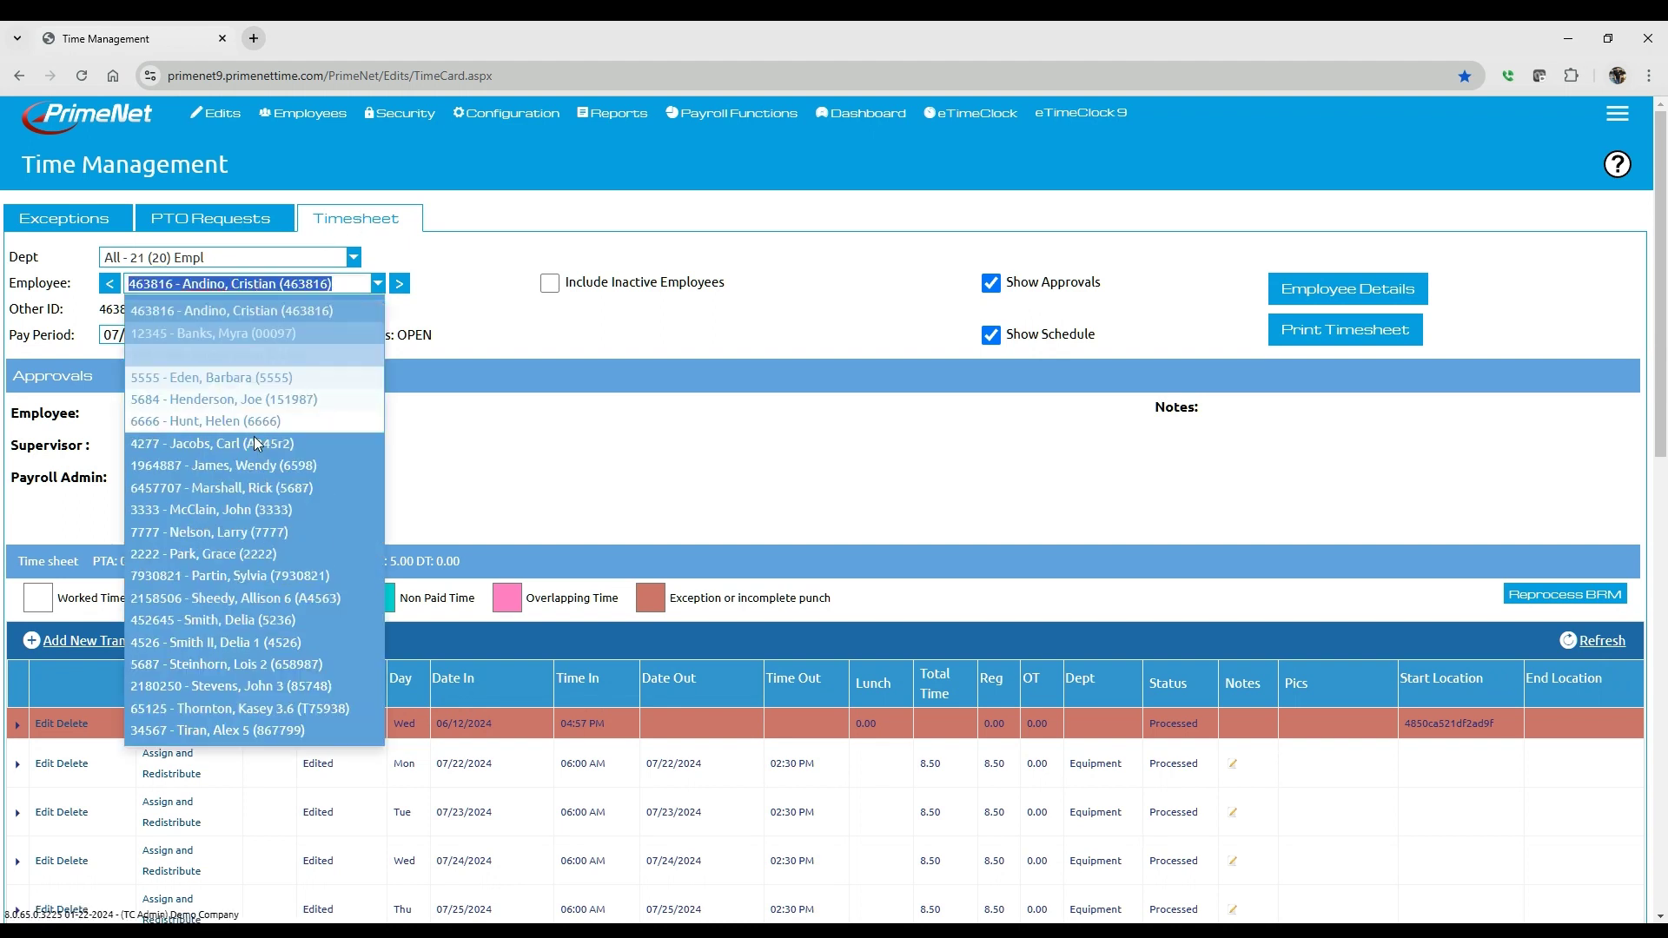
pyautogui.click(273, 691)
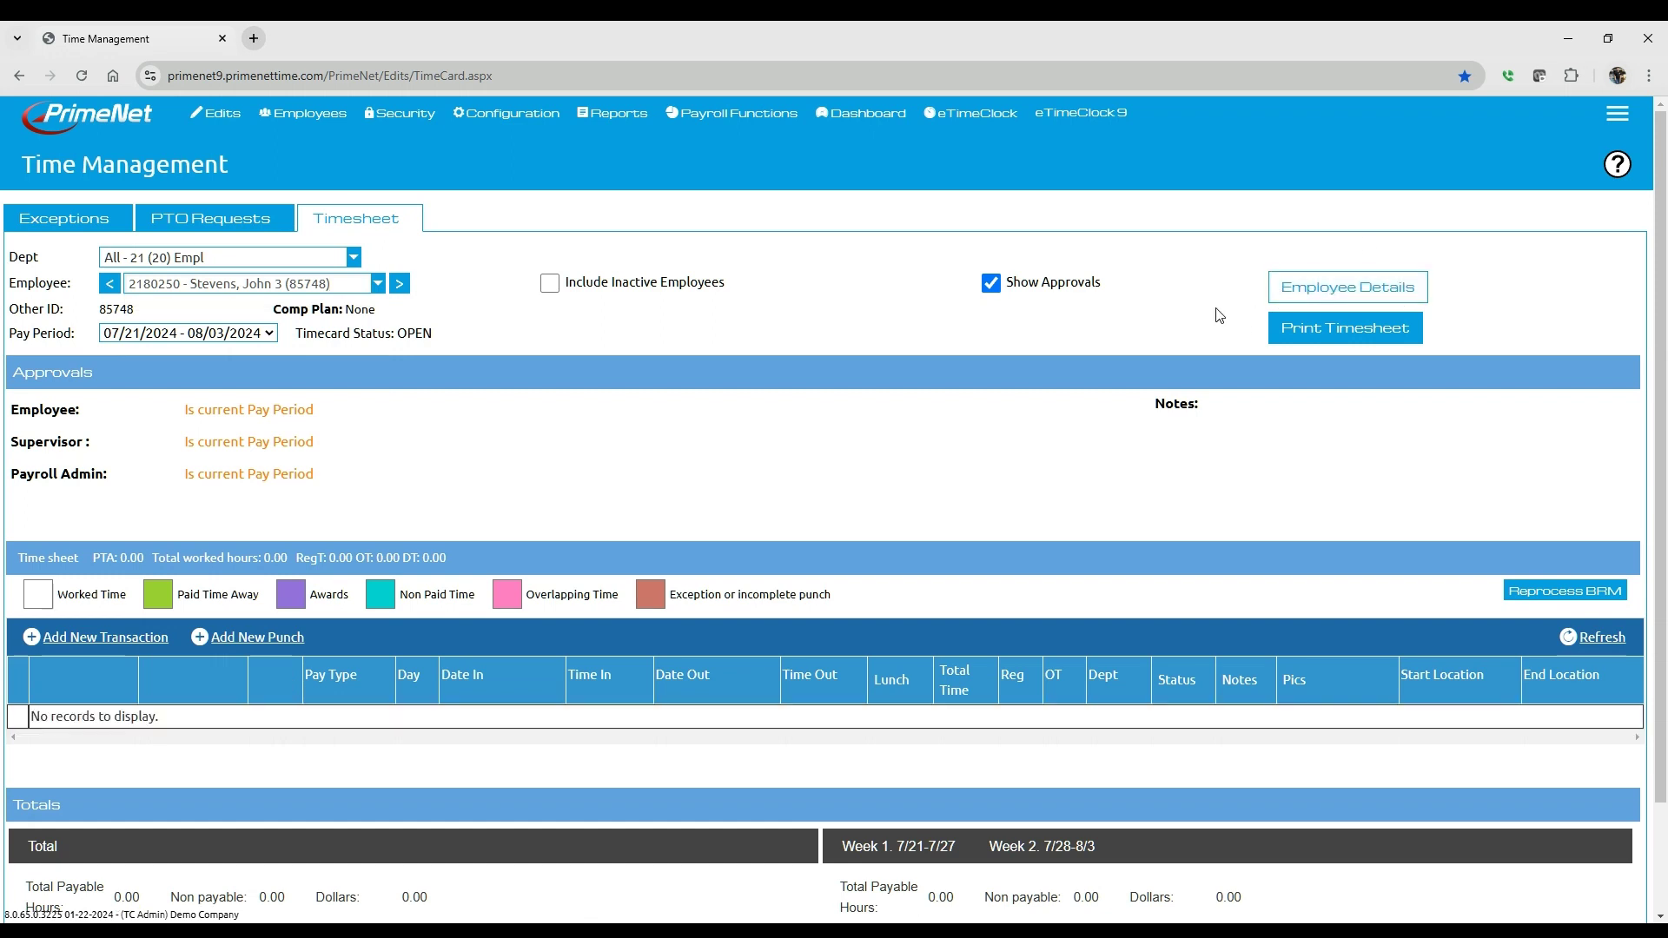
pyautogui.scroll(-2, 495, 715)
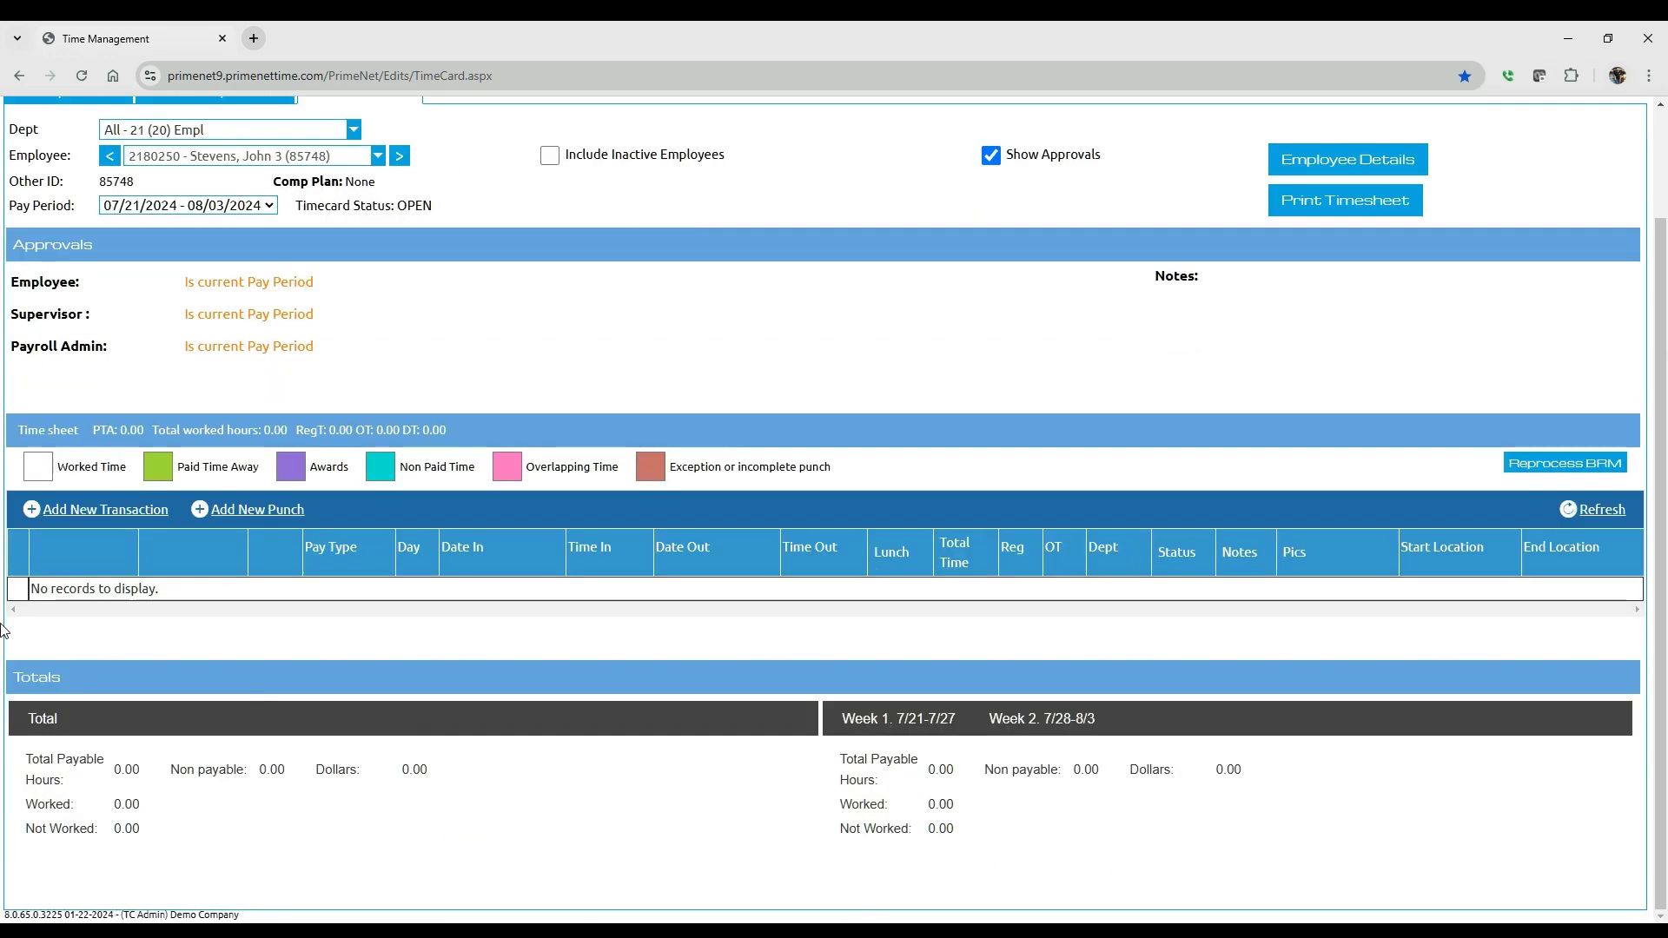
pyautogui.scroll(2, 1051, 676)
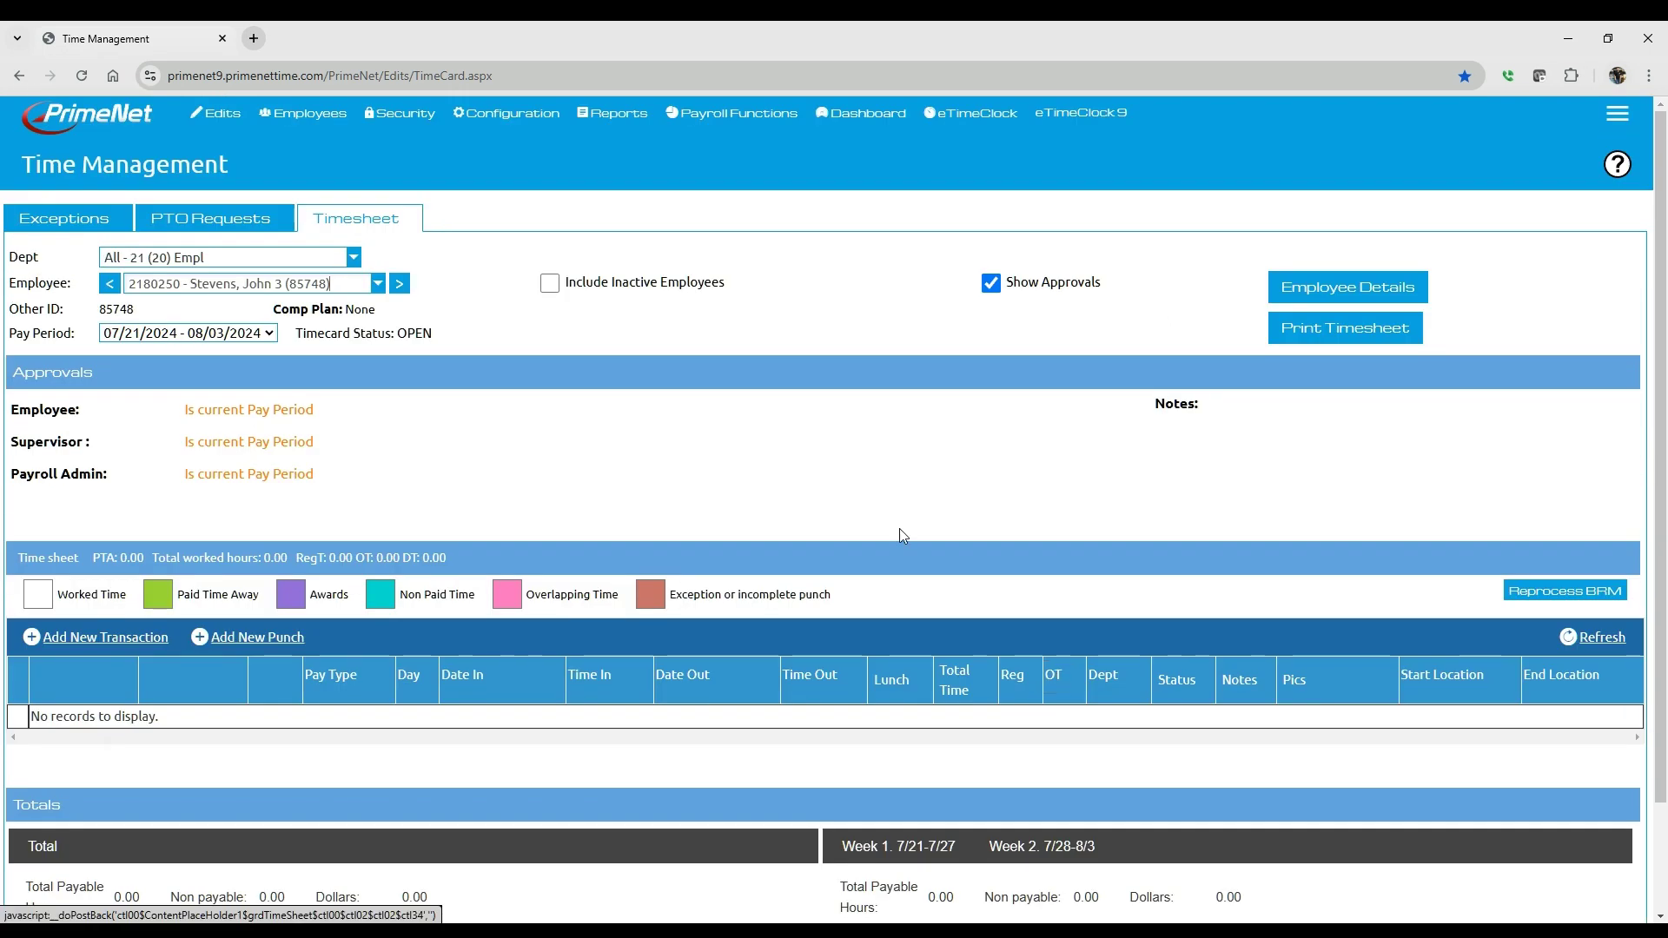
# Open the selected employee's details and examine the Lunch Plan options, keeping None selected
pyautogui.click(1364, 287)
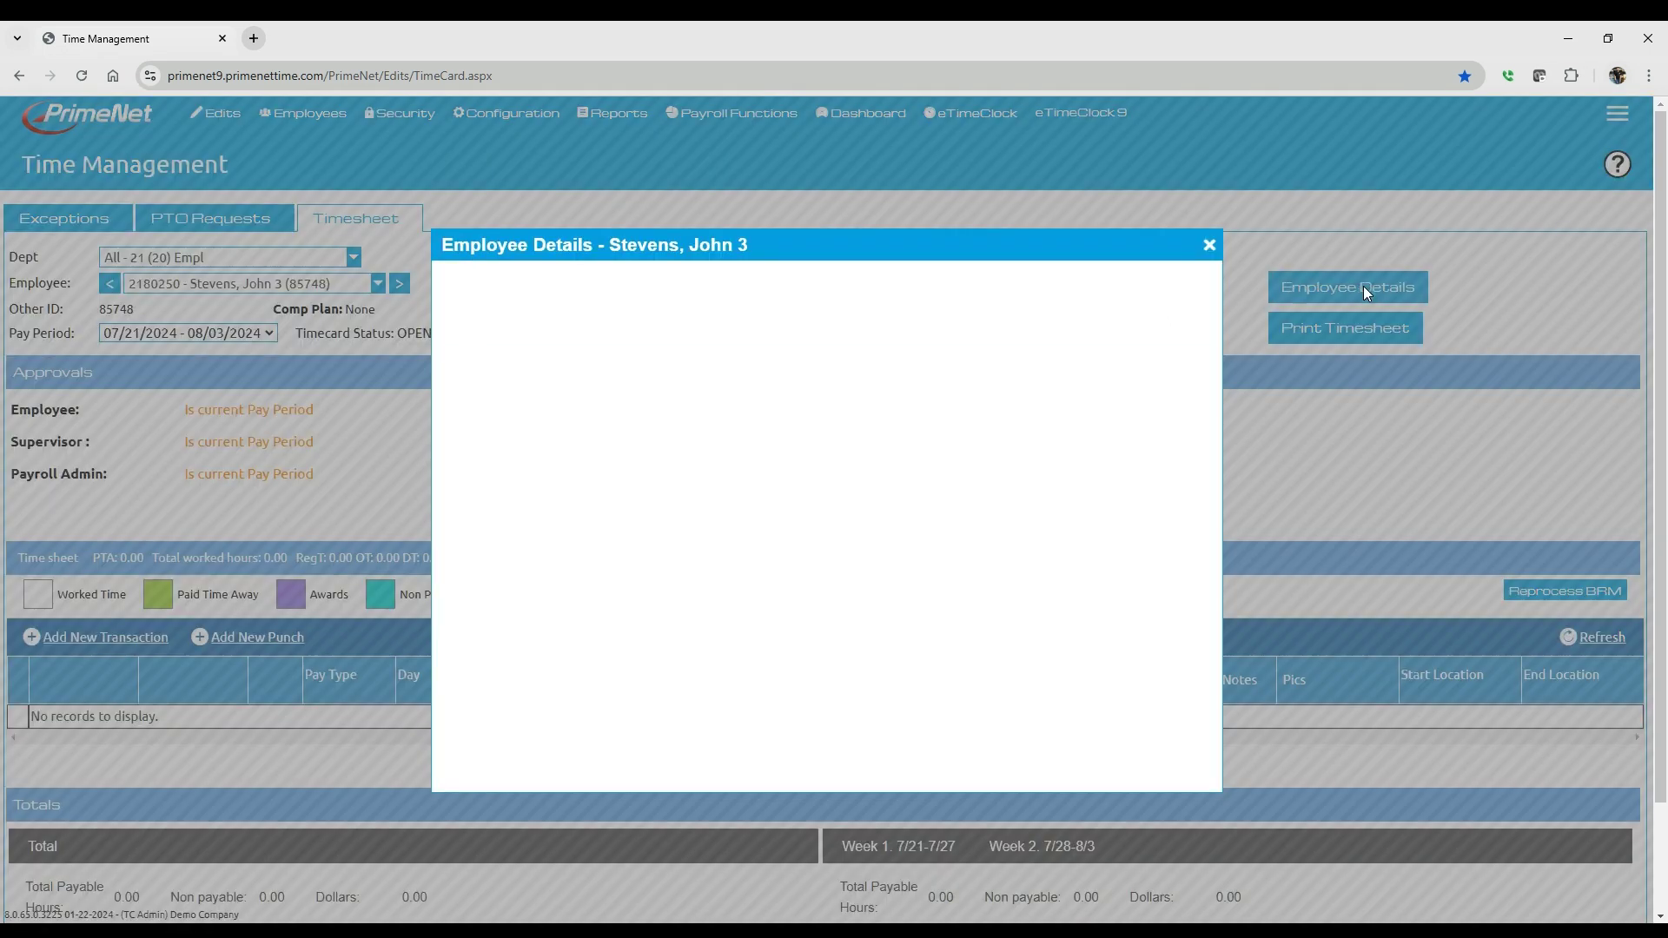
pyautogui.moveTo(863, 372); pyautogui.dragTo(815, 372)
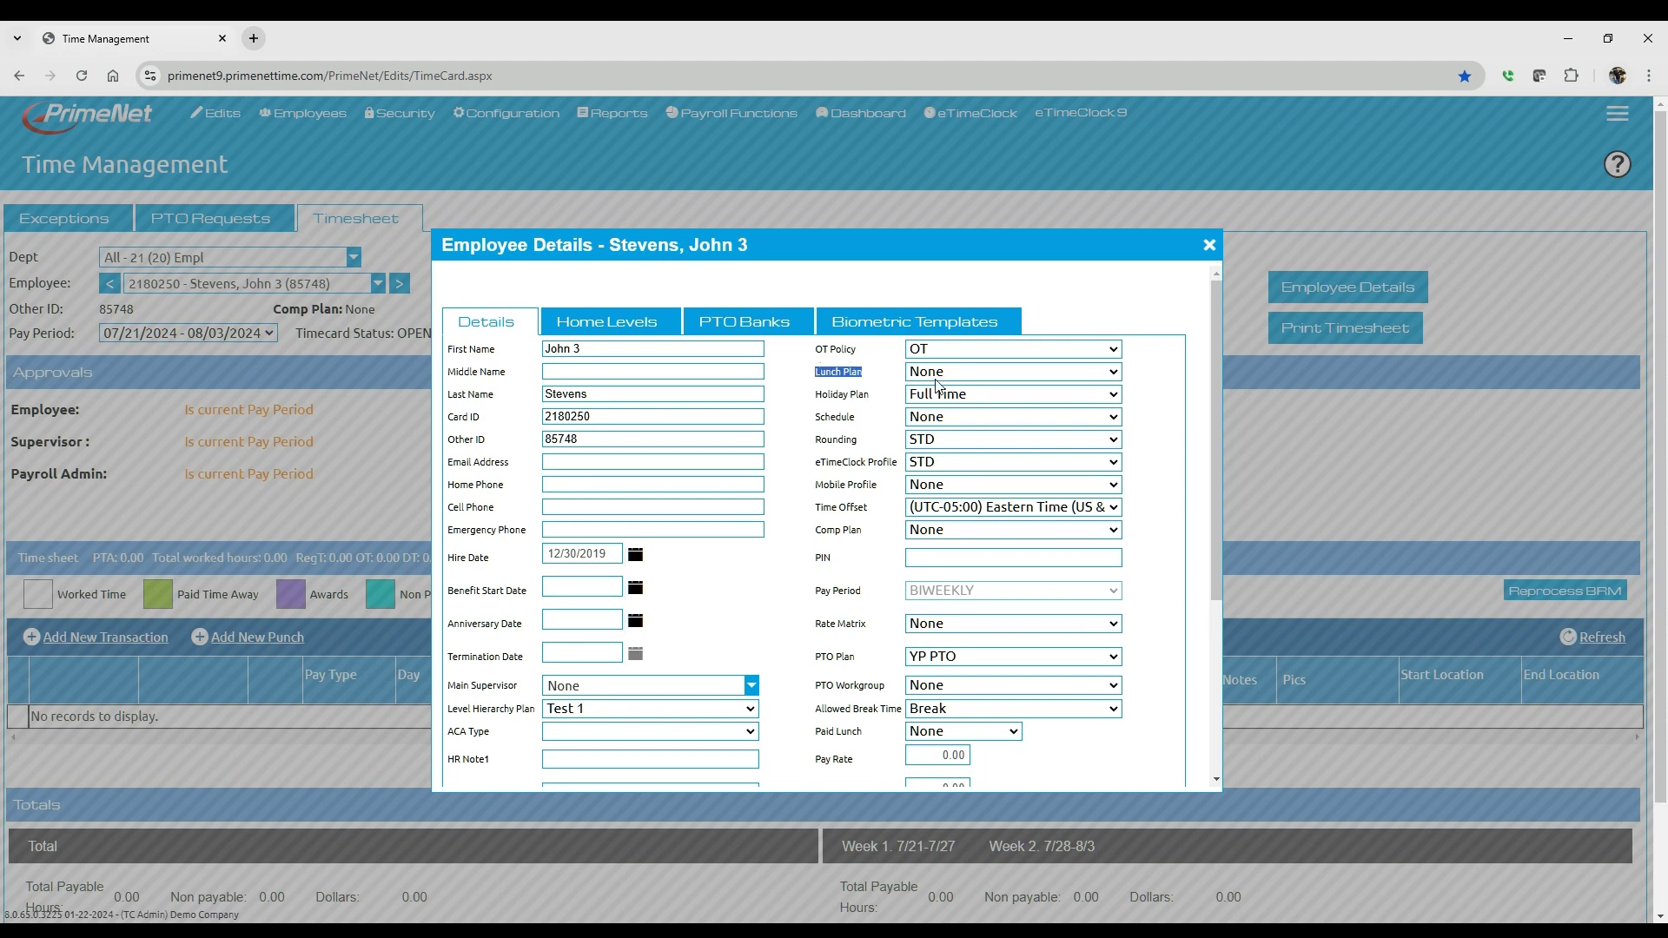
pyautogui.click(877, 372)
pyautogui.click(982, 378)
pyautogui.click(959, 410)
pyautogui.click(932, 396)
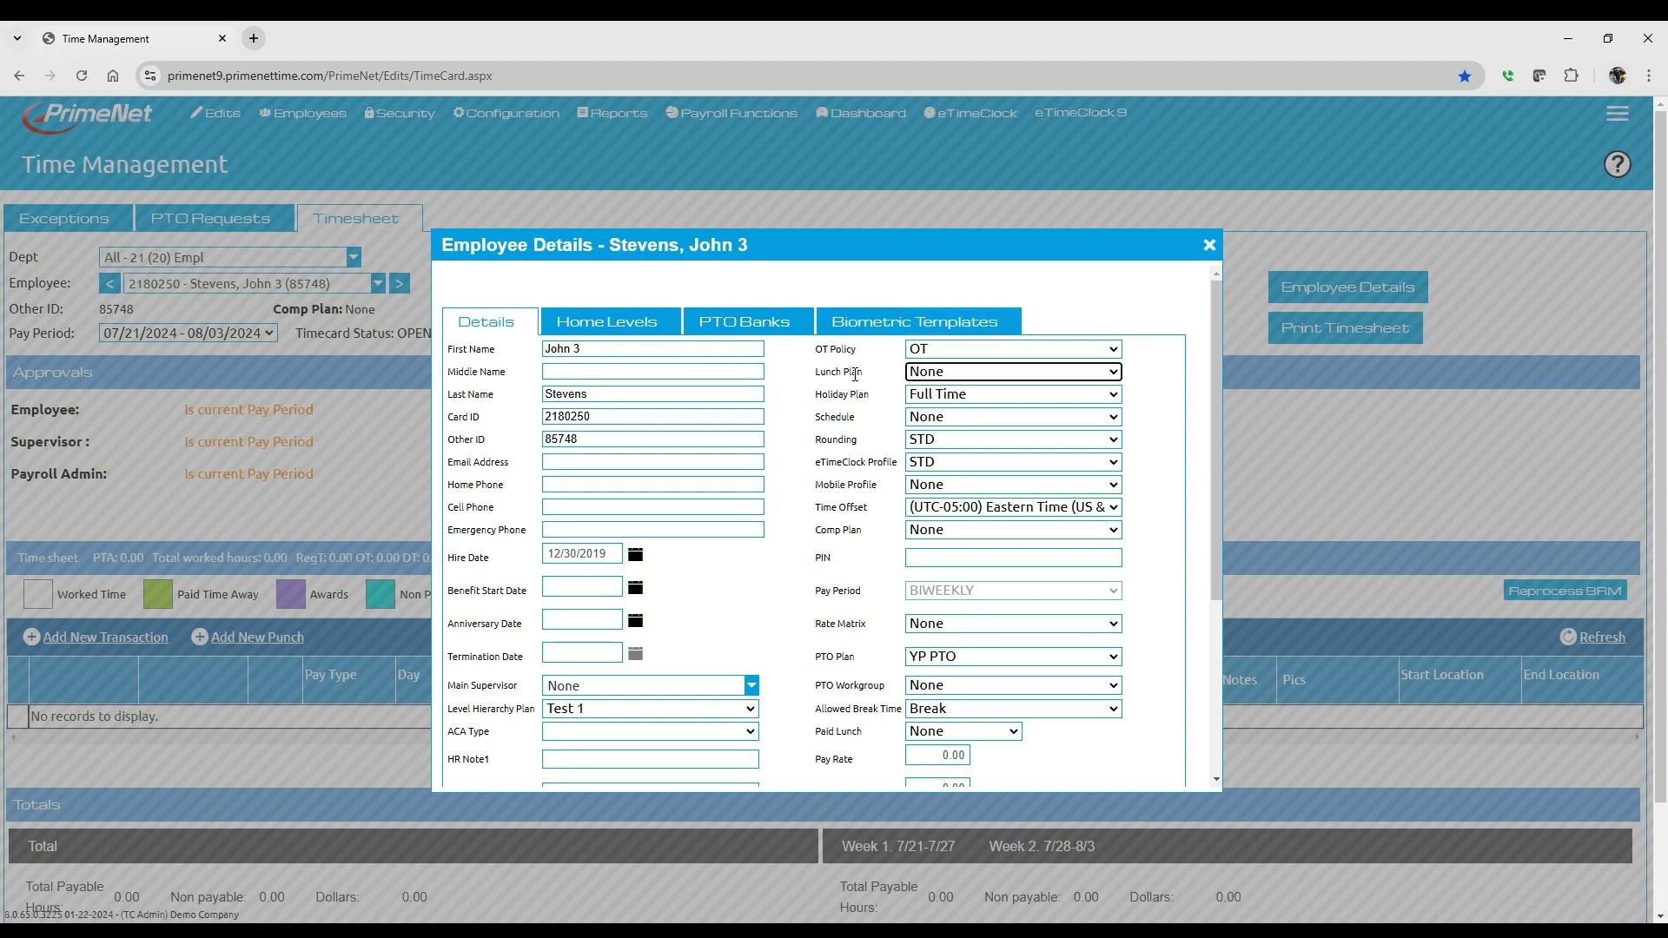
# Check the Schedule assignment in the employee's details and save the record
pyautogui.moveTo(826, 418); pyautogui.dragTo(864, 431)
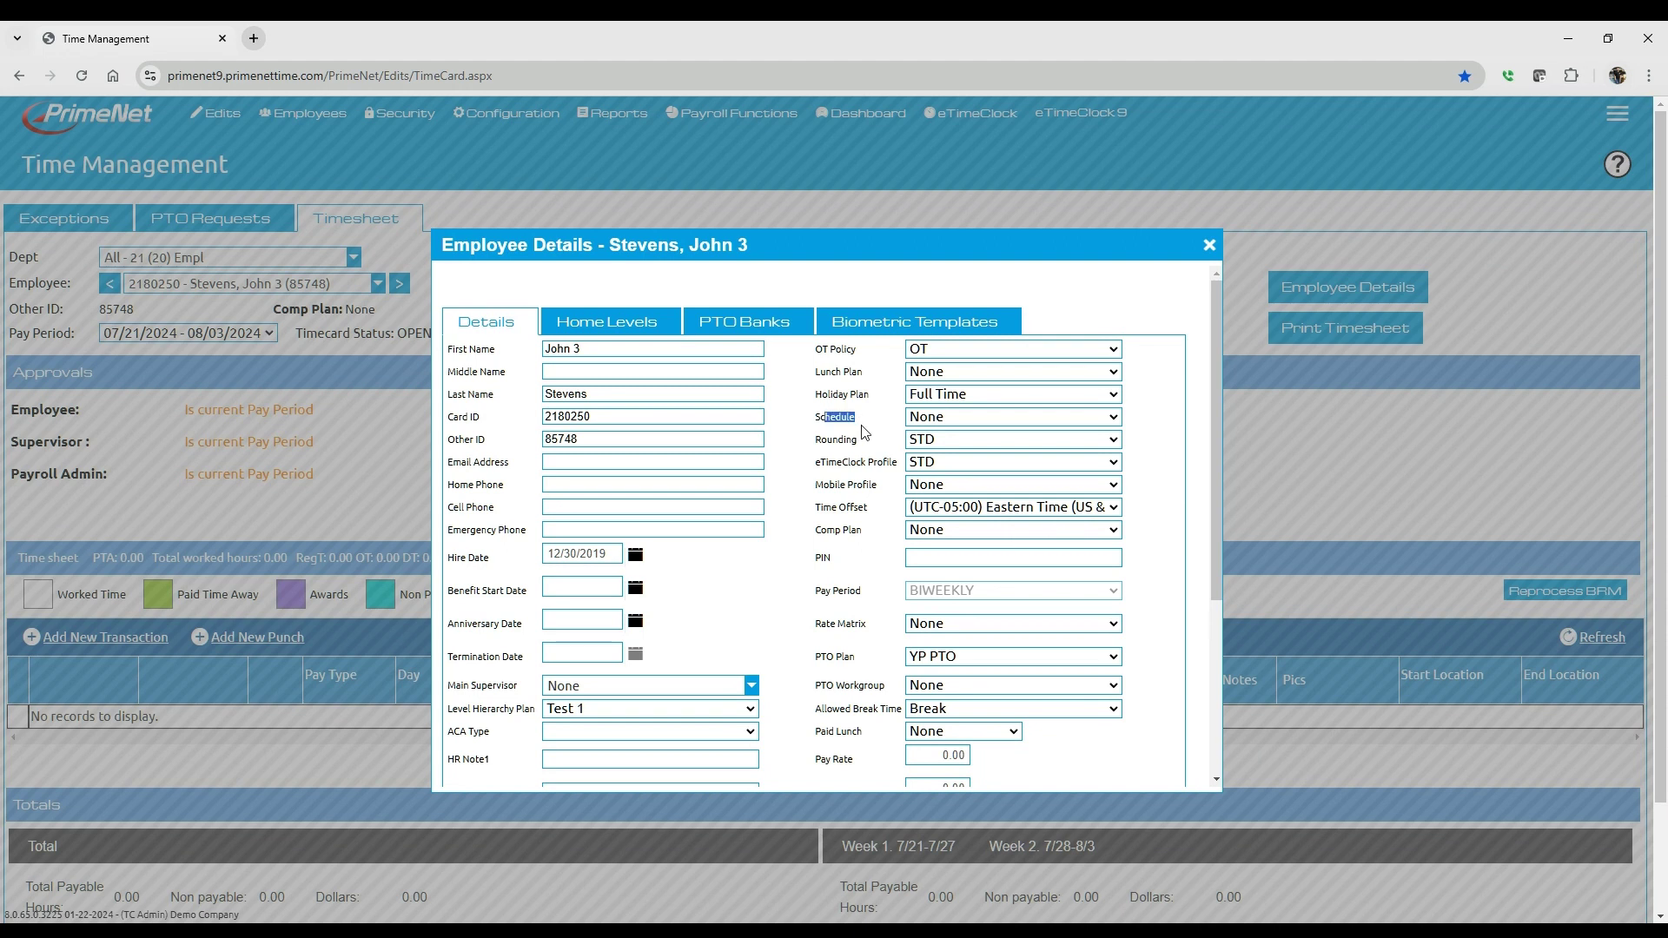
pyautogui.click(928, 414)
pyautogui.scroll(-6, 929, 444)
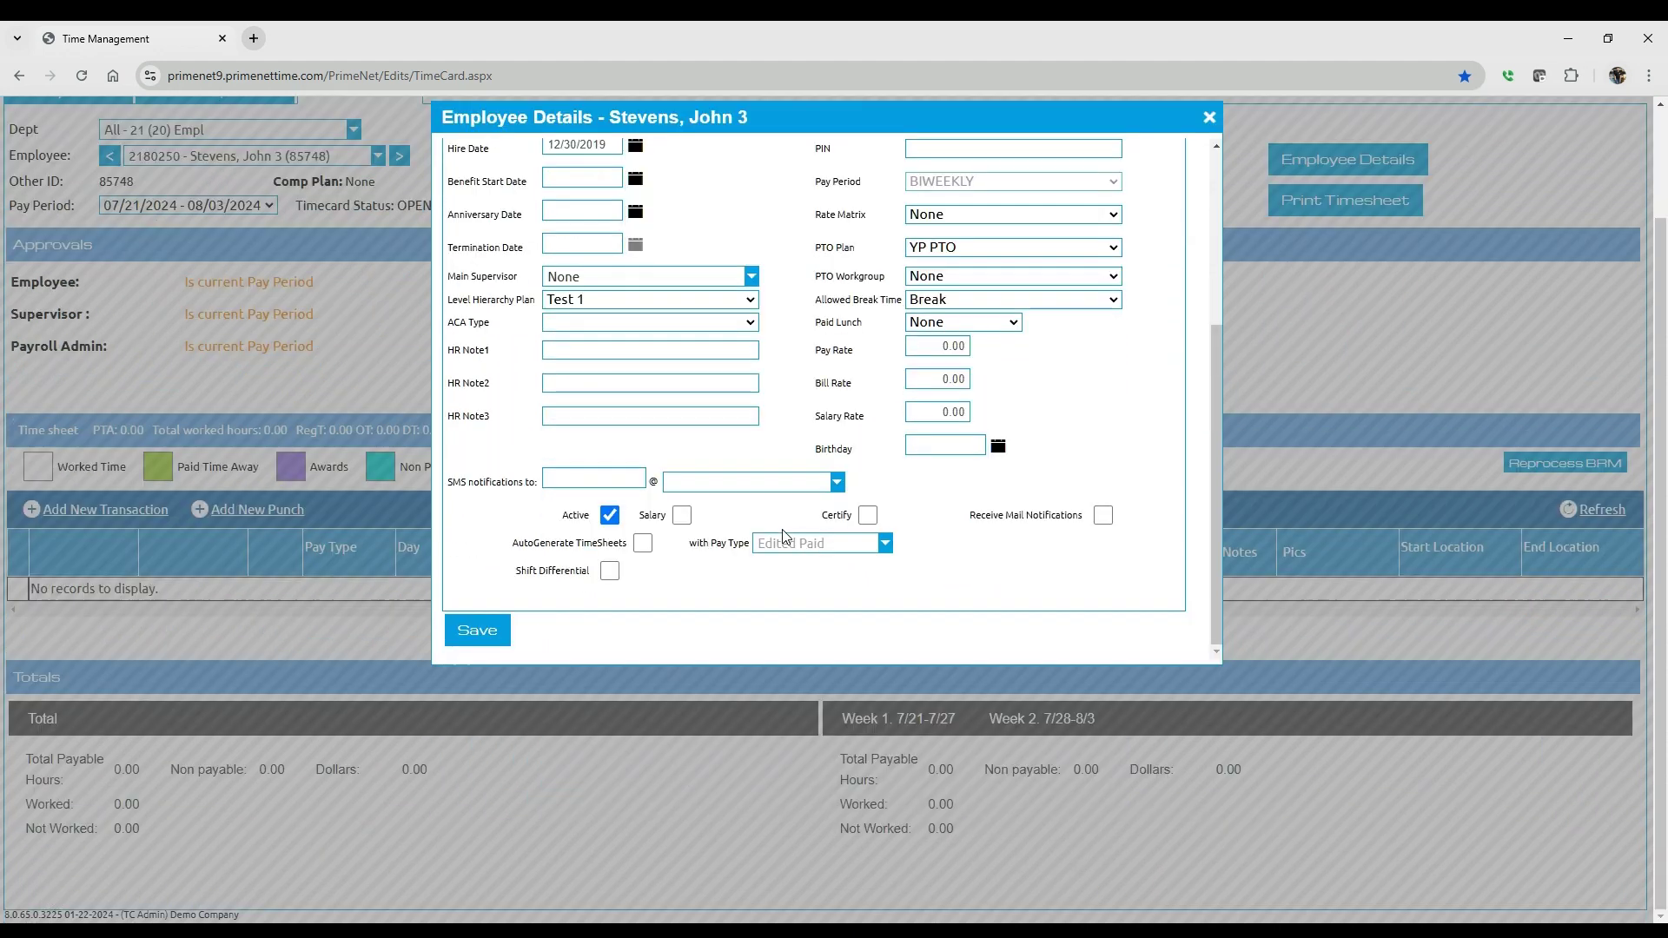
pyautogui.click(477, 633)
pyautogui.scroll(-6, 469, 639)
pyautogui.click(458, 634)
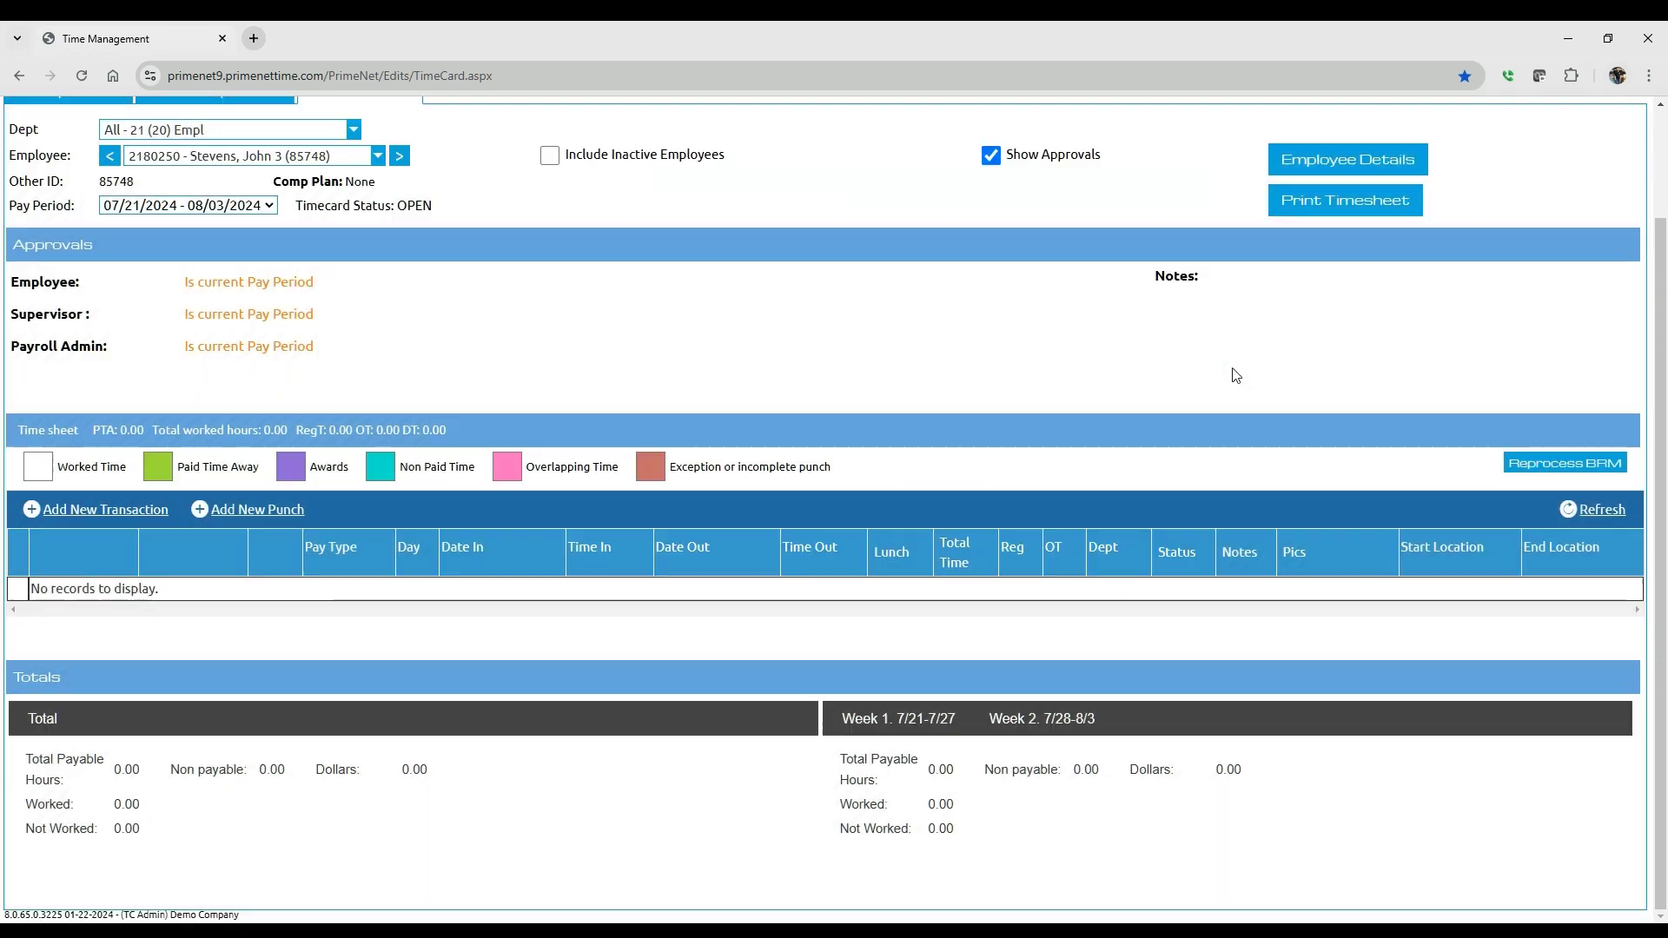
# Enable Salary and AutoGenerate TimeSheets in the displayed employee's details, keeping the Edited Paid pay type
pyautogui.click(1348, 160)
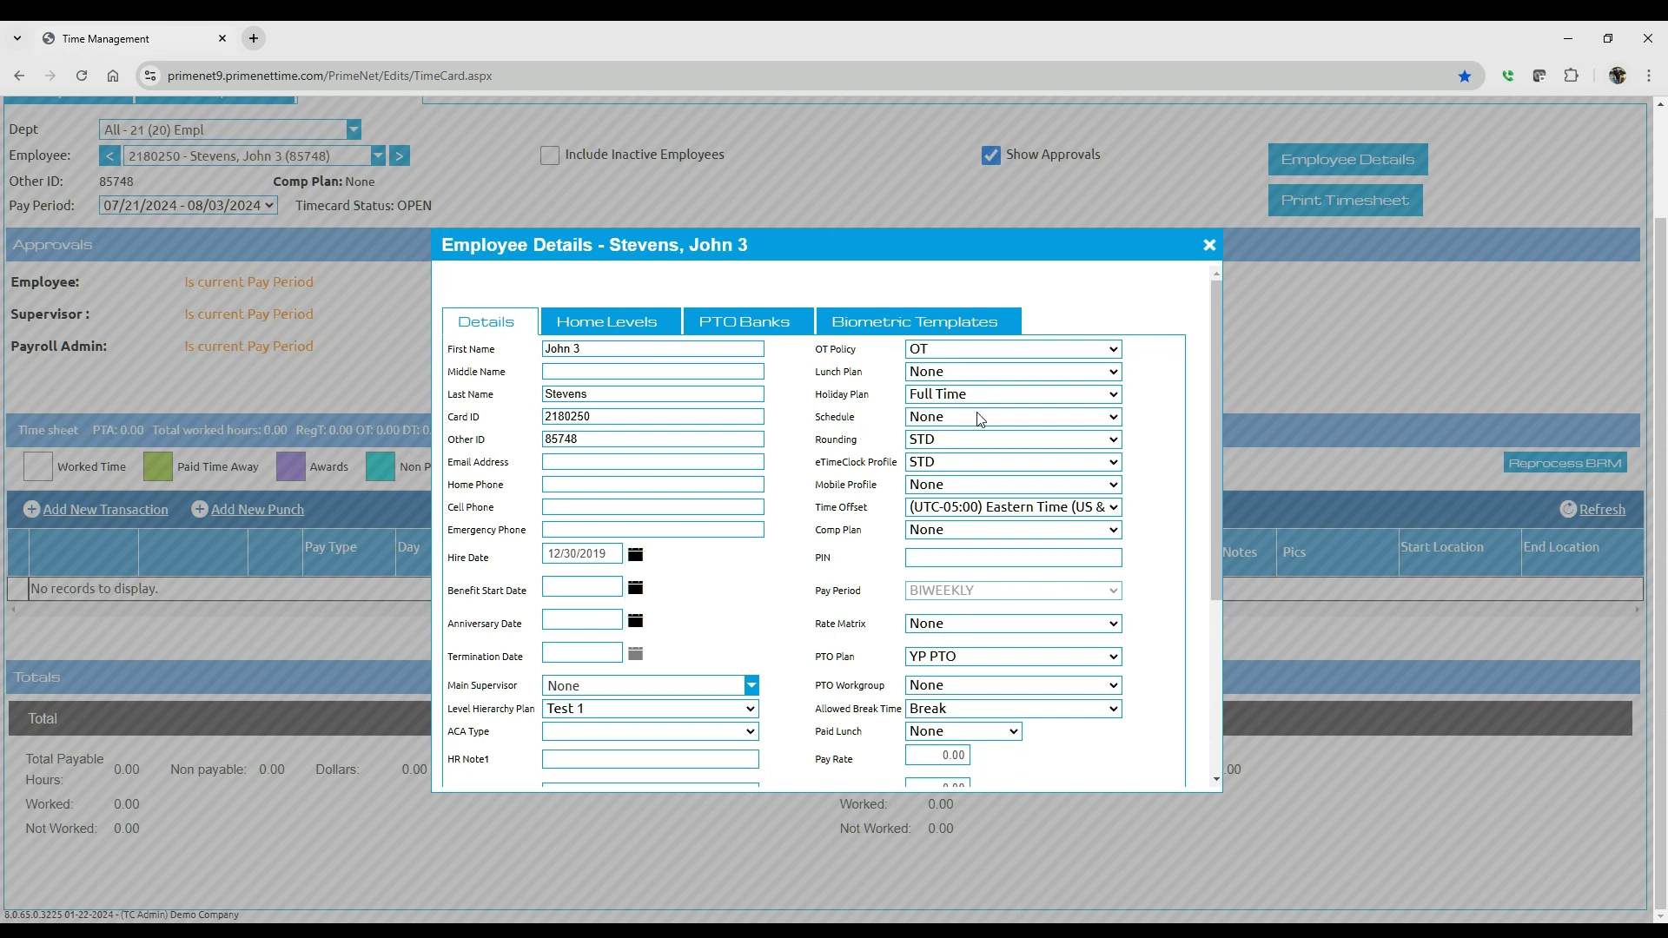
pyautogui.scroll(-1, 808, 474)
pyautogui.scroll(-2, 807, 475)
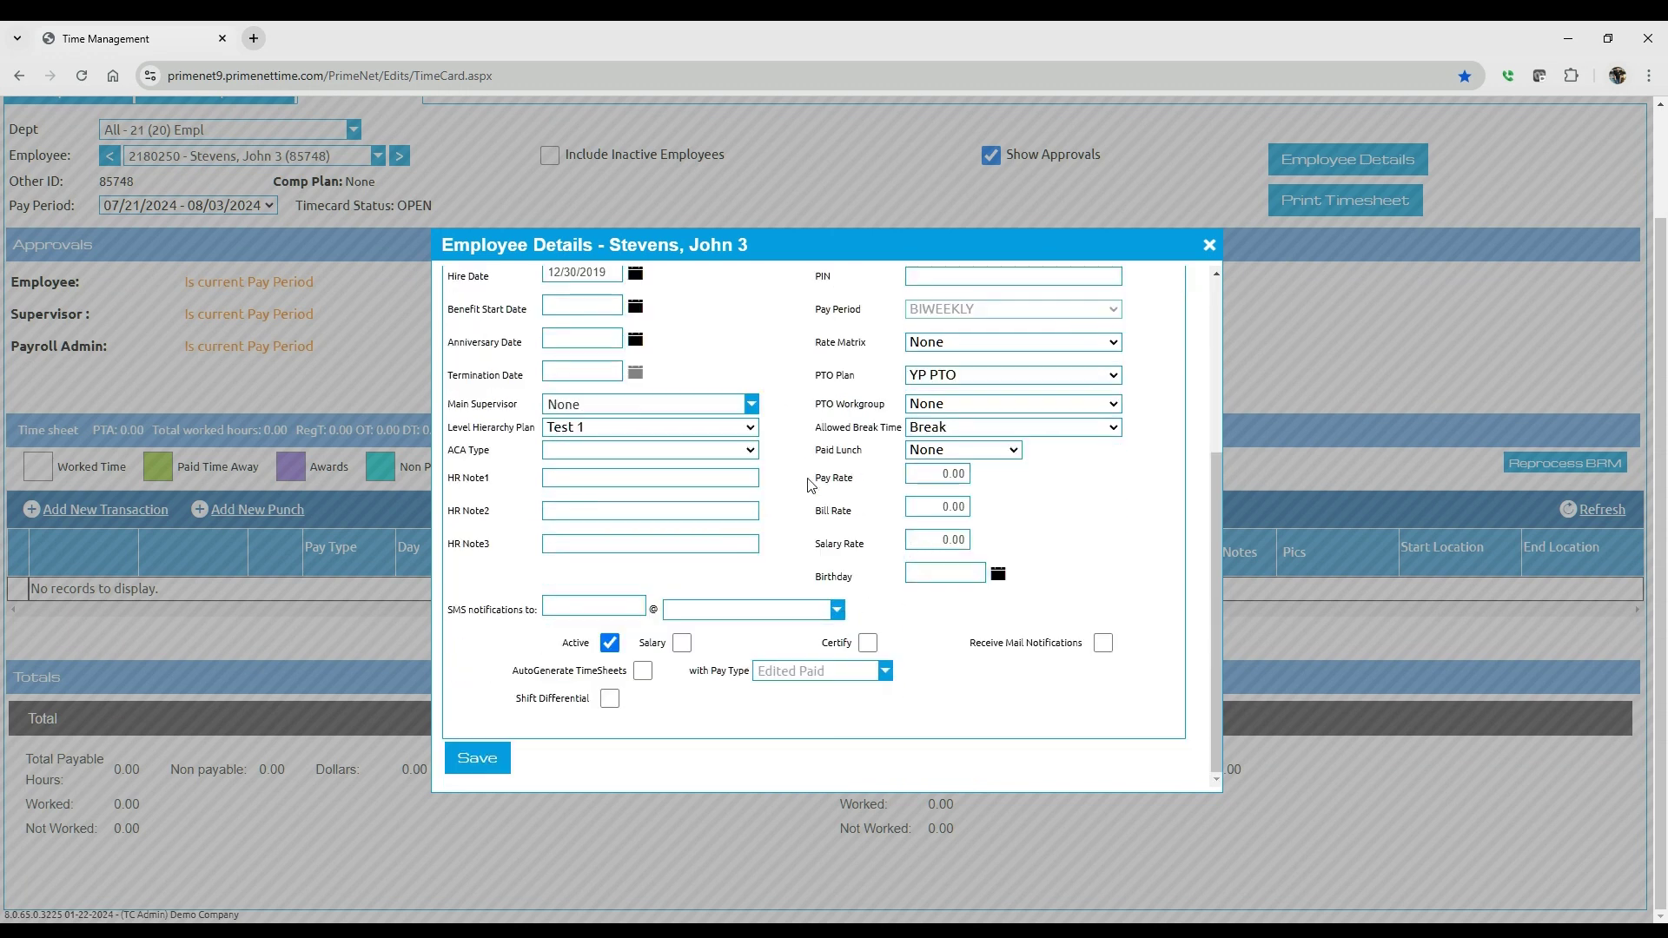
pyautogui.click(682, 644)
pyautogui.click(687, 645)
pyautogui.click(682, 647)
pyautogui.moveTo(514, 669); pyautogui.dragTo(641, 674)
pyautogui.click(644, 673)
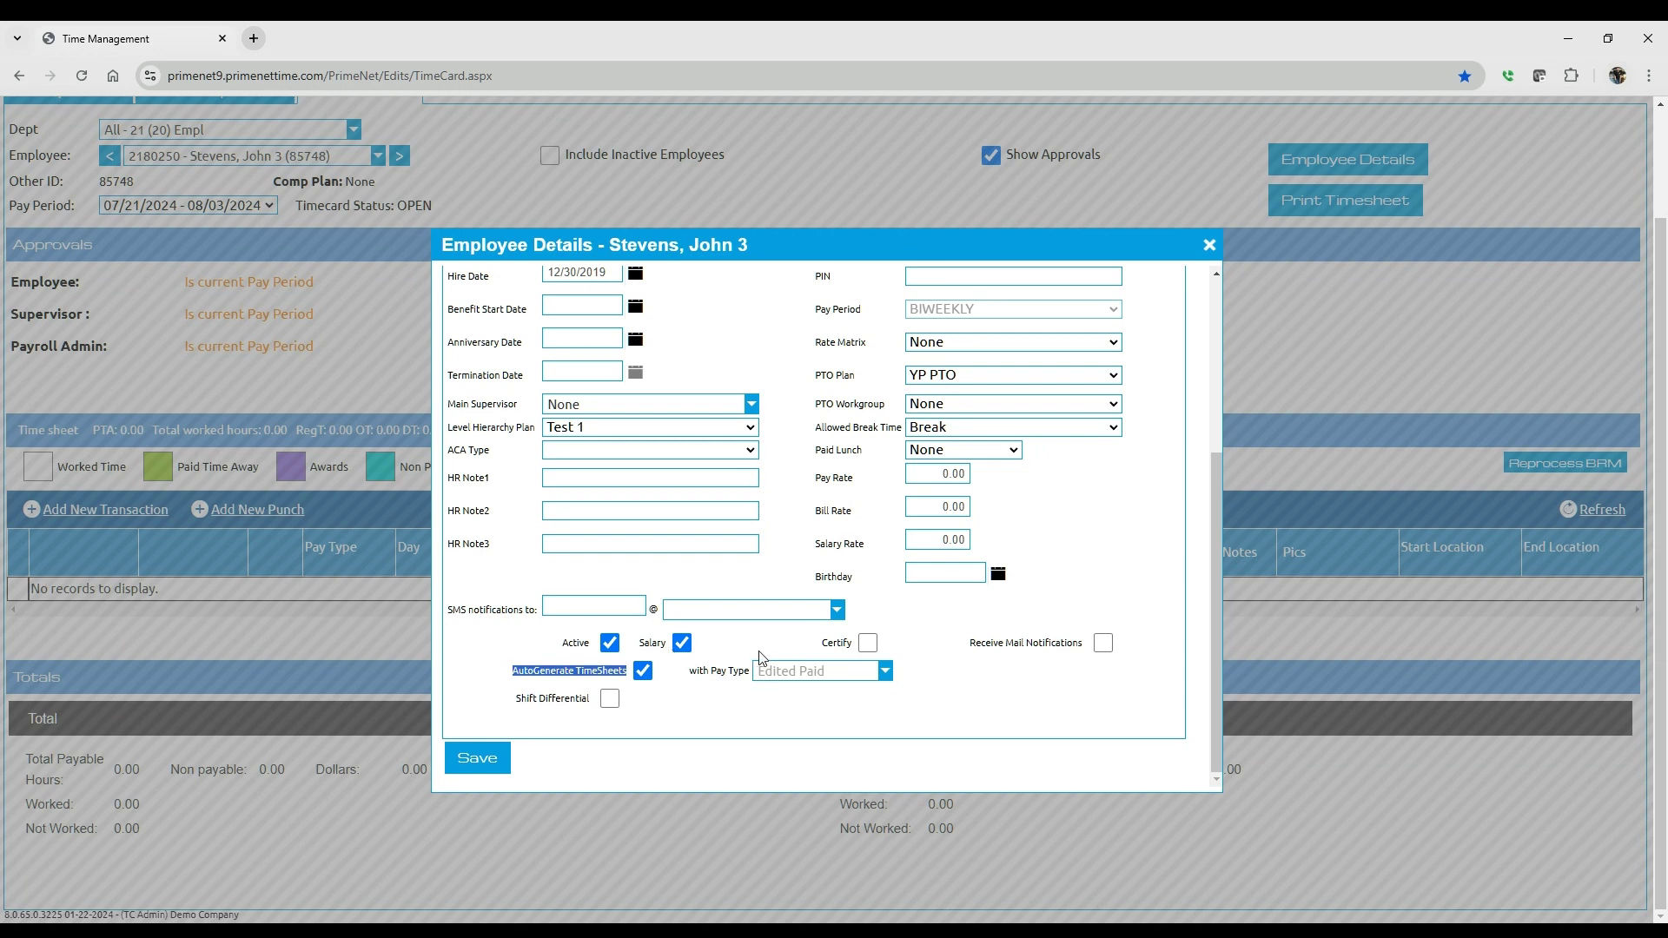
# Assign the Salary 8hr schedule to the employee with the option Rebuild current pay period, and save the details
pyautogui.scroll(4, 765, 659)
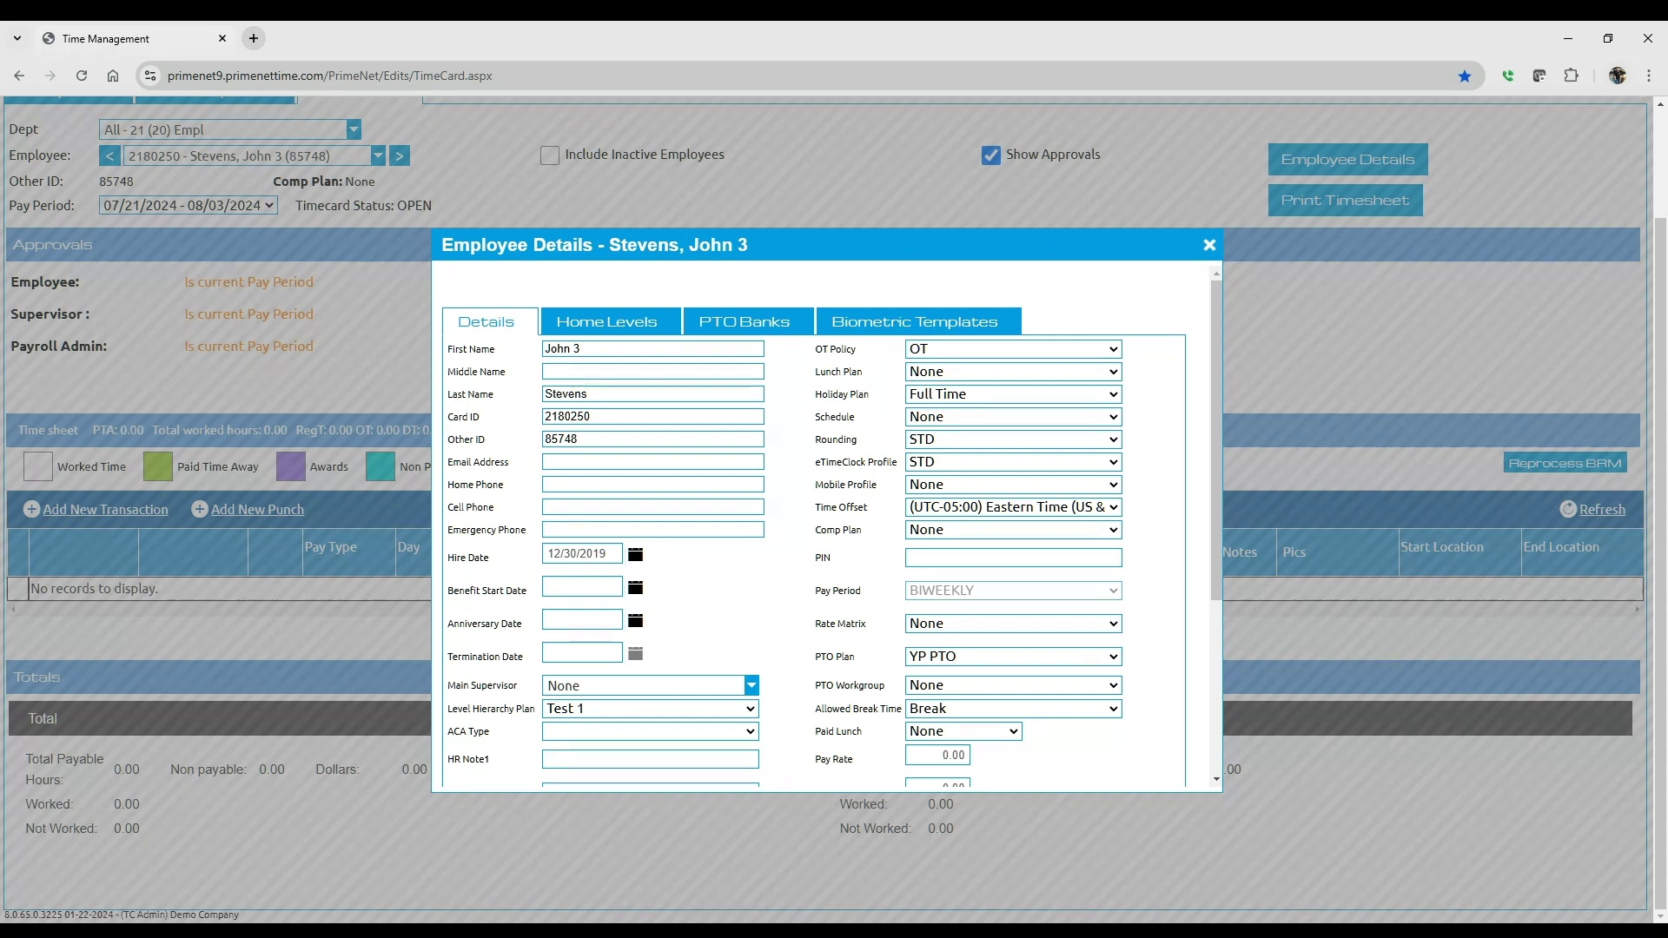
pyautogui.click(947, 747)
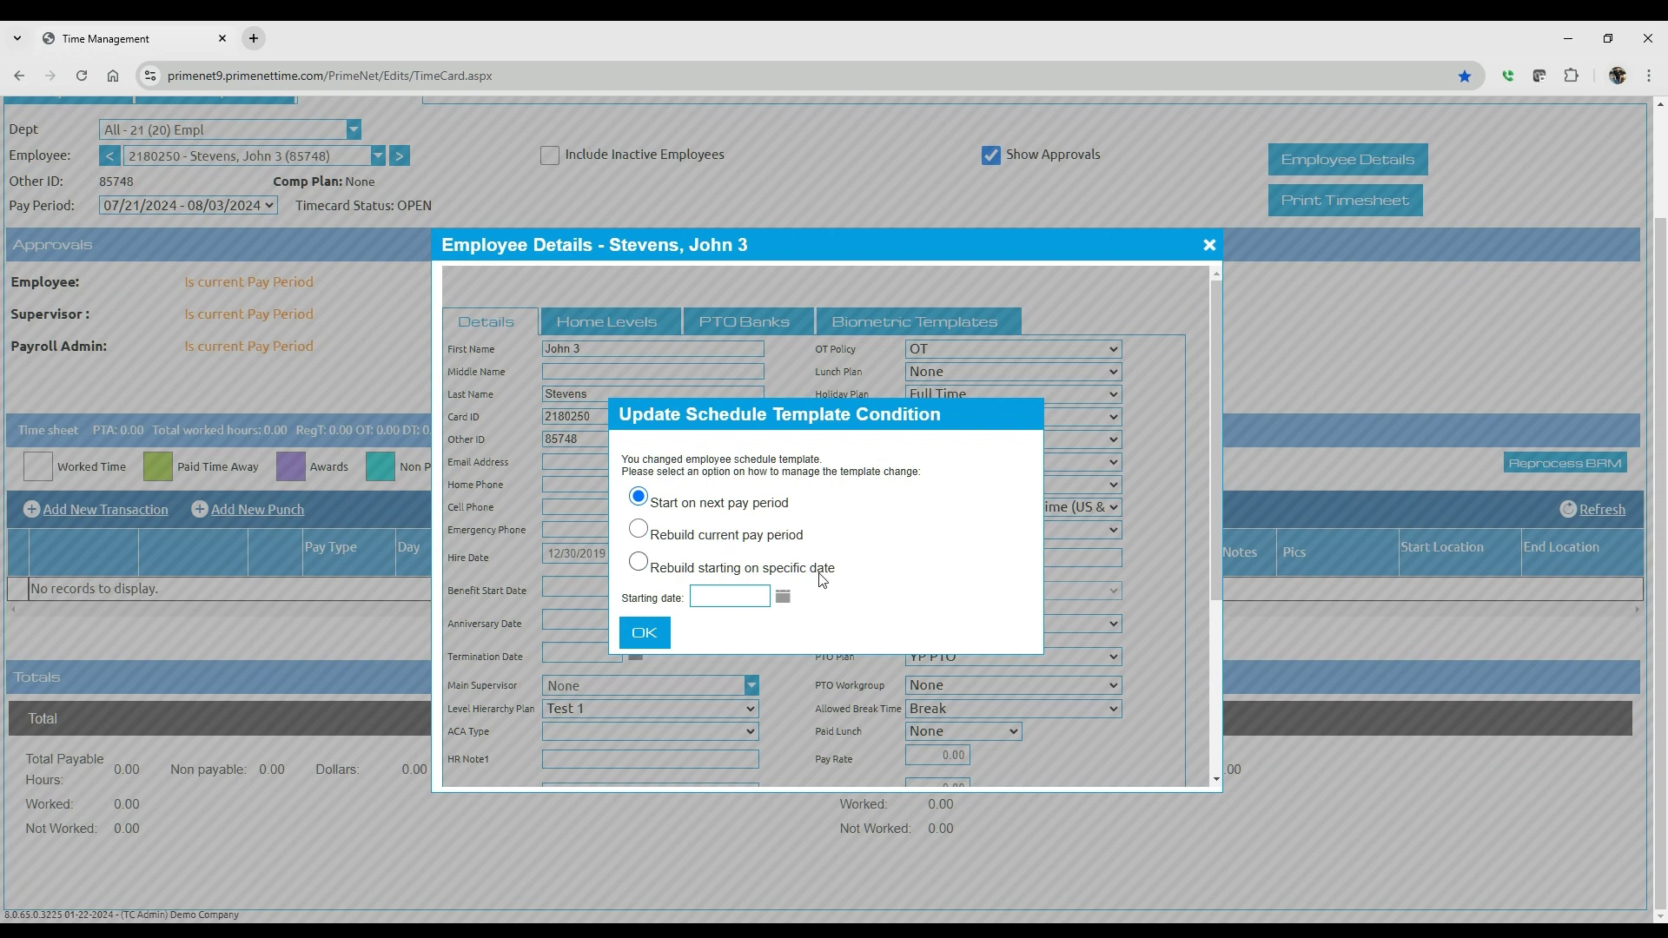
pyautogui.moveTo(837, 570); pyautogui.dragTo(650, 567)
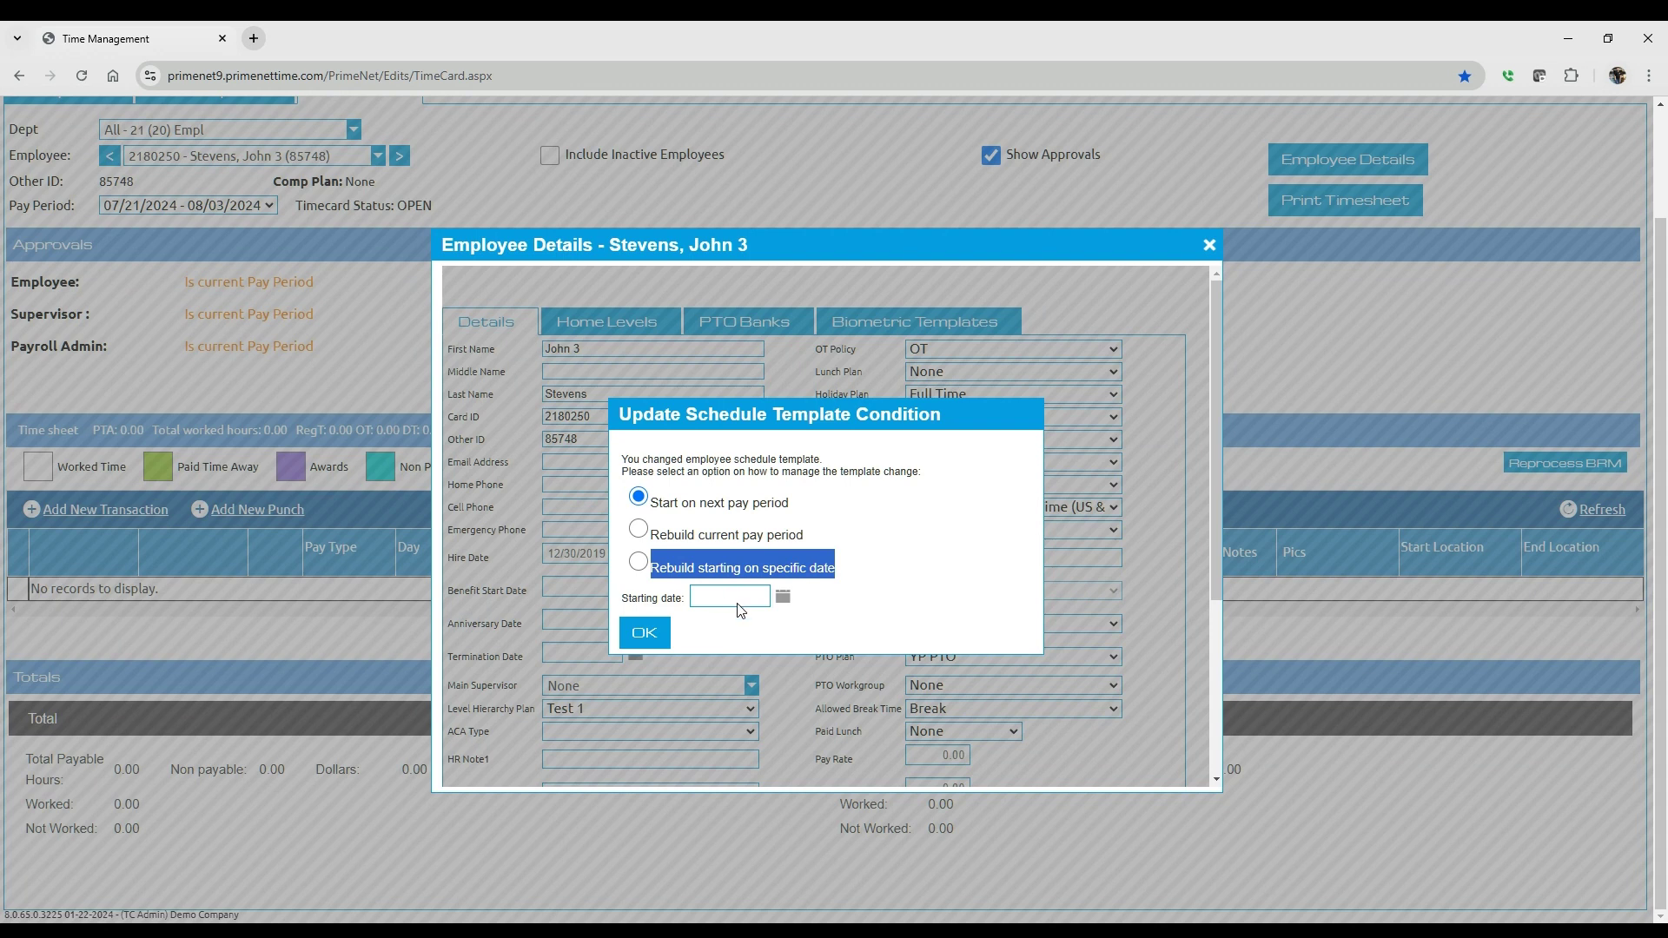
pyautogui.click(729, 596)
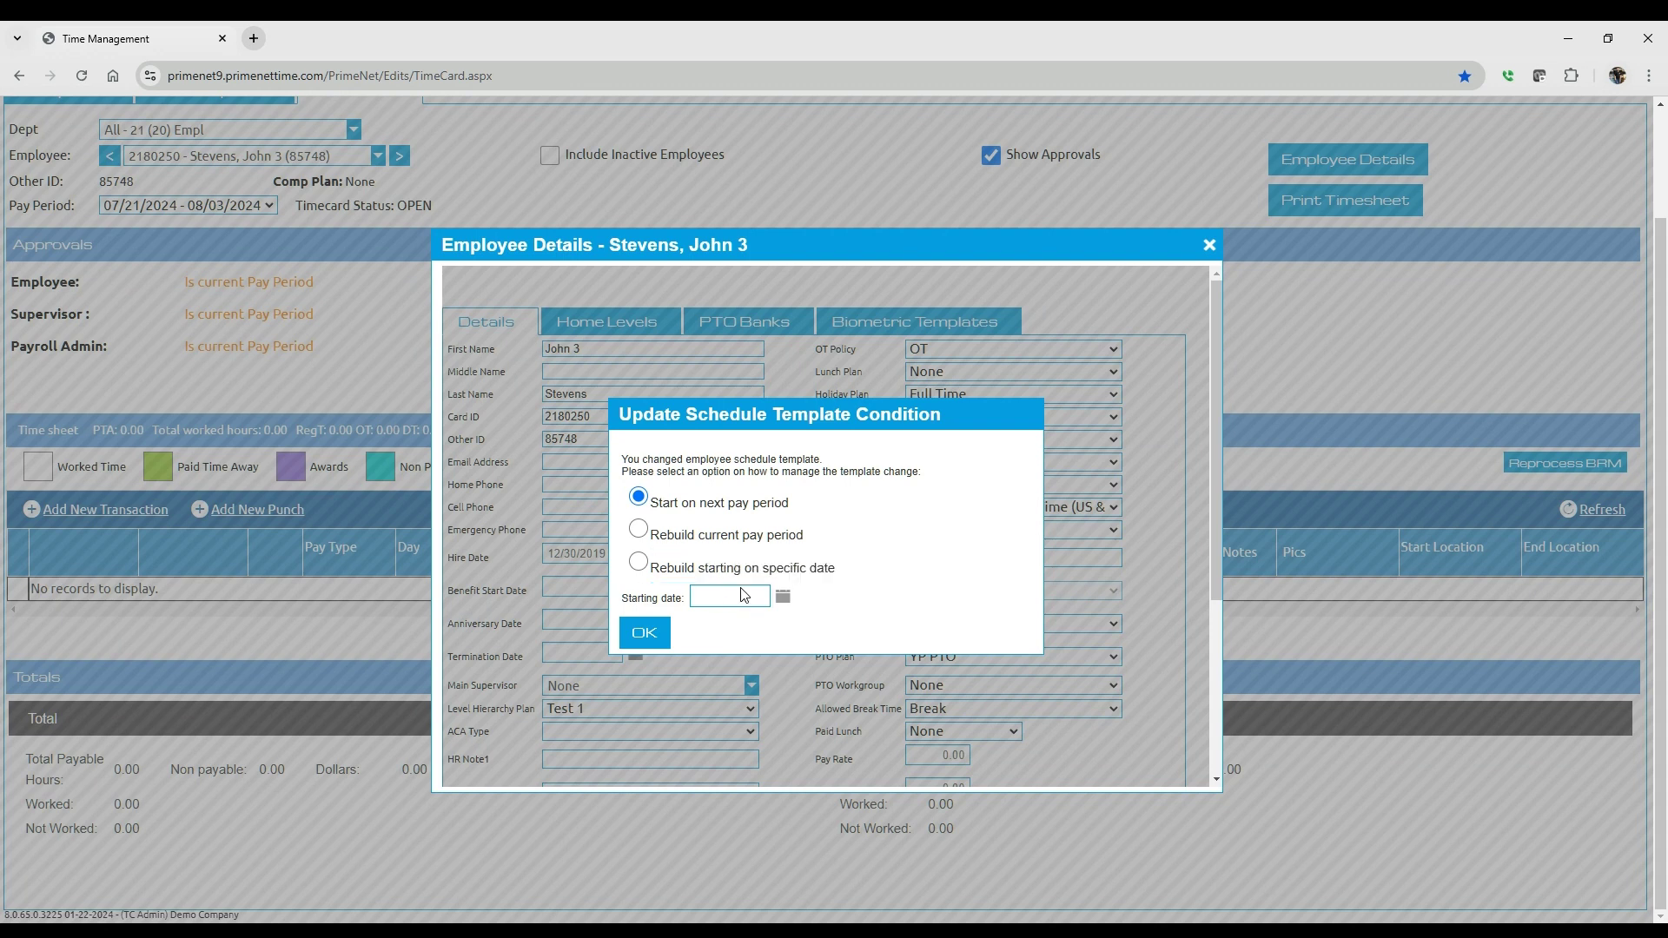
pyautogui.click(639, 563)
pyautogui.click(639, 529)
pyautogui.click(646, 633)
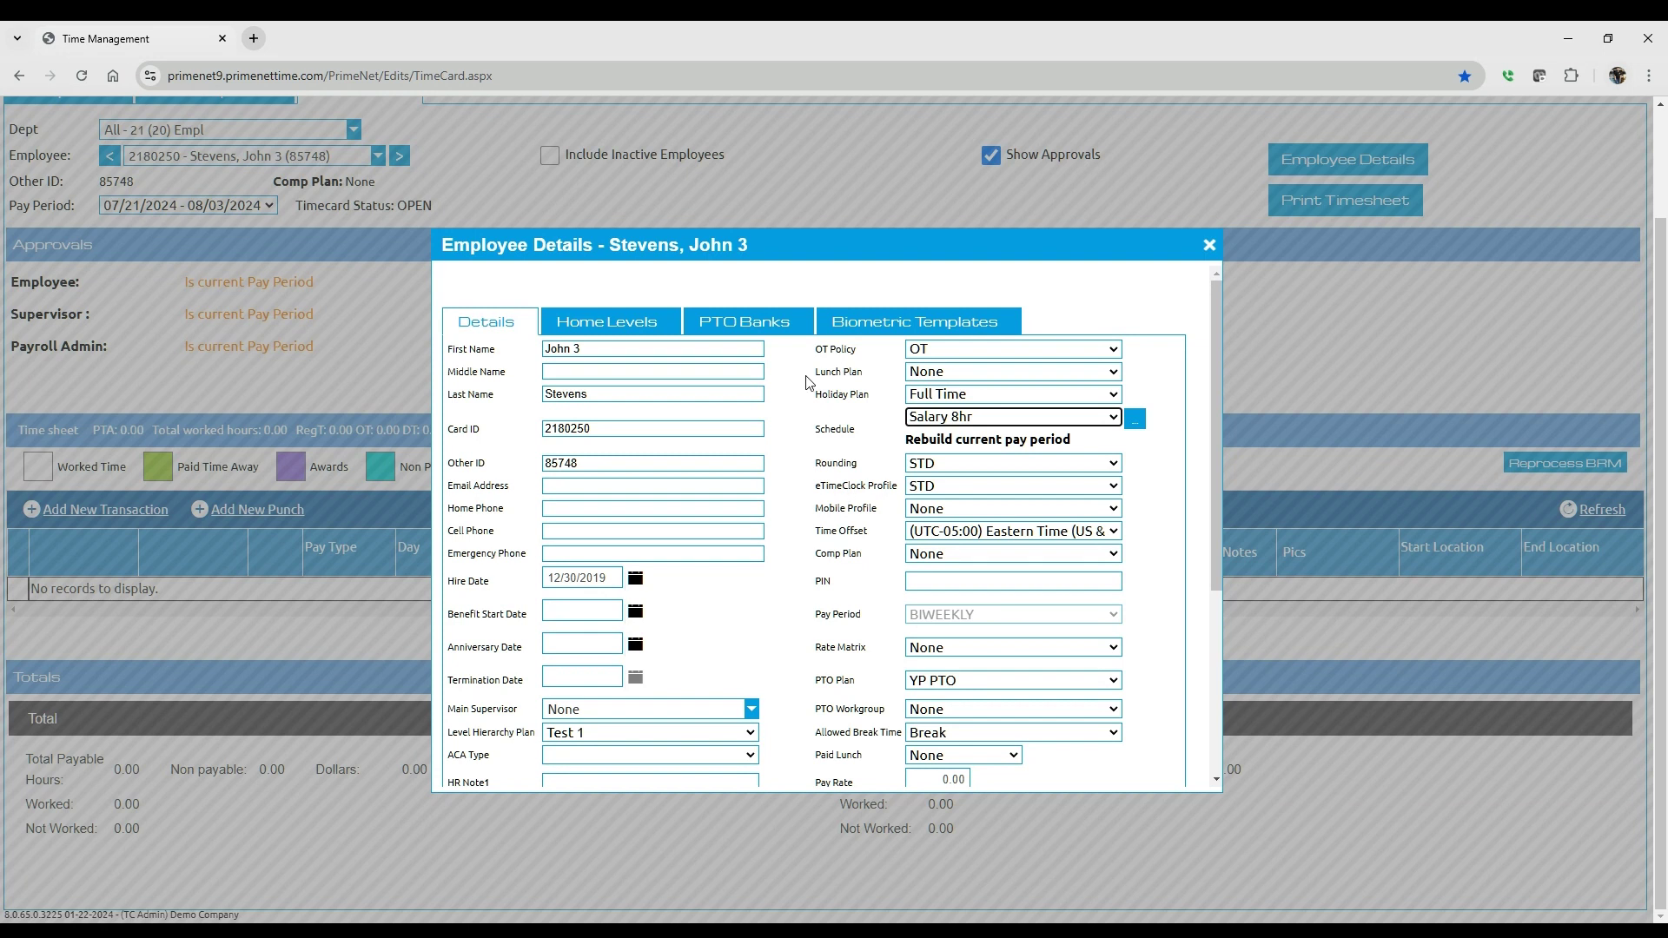
pyautogui.scroll(-4, 956, 387)
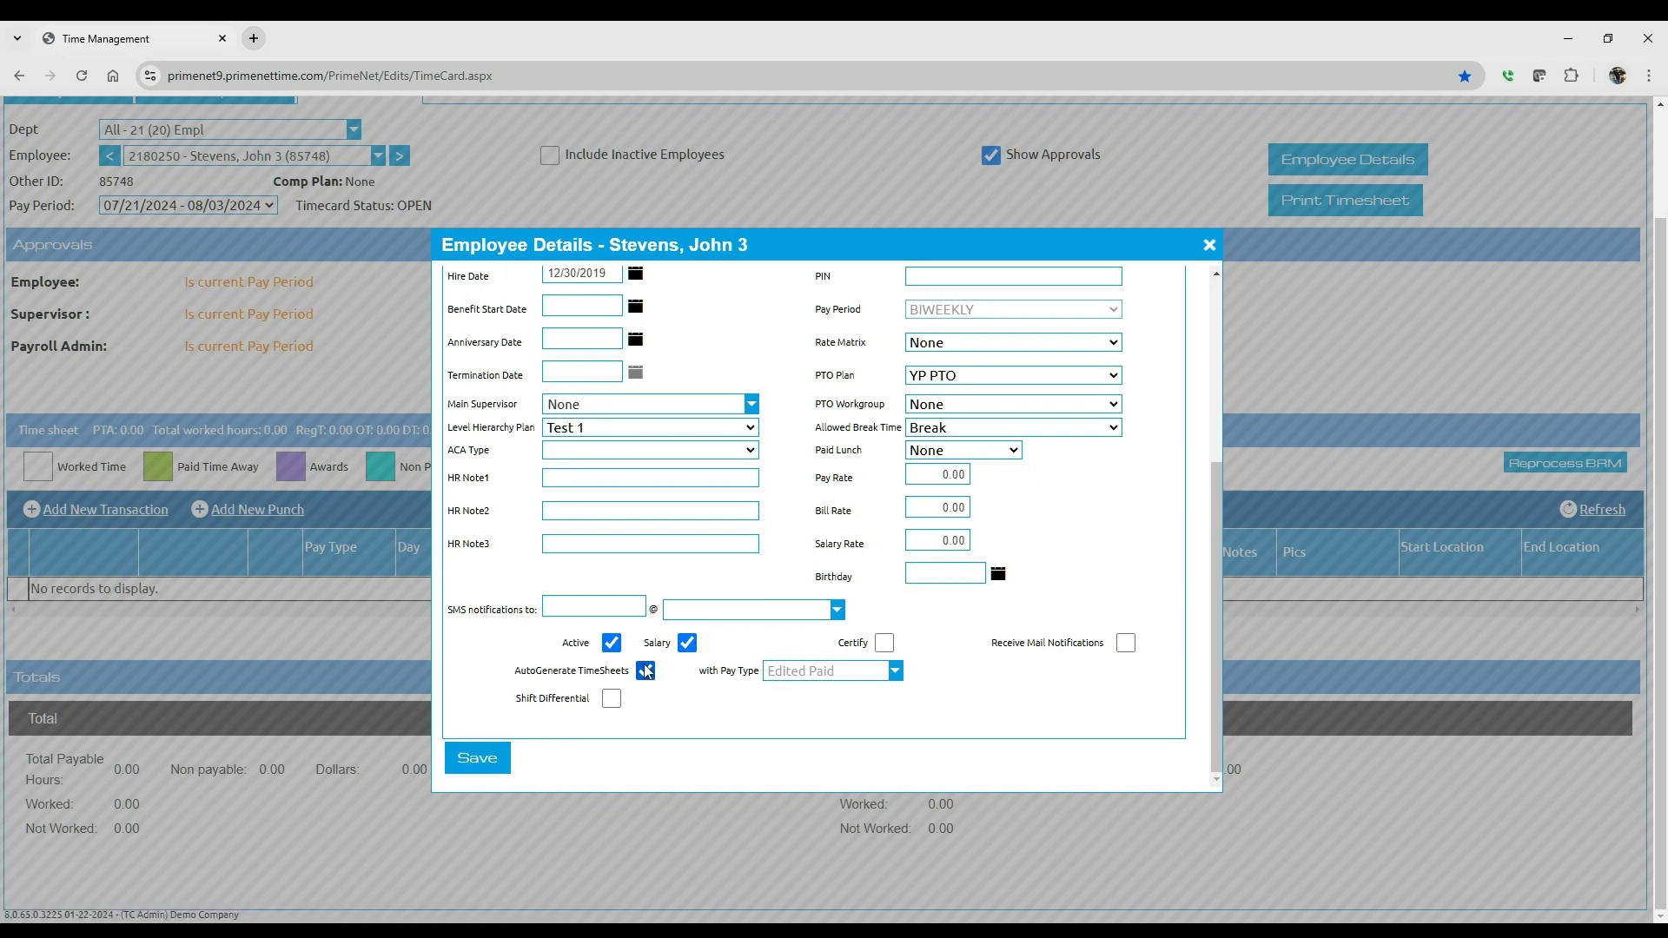
pyautogui.click(495, 765)
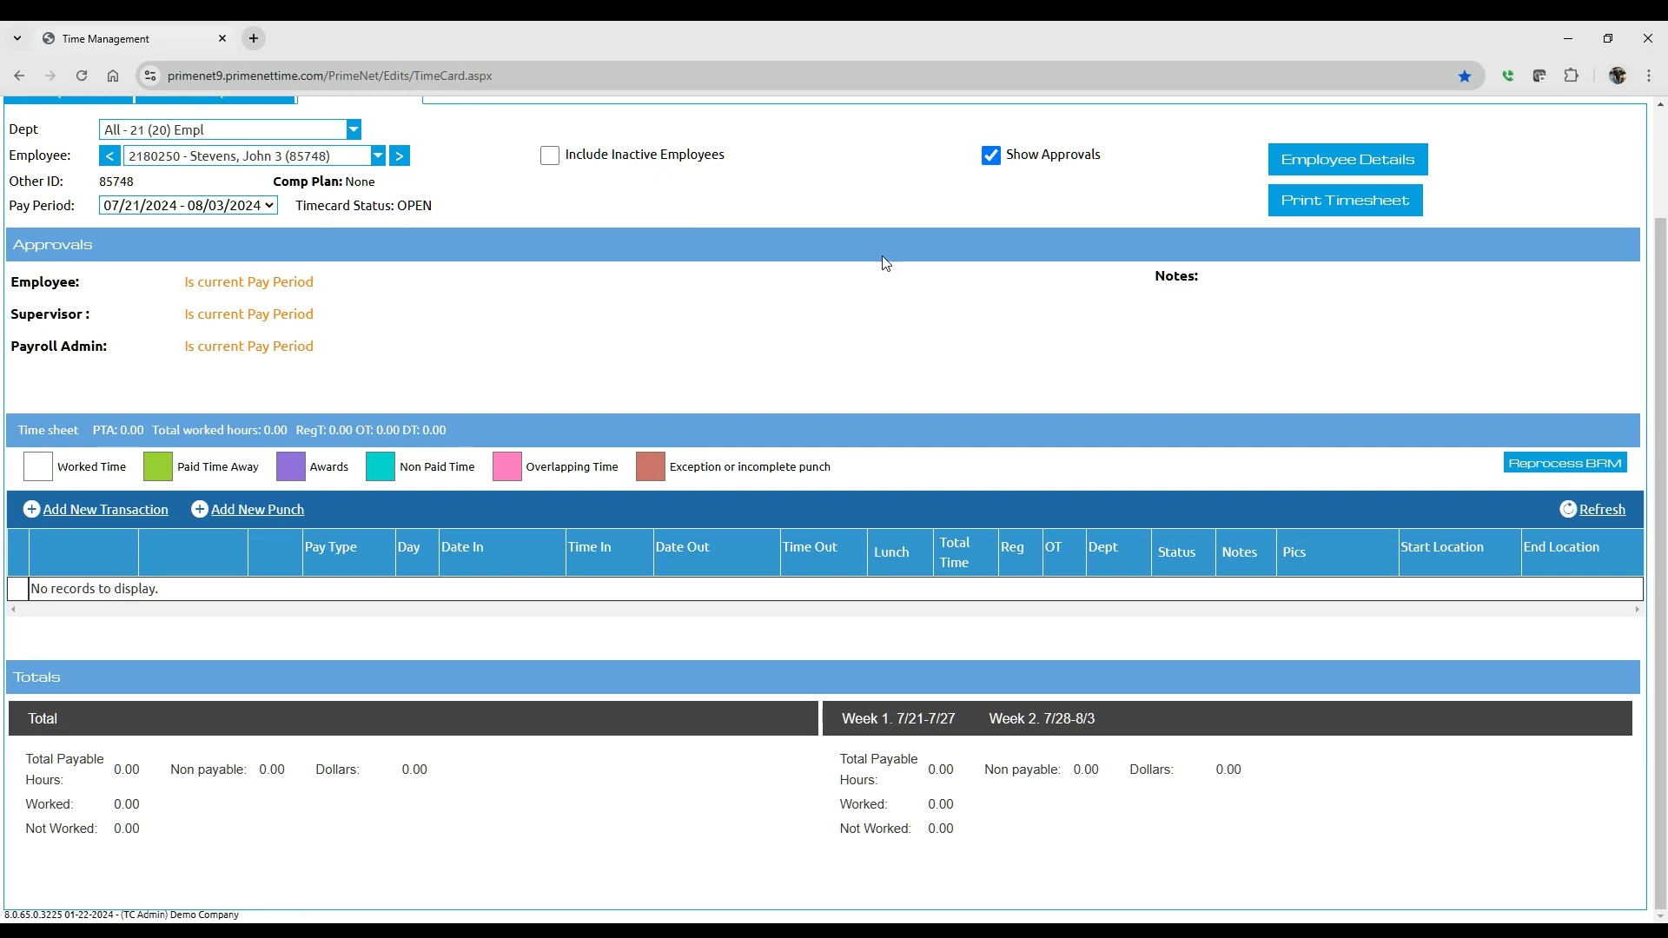
# Refresh the employee's timesheet and examine the generated daily entries and the pay period totals
pyautogui.scroll(2, 654, 455)
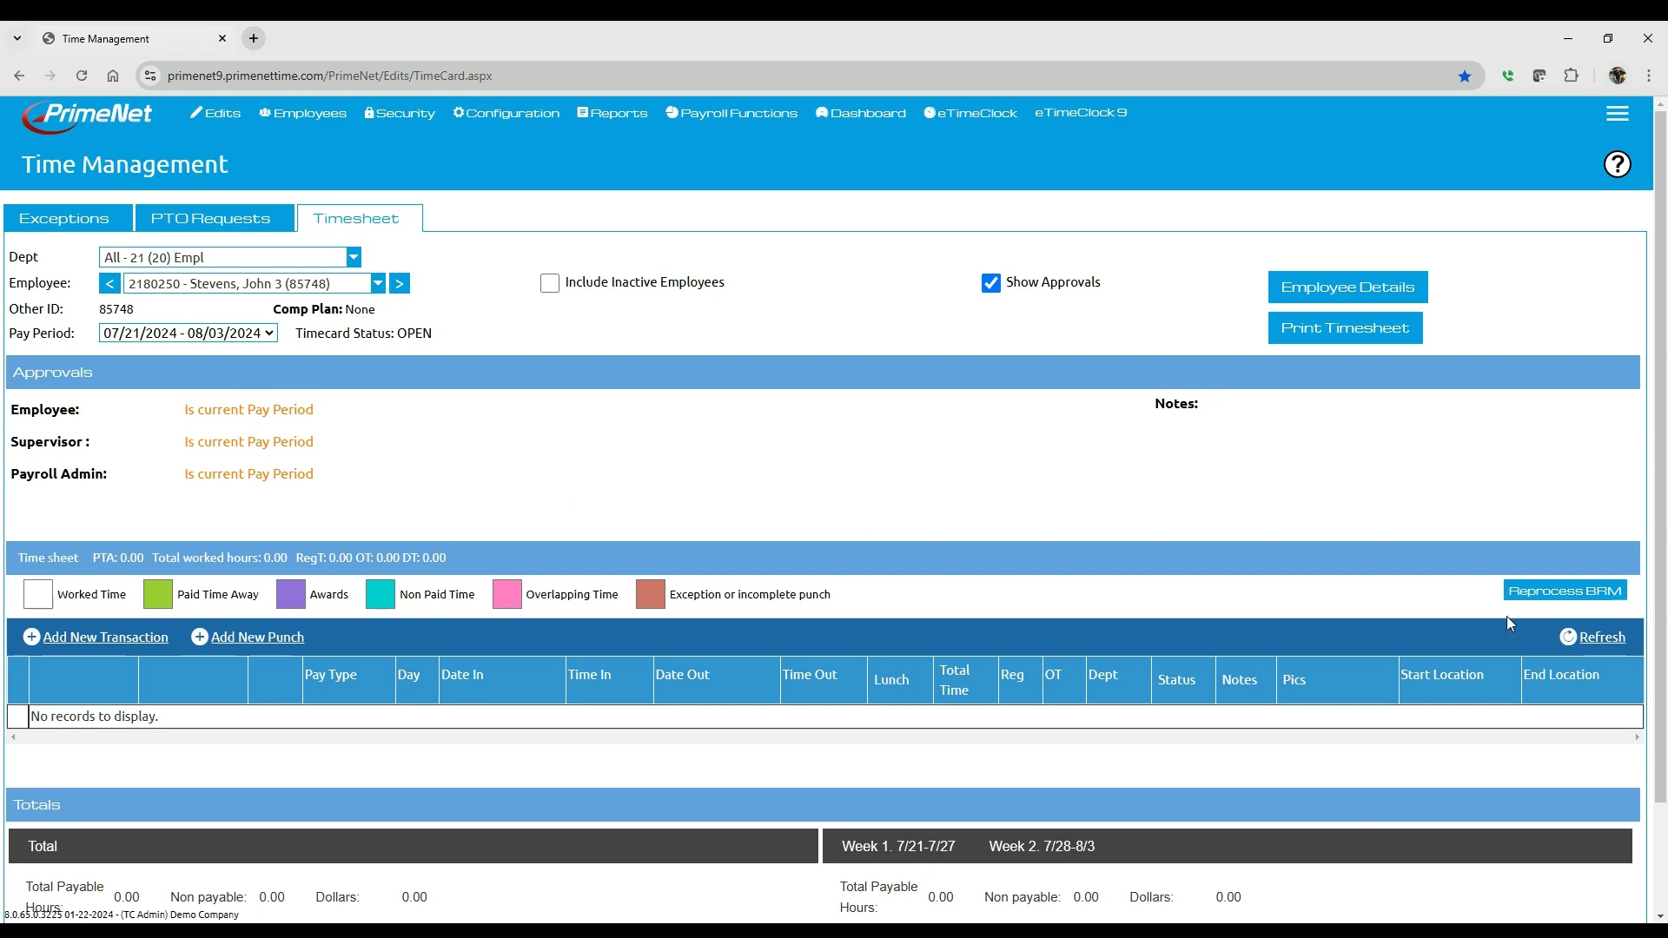
pyautogui.click(1602, 640)
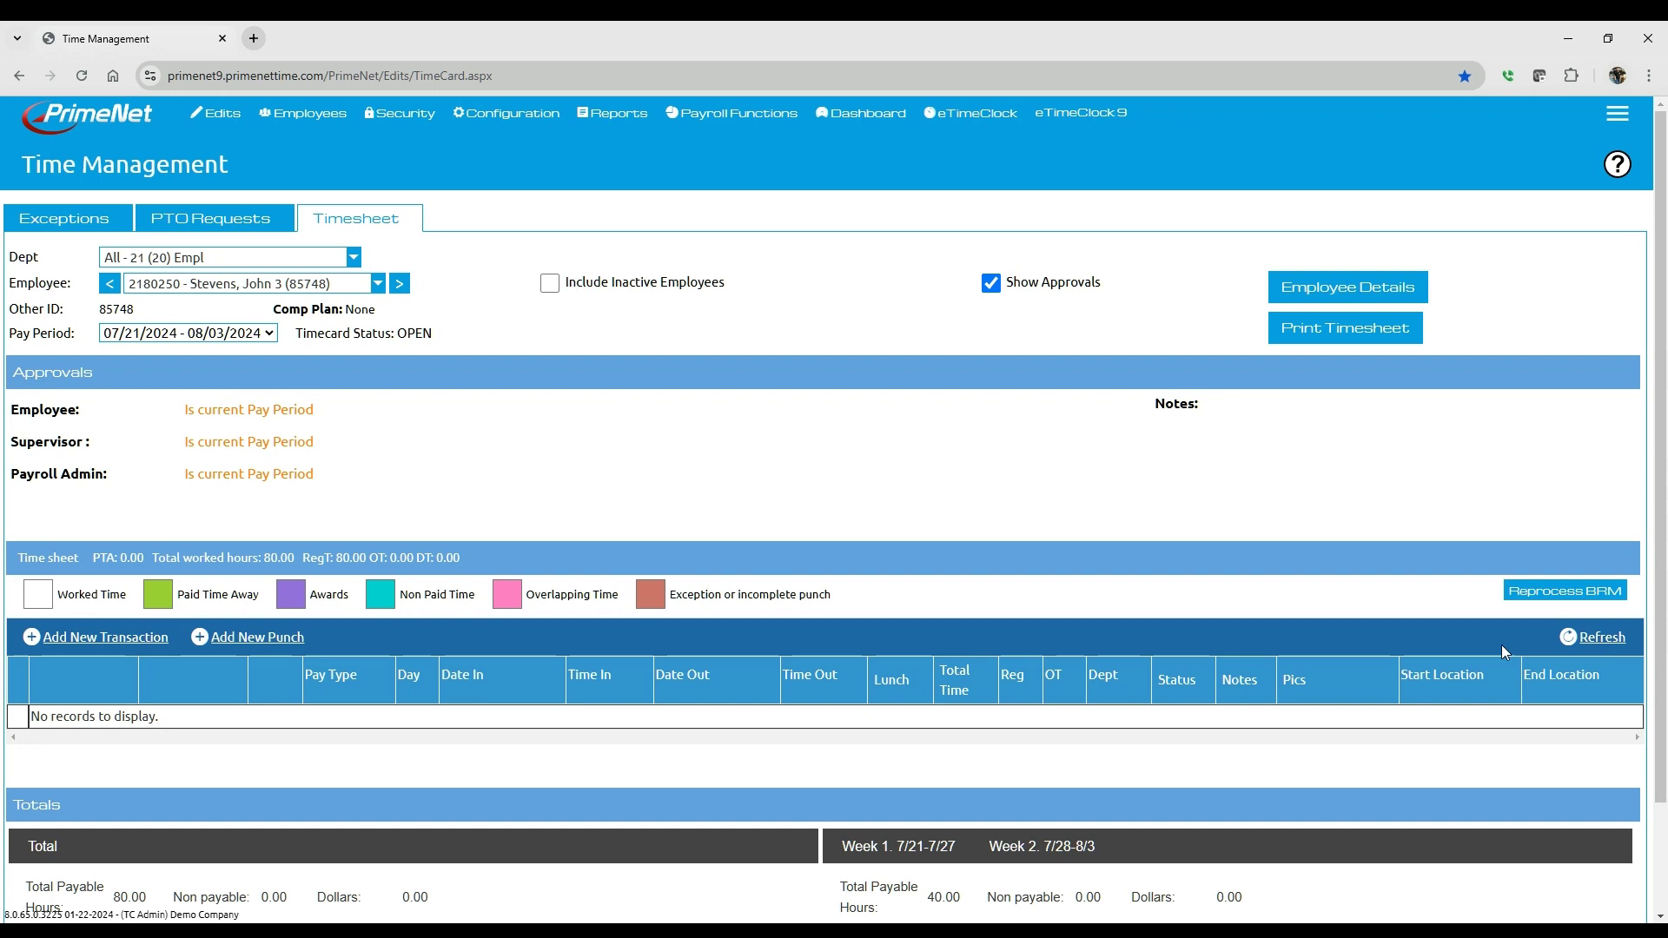
pyautogui.scroll(-3, 1135, 473)
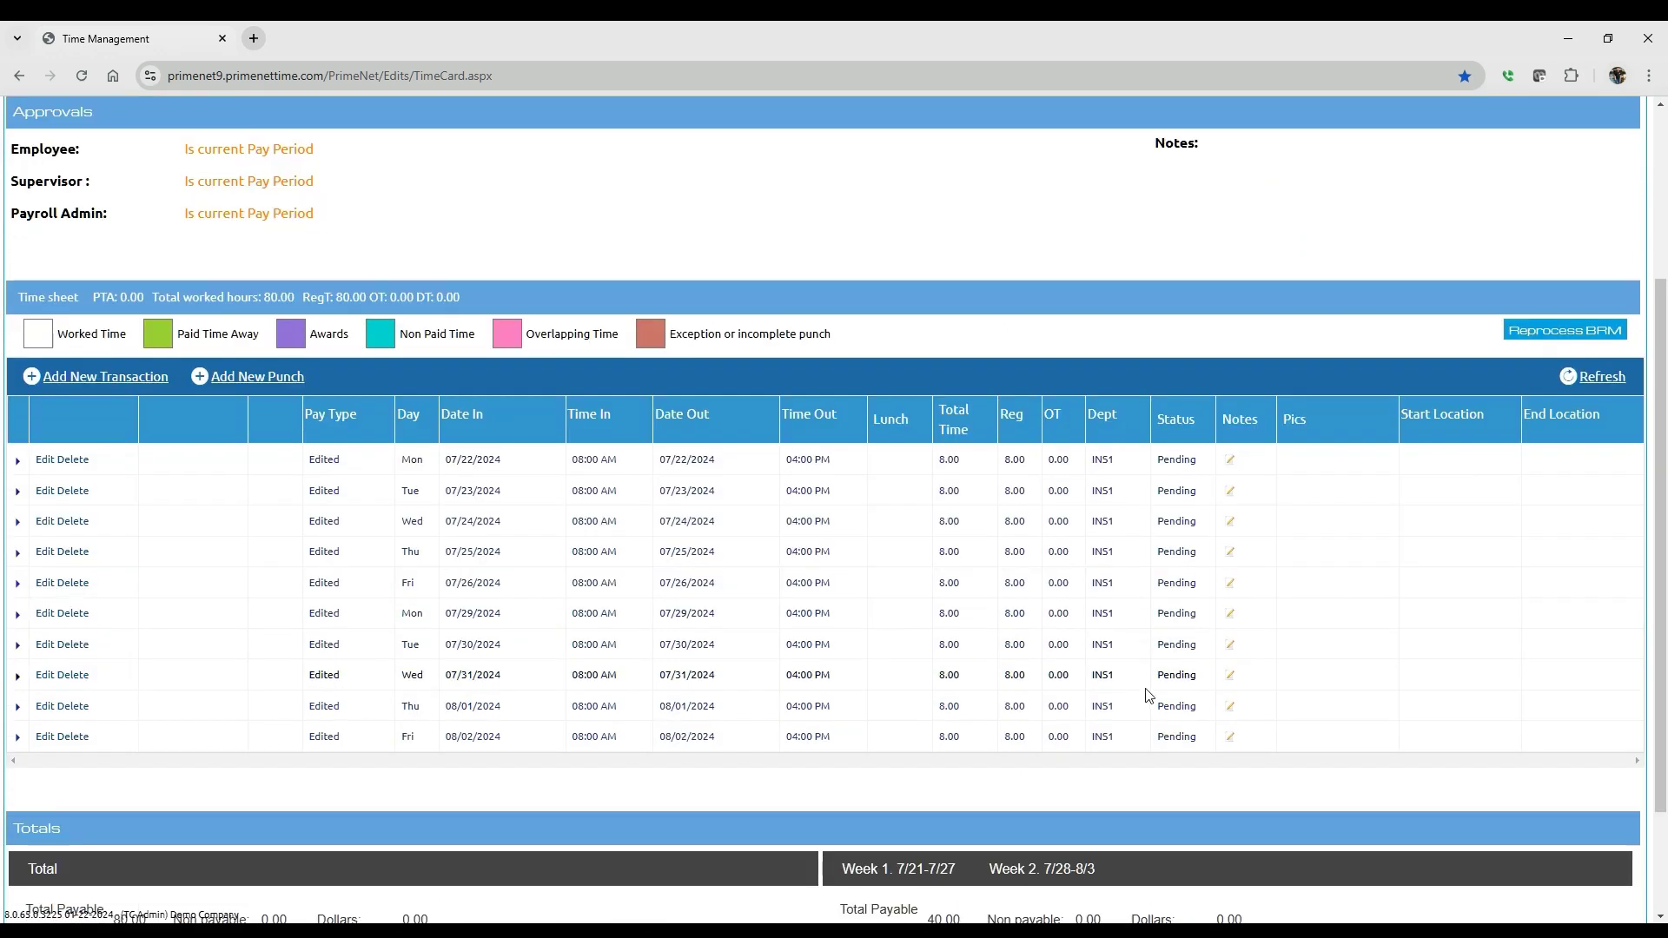
pyautogui.scroll(-2, 1146, 695)
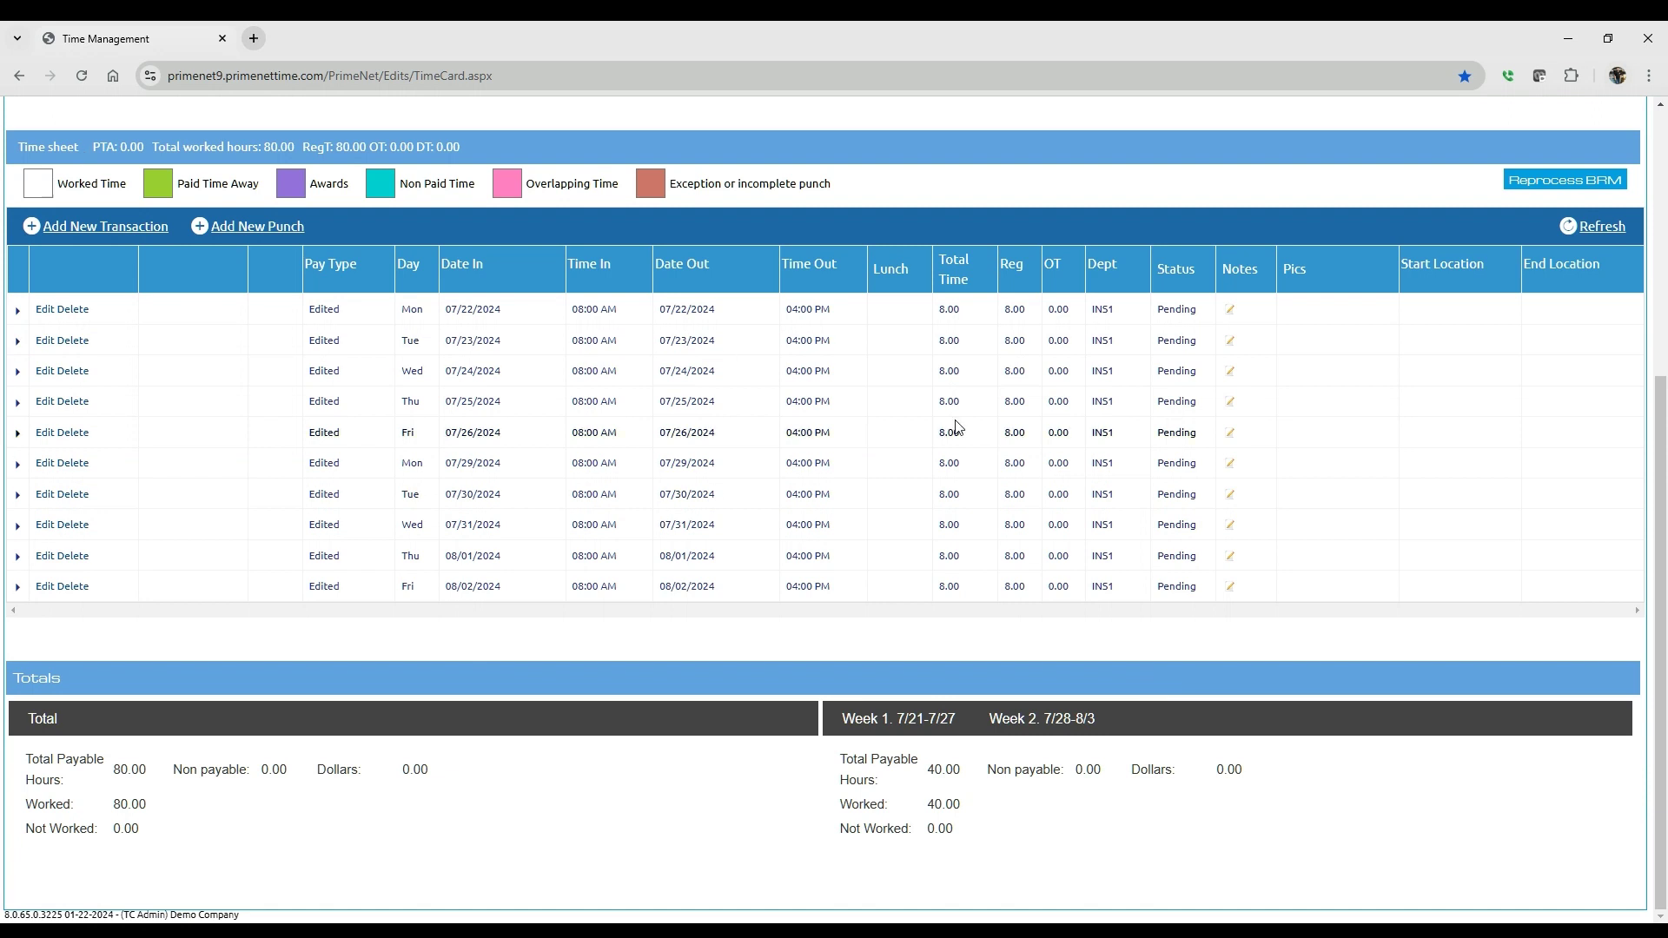
pyautogui.scroll(3, 956, 473)
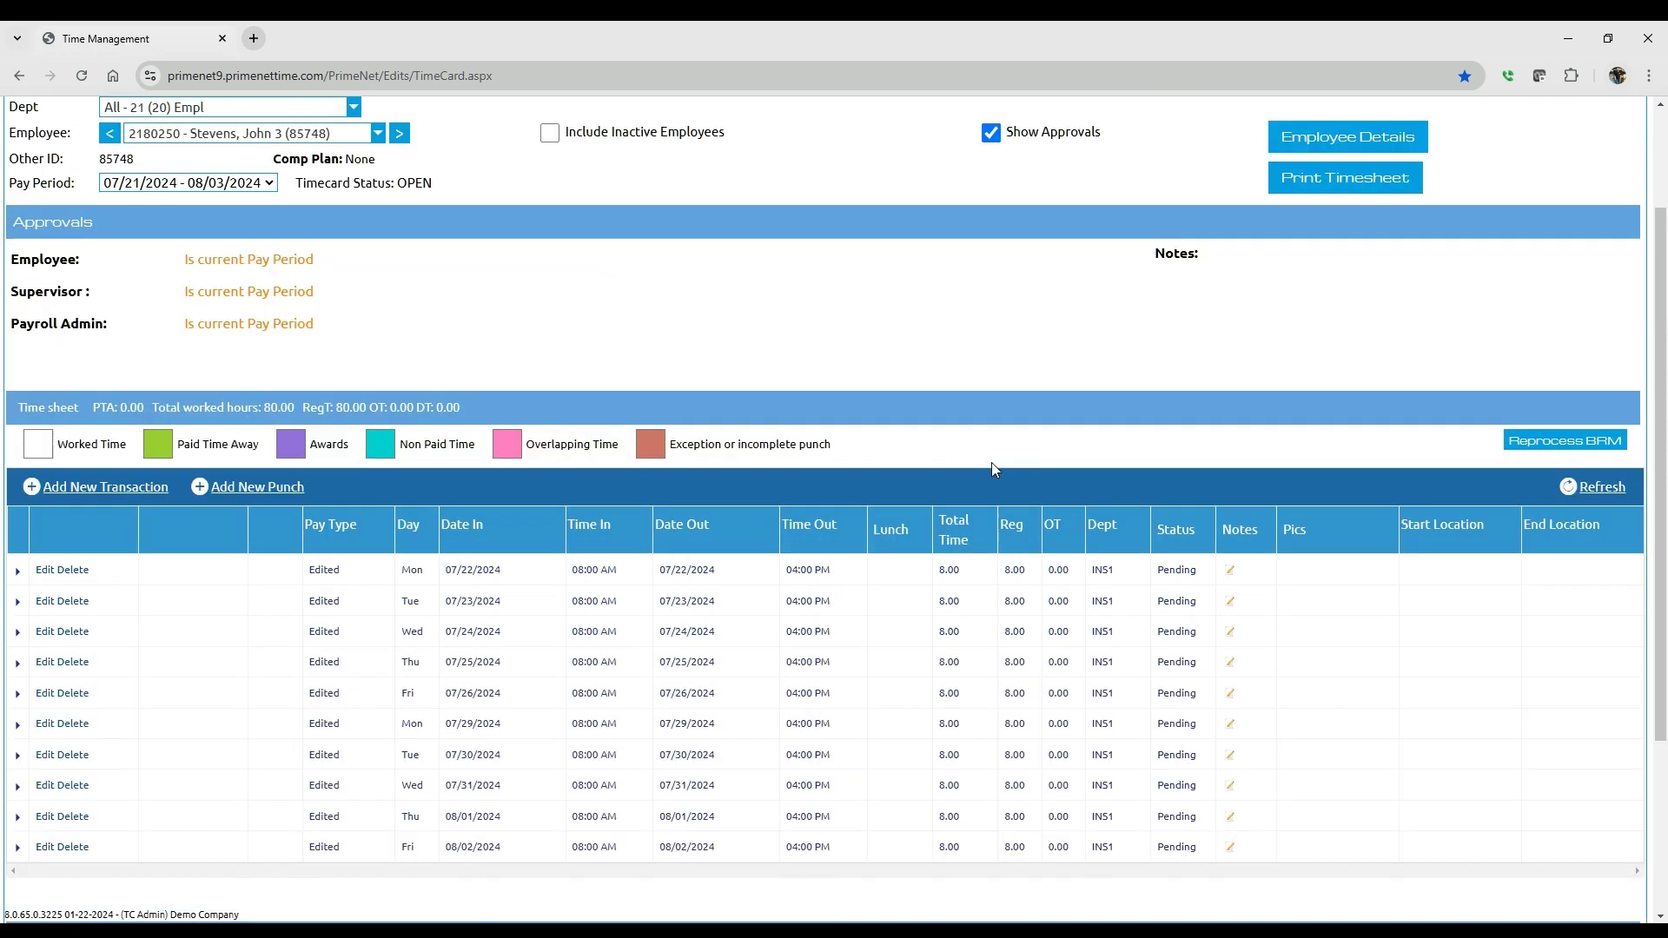
pyautogui.click(1597, 489)
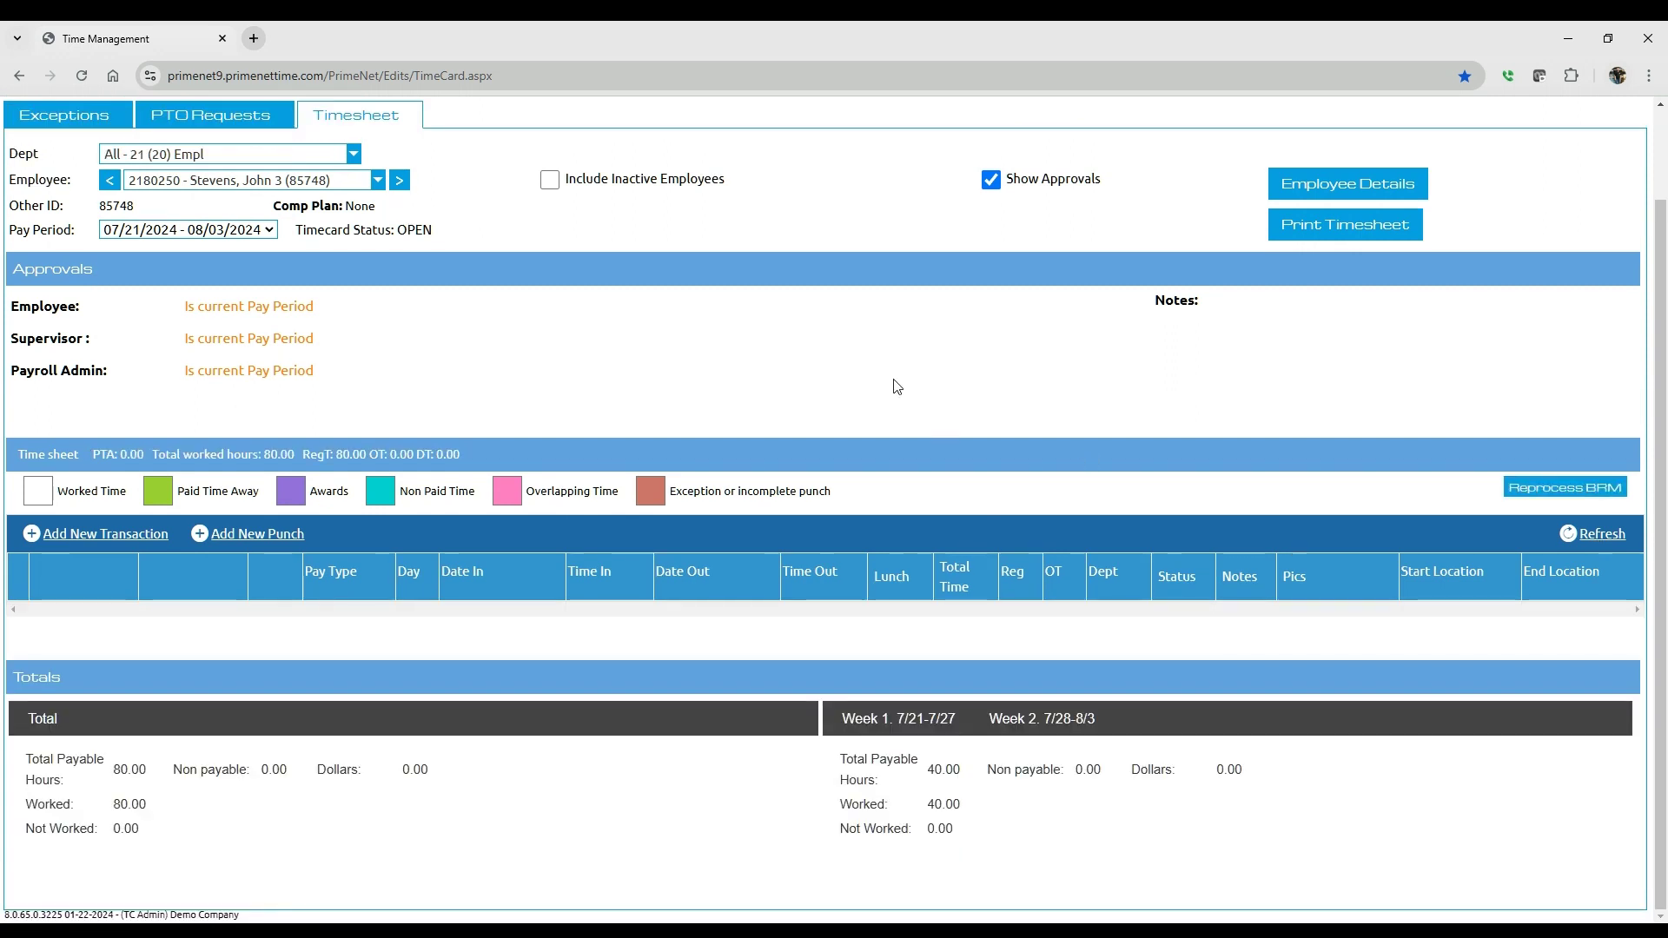
pyautogui.scroll(-3, 898, 386)
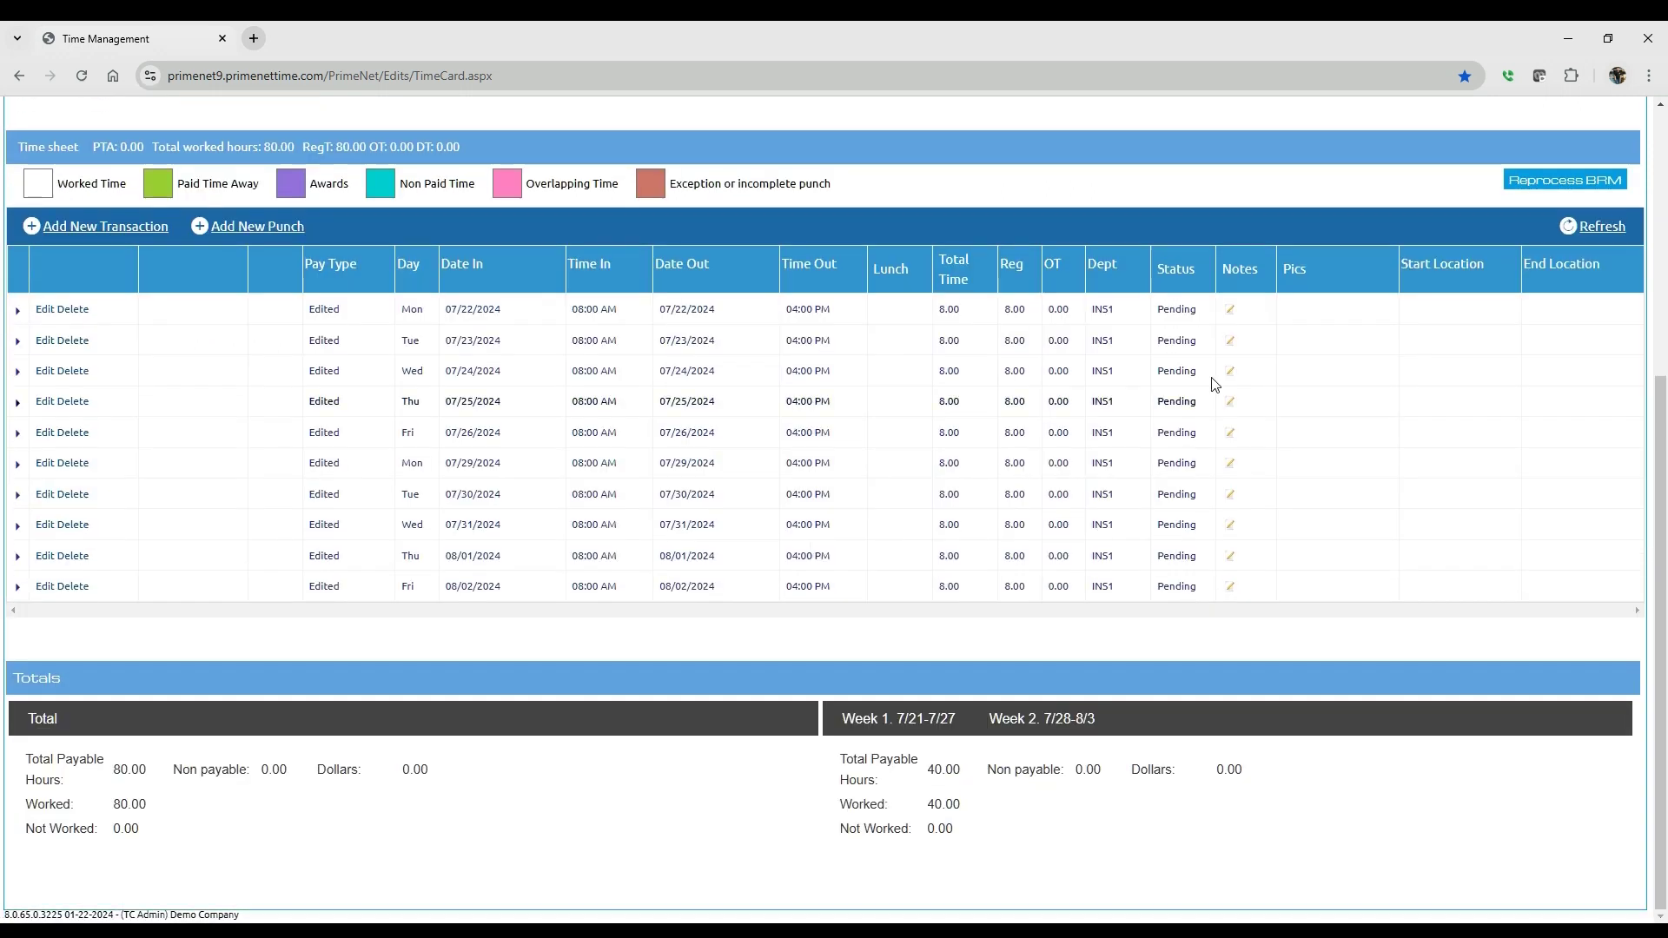
pyautogui.scroll(5, 1065, 455)
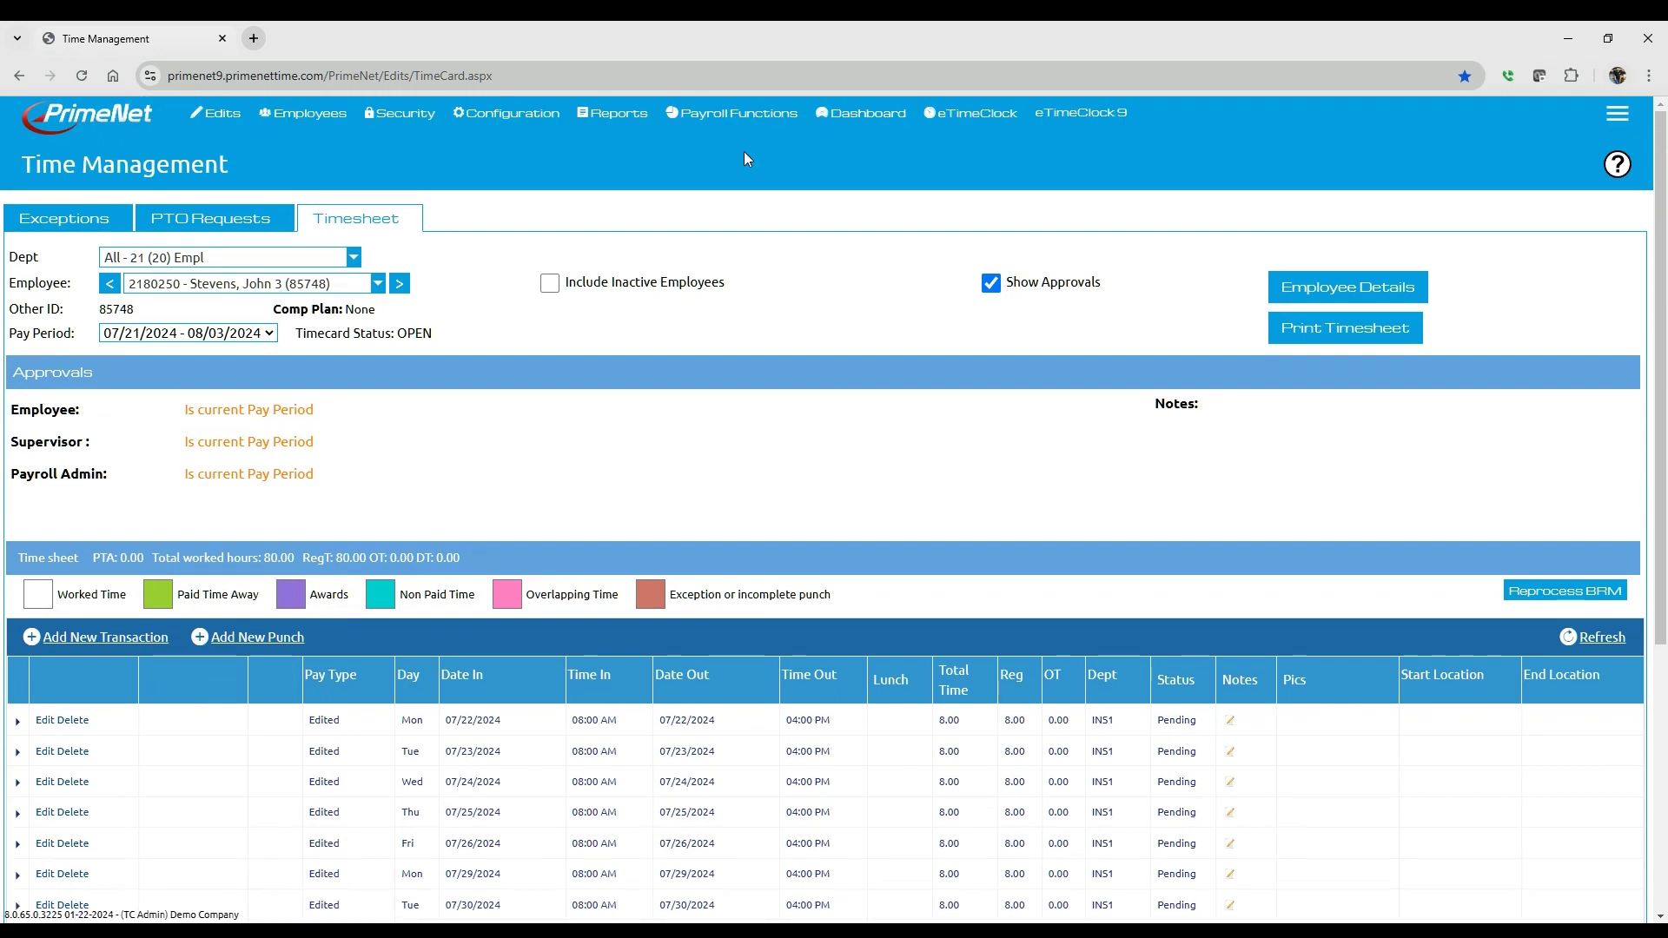
# Refresh the timesheet again and check the Status of every daily entry in the pay period
pyautogui.moveTo(695, 122)
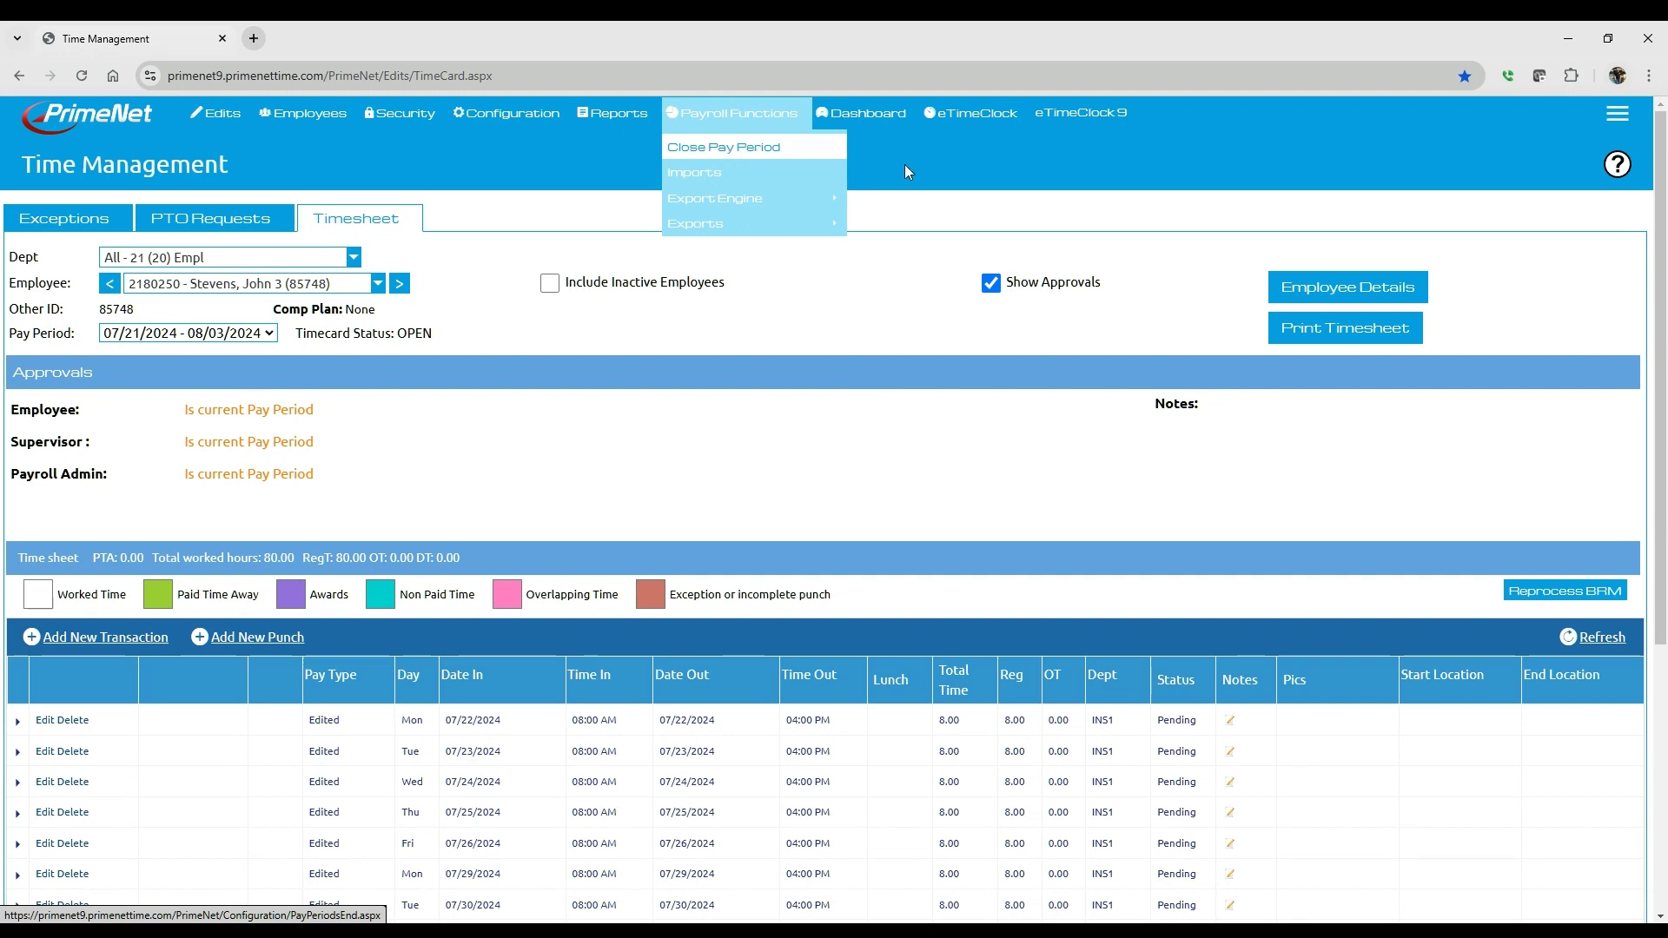
pyautogui.click(1585, 645)
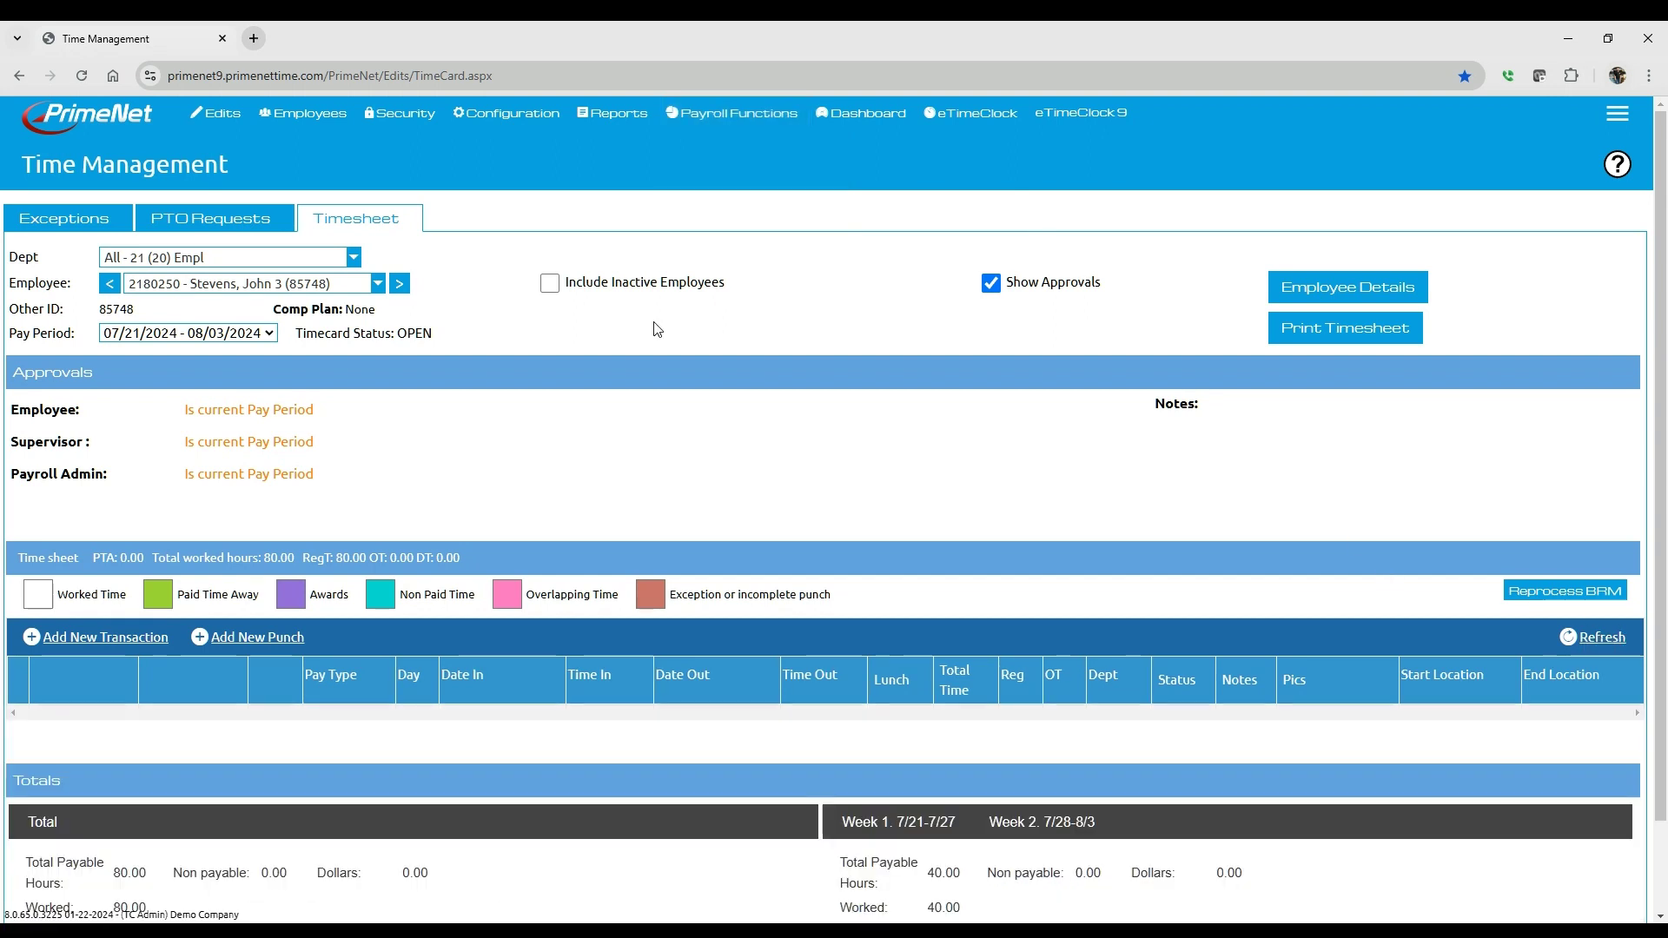
pyautogui.scroll(-4, 663, 324)
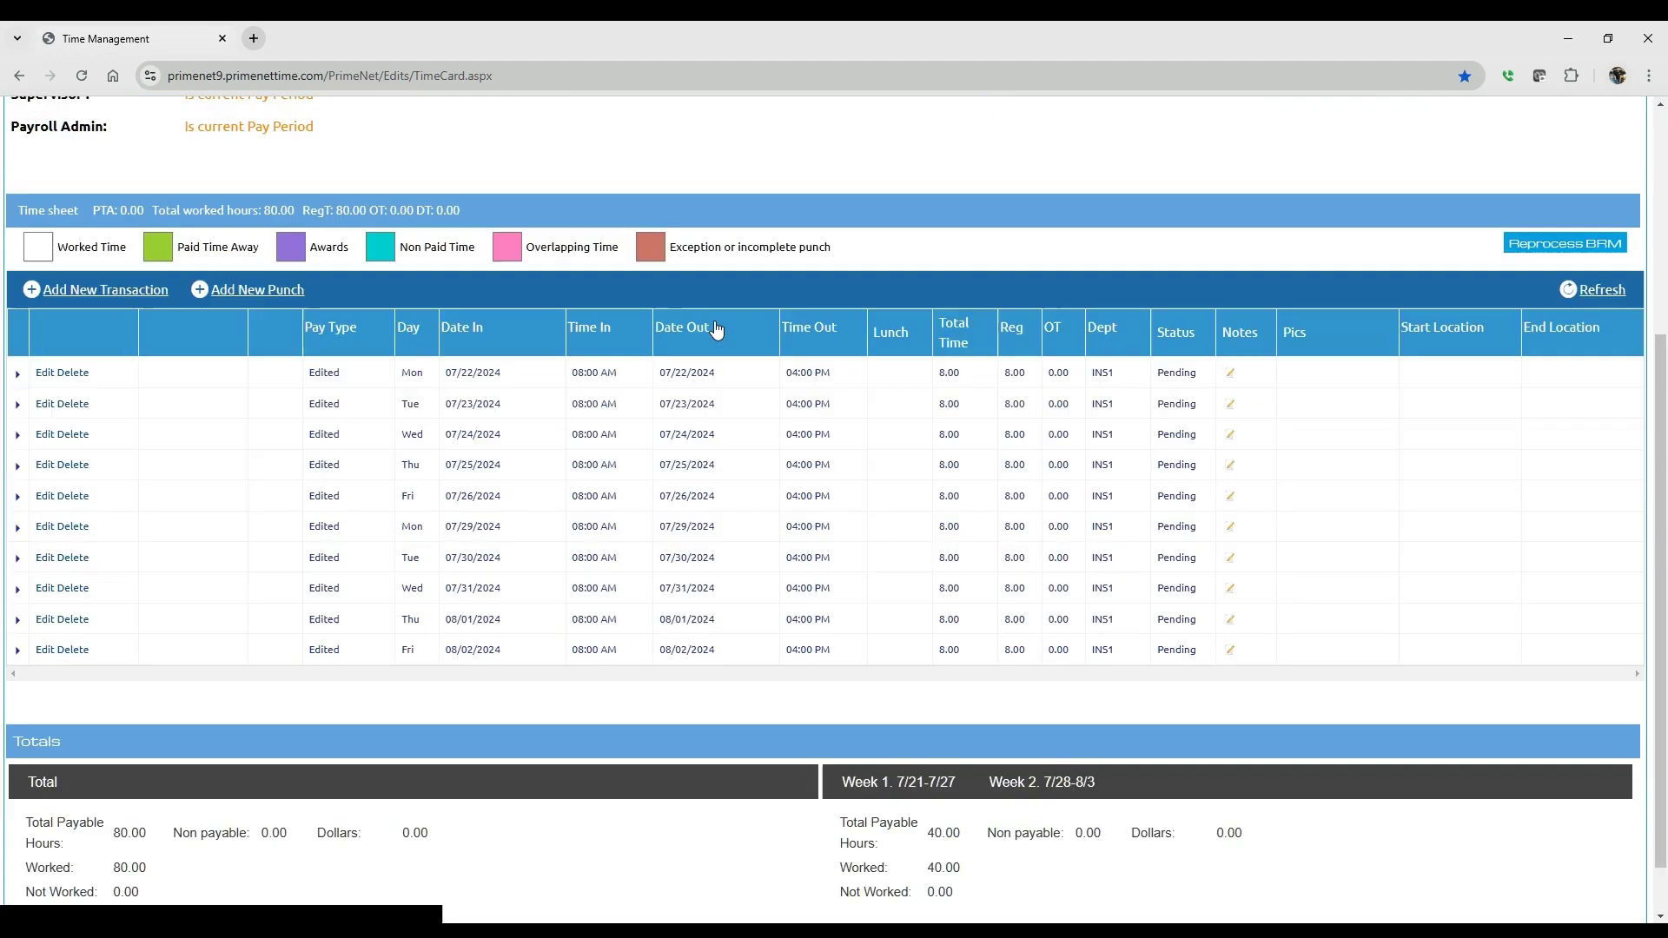
pyautogui.click(1601, 287)
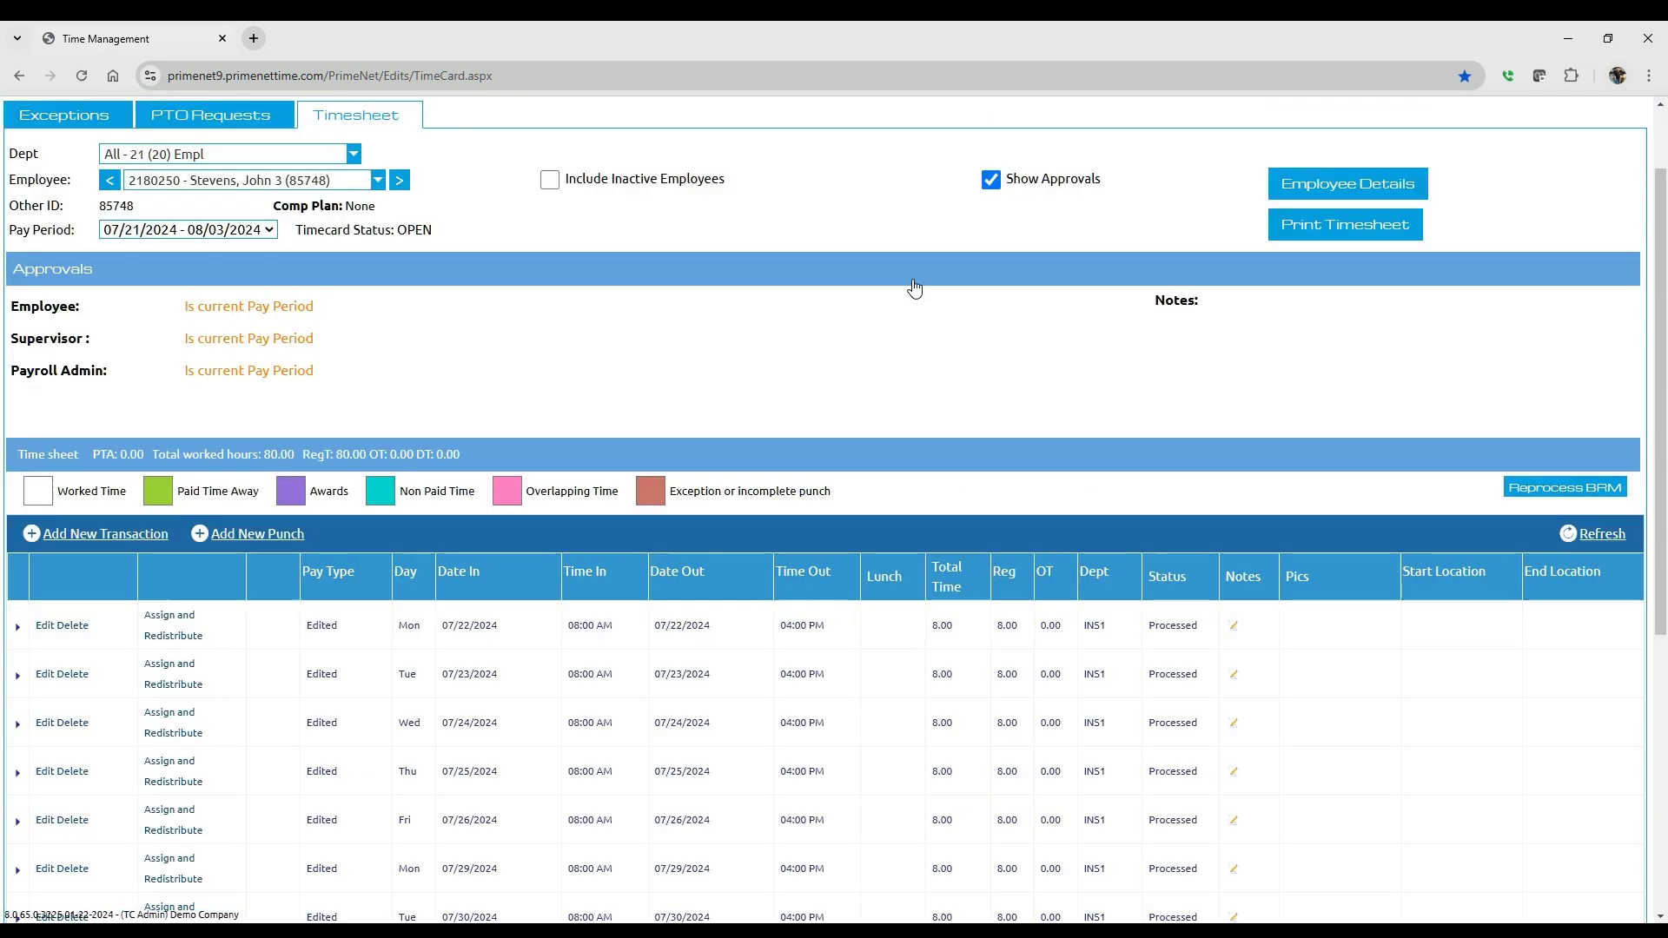
pyautogui.scroll(-4, 1041, 436)
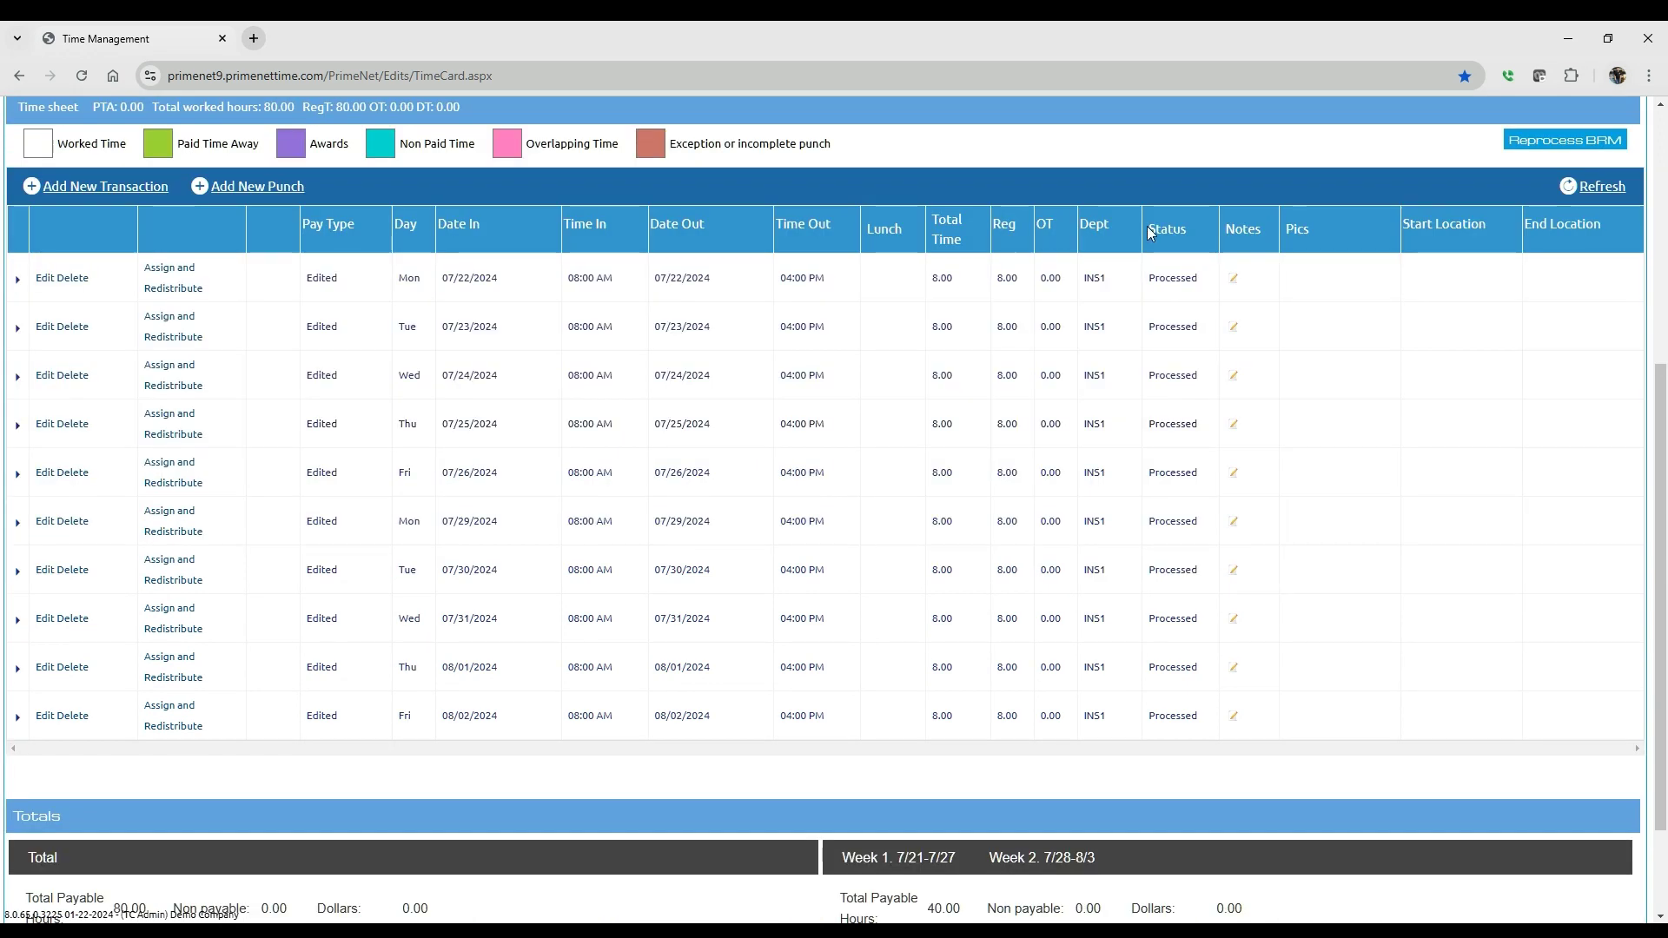
pyautogui.scroll(-2, 1176, 547)
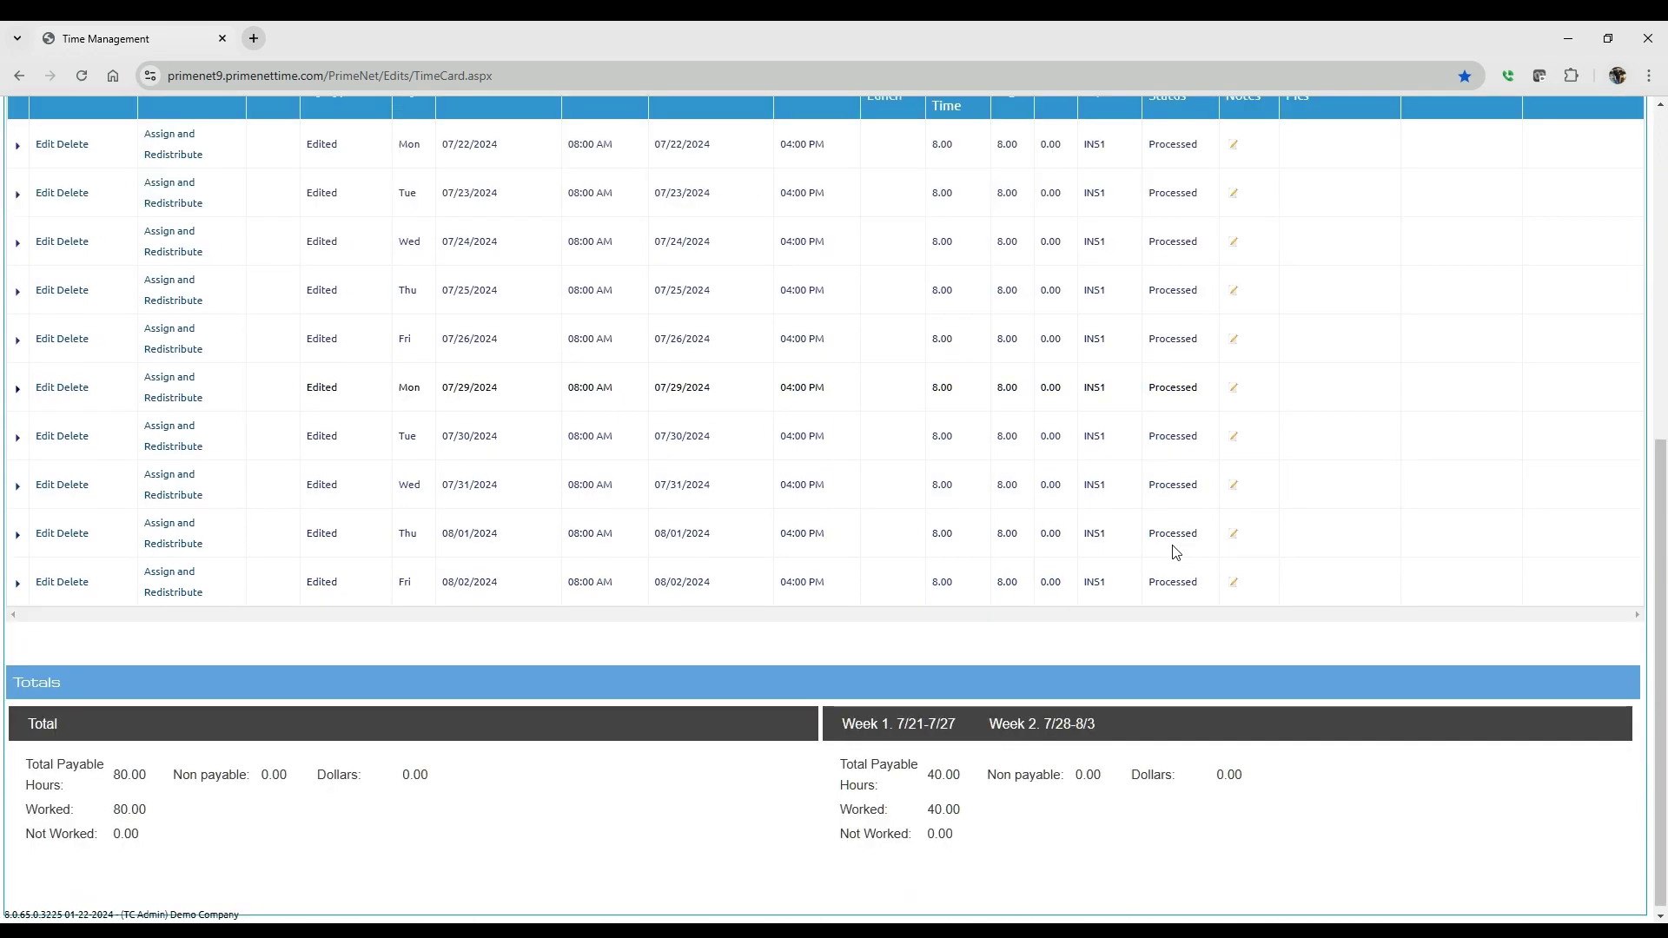
pyautogui.scroll(4, 1172, 539)
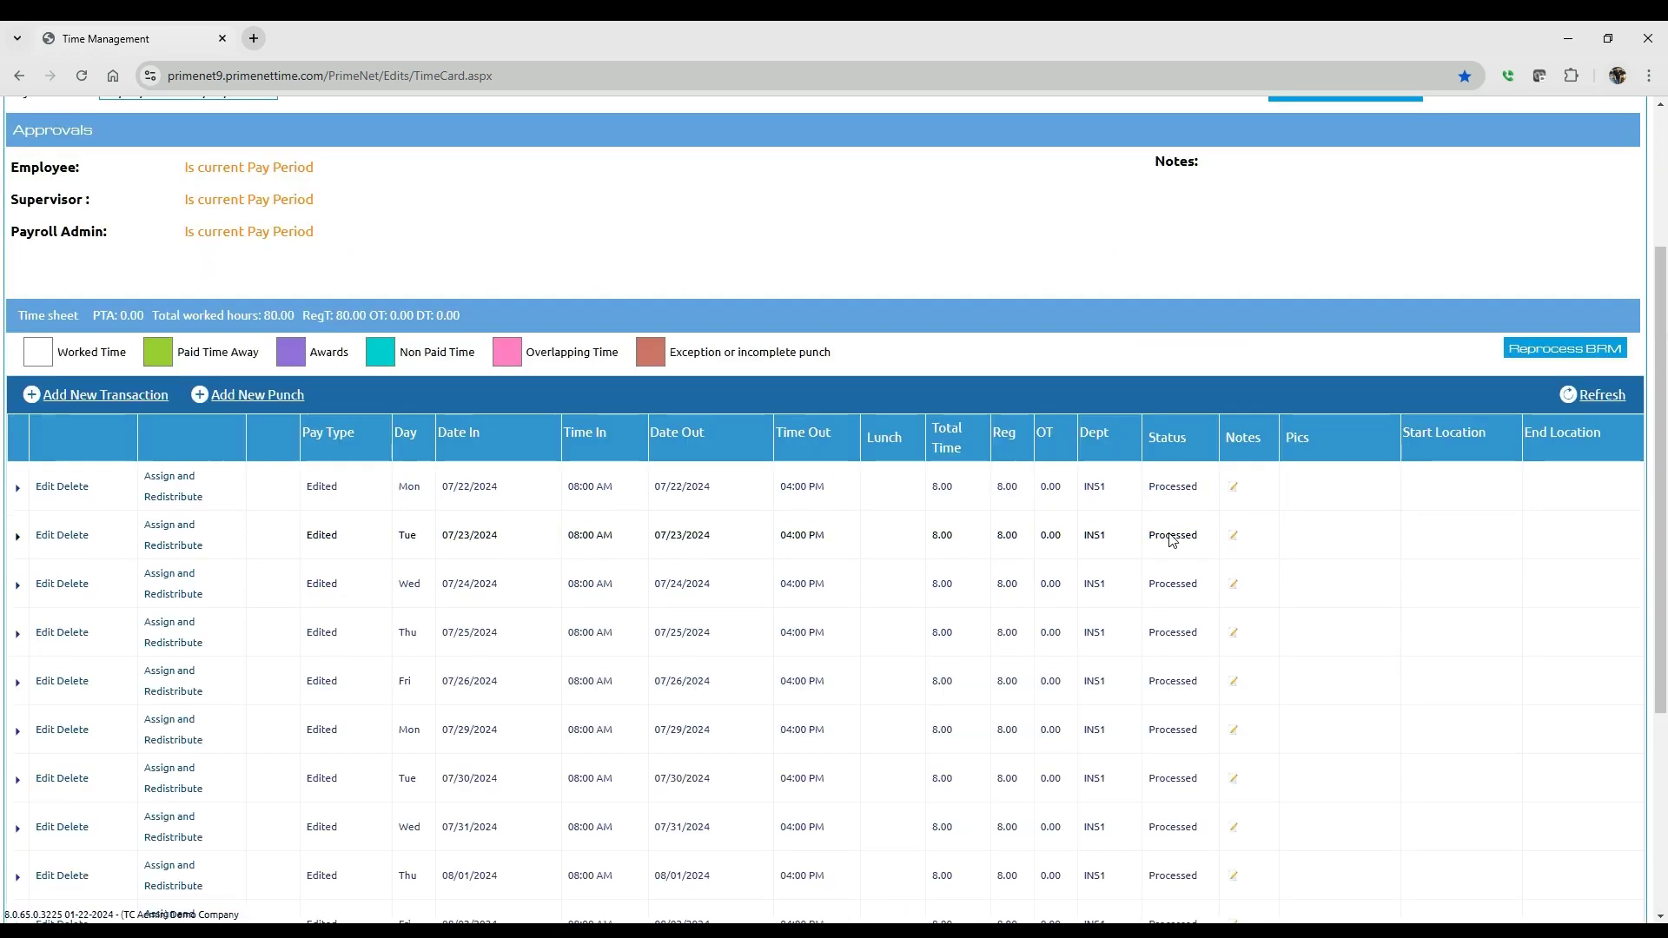
# Reprocess BRM for the employee's timesheet, review the entries and totals, and refresh the timesheet
pyautogui.click(1554, 350)
pyautogui.click(830, 475)
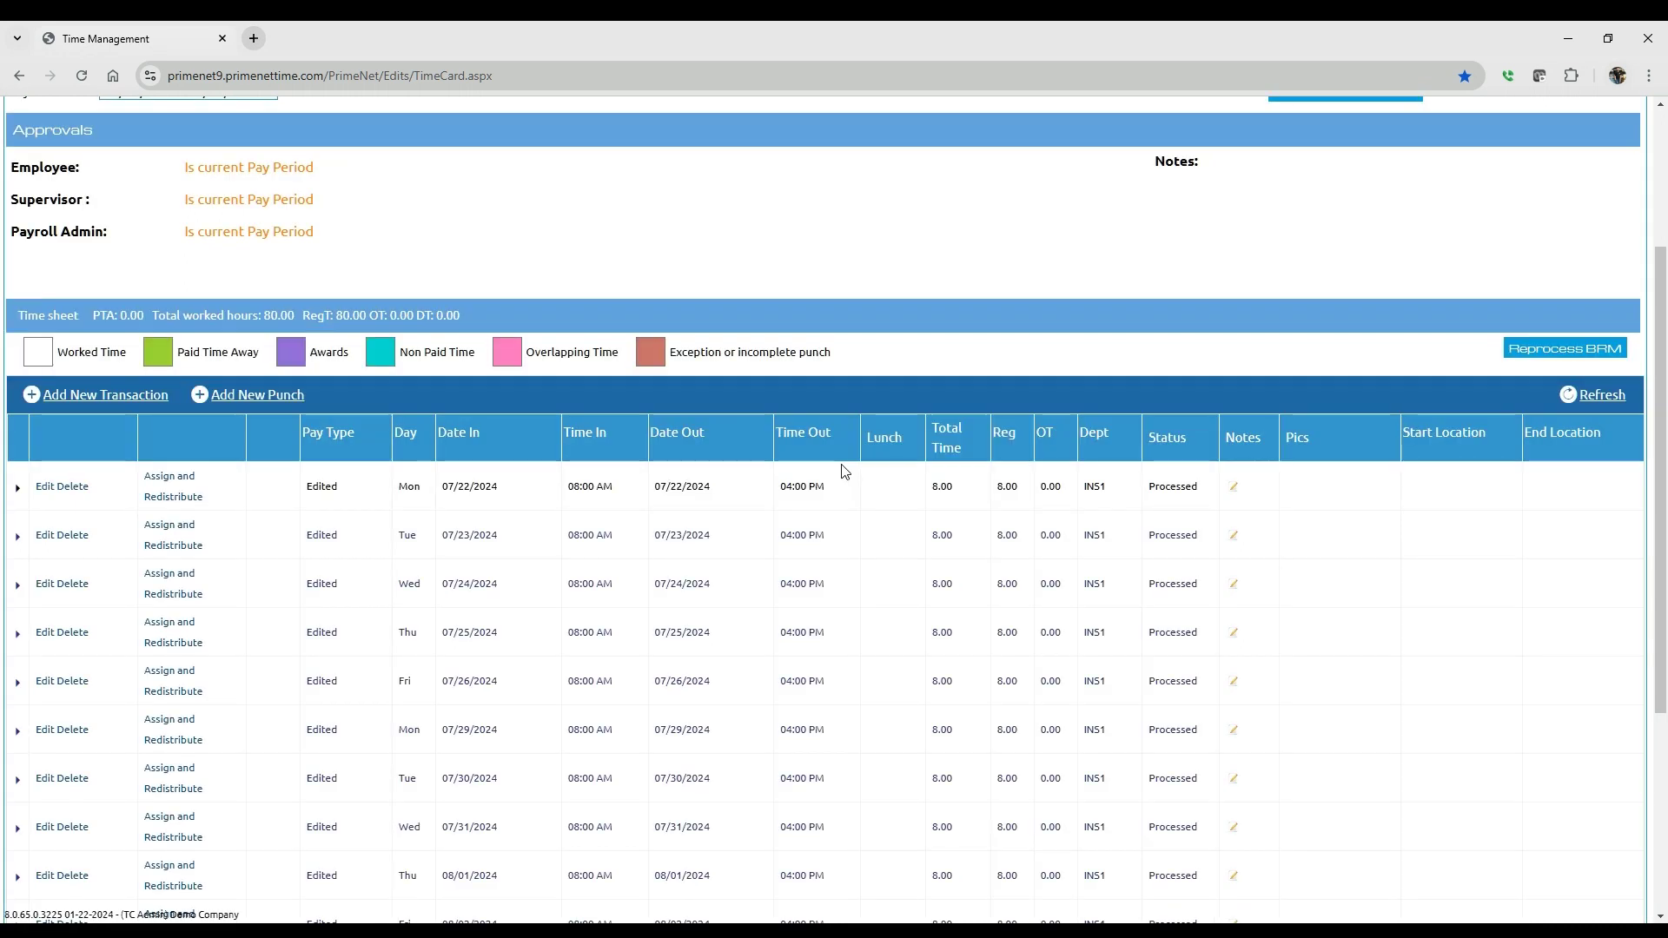
pyautogui.scroll(3, 889, 447)
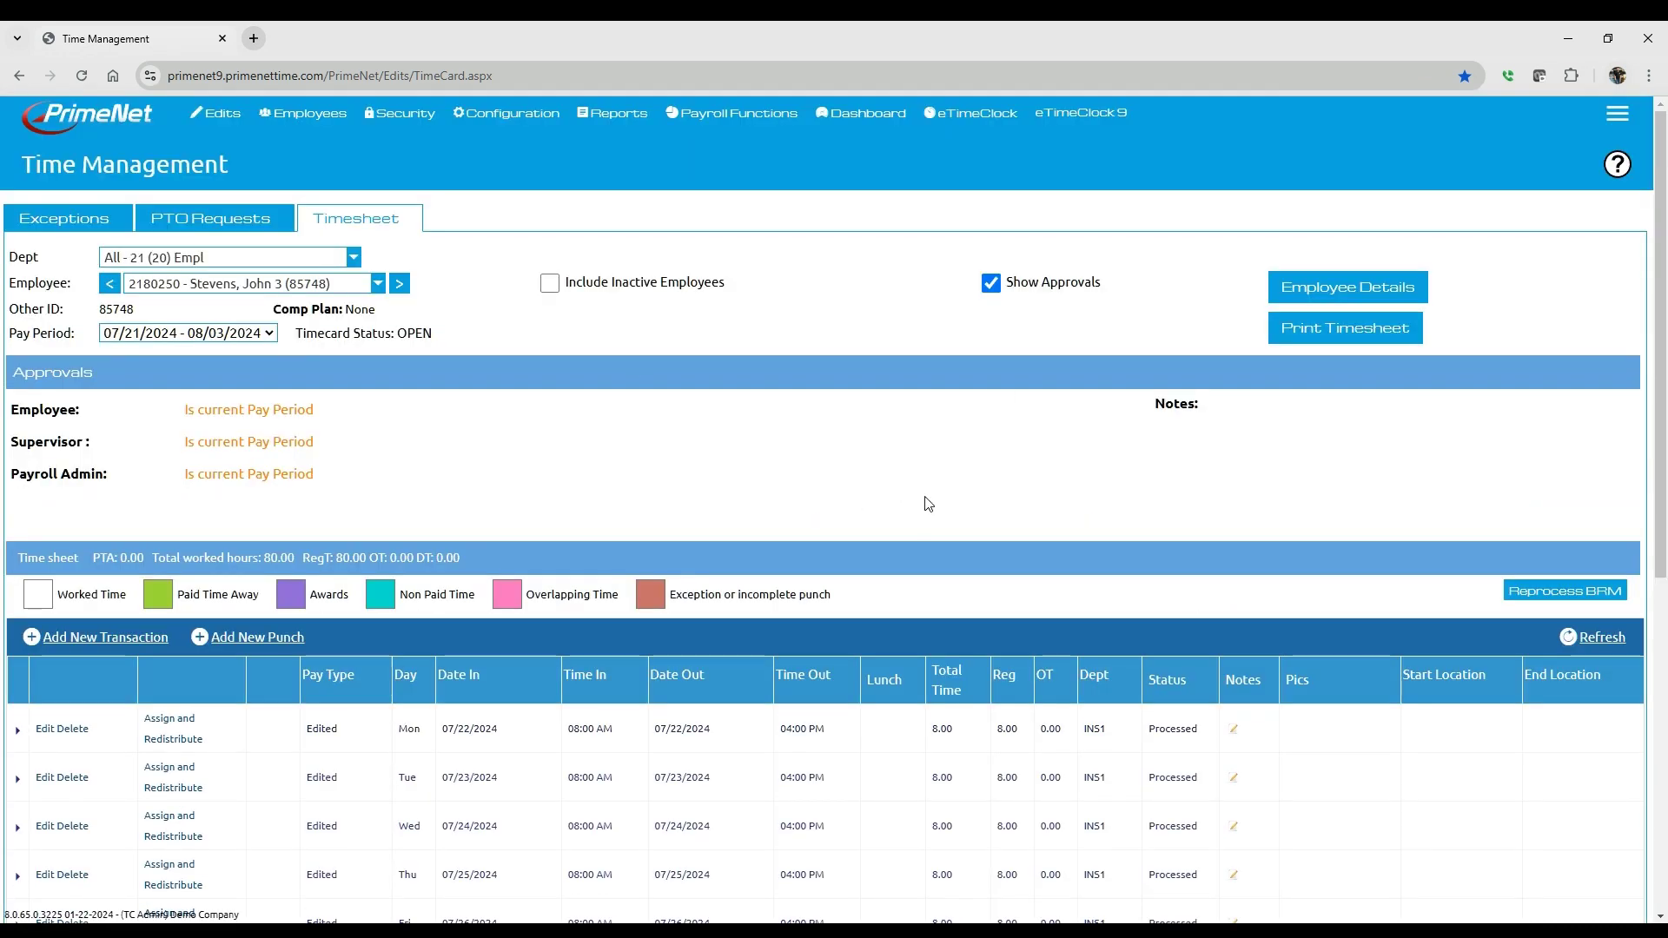
pyautogui.scroll(-7, 1070, 515)
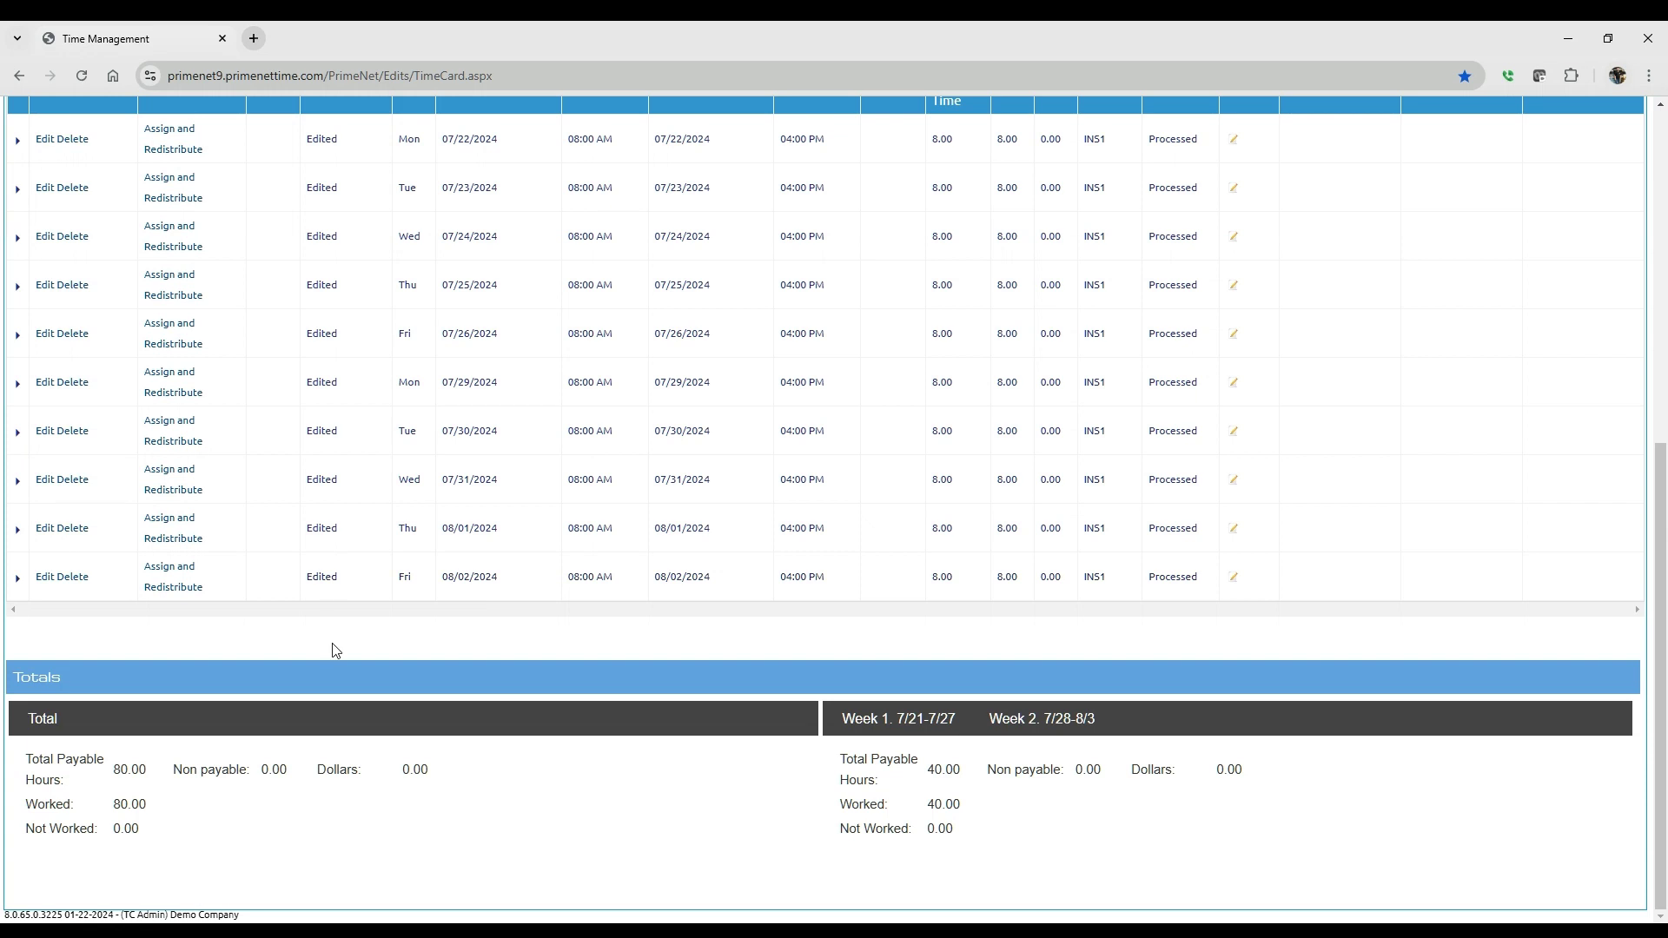
pyautogui.scroll(6, 1521, 329)
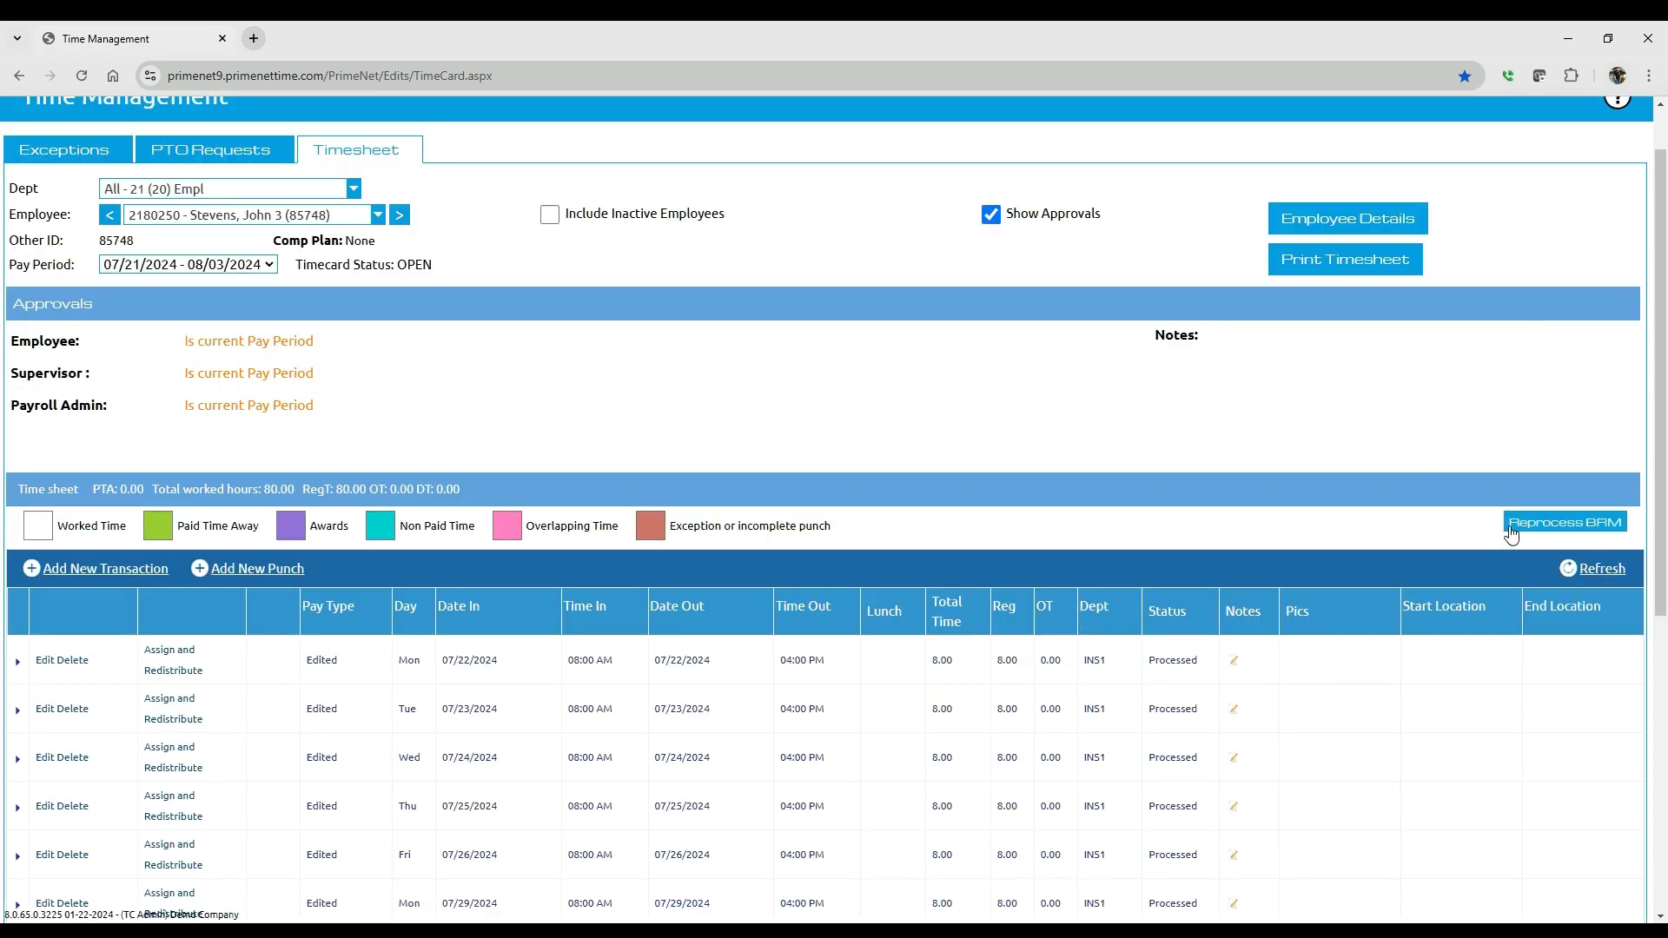
pyautogui.click(1602, 568)
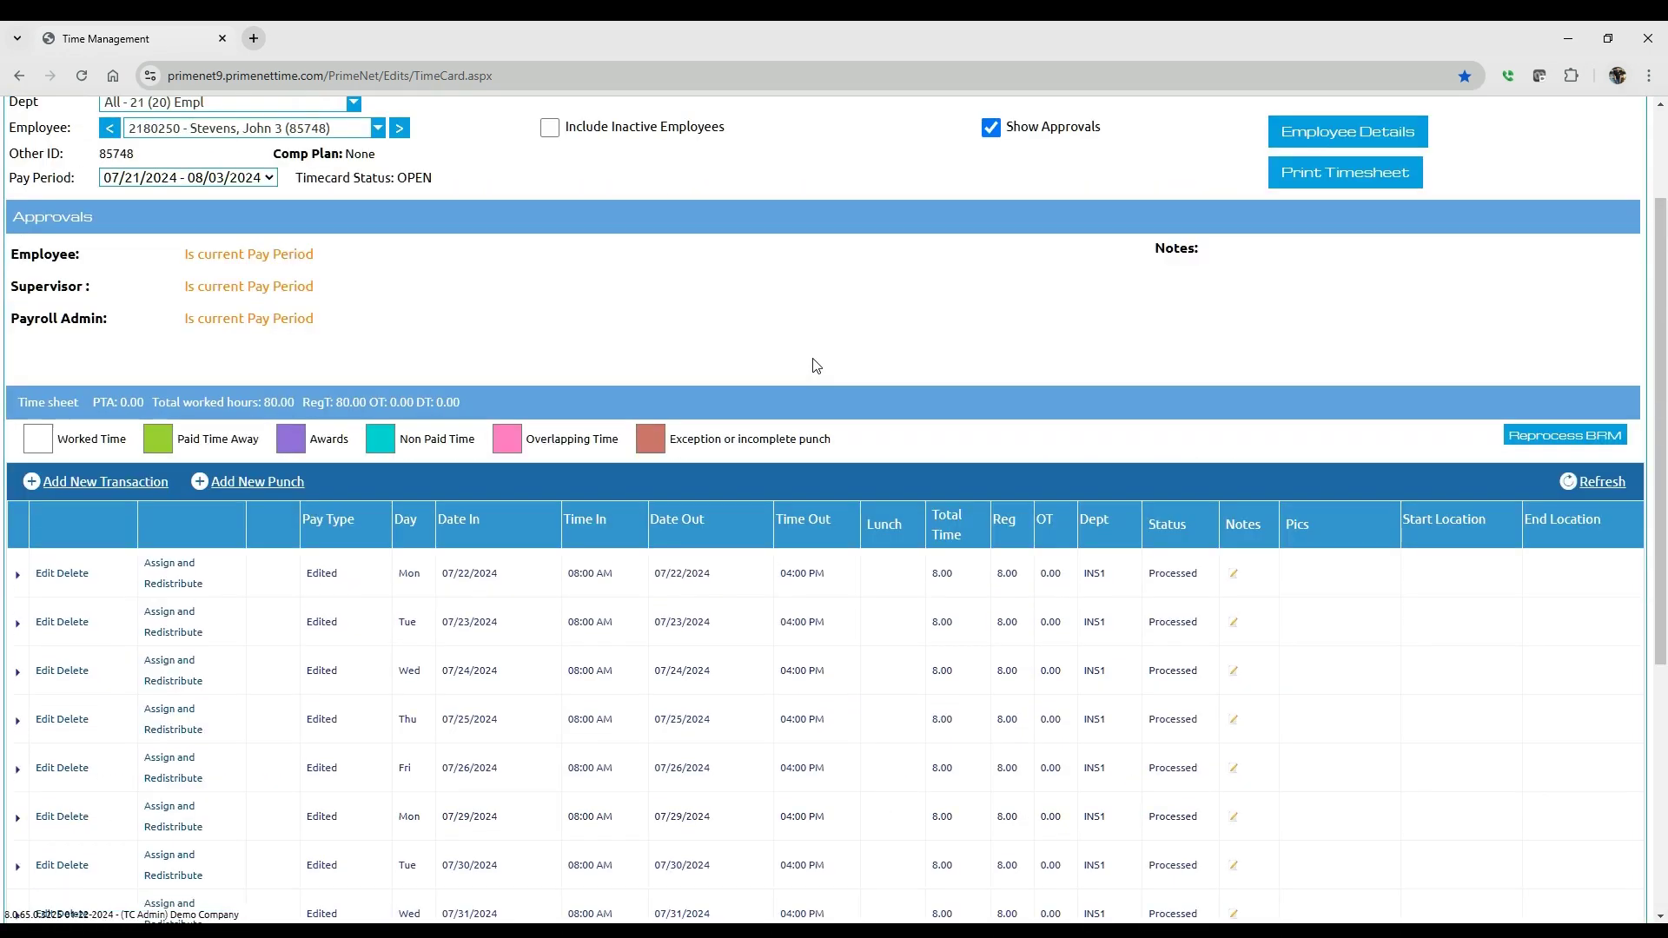
# Reload Time Management, reopen the third-to-last employee's timesheet, and compare its entries with the Schedule section
pyautogui.scroll(2, 355, 136)
pyautogui.click(80, 76)
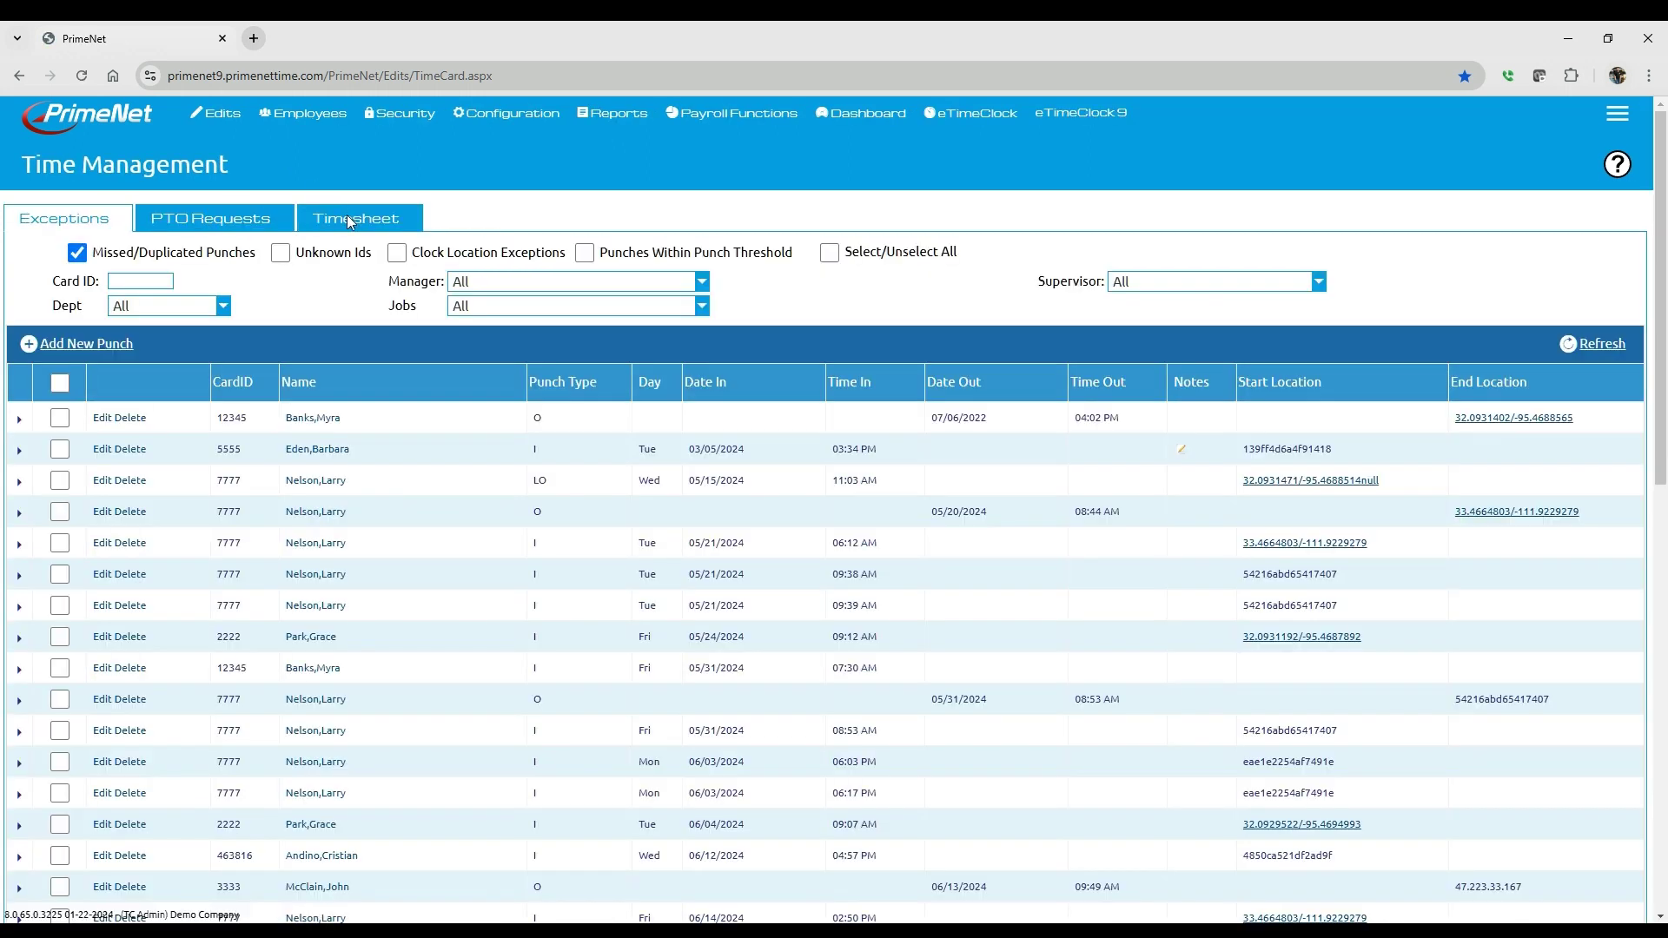
pyautogui.click(368, 217)
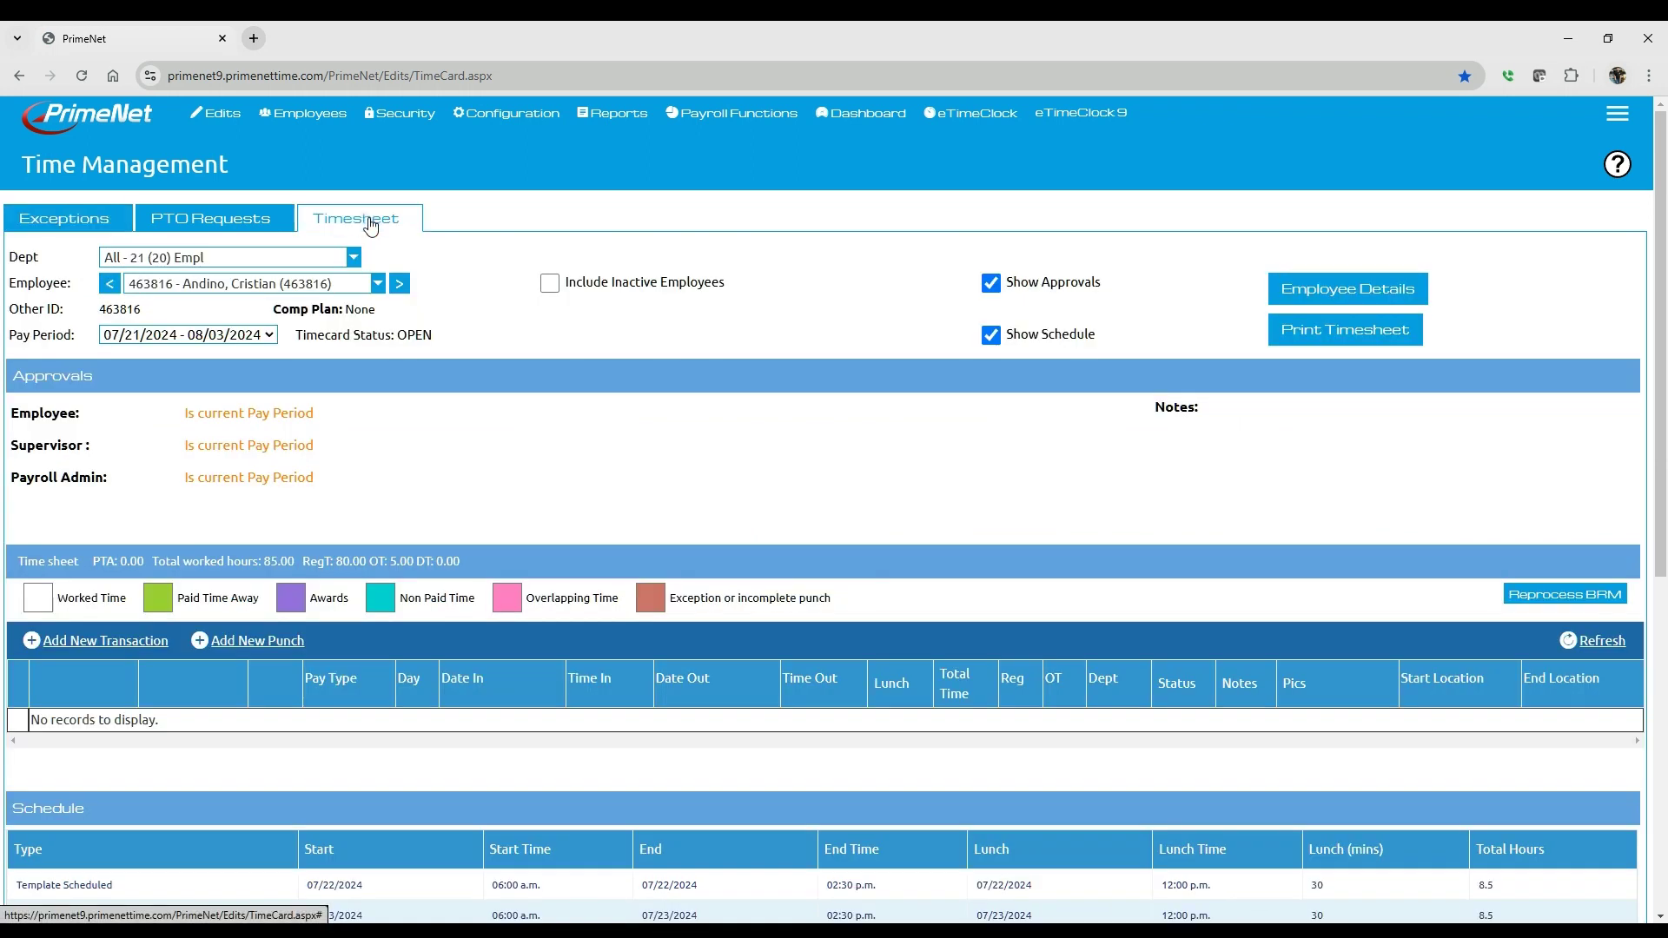
pyautogui.click(271, 283)
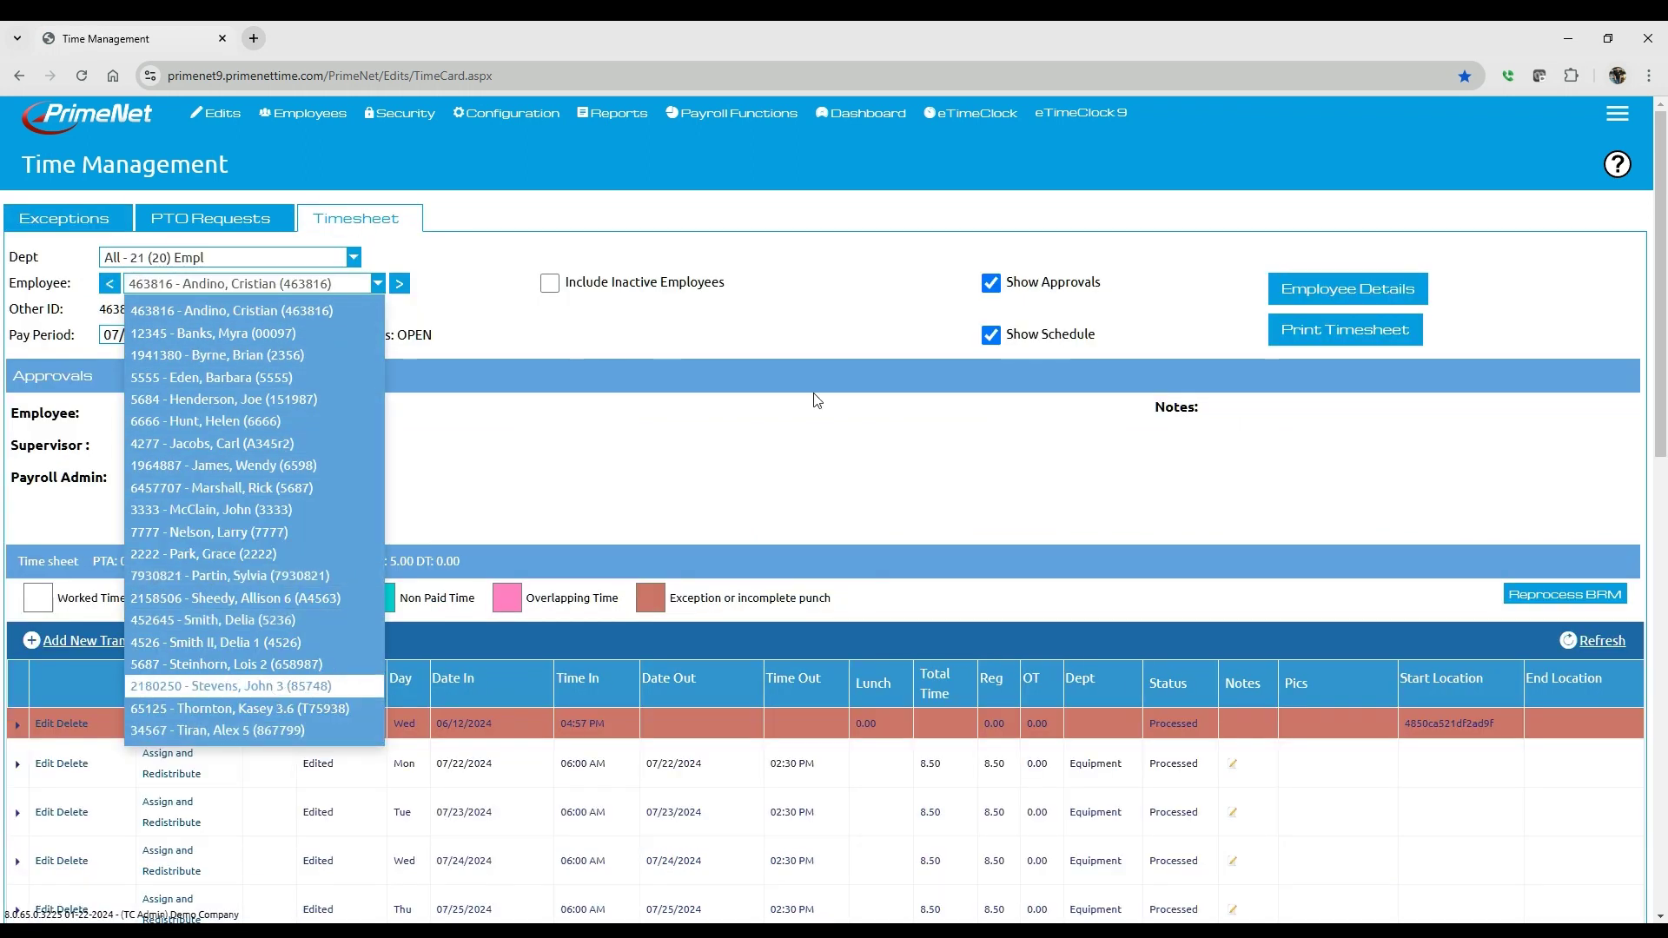
pyautogui.scroll(-4, 798, 411)
pyautogui.scroll(-4, 798, 419)
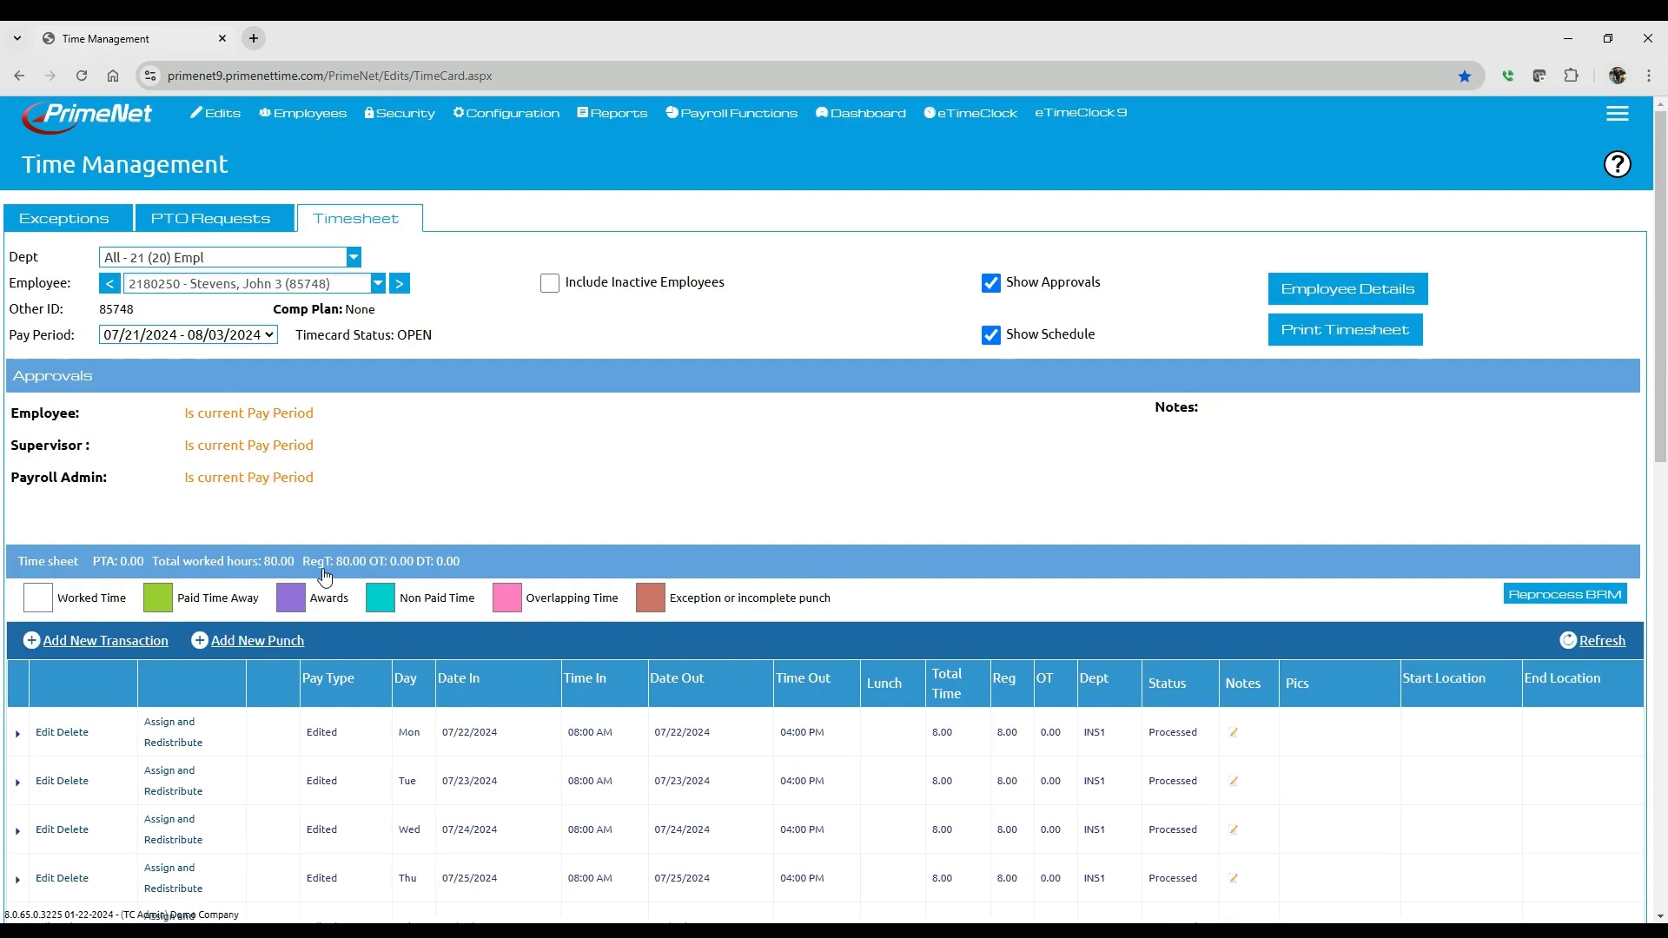
pyautogui.scroll(-8, 435, 565)
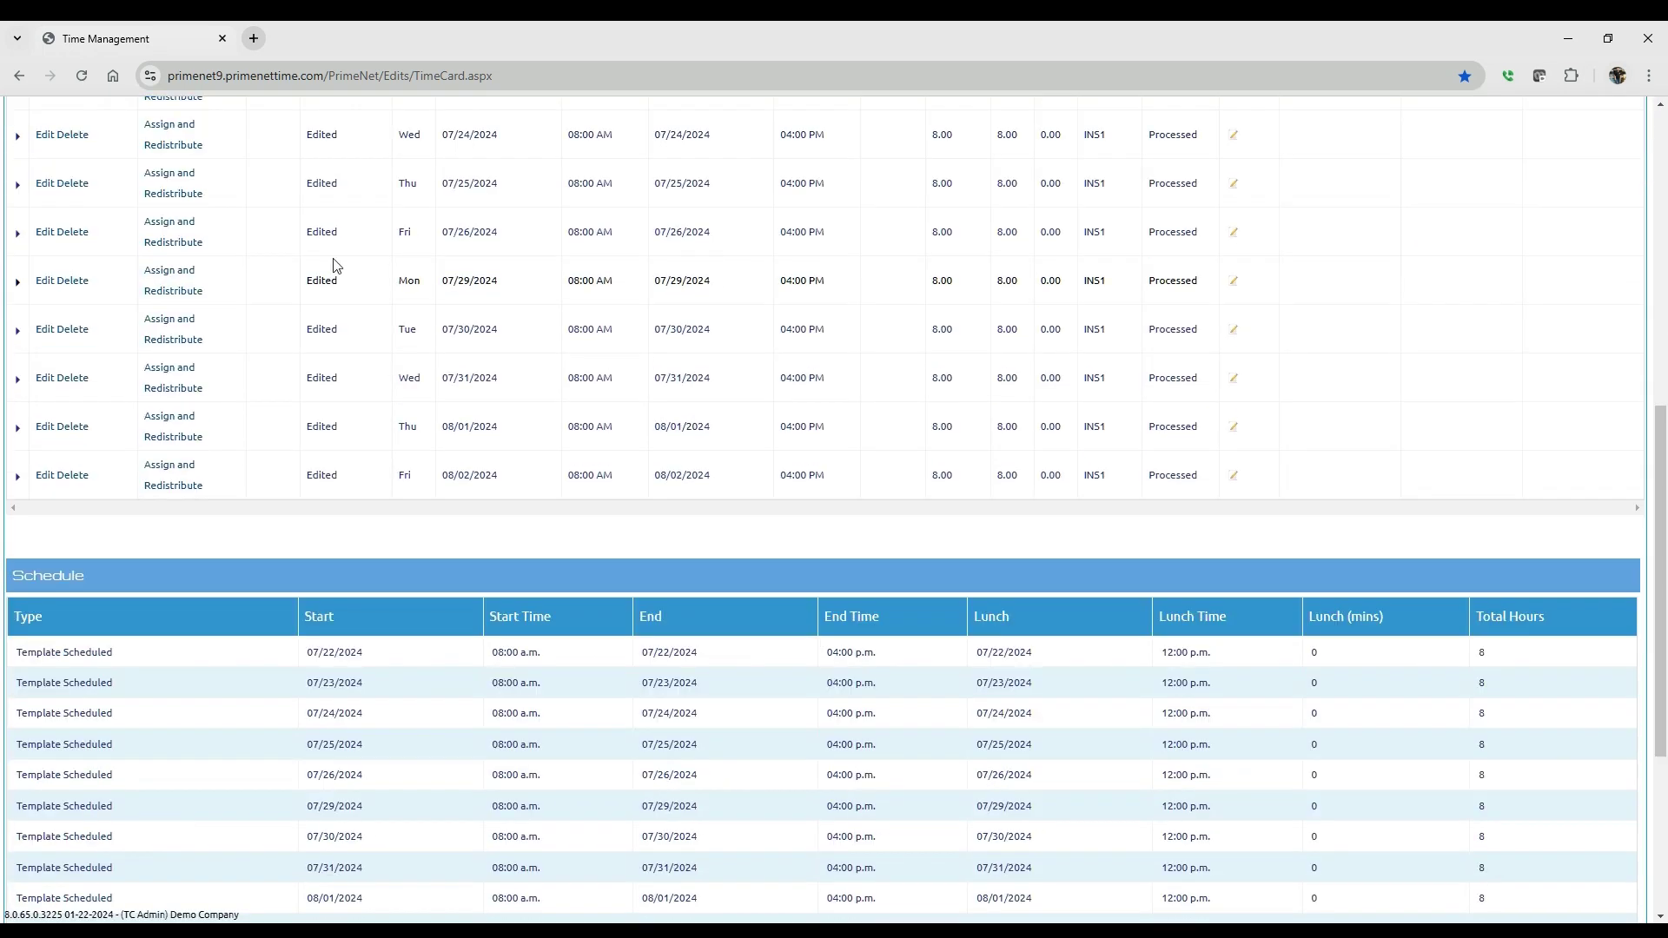
# Review the daily 8-hour entries and the worked-hours totals on the employee's timesheet
pyautogui.scroll(4, 362, 443)
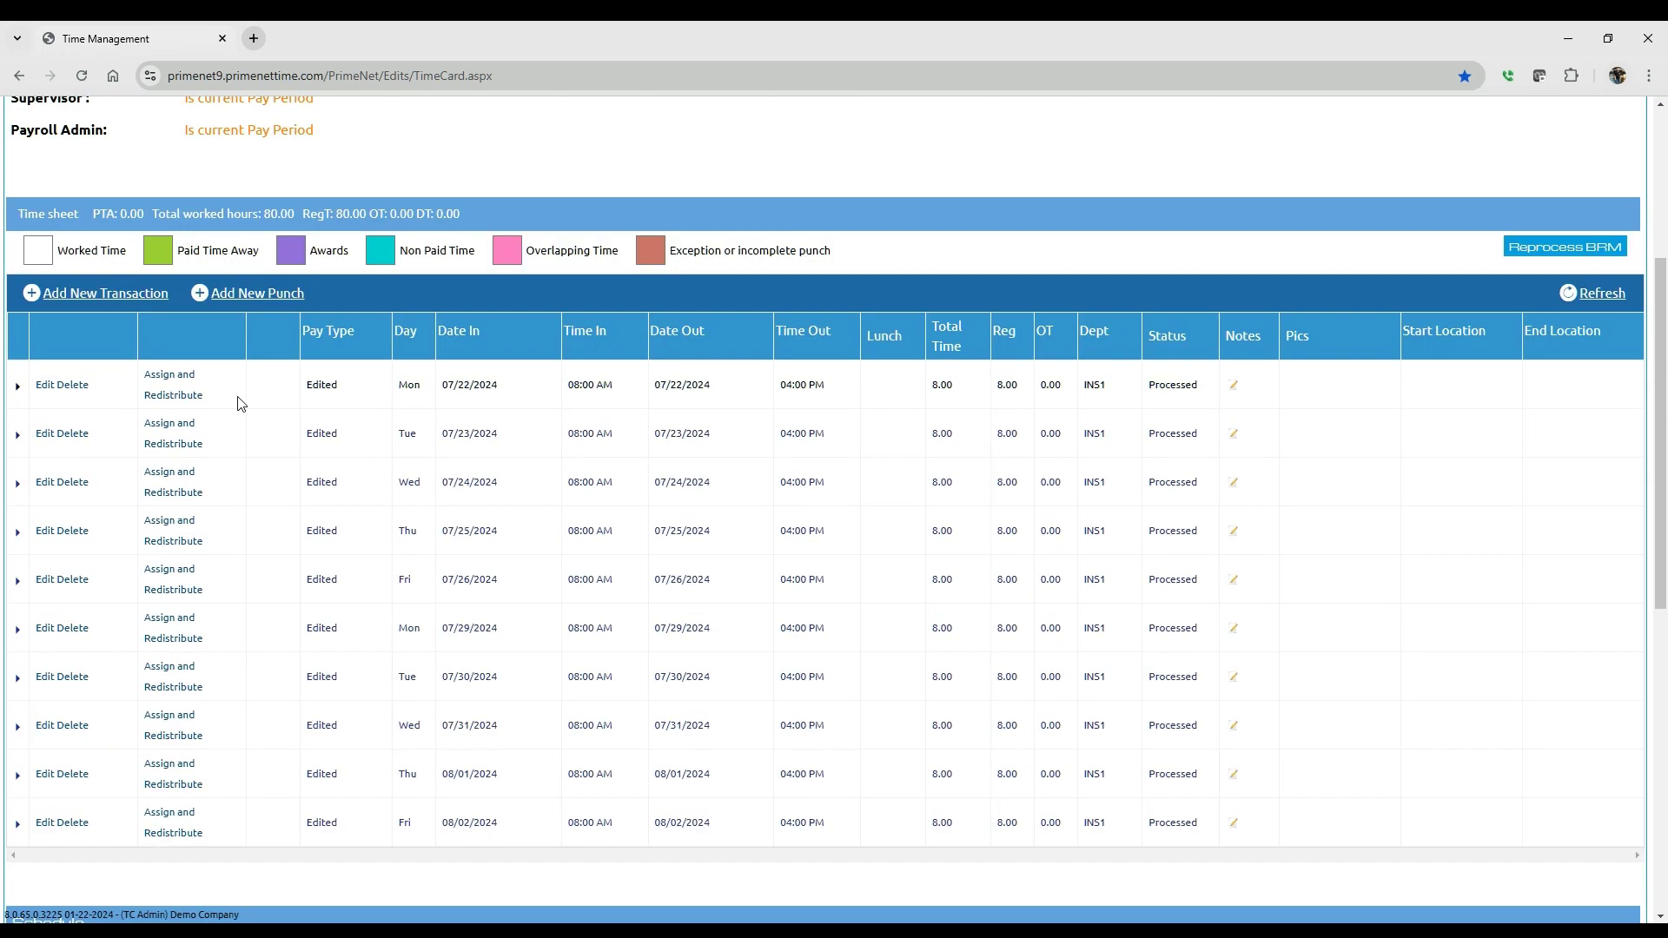
pyautogui.scroll(3, 190, 233)
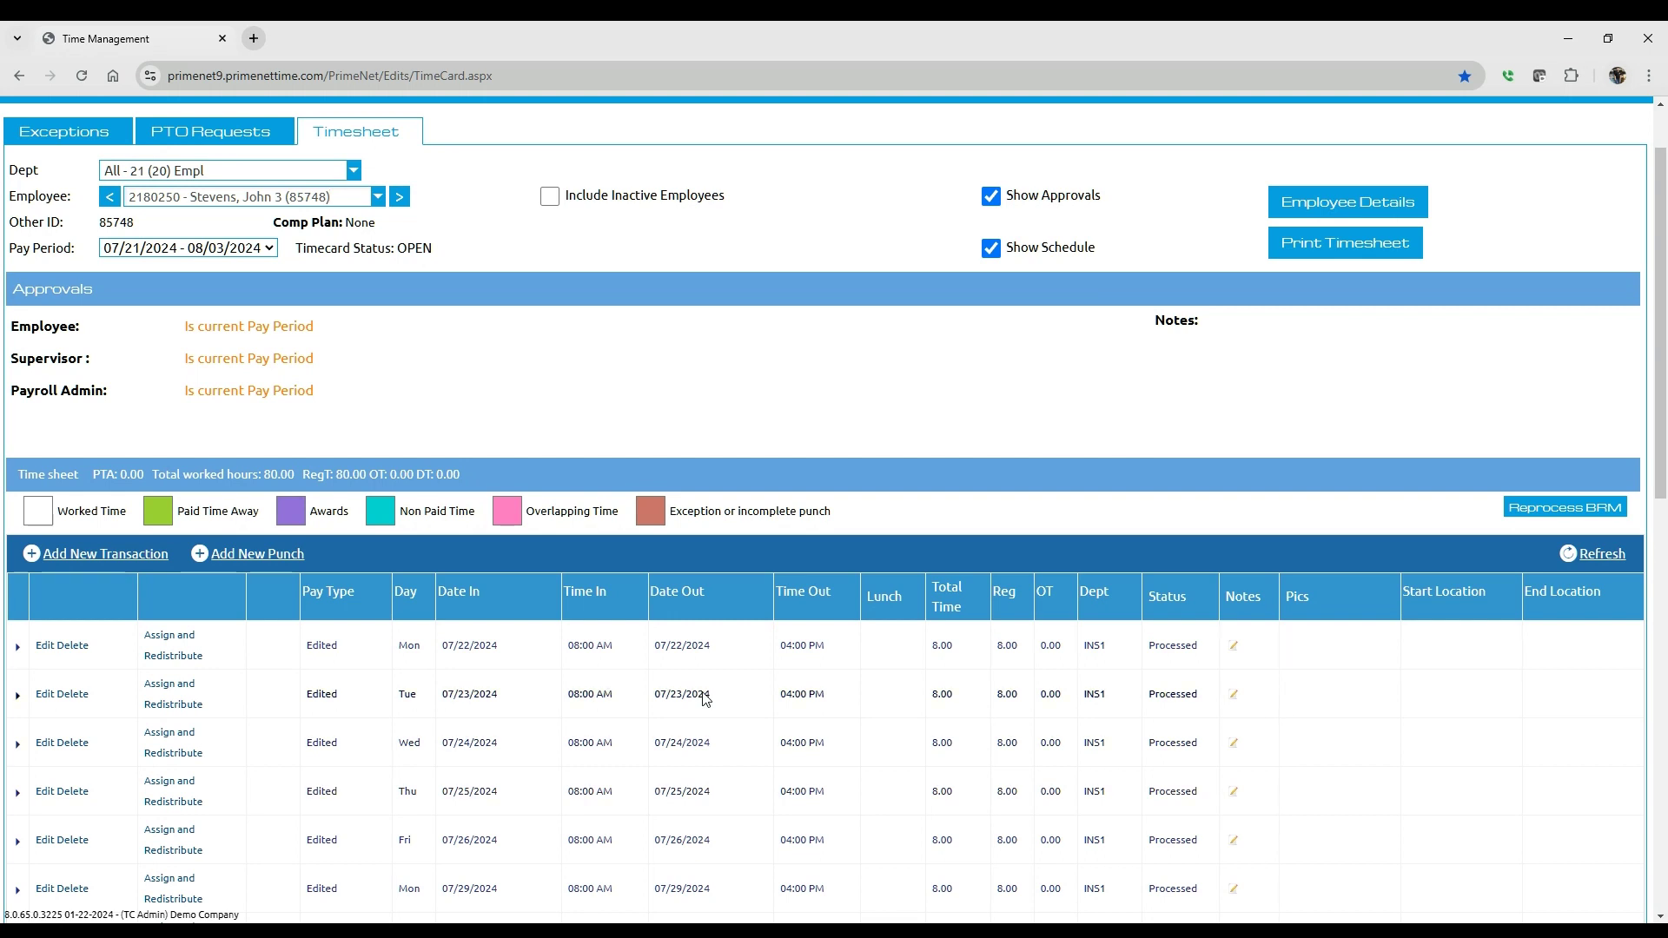
pyautogui.scroll(-2, 706, 700)
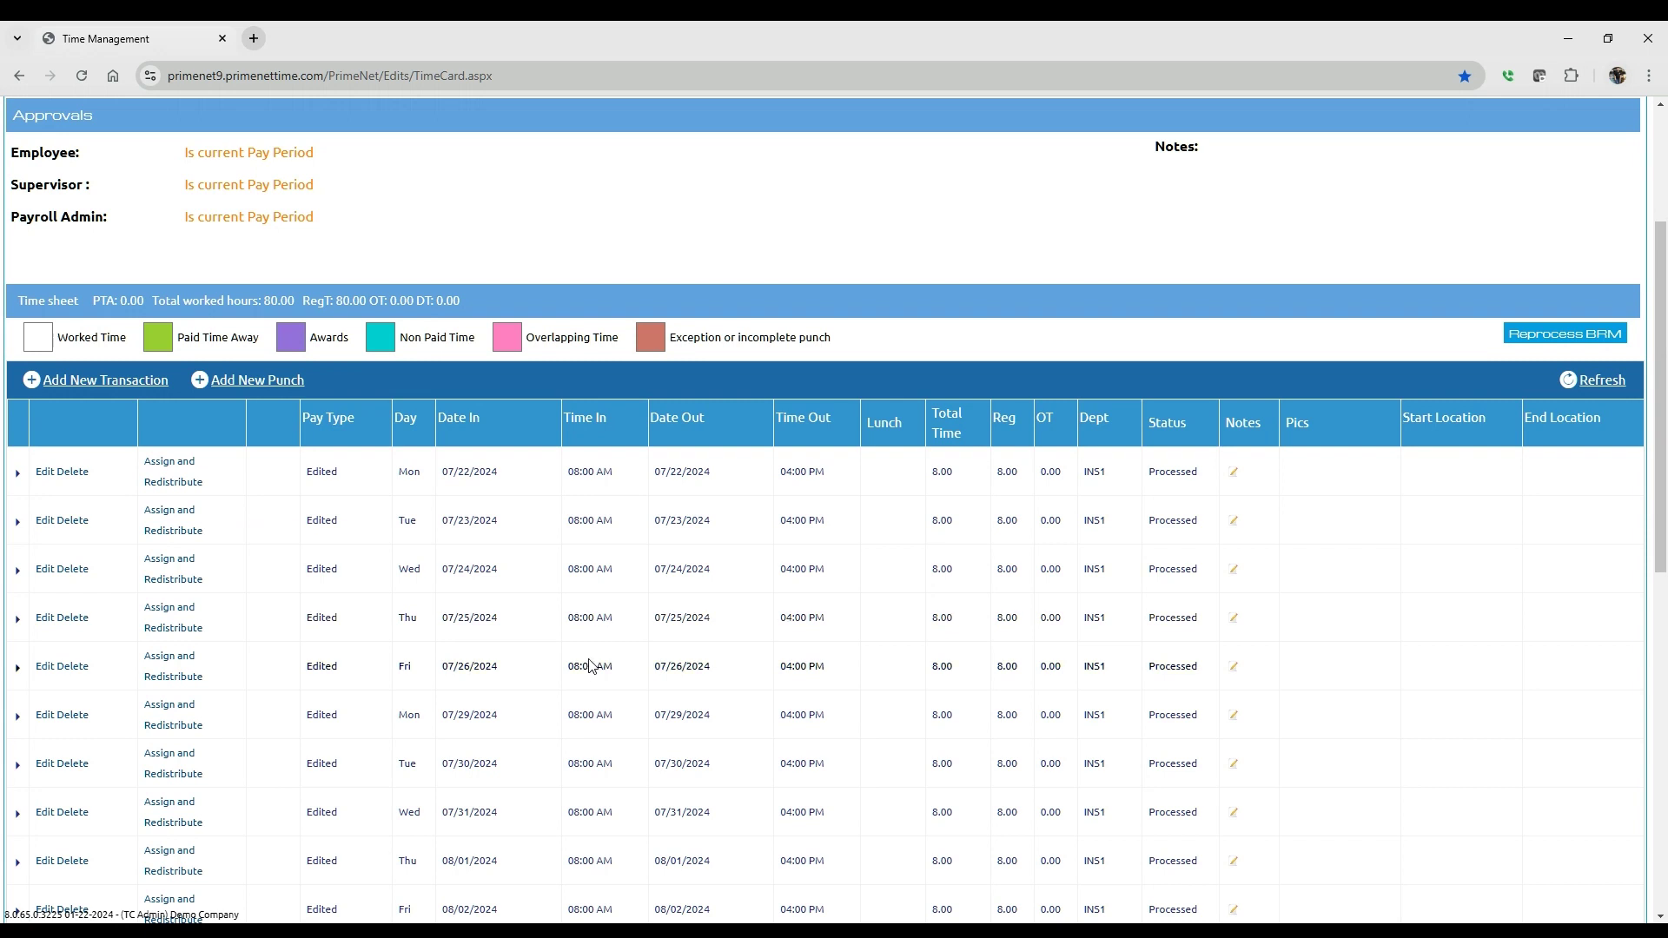
pyautogui.scroll(-5, 588, 662)
pyautogui.scroll(5, 589, 662)
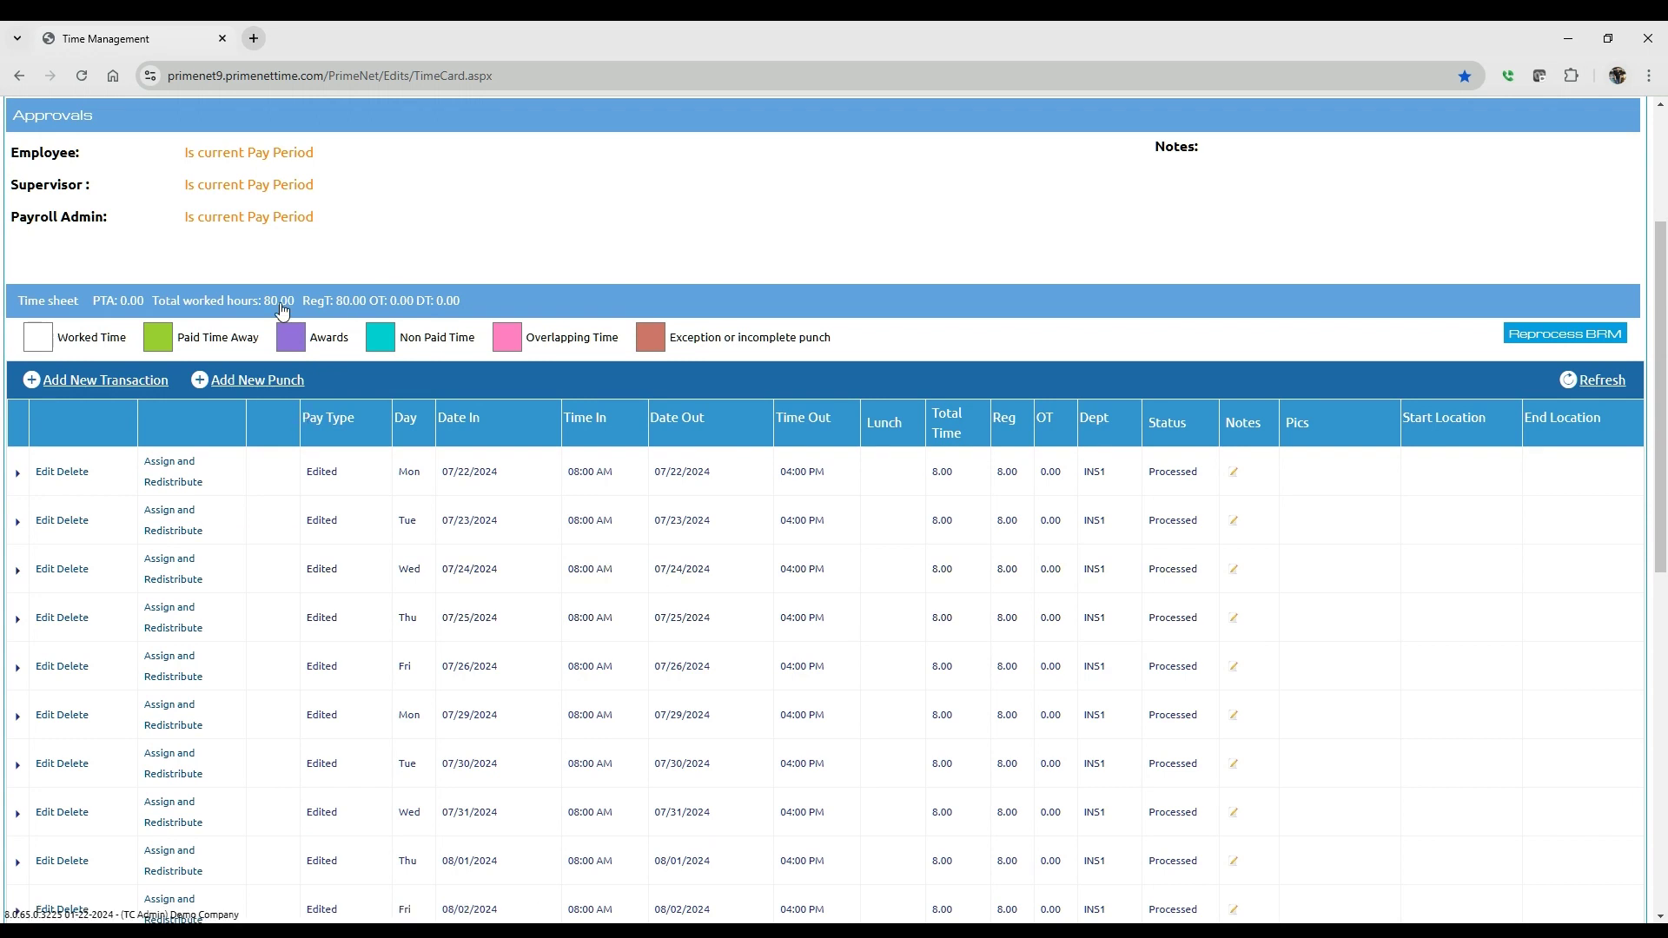
# Start a new PTO Transaction with the Vacation pay type and set its start date to 07/24/2024
pyautogui.click(94, 383)
pyautogui.click(643, 359)
pyautogui.click(619, 432)
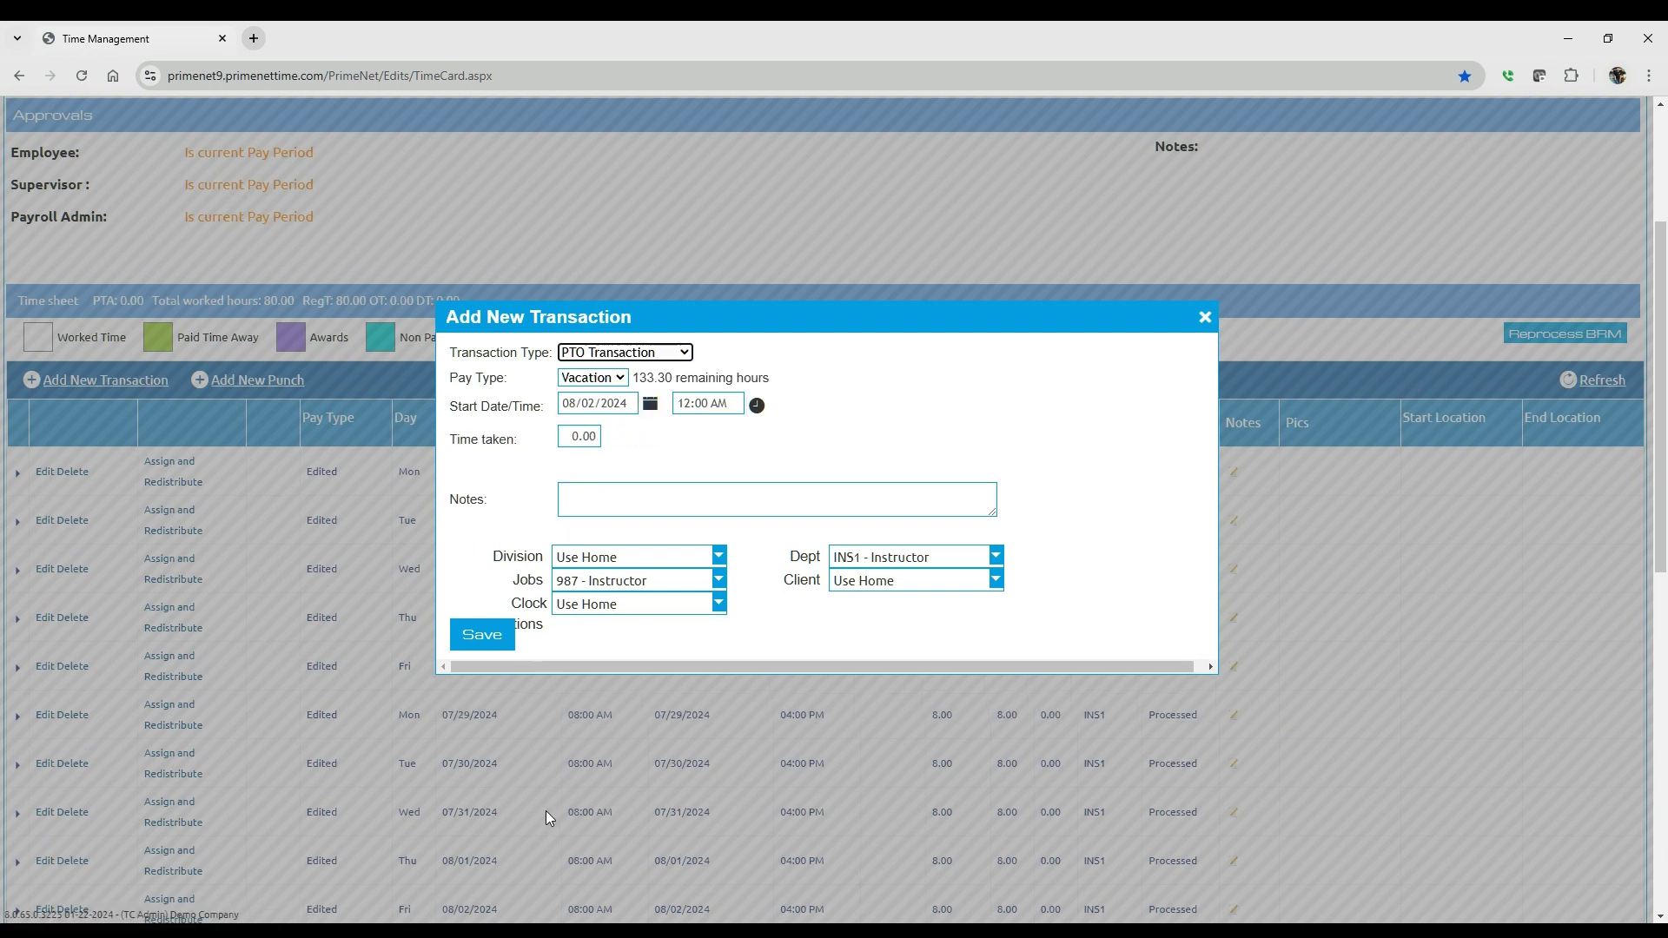
pyautogui.moveTo(689, 313); pyautogui.dragTo(592, 497)
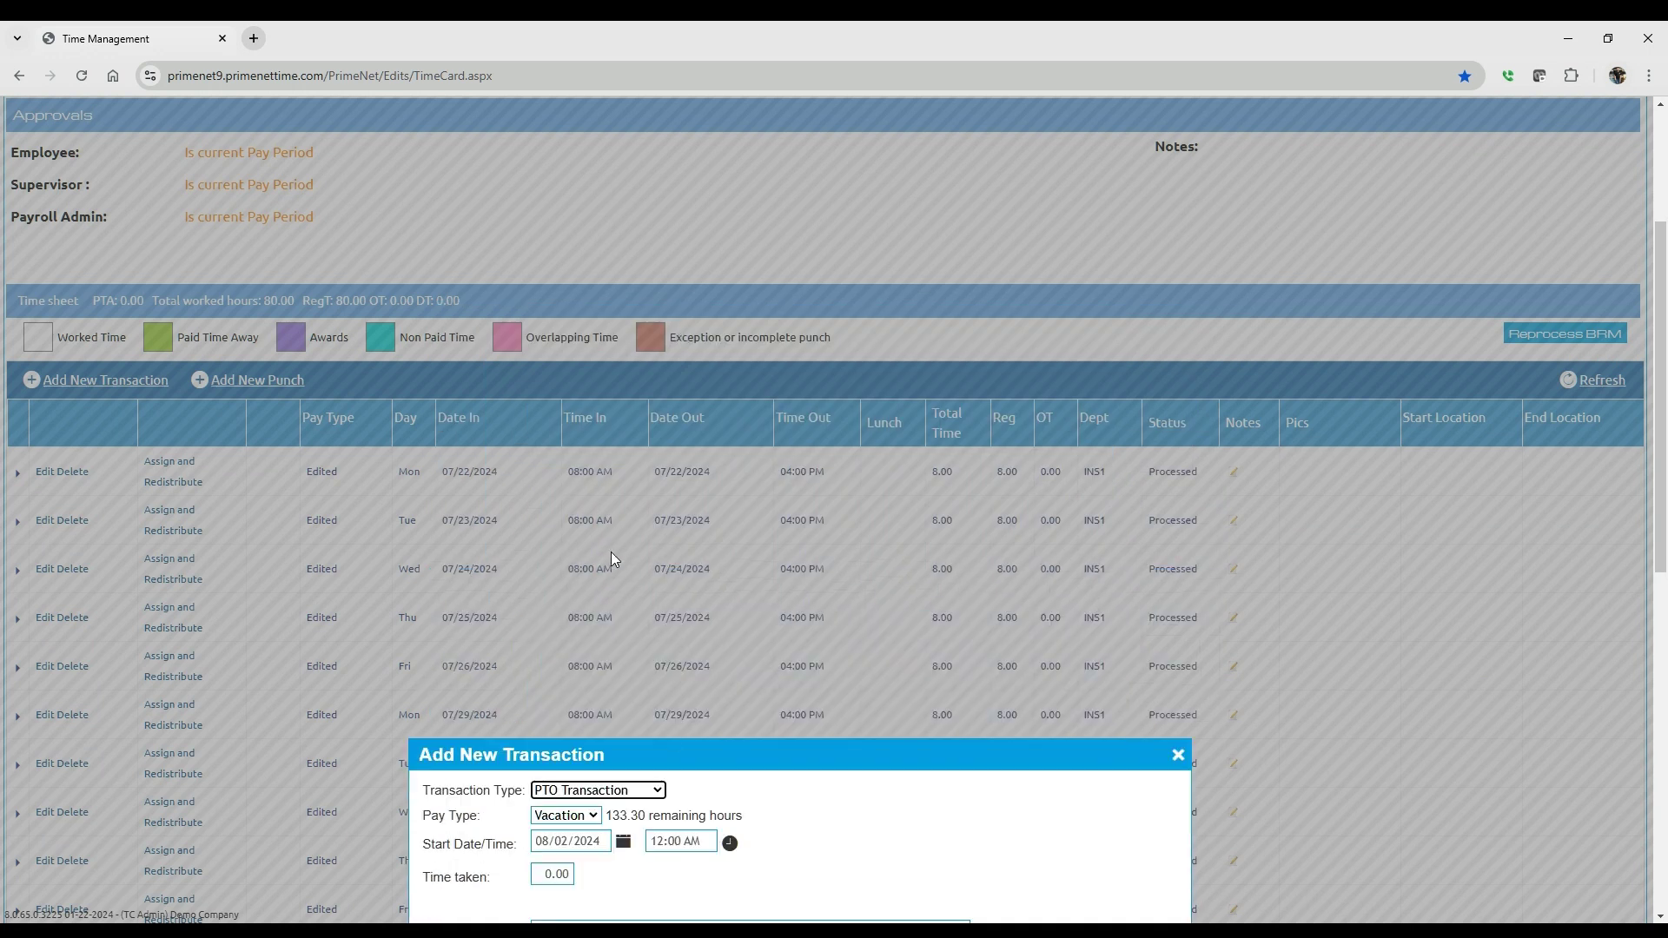
pyautogui.moveTo(720, 755); pyautogui.dragTo(762, 219)
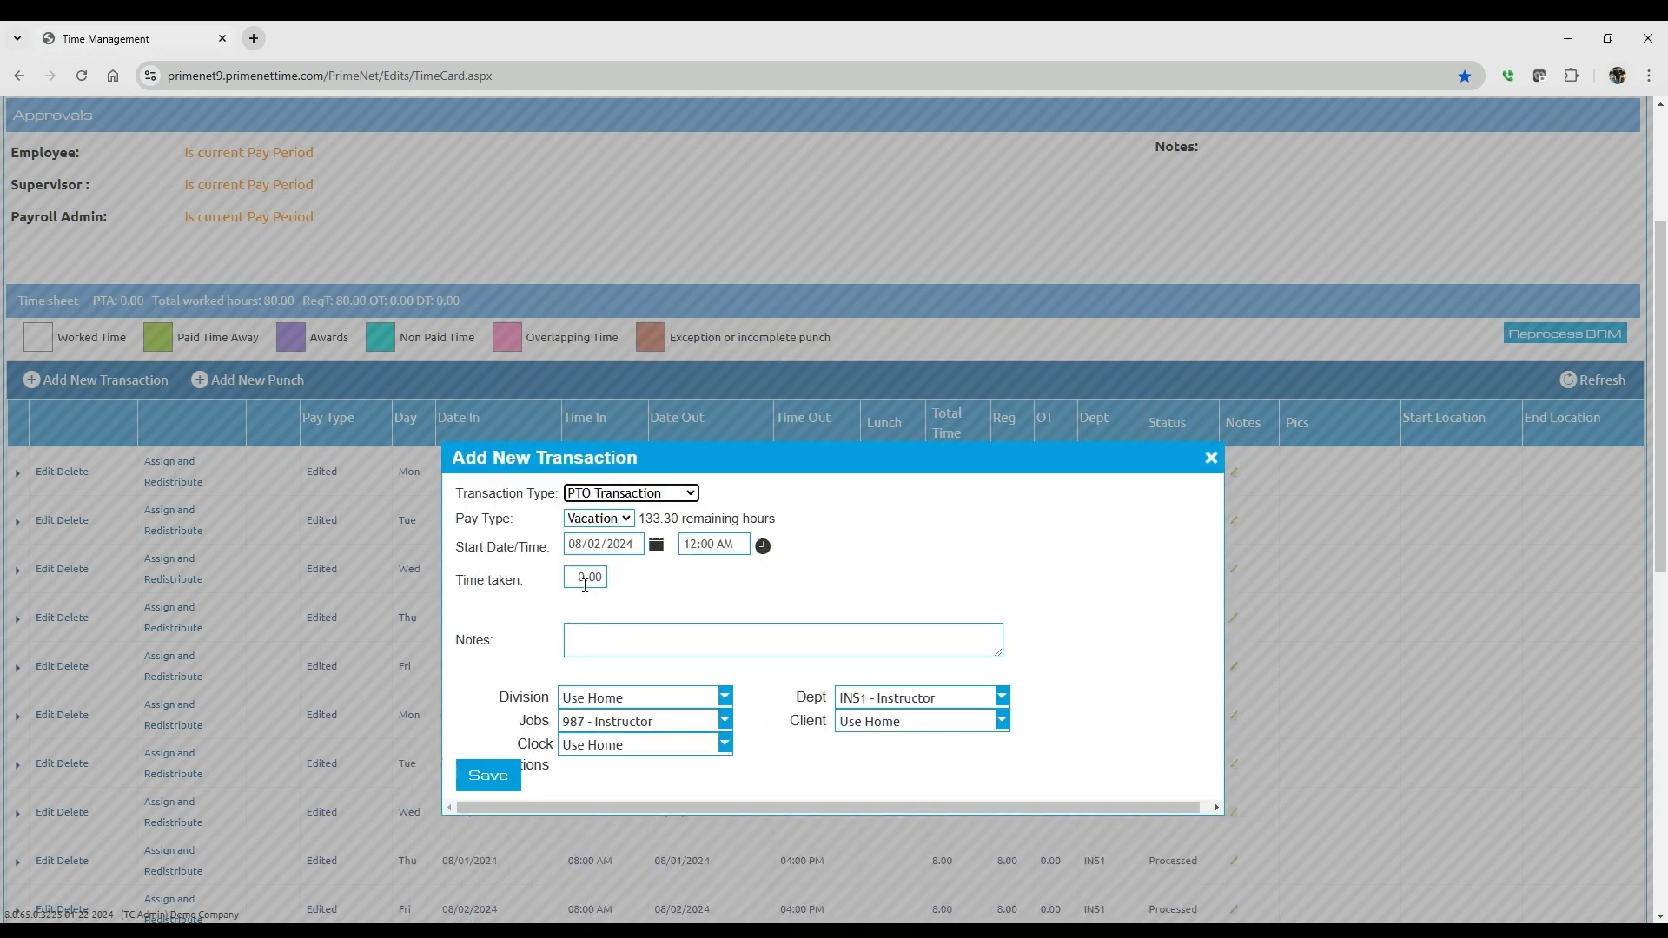
pyautogui.click(656, 545)
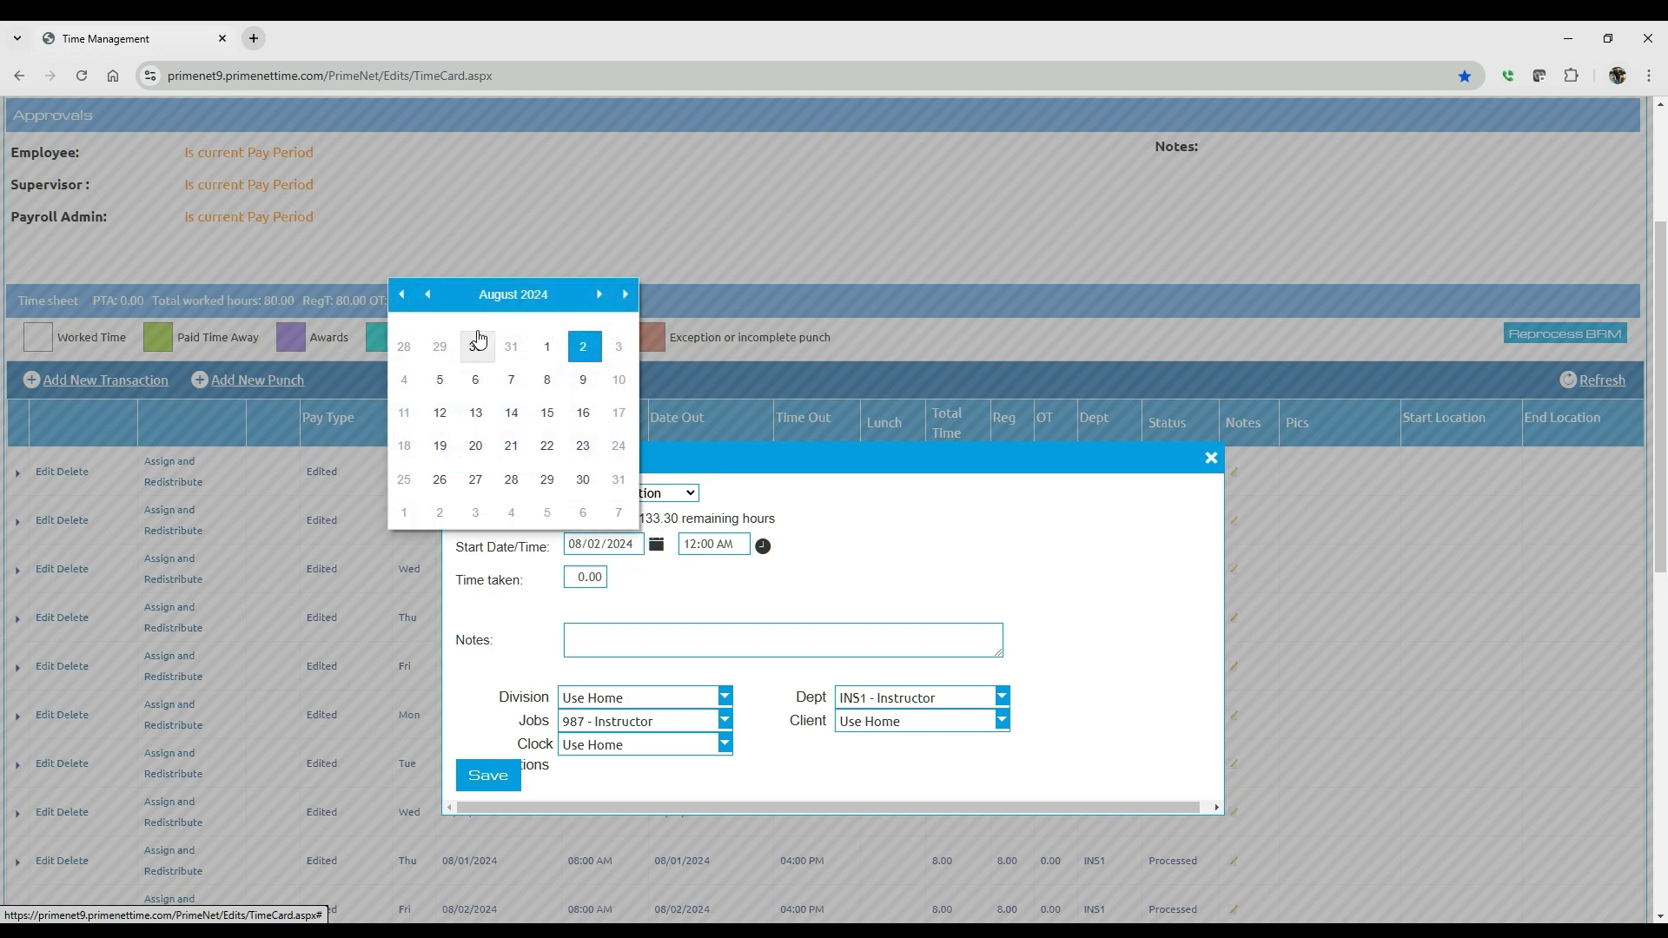
pyautogui.click(428, 294)
pyautogui.click(509, 447)
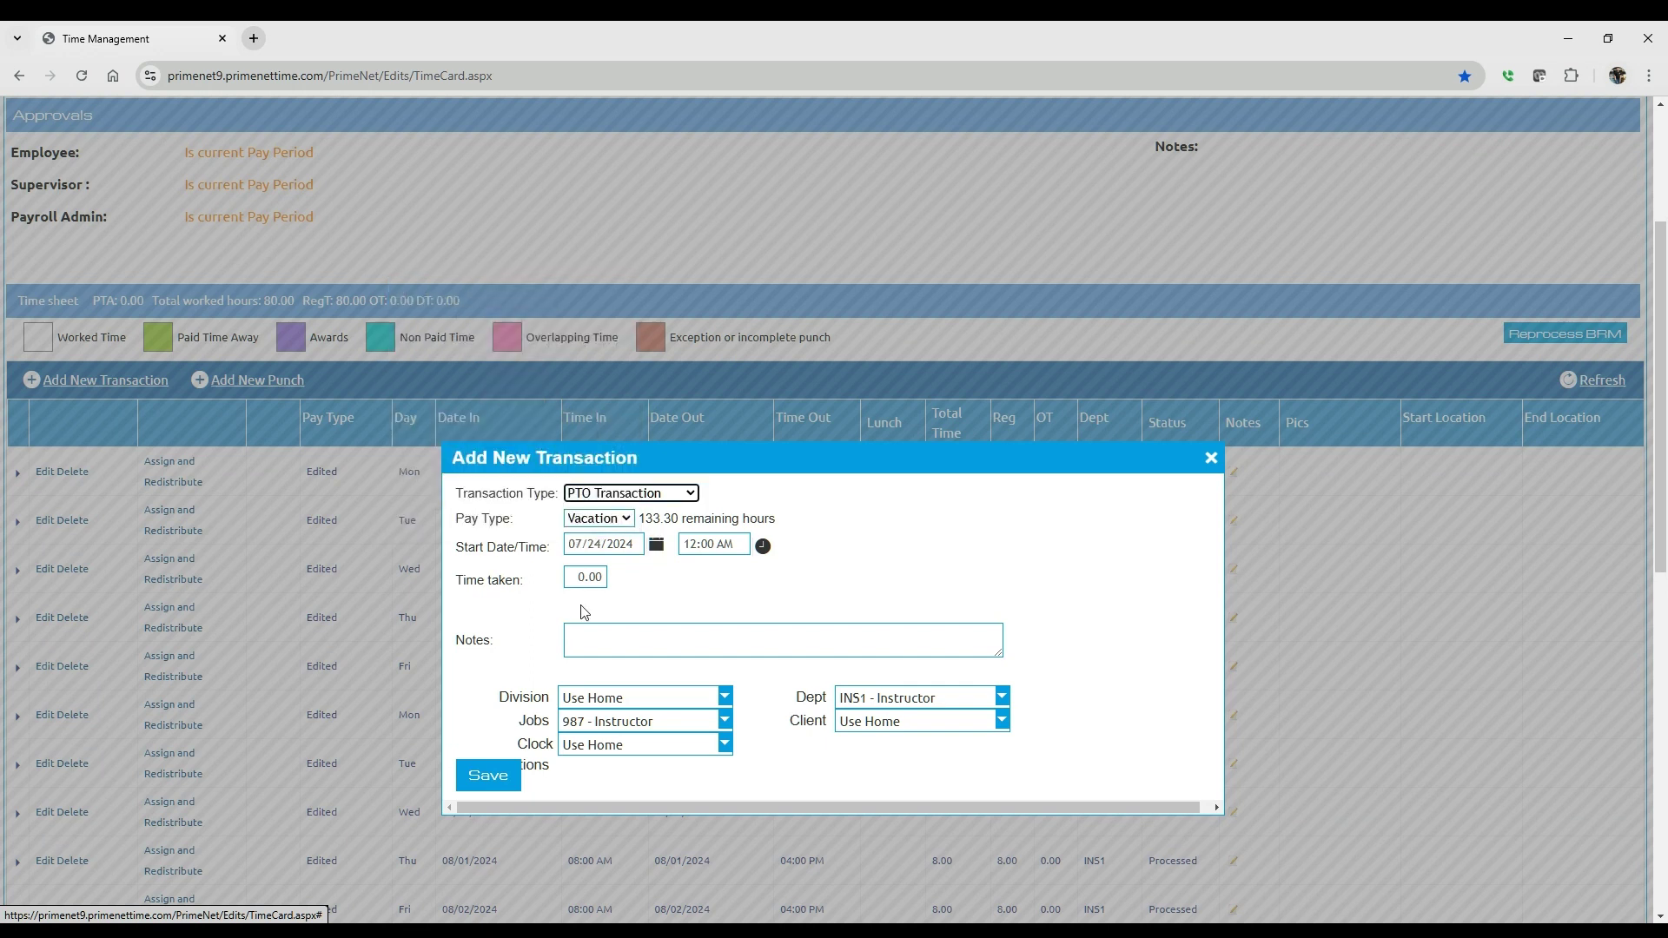
pyautogui.moveTo(763, 463); pyautogui.dragTo(717, 284)
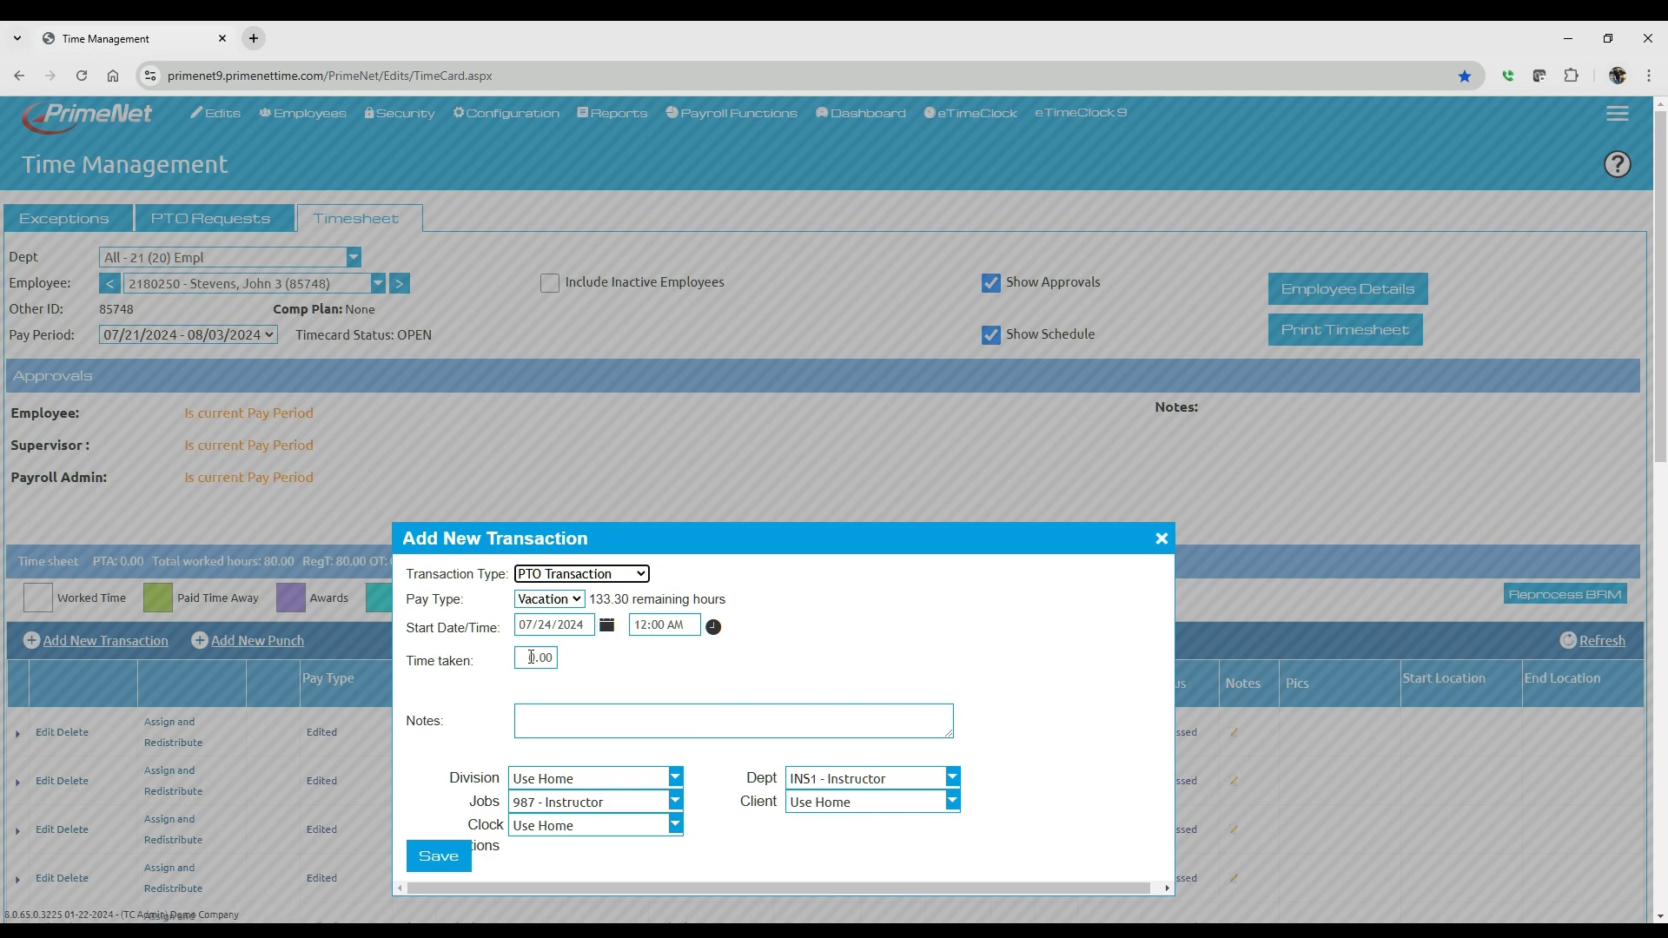
# Set the vacation's start time to 08:00 AM and the time taken to 8.00 hours, and save the transaction
pyautogui.click(664, 626)
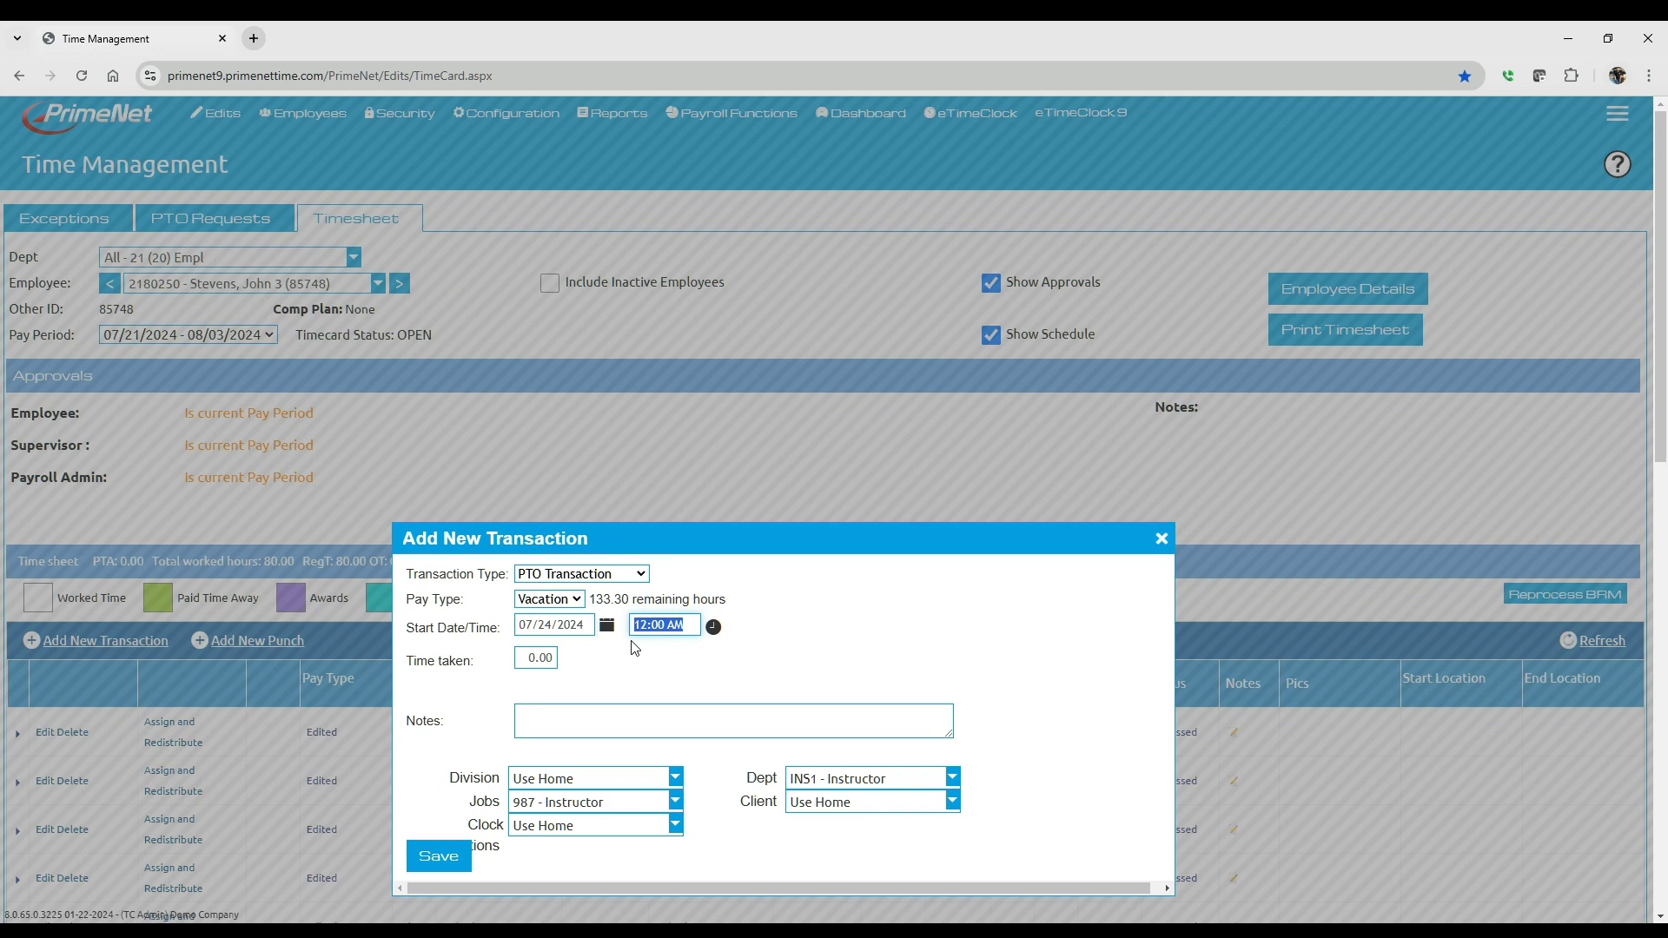
pyautogui.scroll(-3, 632, 634)
pyautogui.scroll(2, 633, 634)
pyautogui.moveTo(685, 626); pyautogui.dragTo(623, 629)
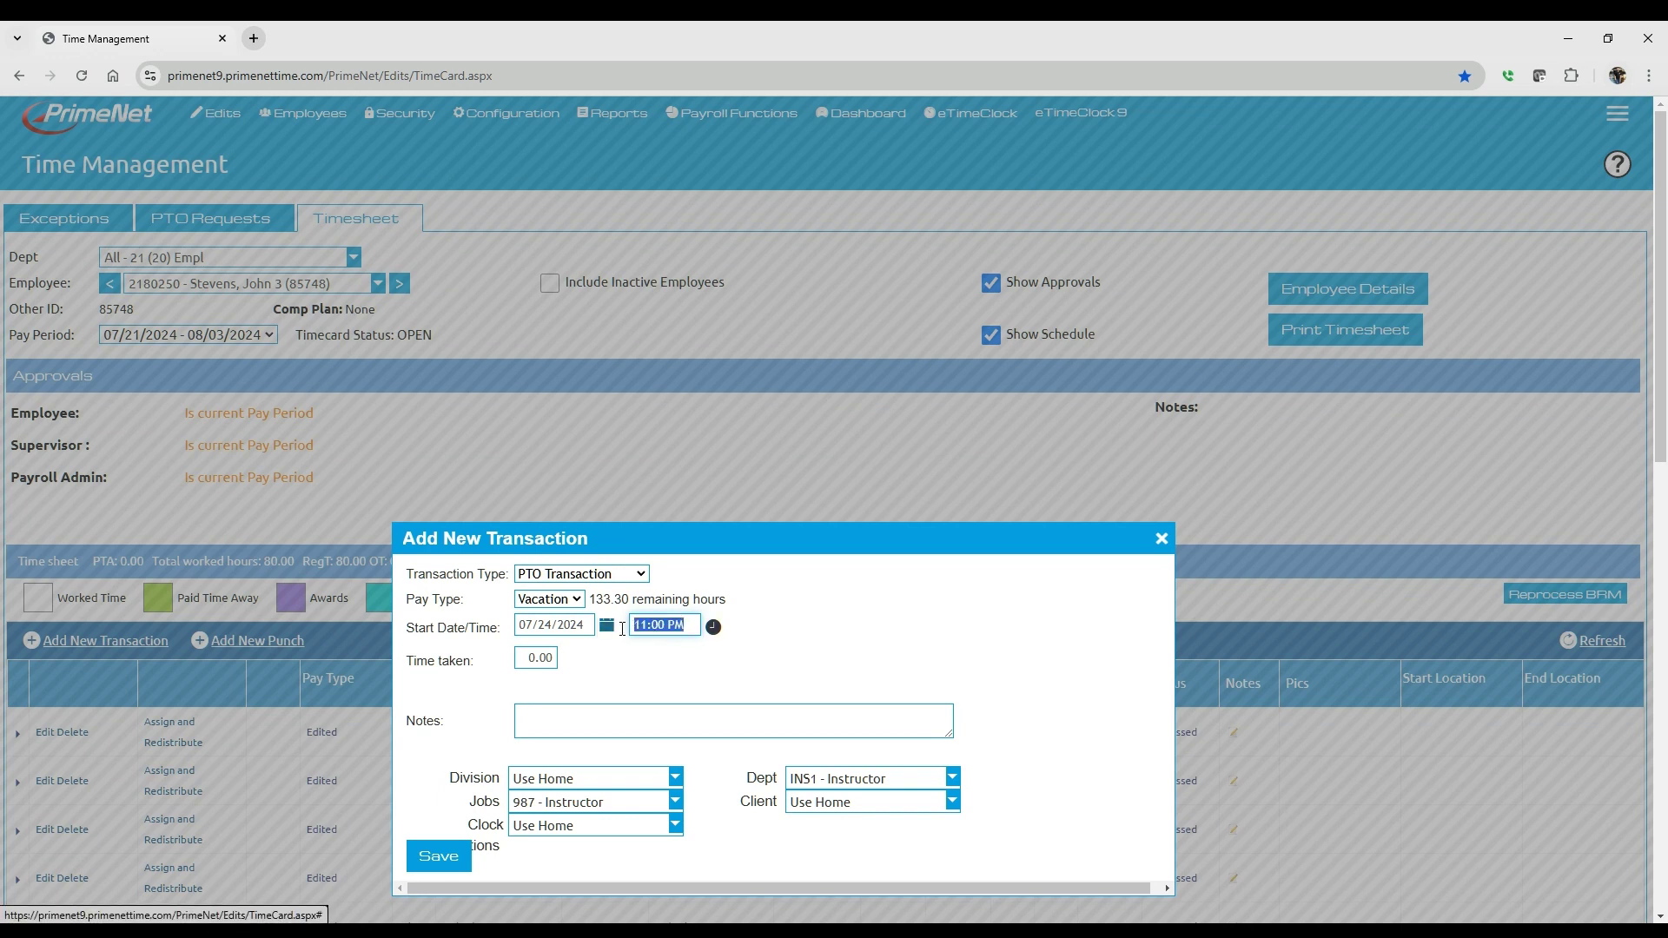
pyautogui.write('8')
pyautogui.scroll(-3, 643, 695)
pyautogui.click(539, 397)
pyautogui.write('8')
pyautogui.click(477, 444)
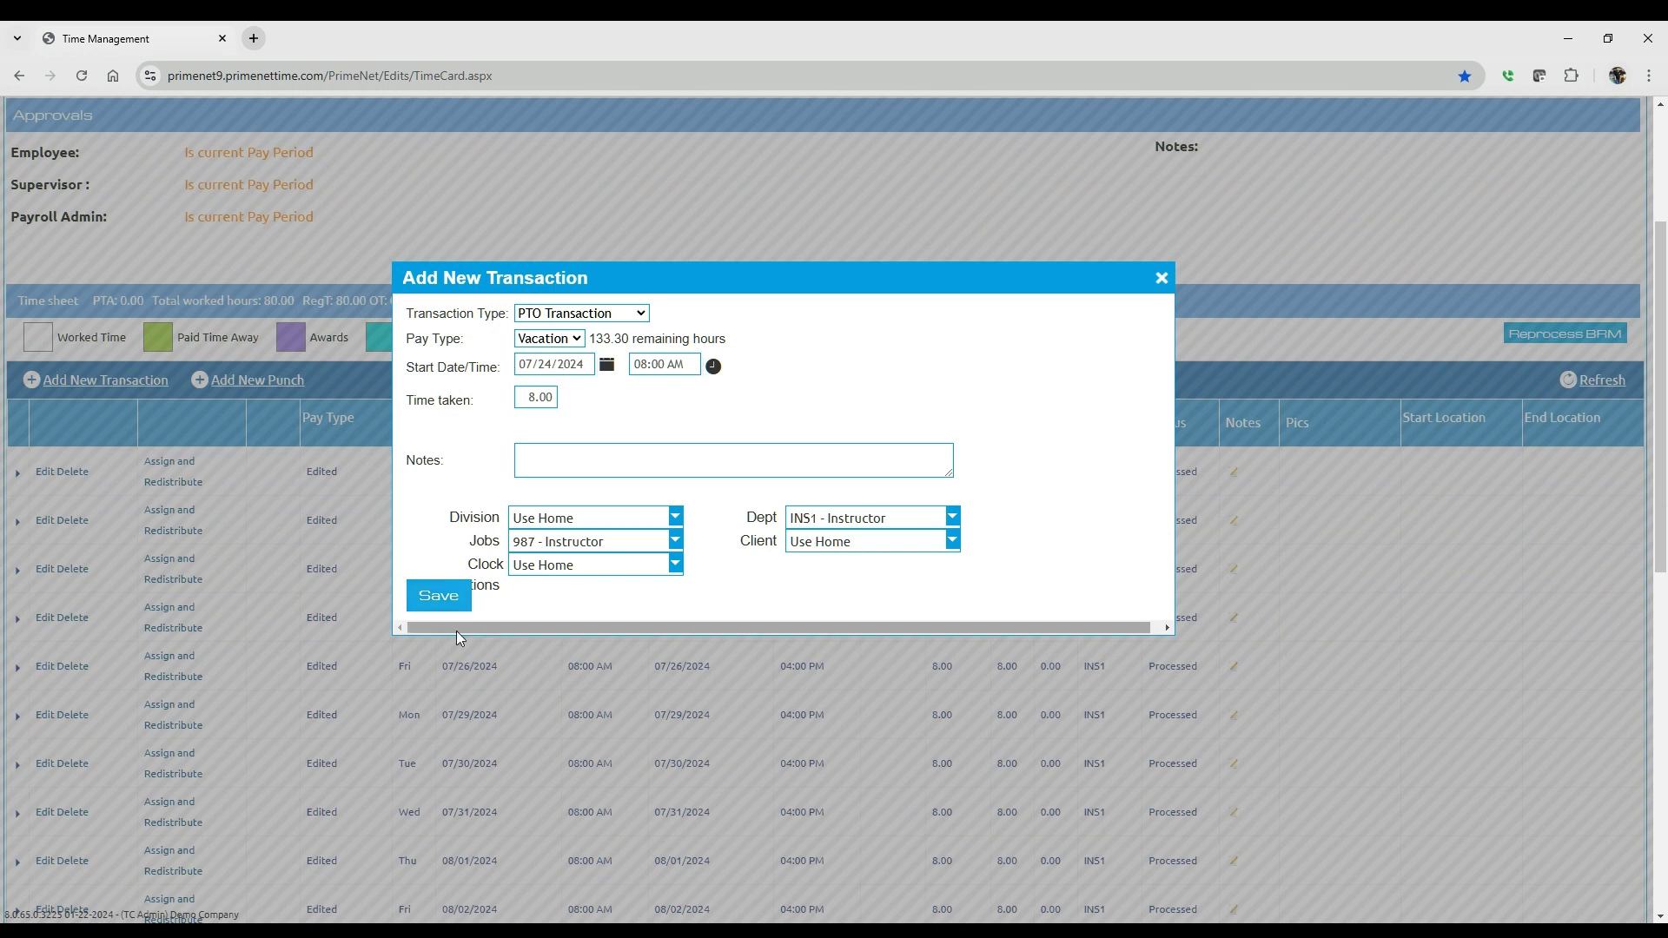
pyautogui.click(433, 596)
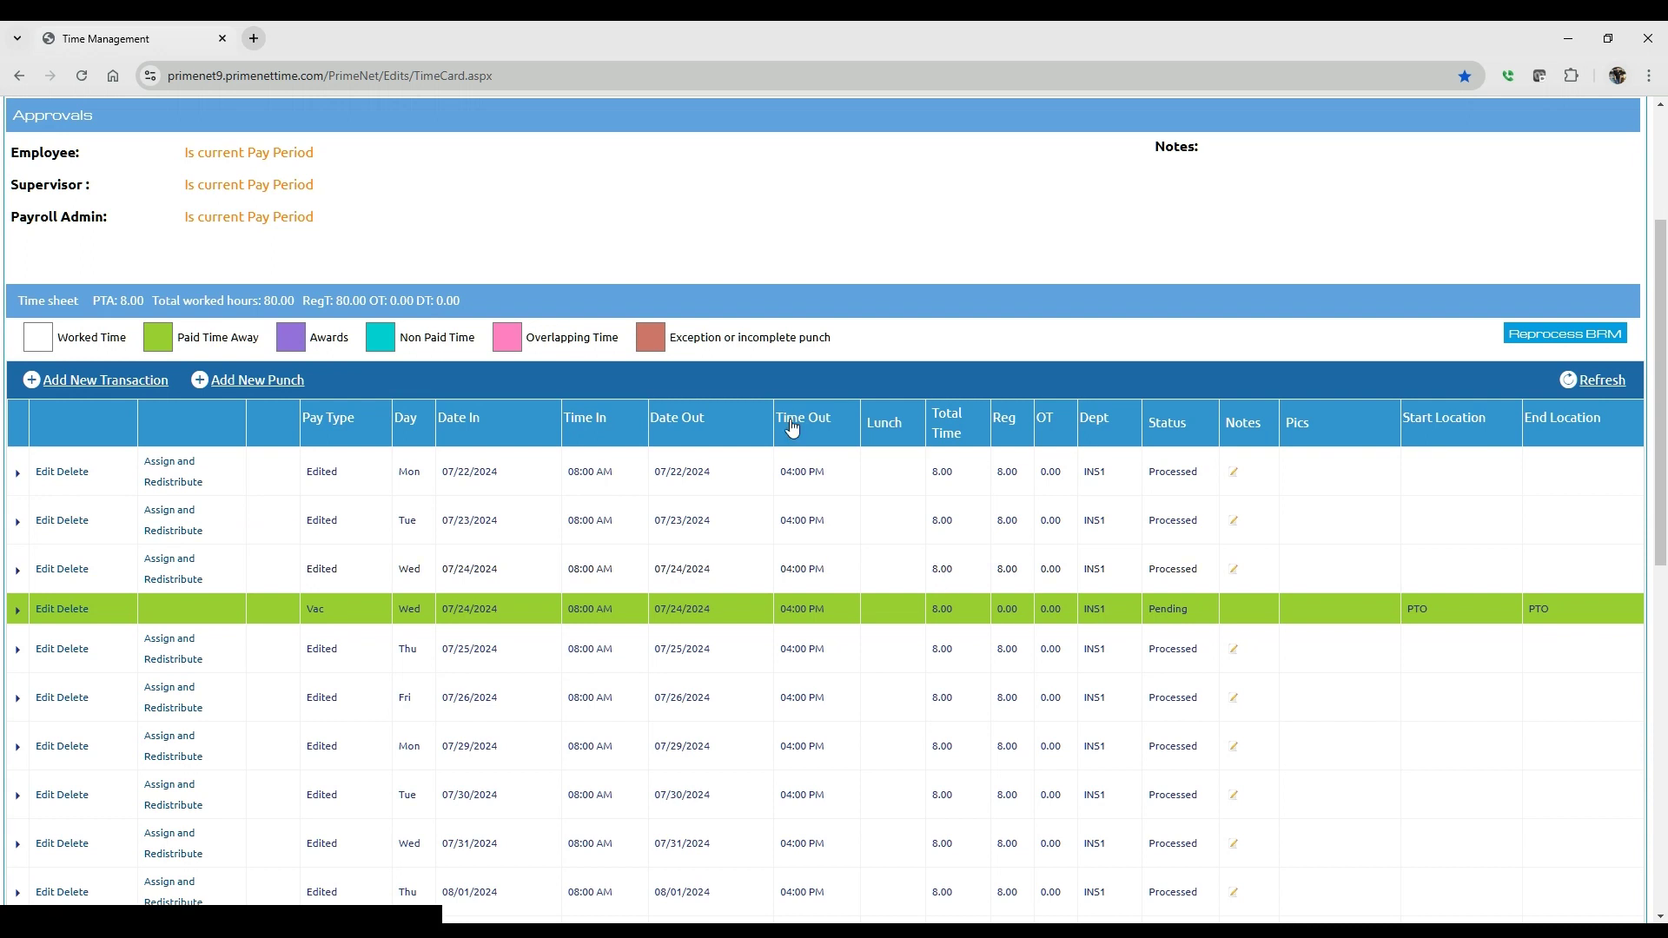
# Refresh the timesheet and compare the 07/24/2024 entries and period totals with the Schedule section
pyautogui.scroll(3, 837, 502)
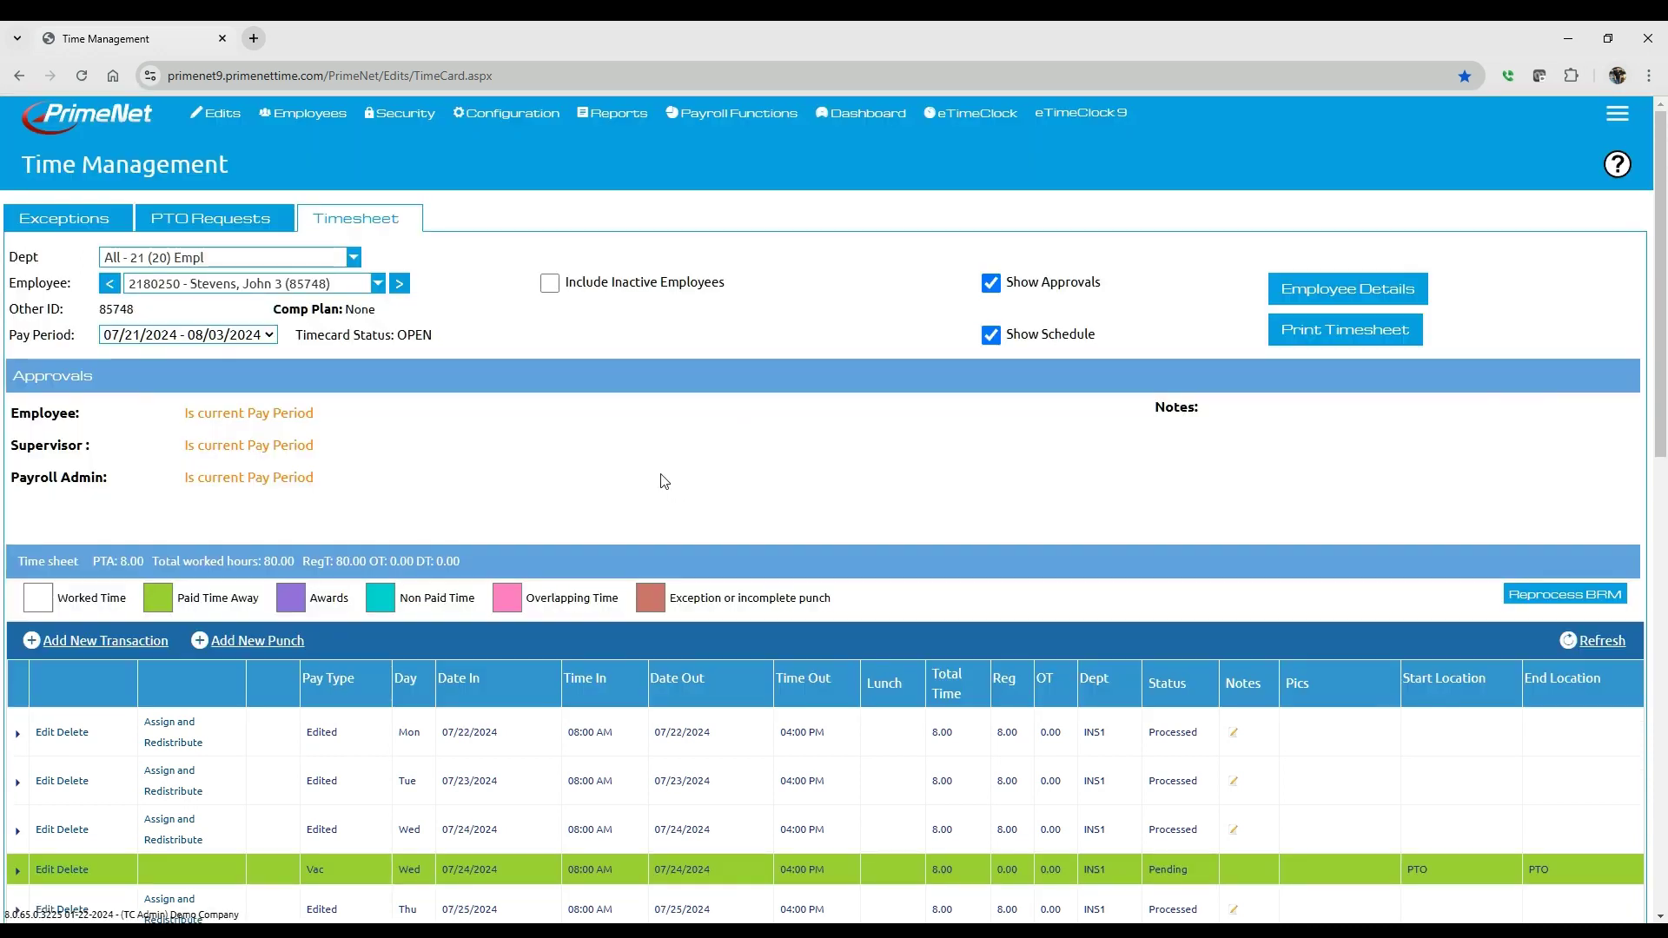
pyautogui.scroll(-3, 668, 493)
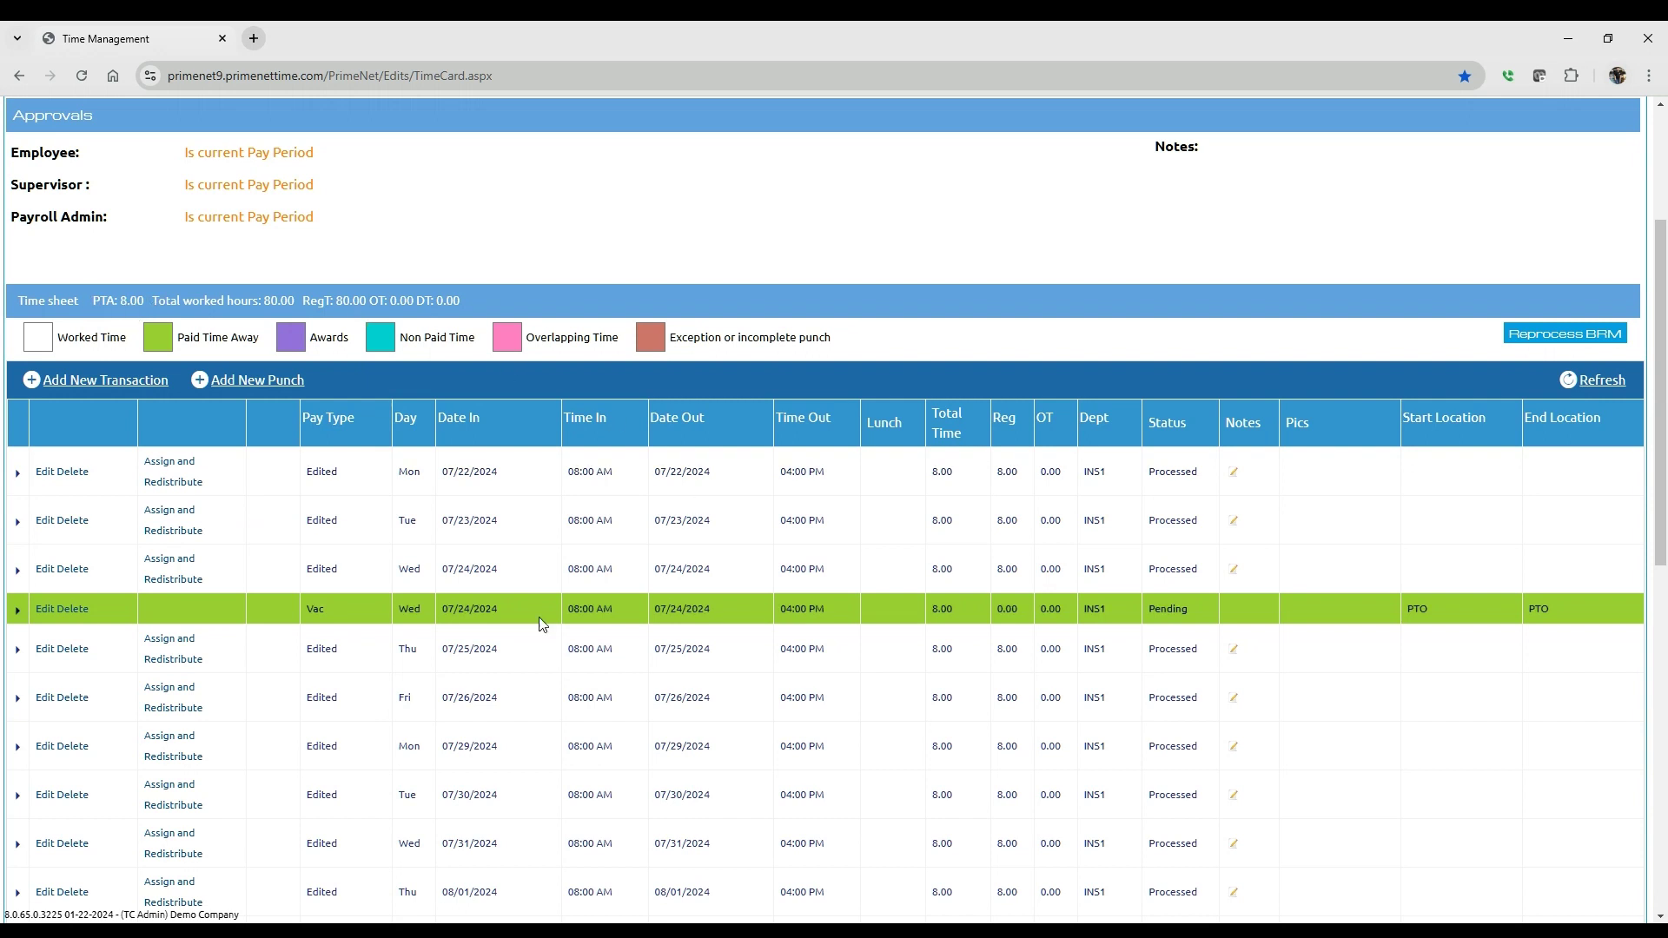
pyautogui.scroll(-7, 737, 608)
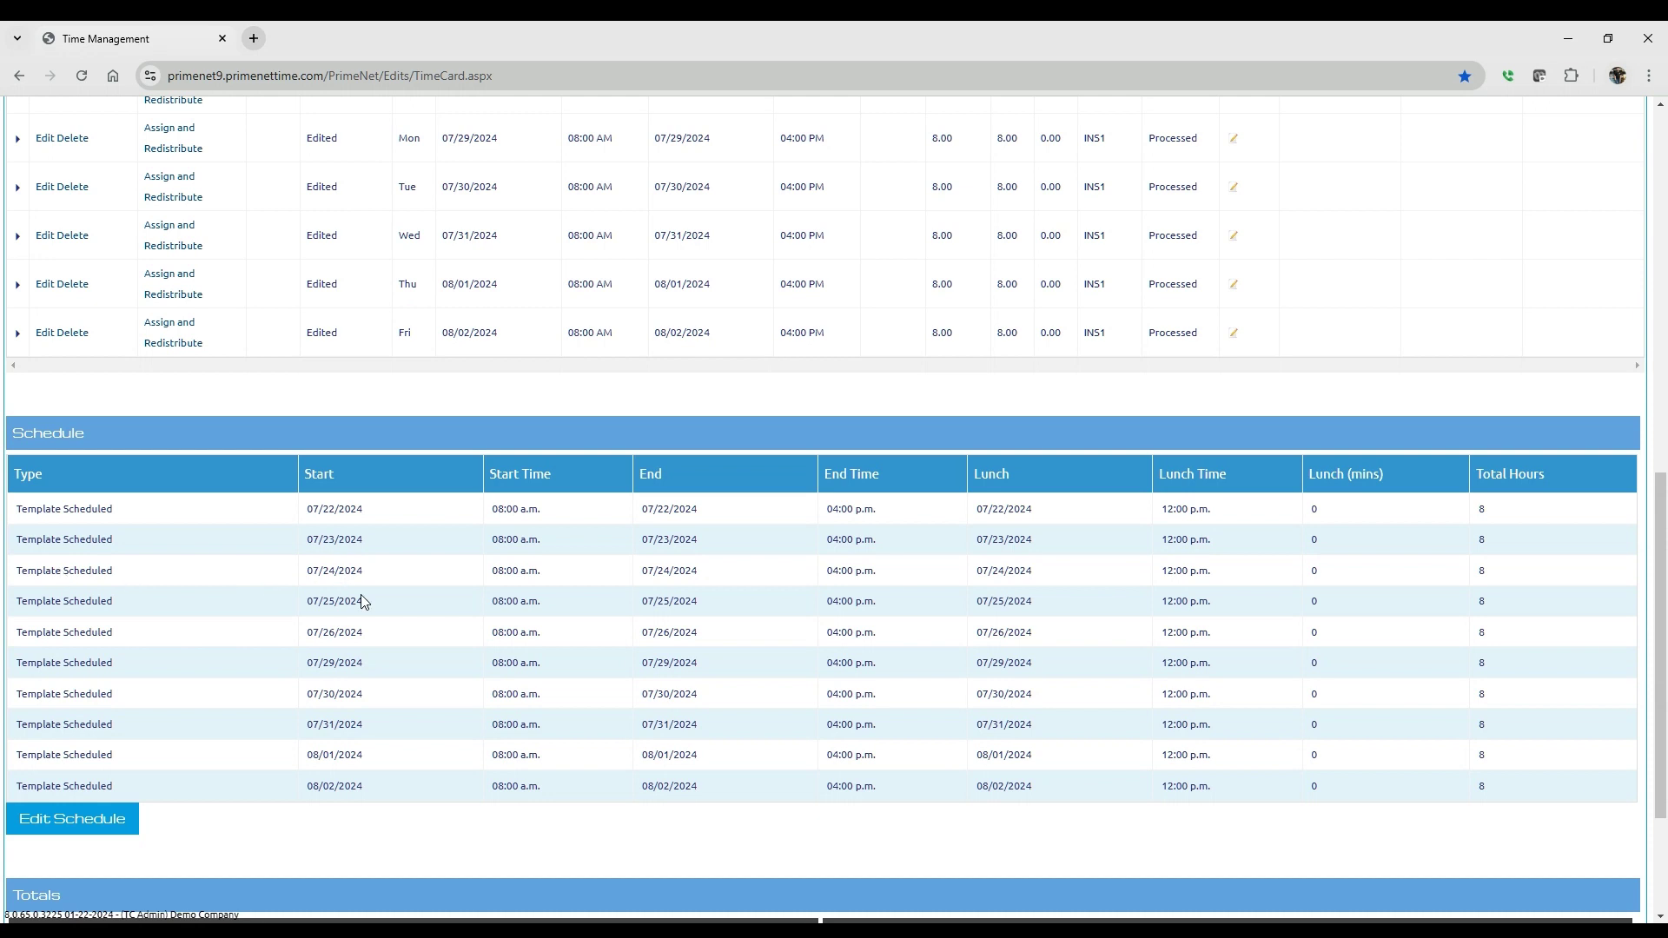
pyautogui.scroll(5, 708, 634)
pyautogui.scroll(2, 708, 634)
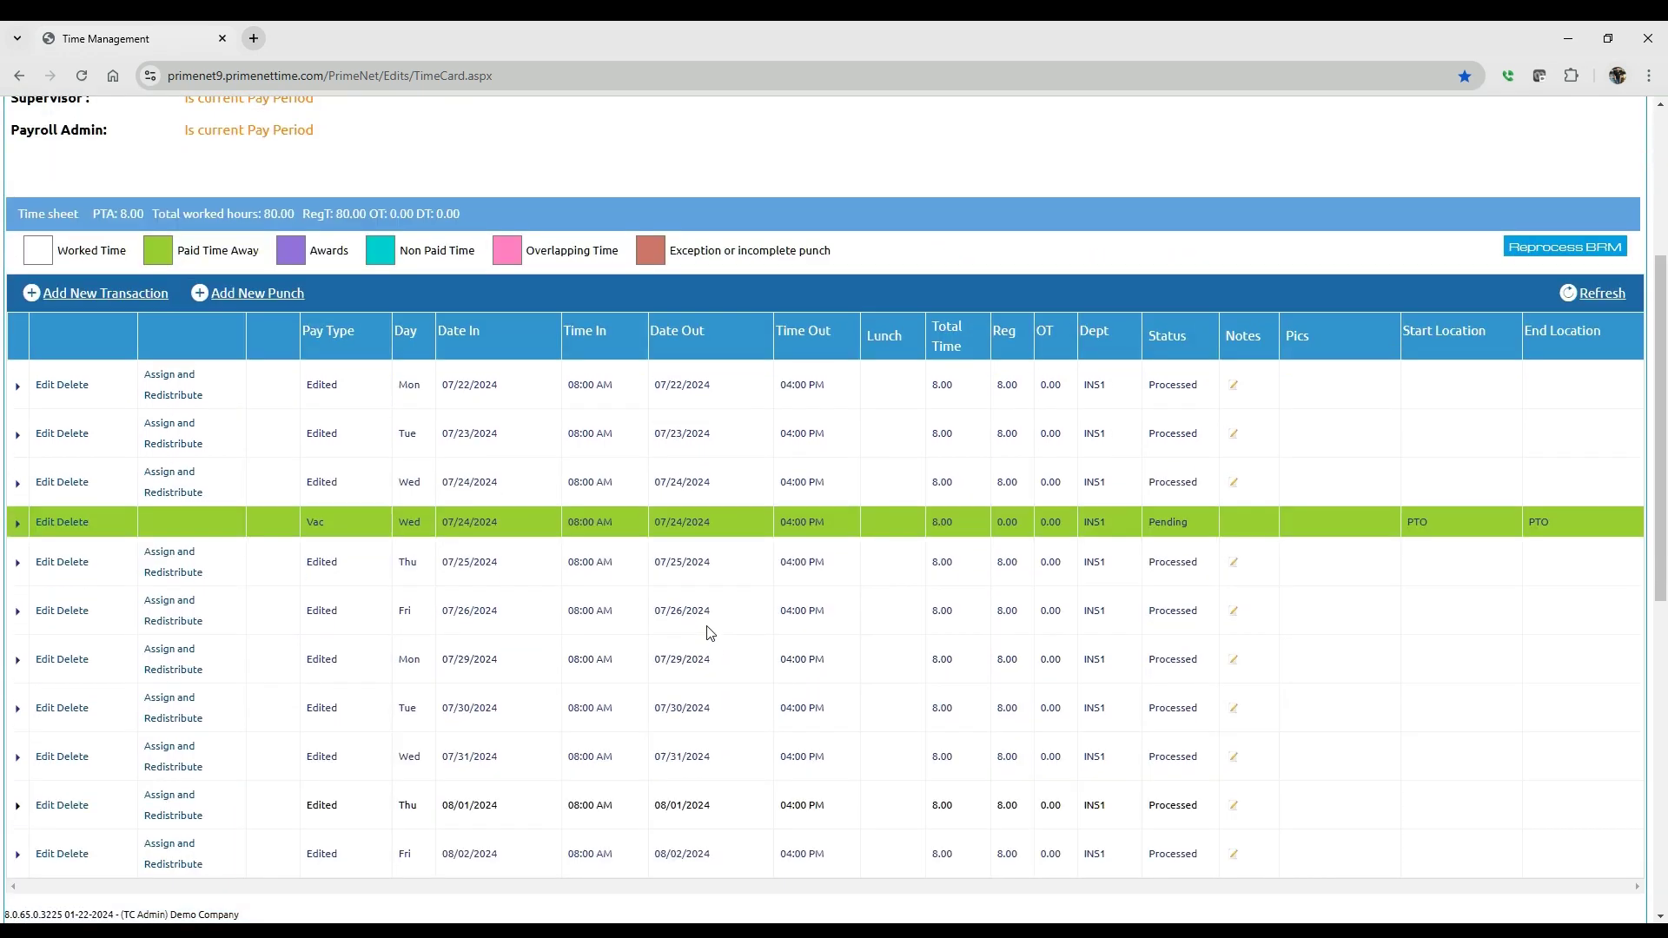
pyautogui.click(1602, 295)
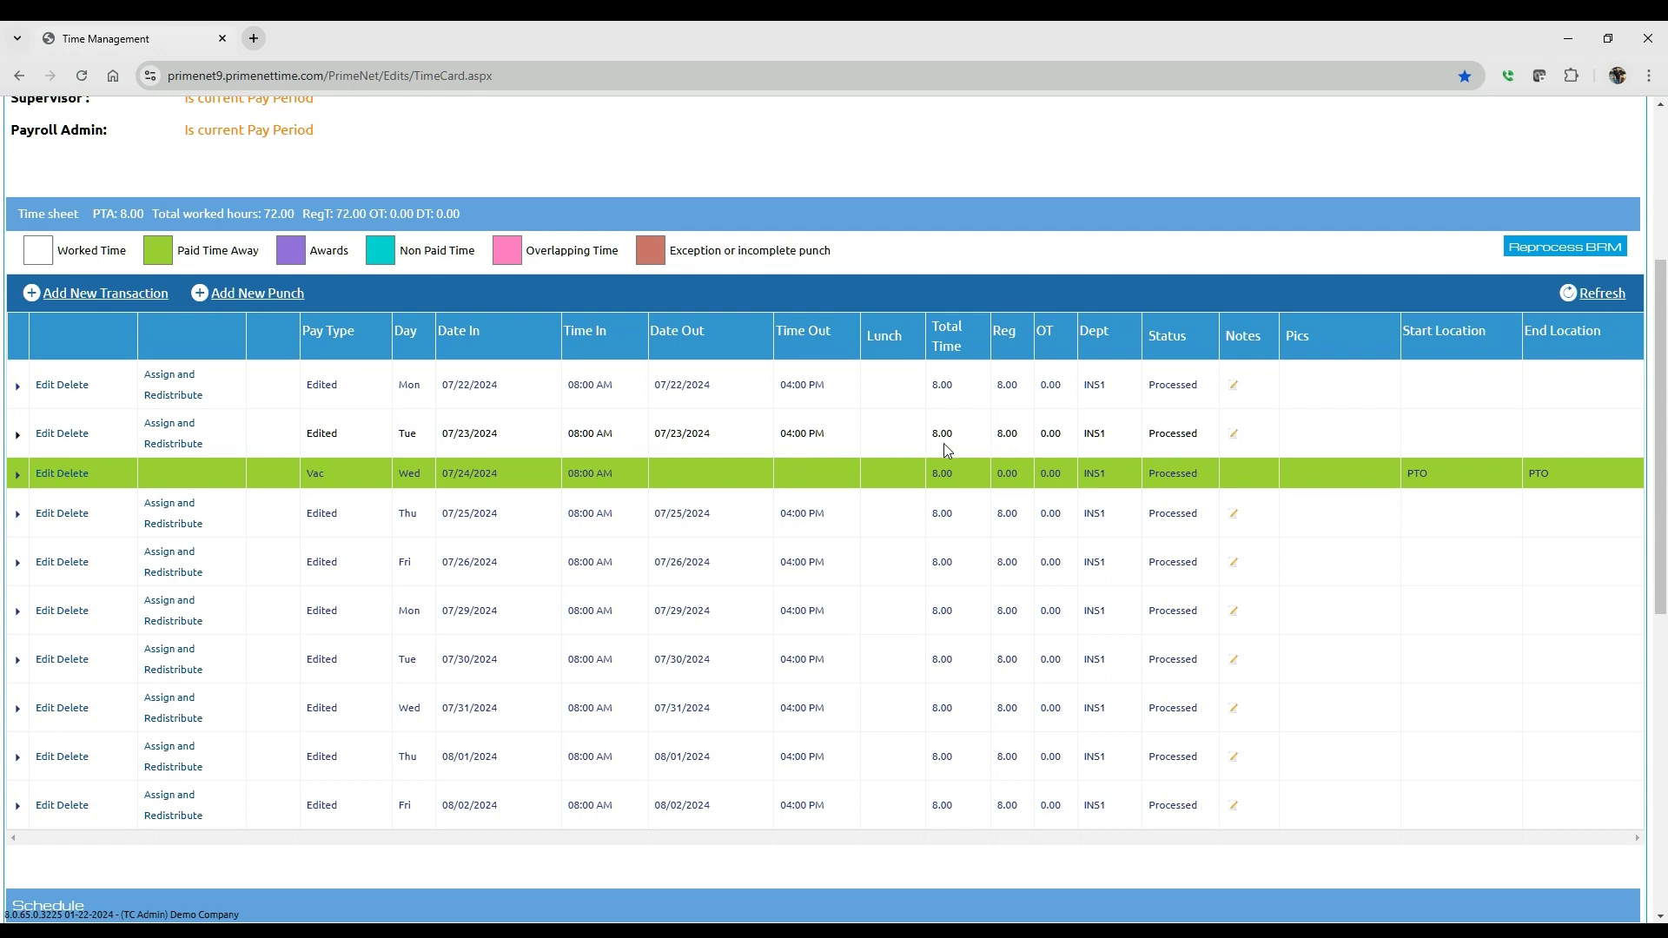
pyautogui.scroll(-6, 947, 450)
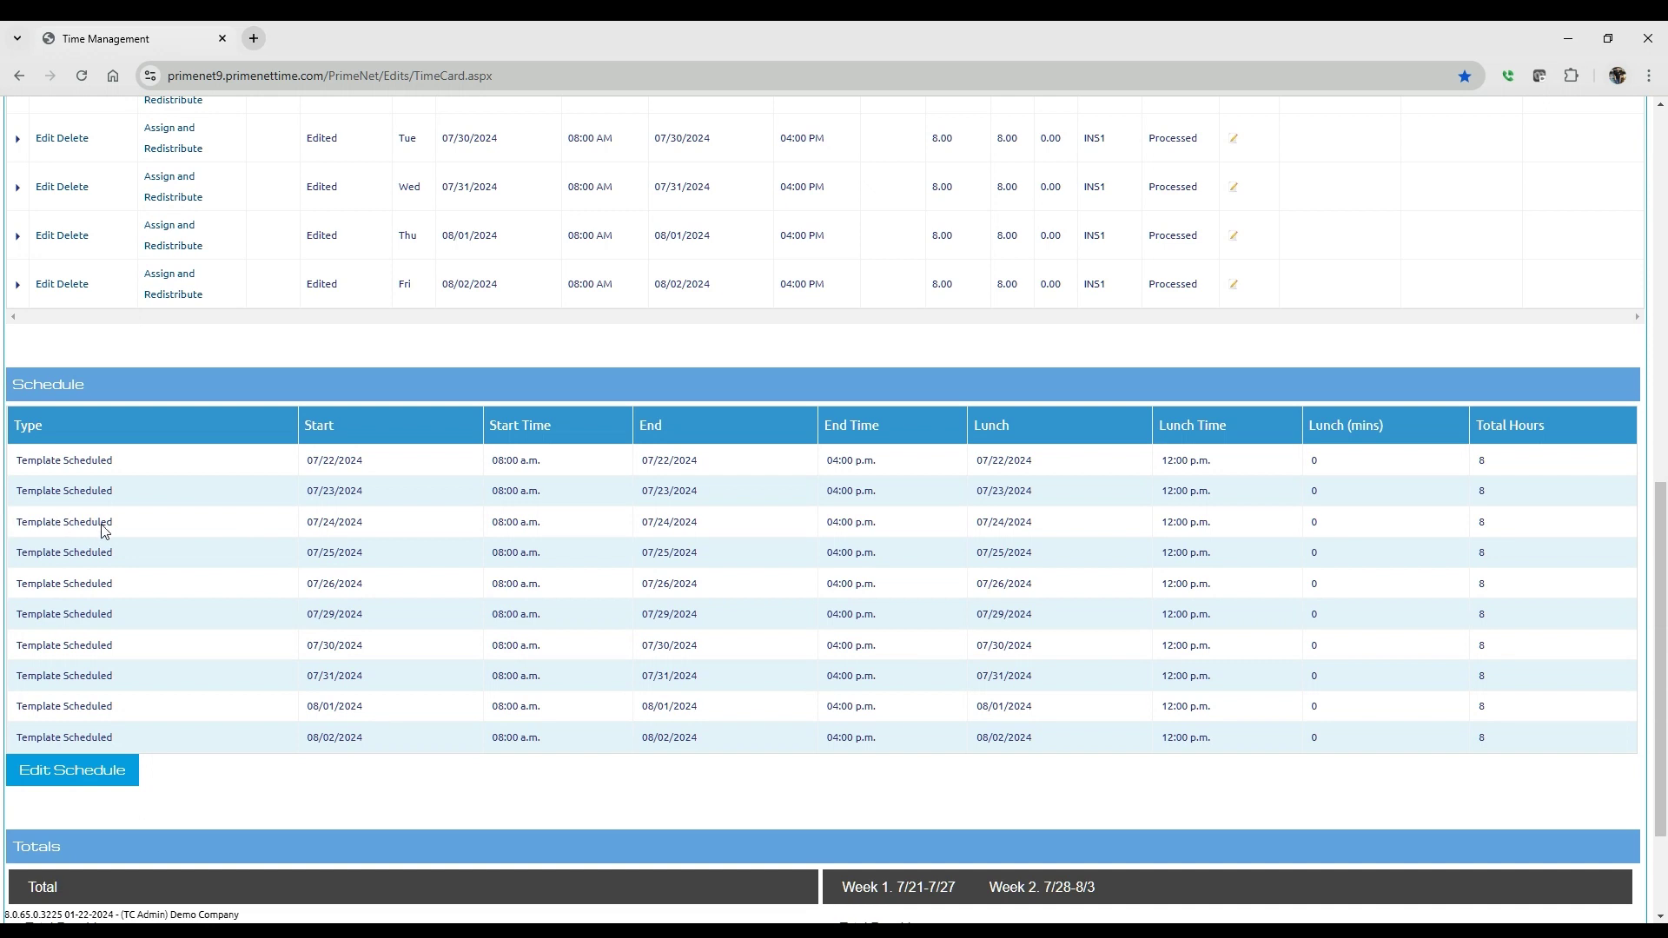
pyautogui.scroll(6, 539, 537)
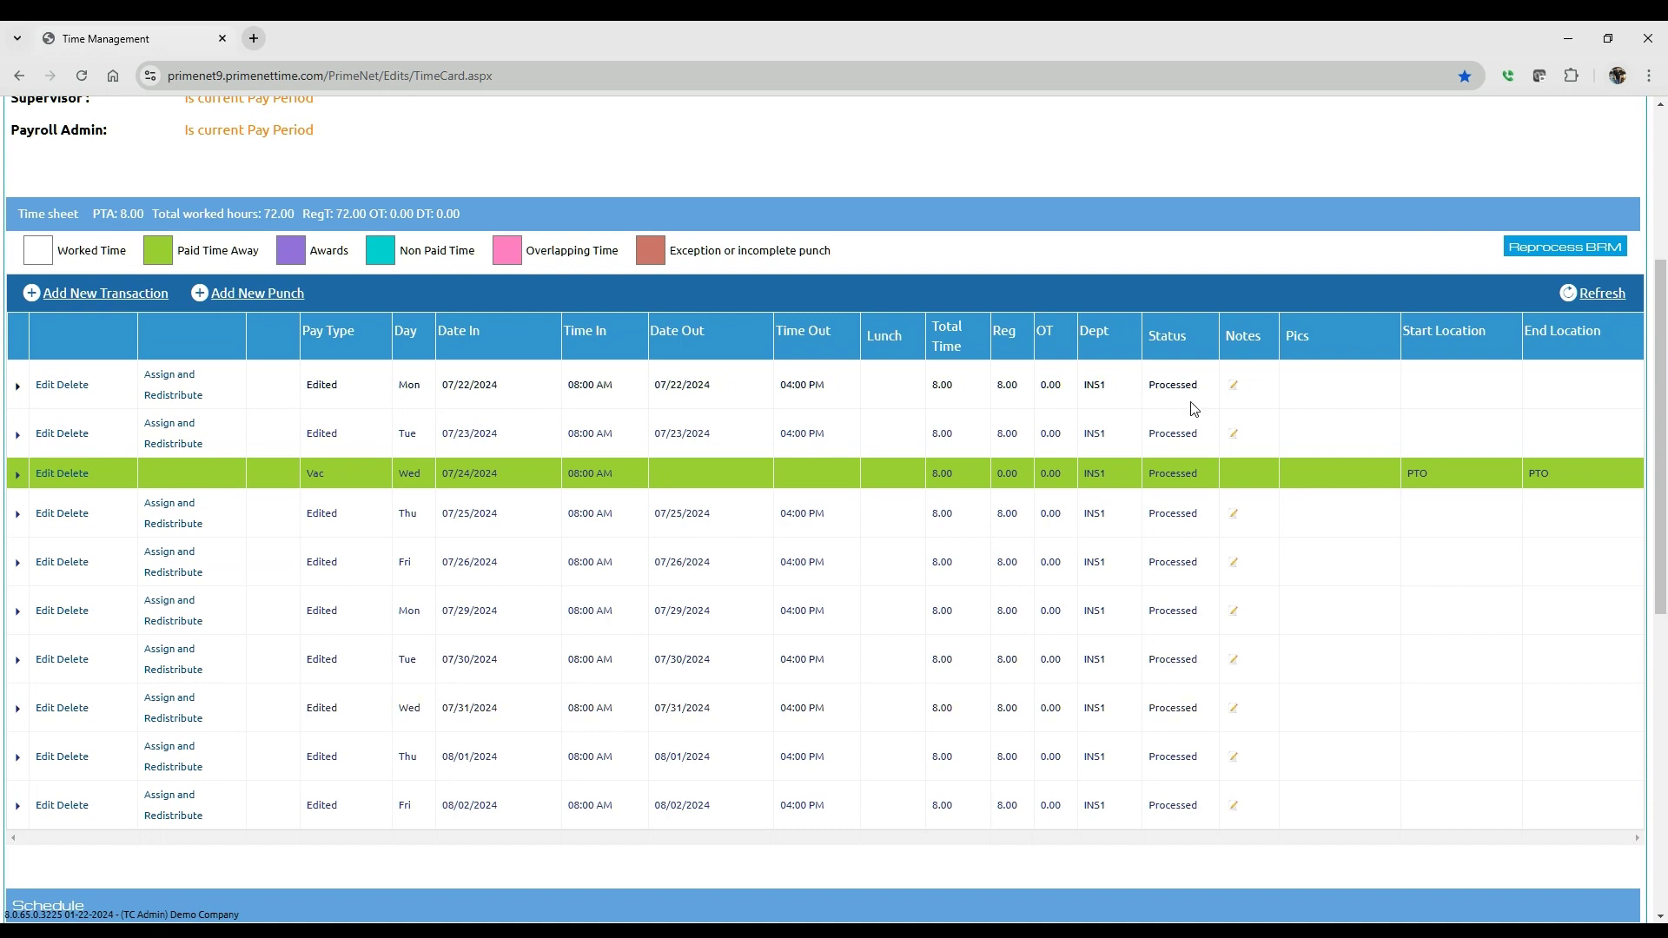
# Open the employee's details, check the Schedule, Salary and AutoGenerate TimeSheets settings, and close them without changes
pyautogui.scroll(4, 912, 695)
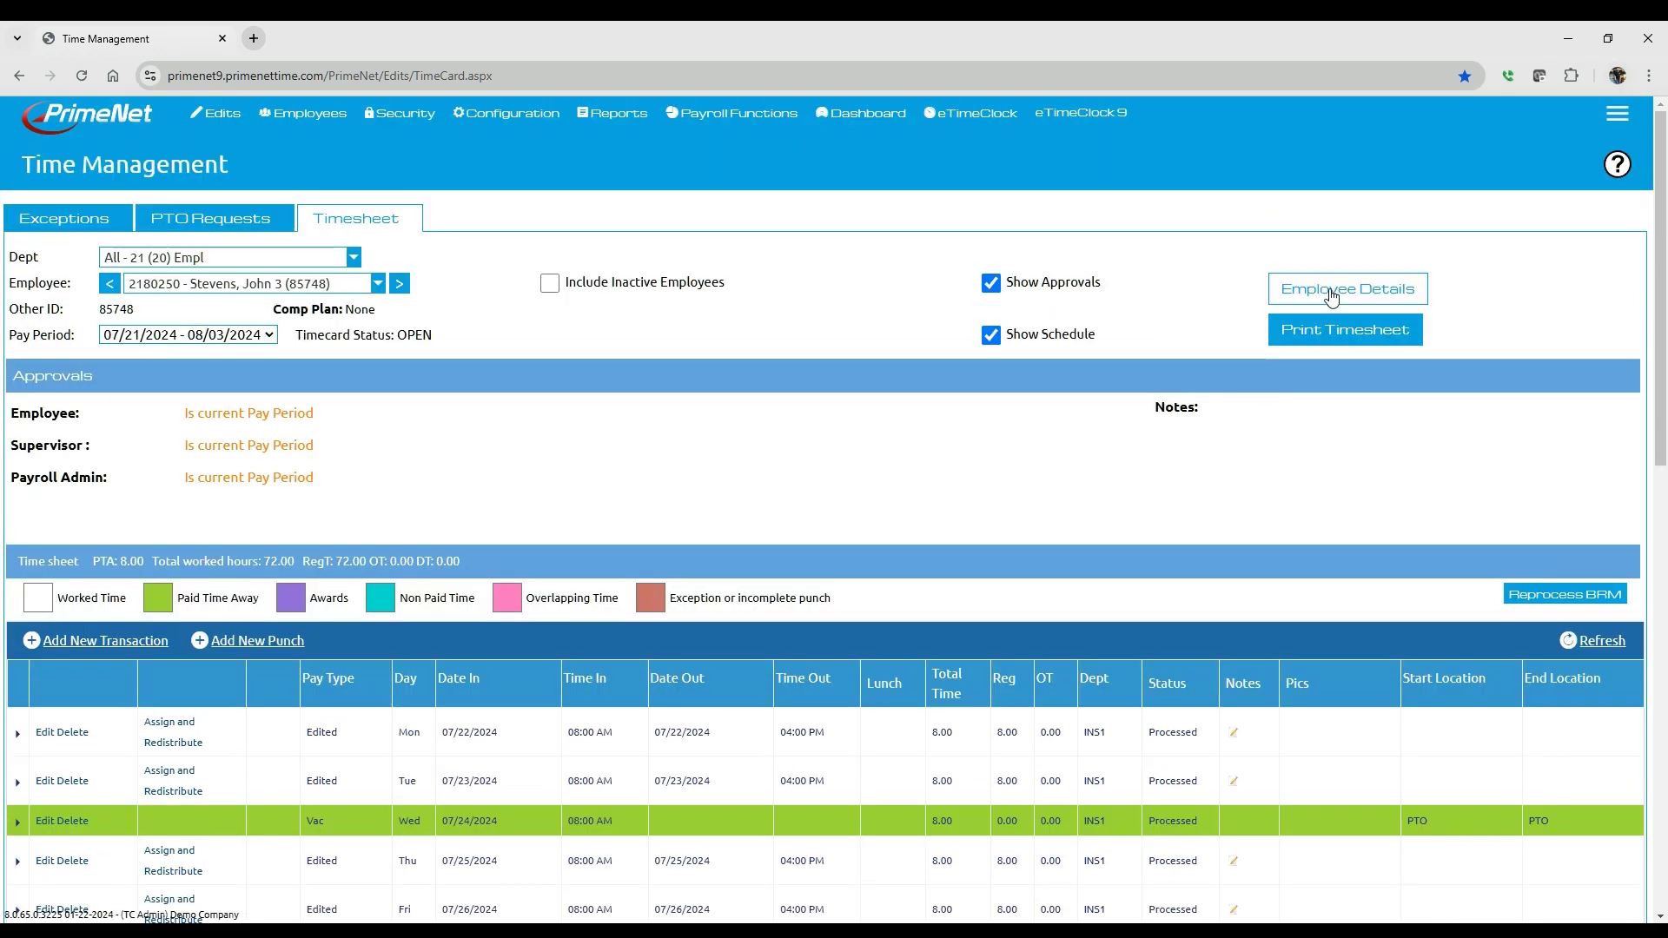
pyautogui.click(1333, 292)
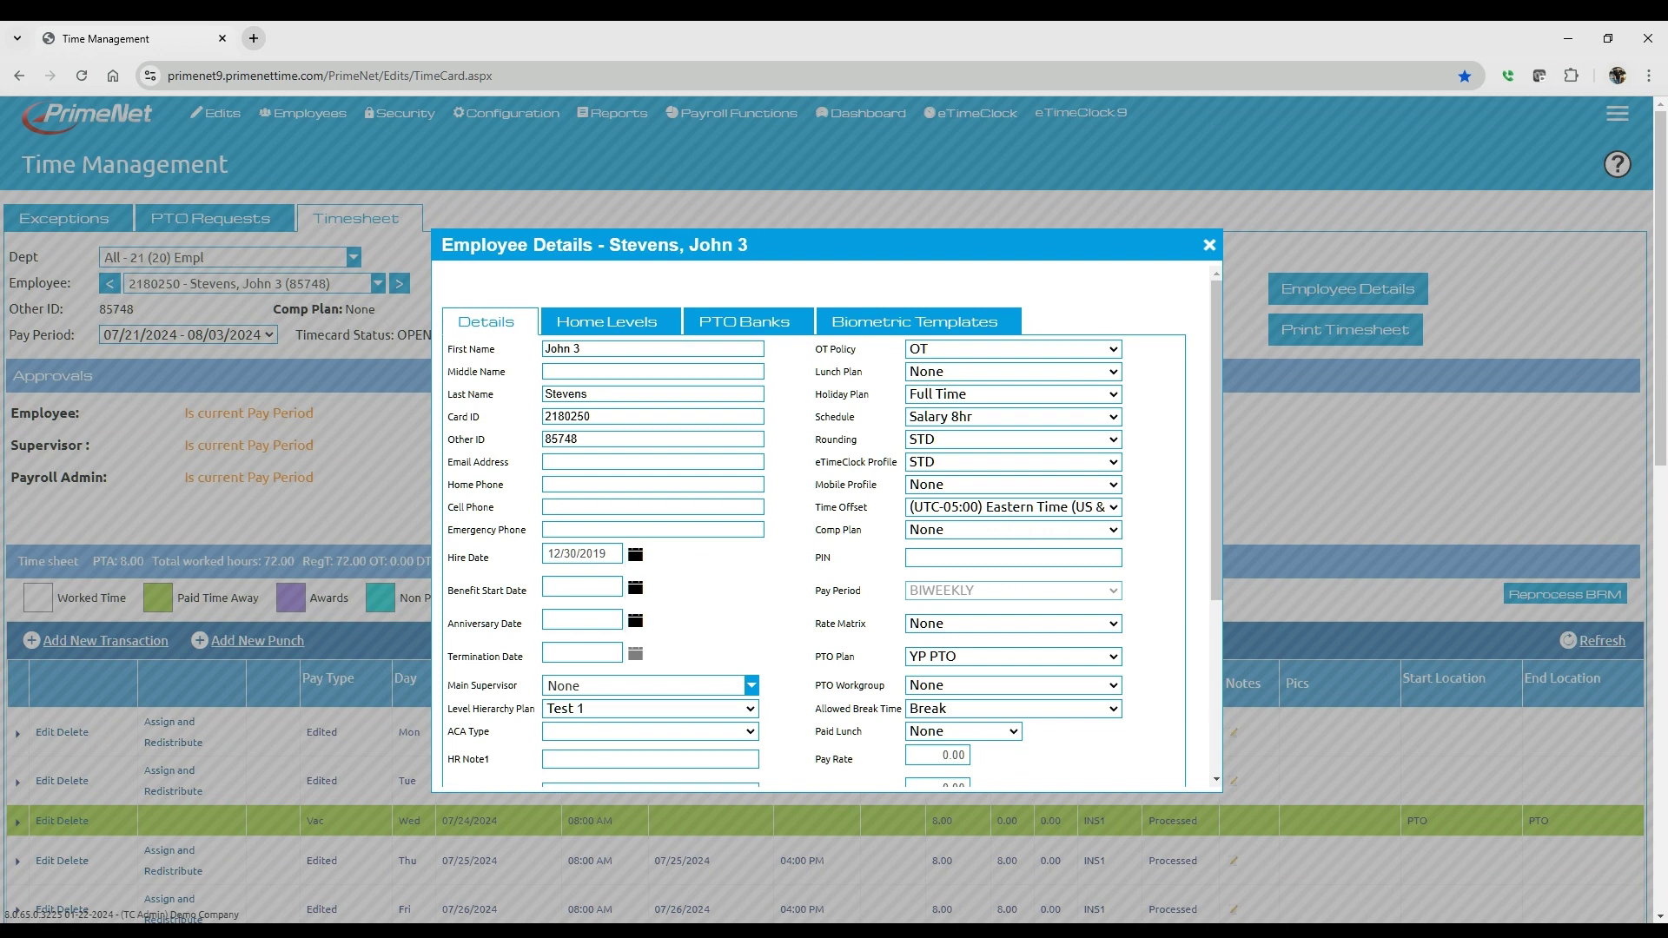
pyautogui.scroll(-5, 955, 706)
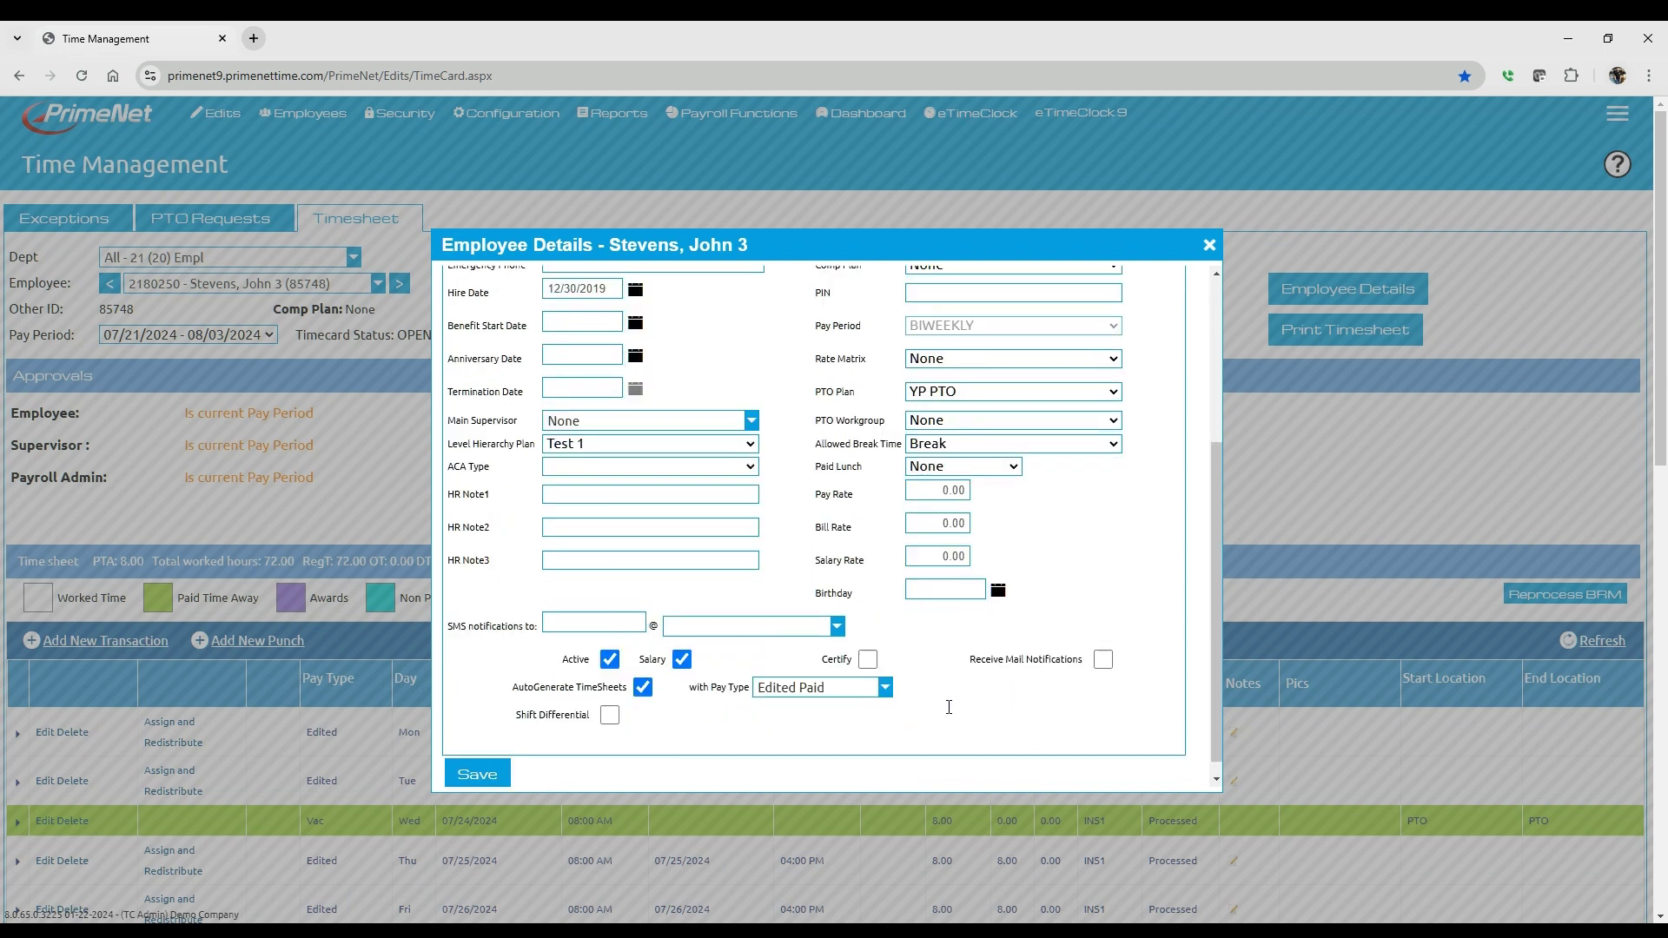
pyautogui.click(1209, 248)
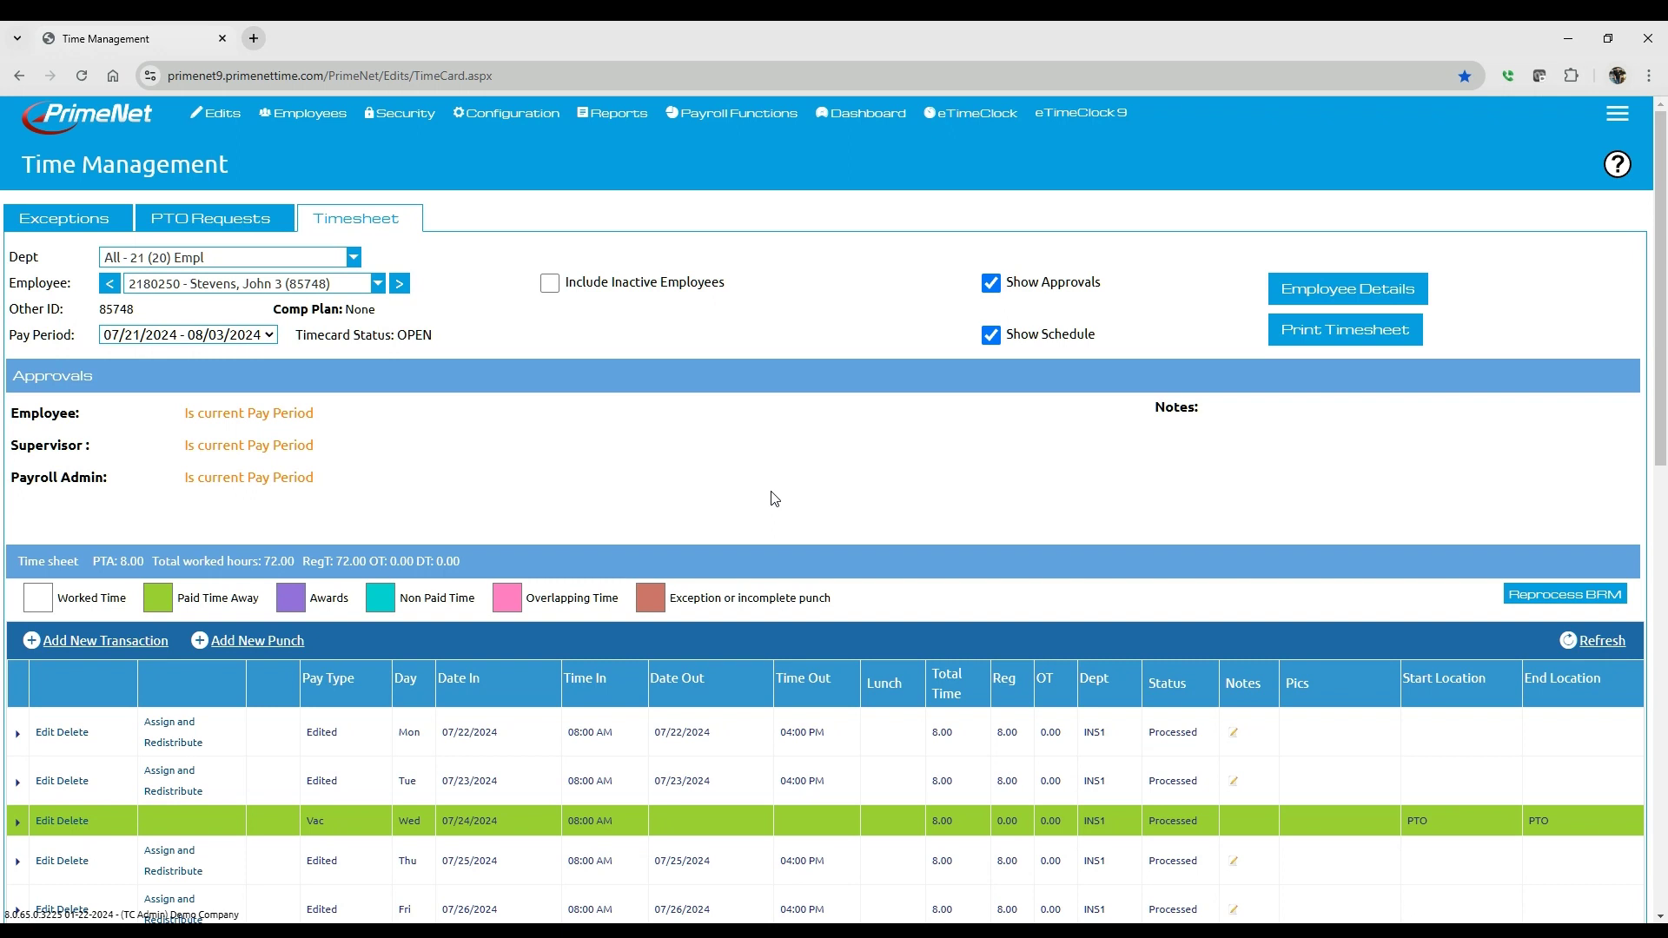
# Start a new In/Out Transaction with the Edited Paid pay type and set its date to 07/31/2024
pyautogui.scroll(-5, 761, 533)
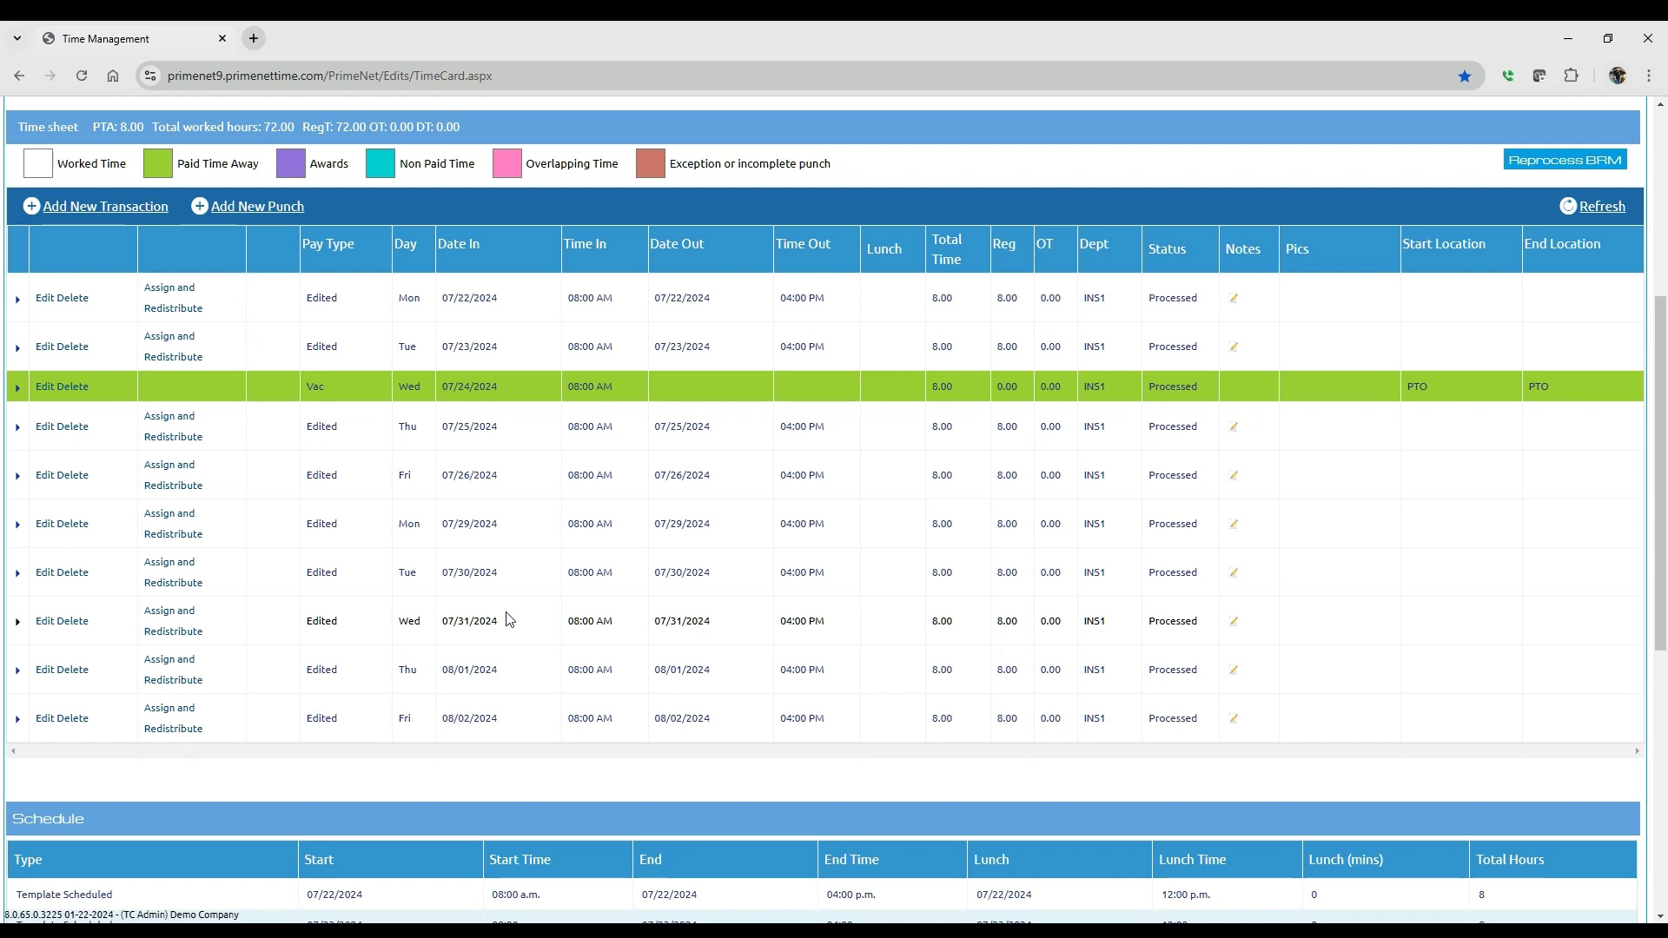
pyautogui.scroll(3, 402, 618)
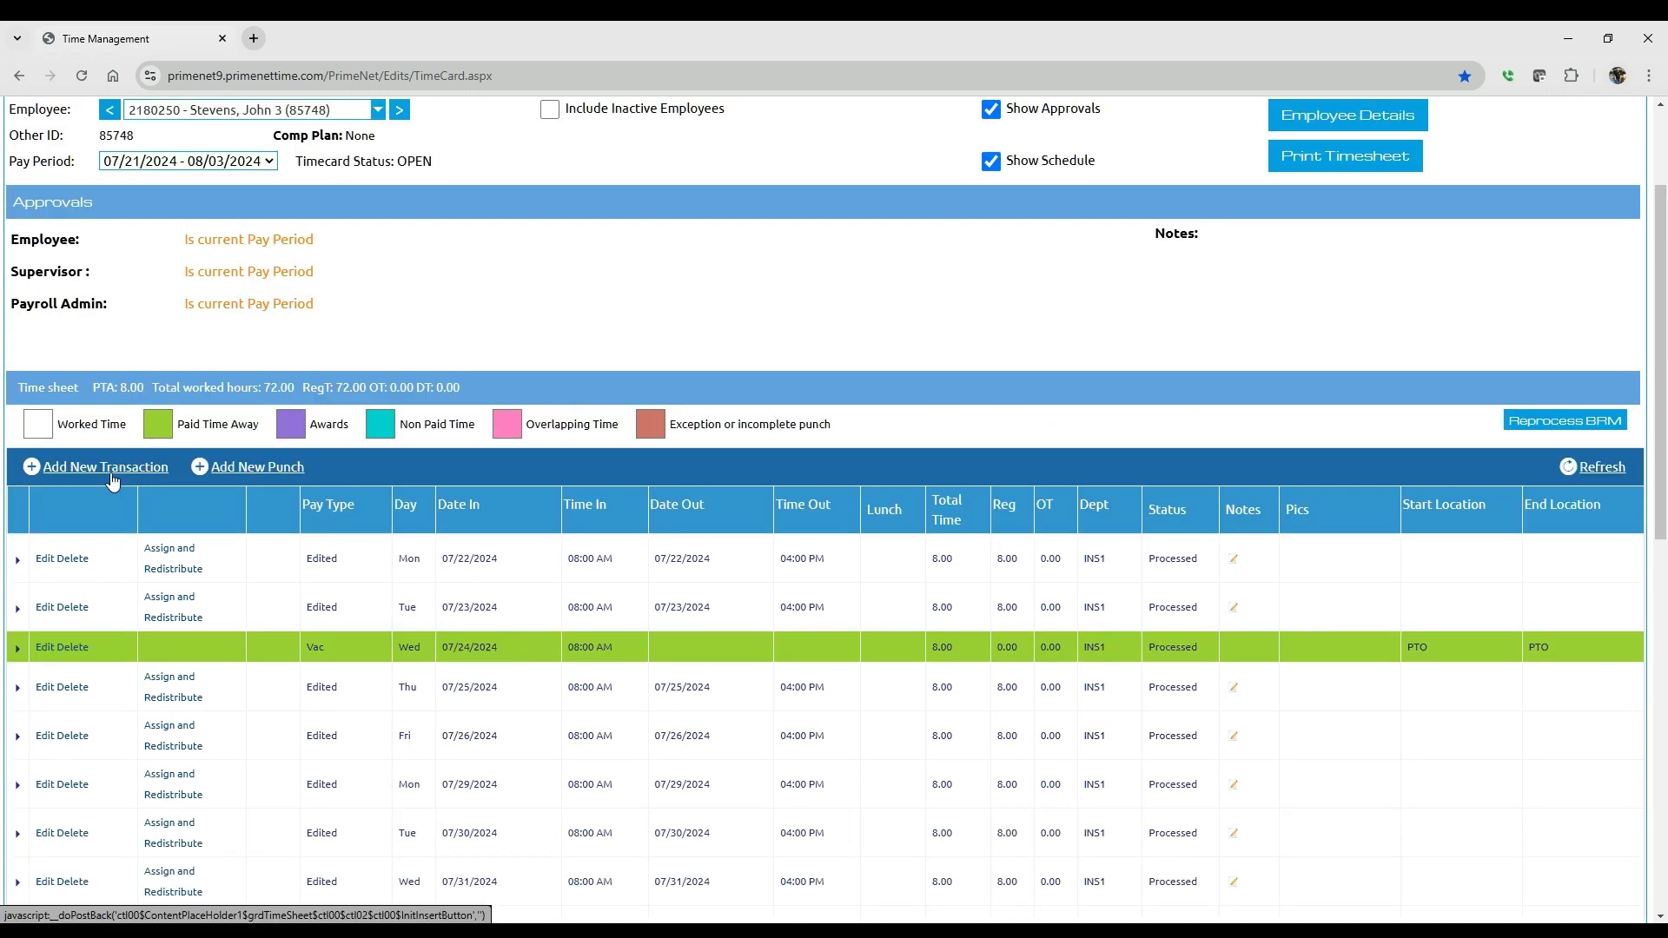
pyautogui.click(109, 471)
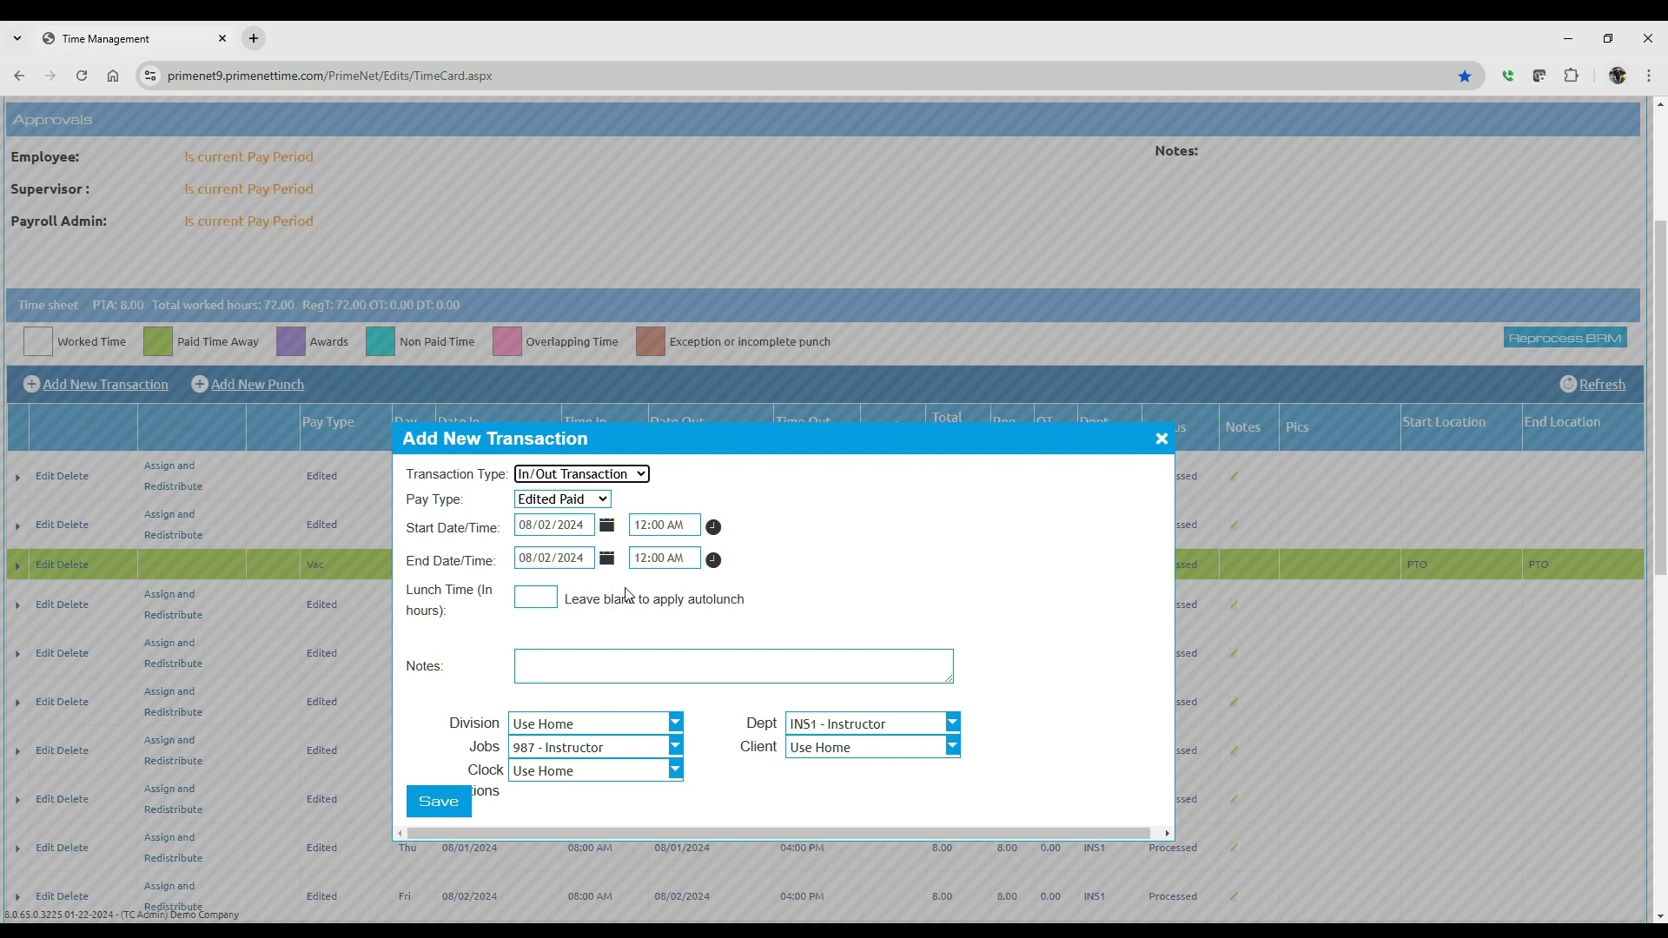
pyautogui.scroll(-1, 627, 593)
pyautogui.click(606, 520)
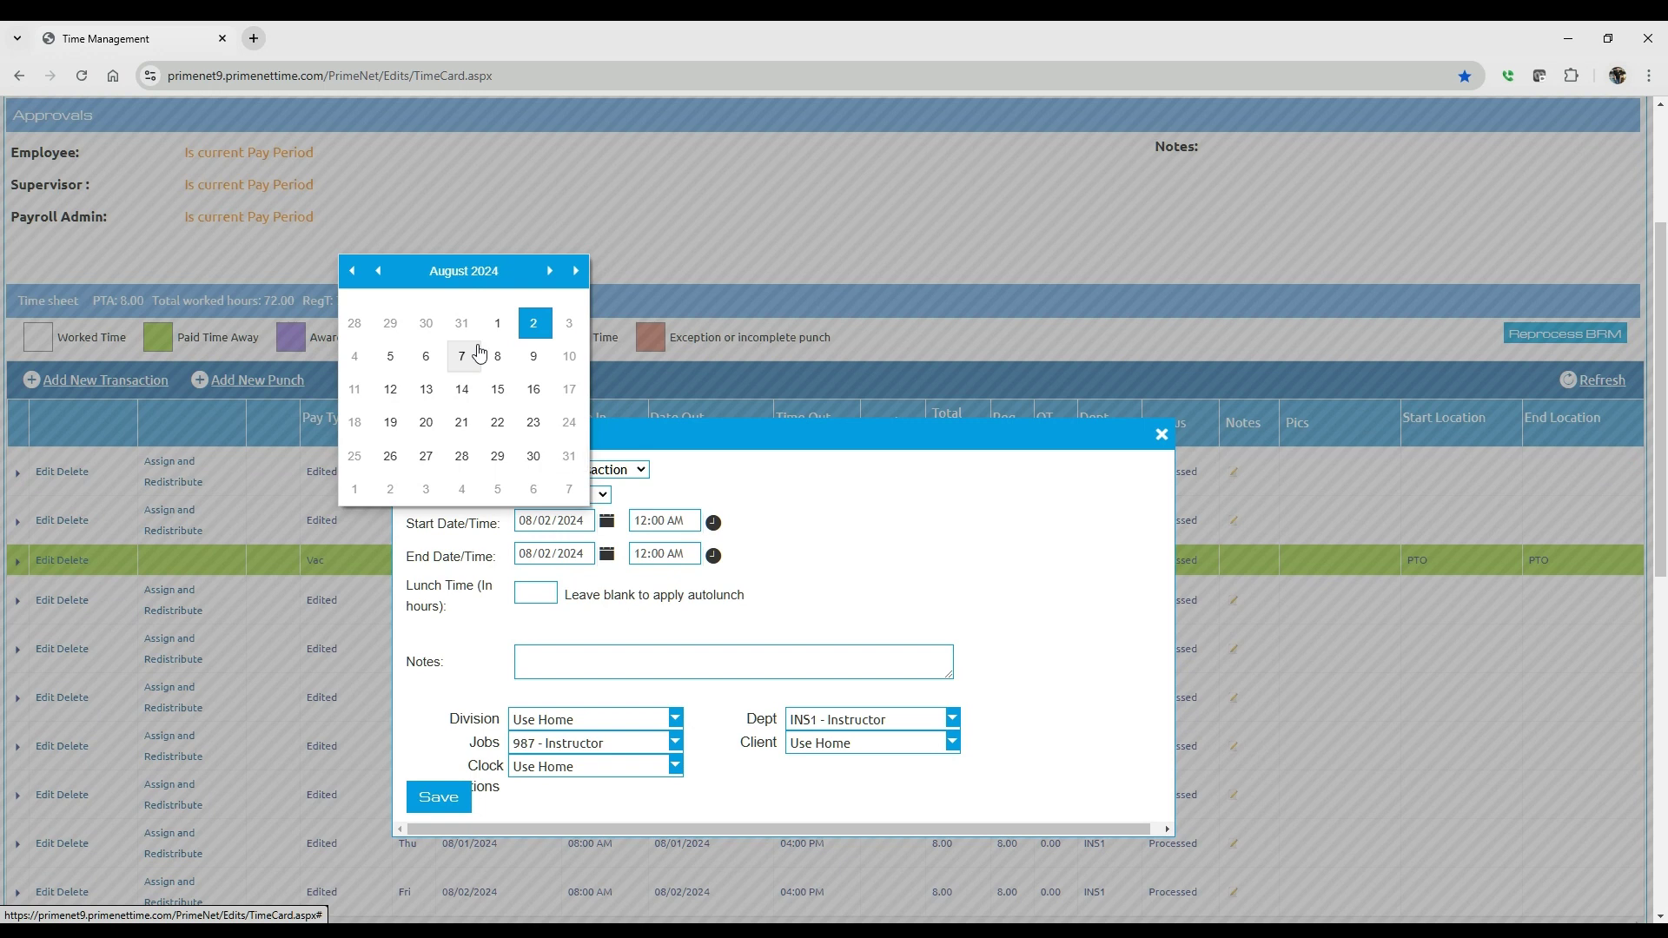
pyautogui.click(461, 324)
# Set the transaction's start to 05:00 PM and end to 09:00 PM, save it, and check the new entry's status
pyautogui.click(643, 520)
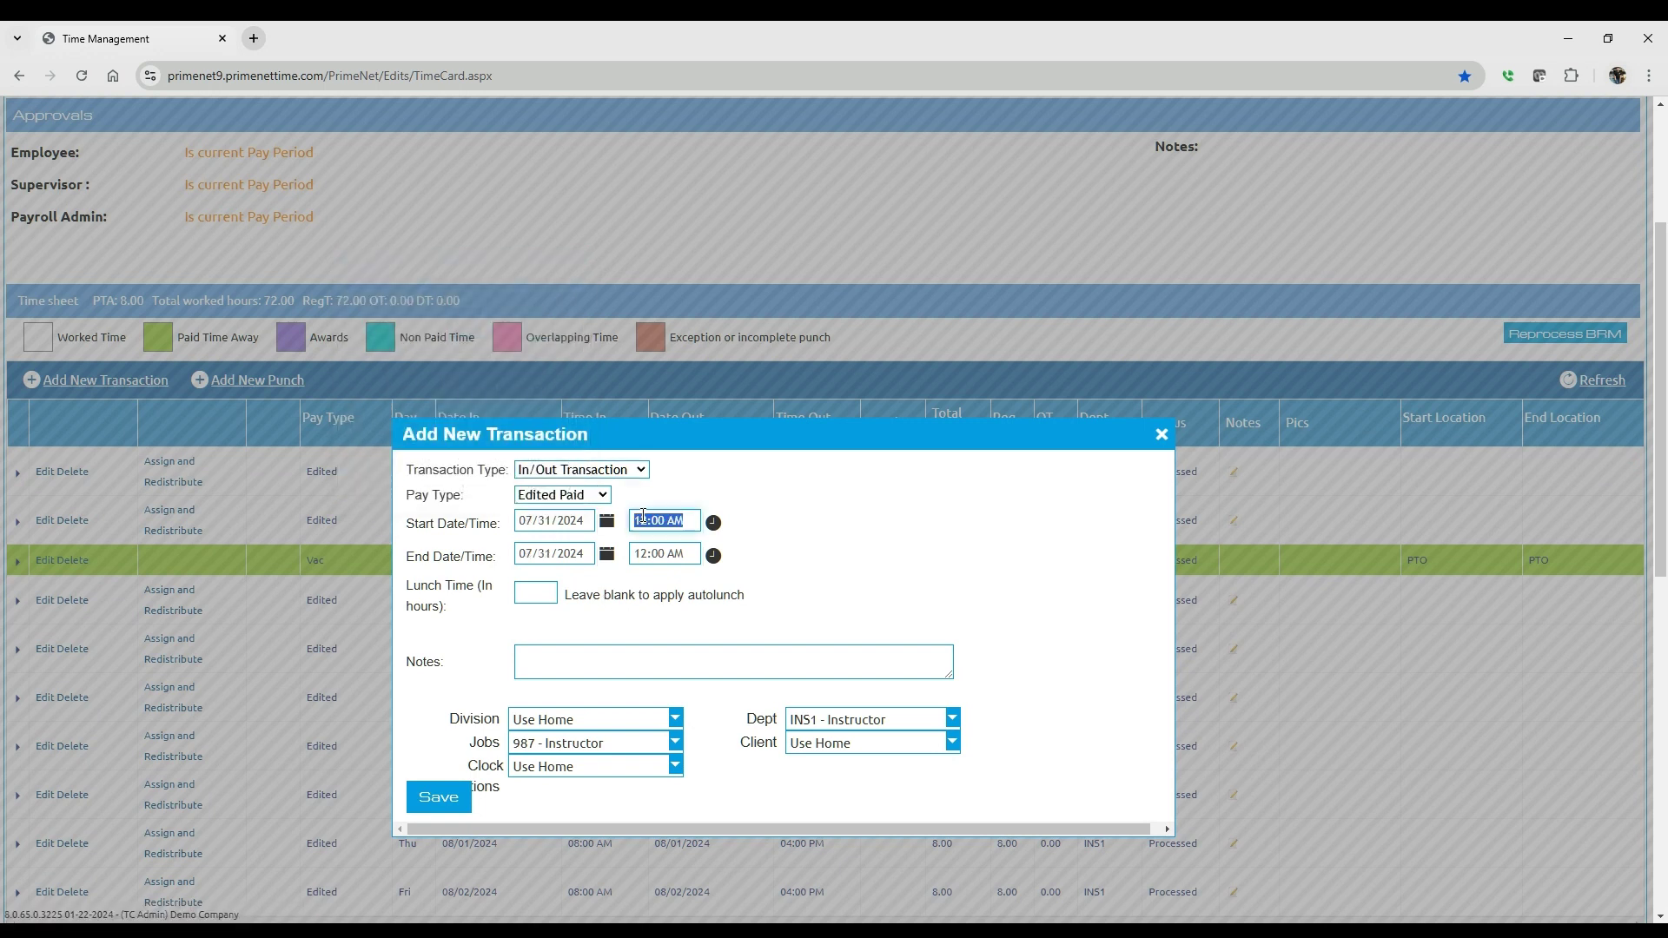
pyautogui.write('5pm')
pyautogui.click(659, 553)
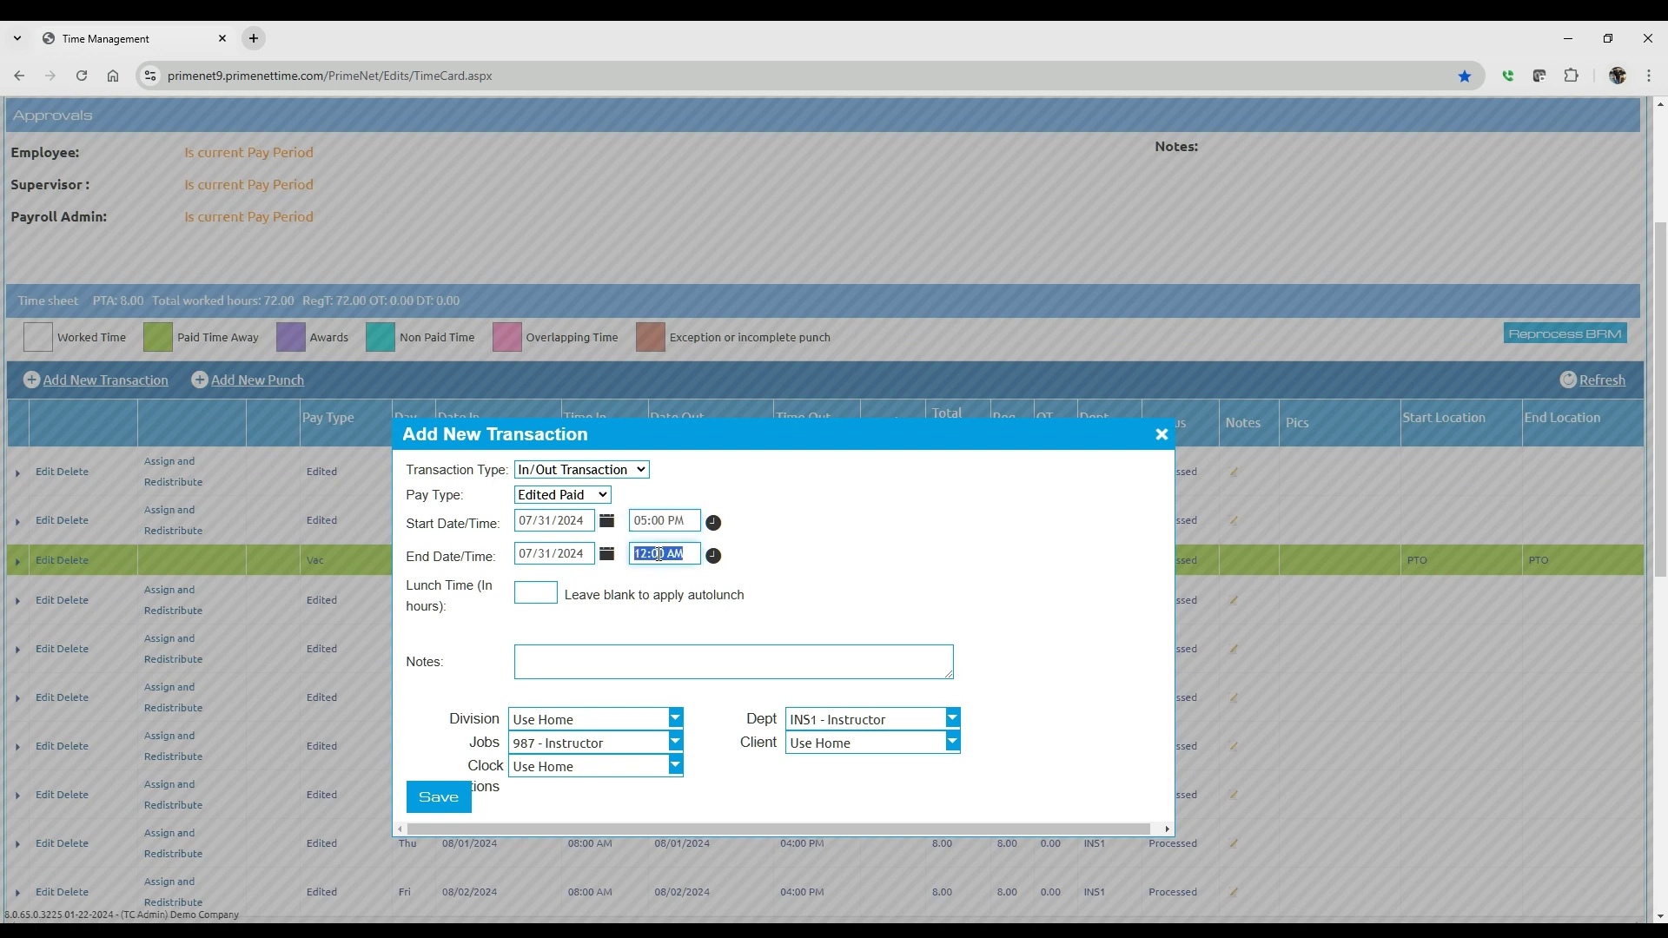
pyautogui.write('9pm')
pyautogui.click(818, 605)
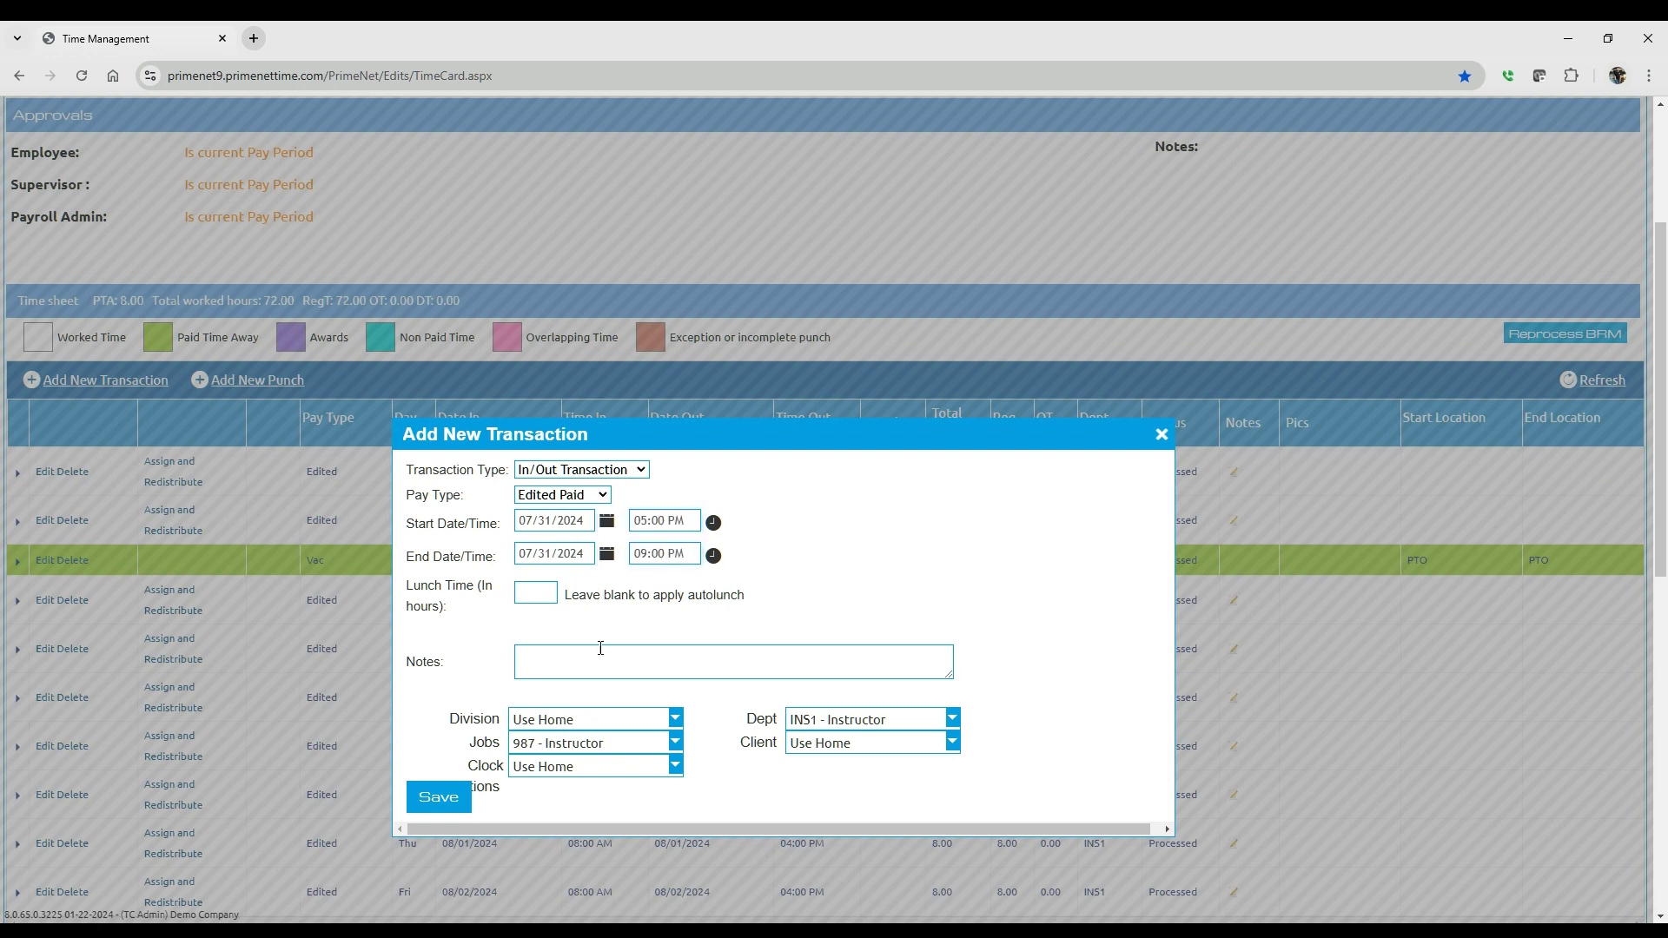
pyautogui.click(433, 807)
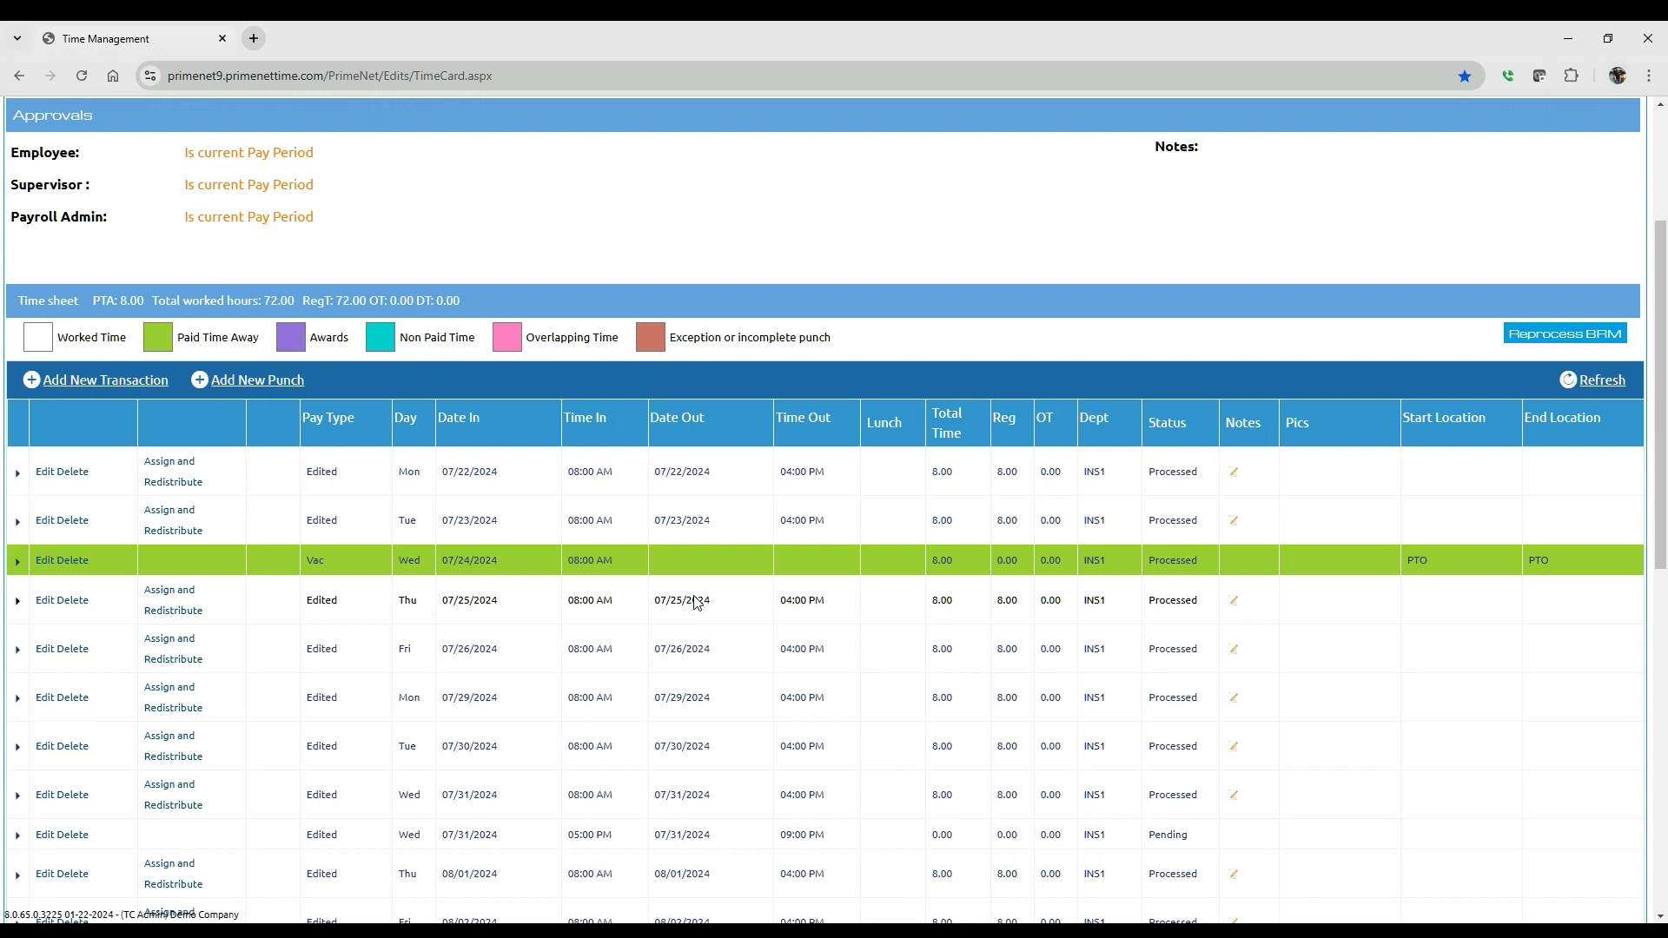
pyautogui.scroll(-4, 696, 601)
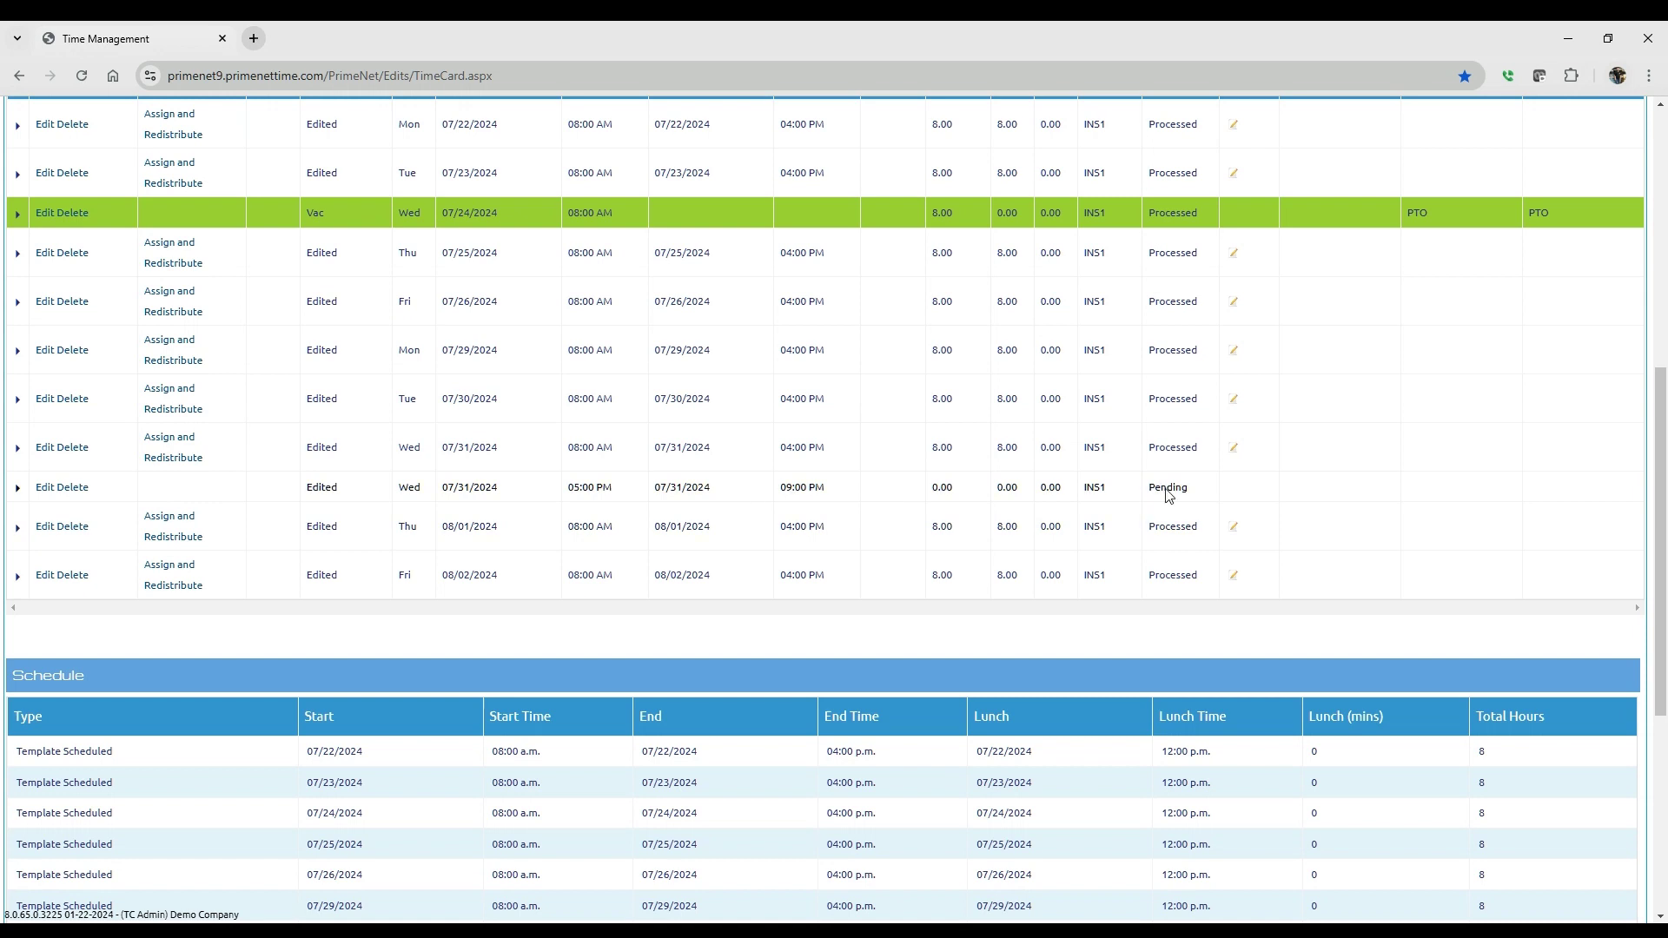
pyautogui.scroll(3, 1604, 352)
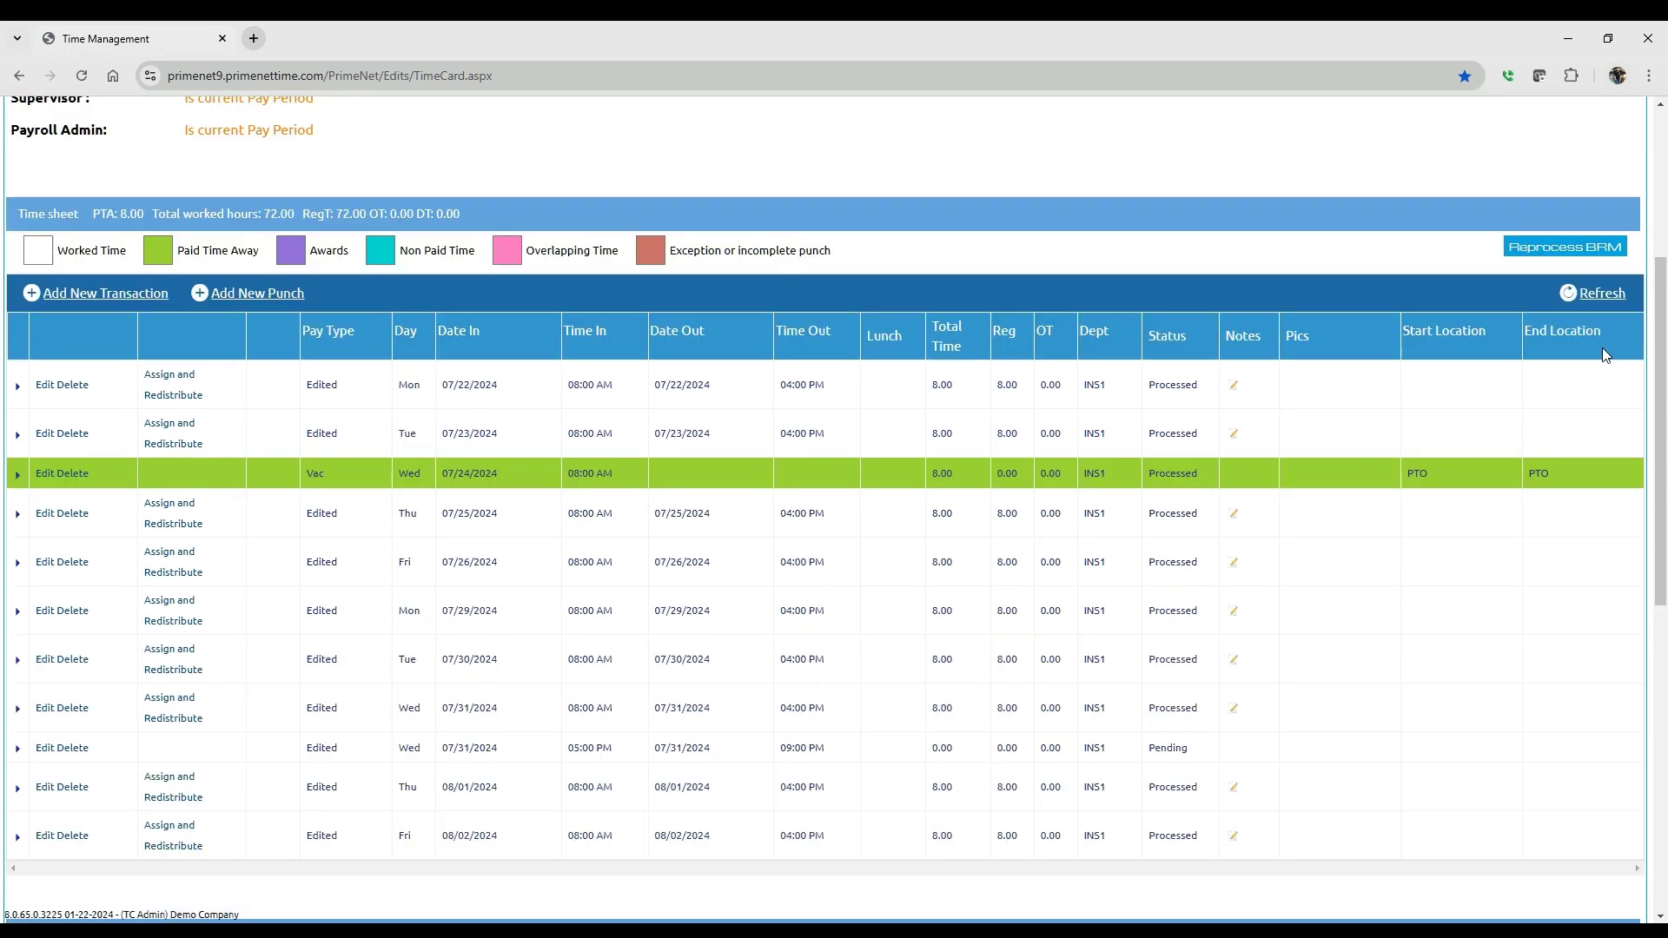
# Refresh the timesheet and compare the 07/31/2024 entries and worked-hour totals with the Schedule section
pyautogui.click(1594, 298)
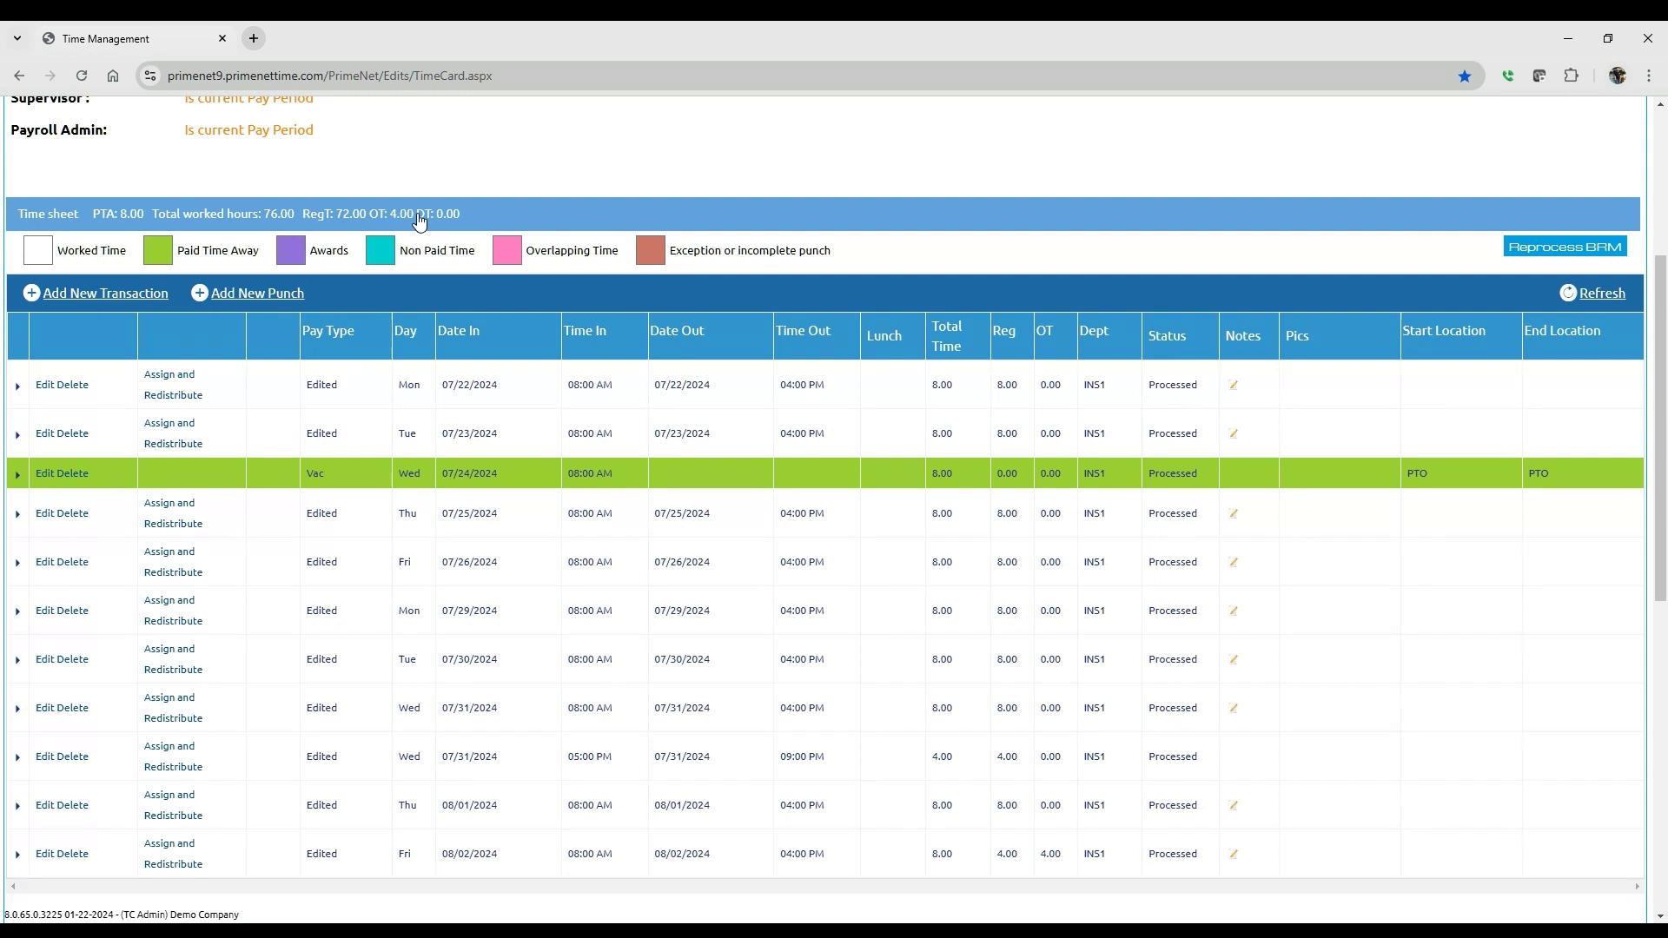
pyautogui.scroll(-3, 771, 580)
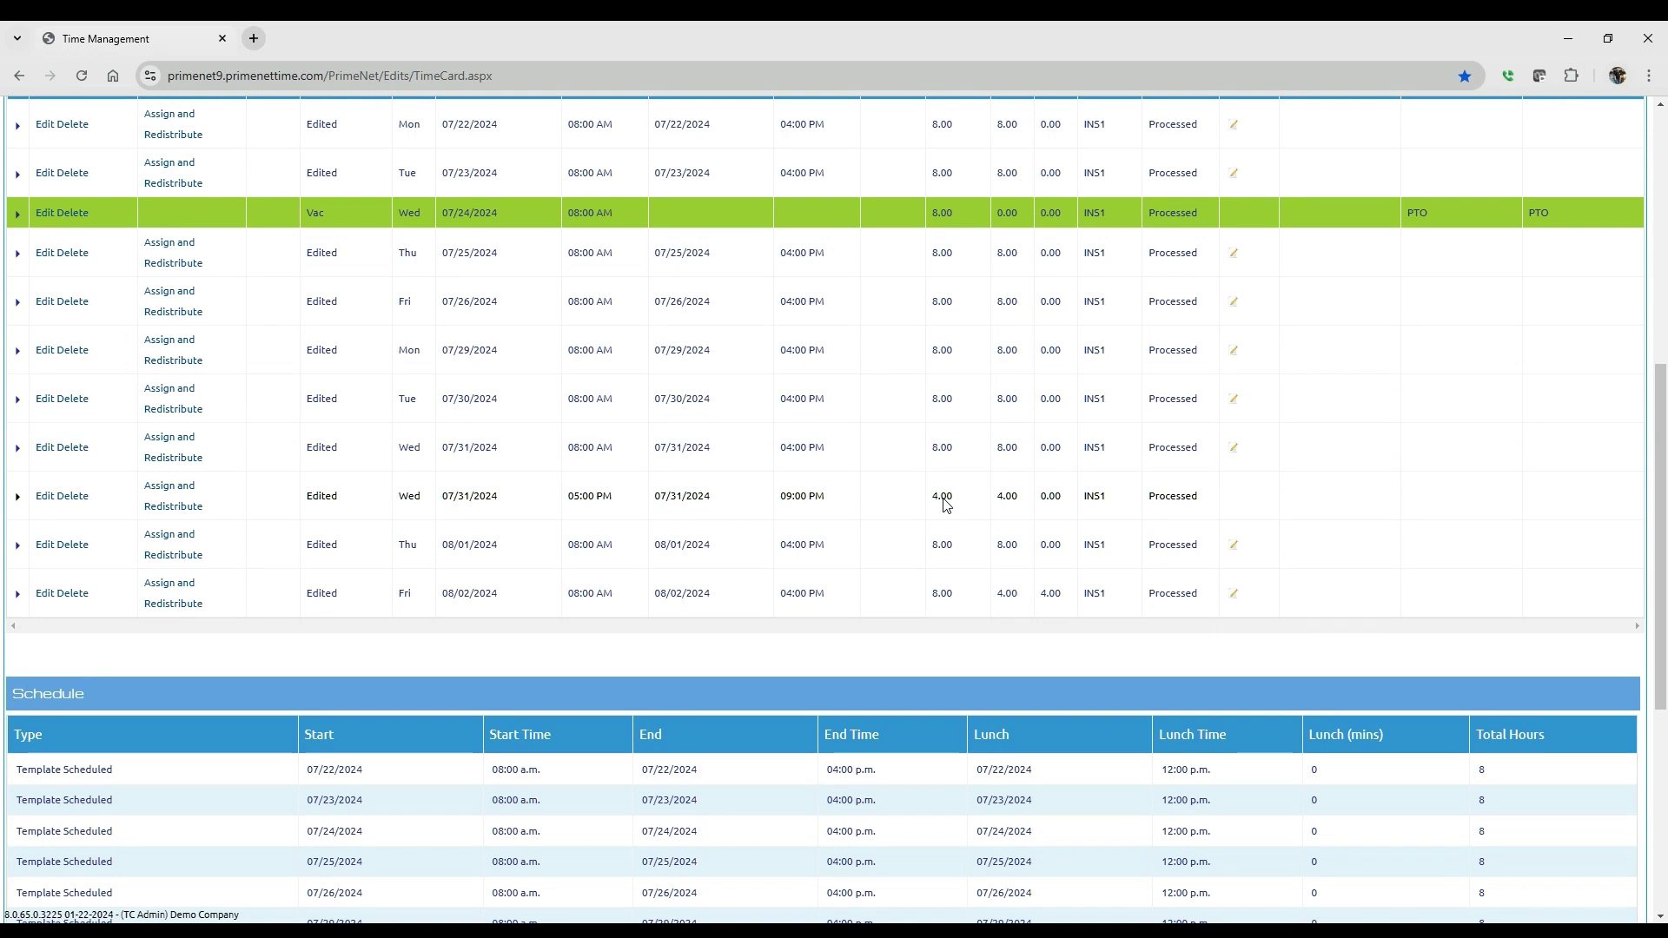
pyautogui.scroll(-4, 945, 504)
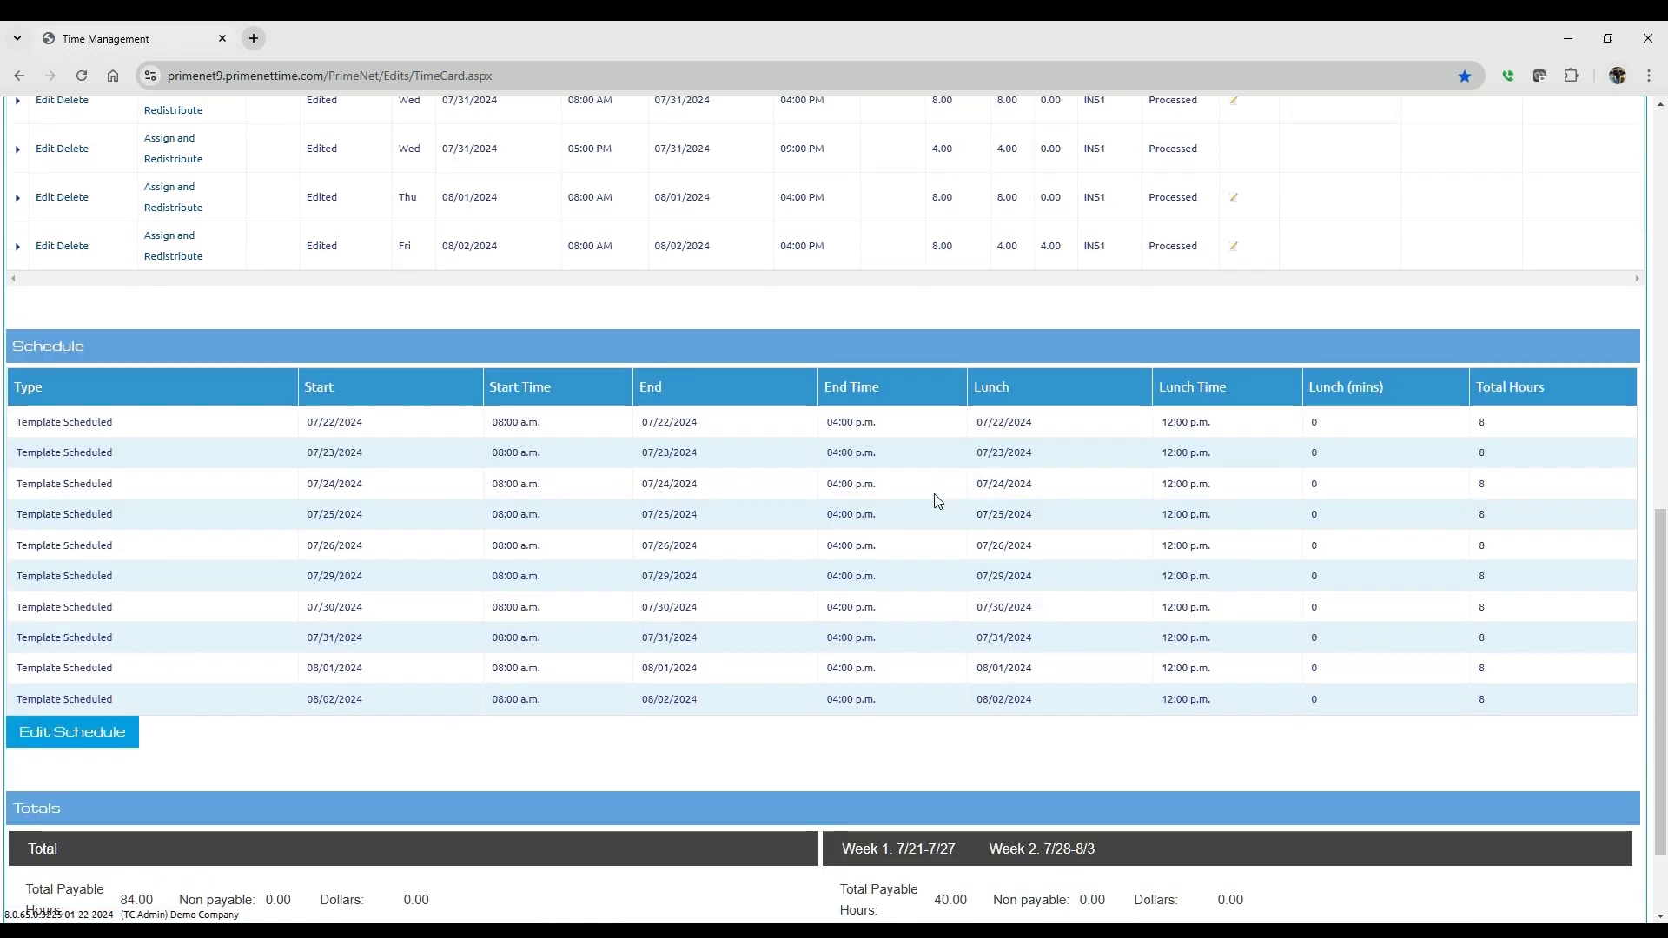
pyautogui.scroll(4, 937, 498)
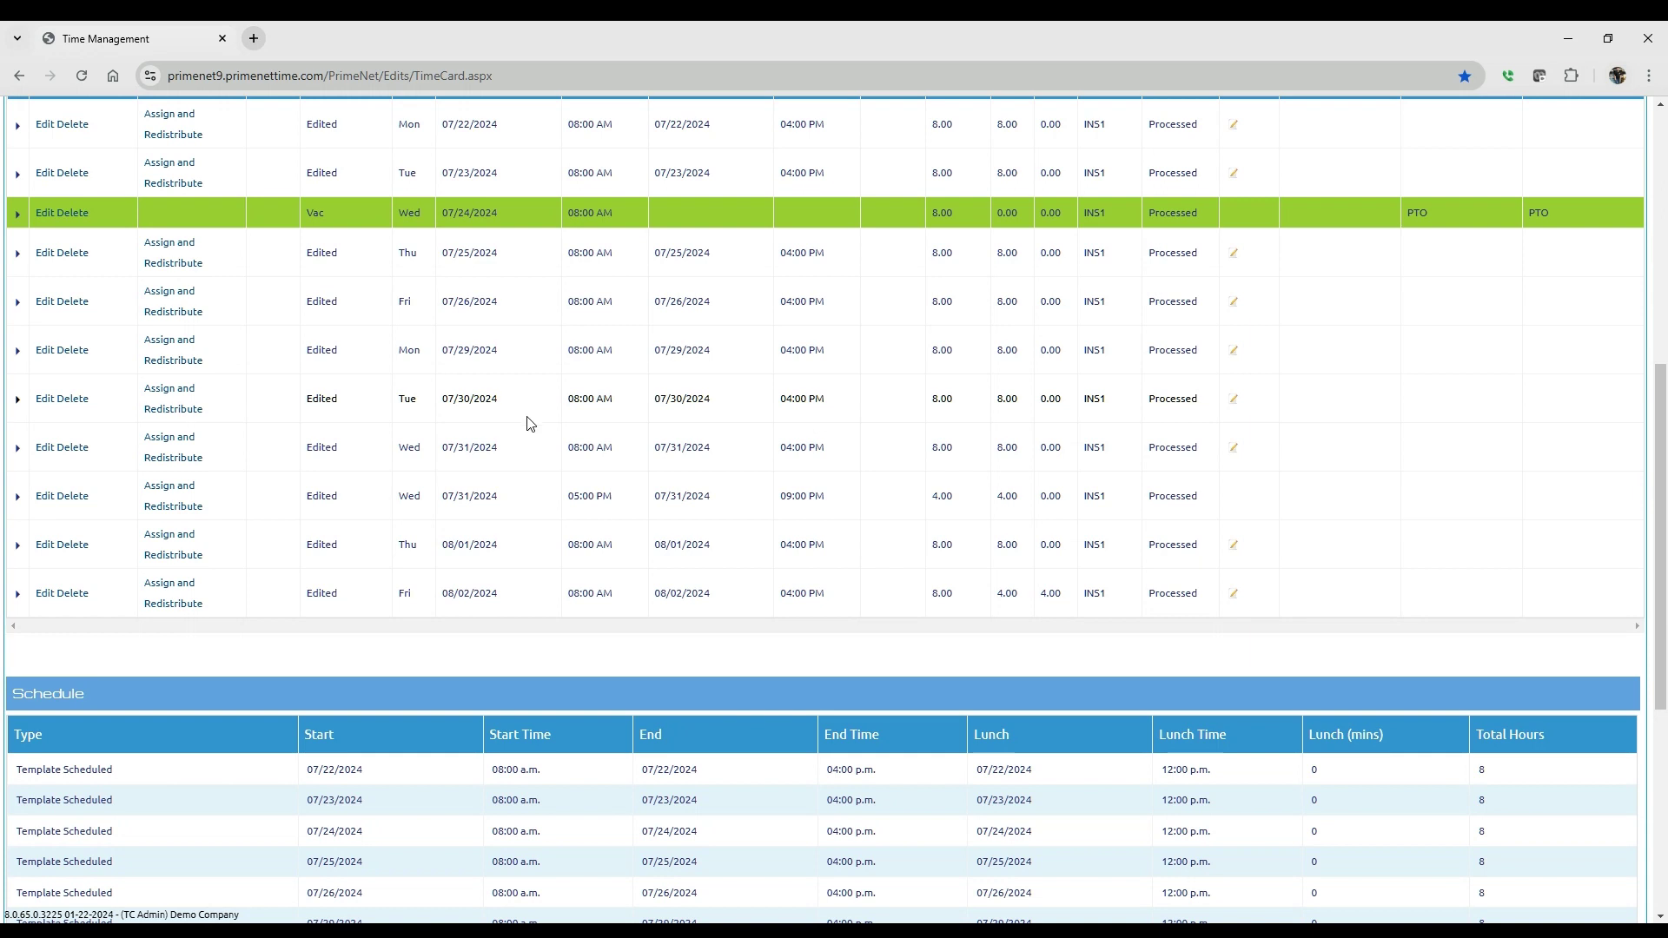
pyautogui.scroll(3, 423, 390)
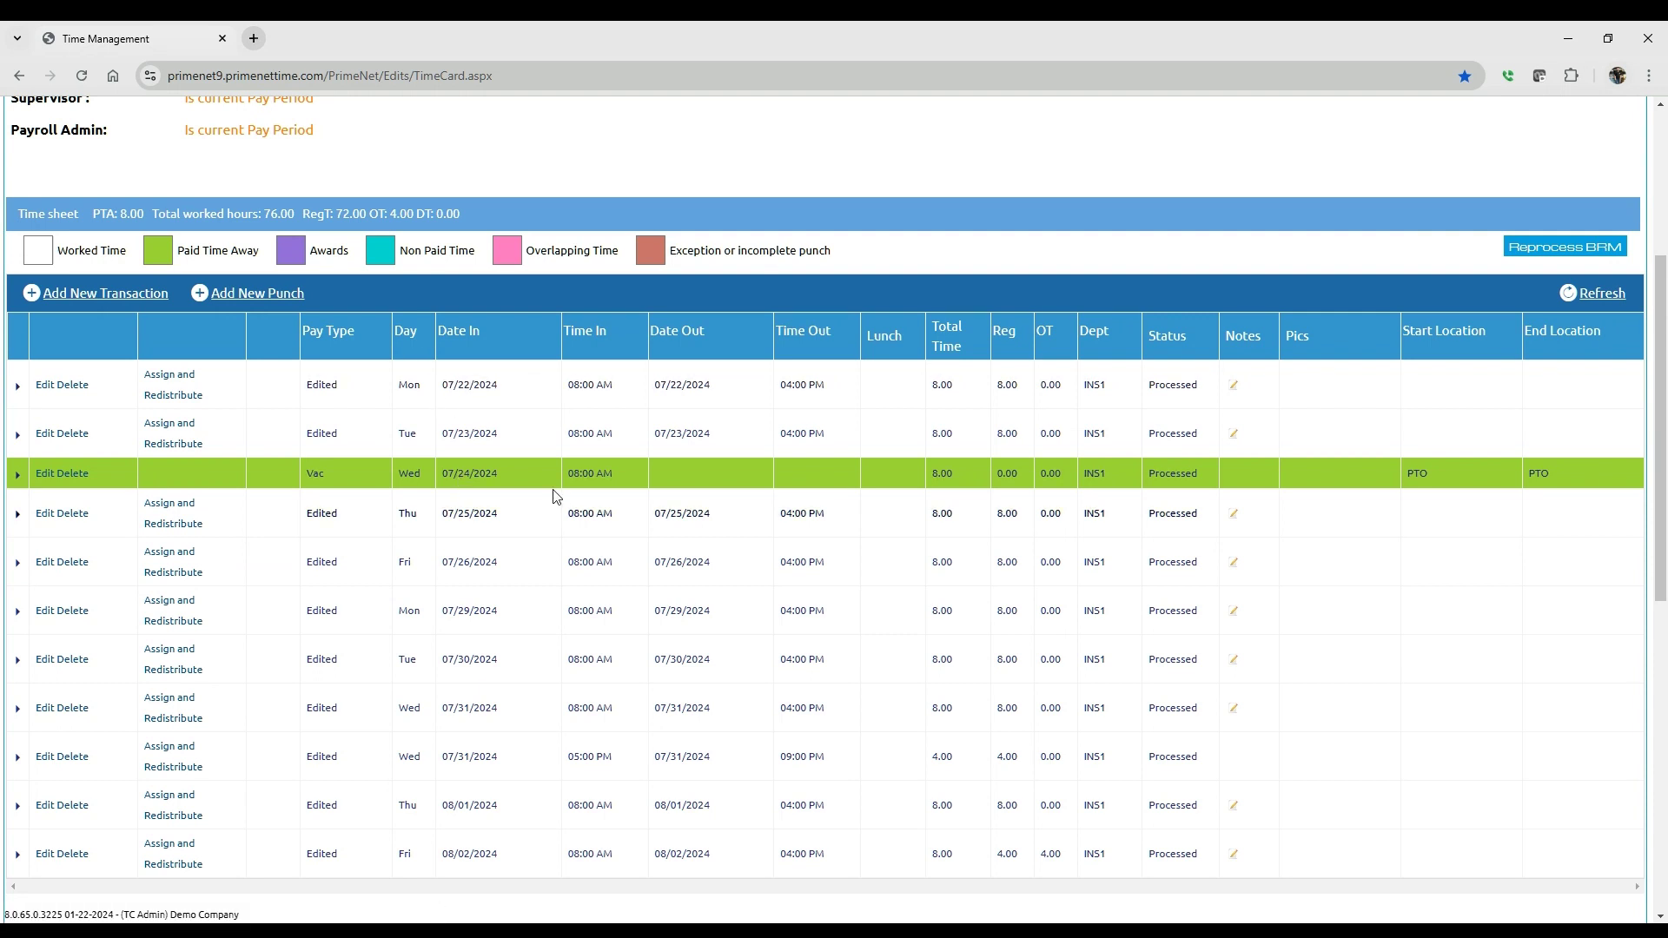
# Delete the Monday 07/22/2024 timesheet entry and refresh the timesheet
pyautogui.click(75, 385)
pyautogui.click(909, 186)
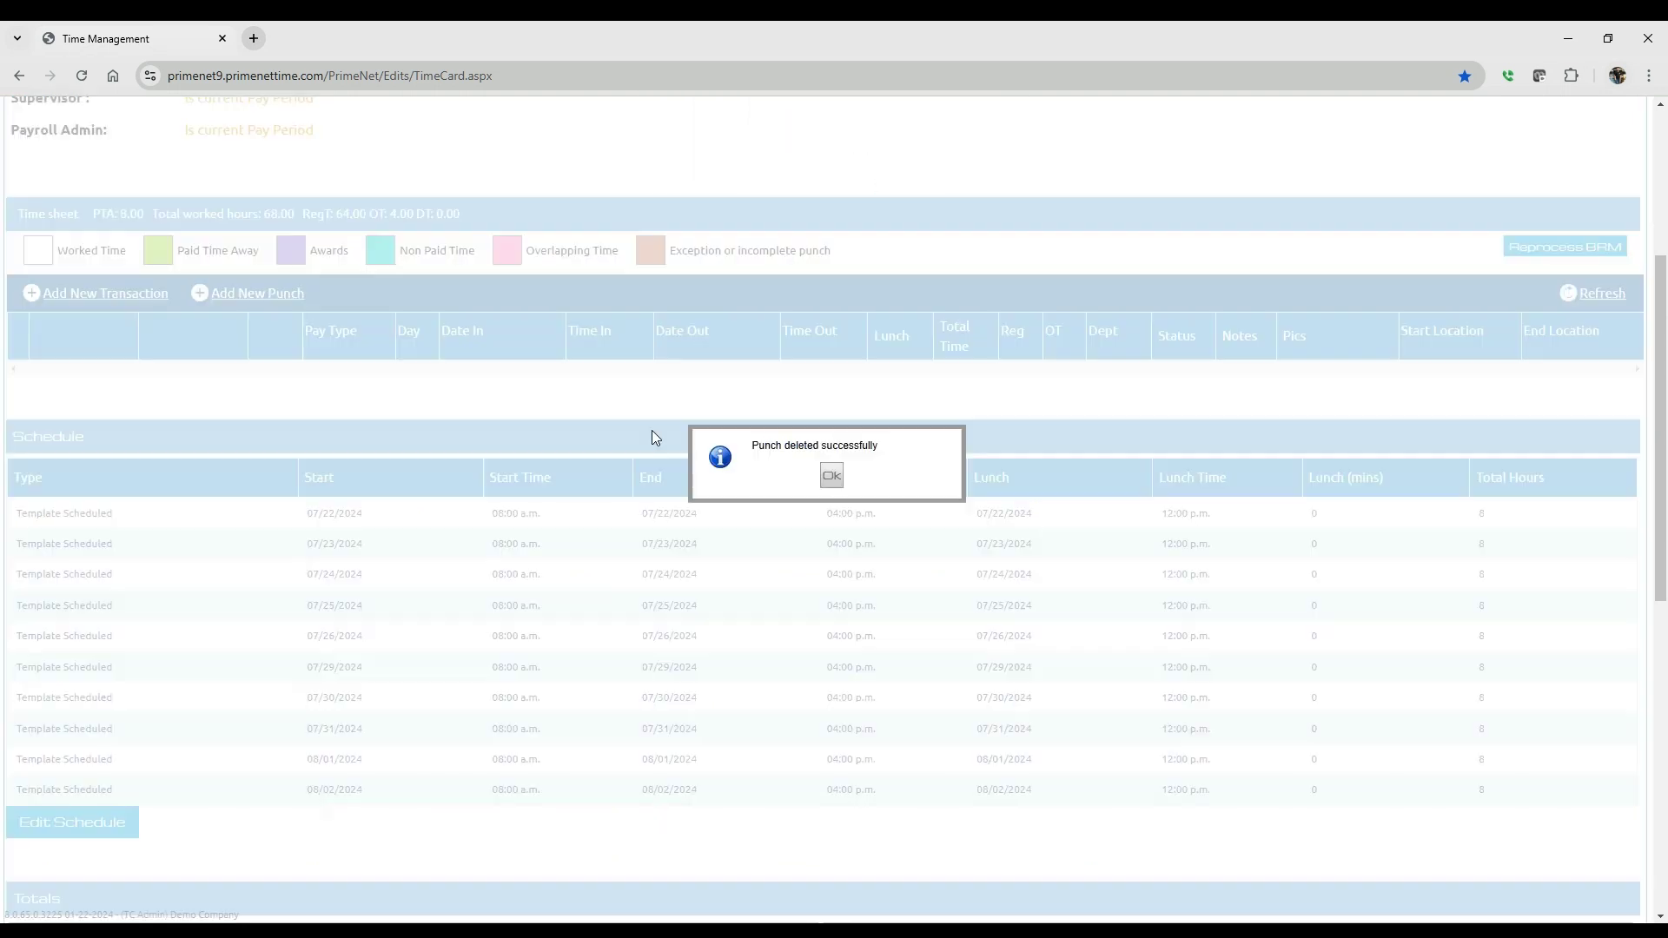
pyautogui.click(830, 477)
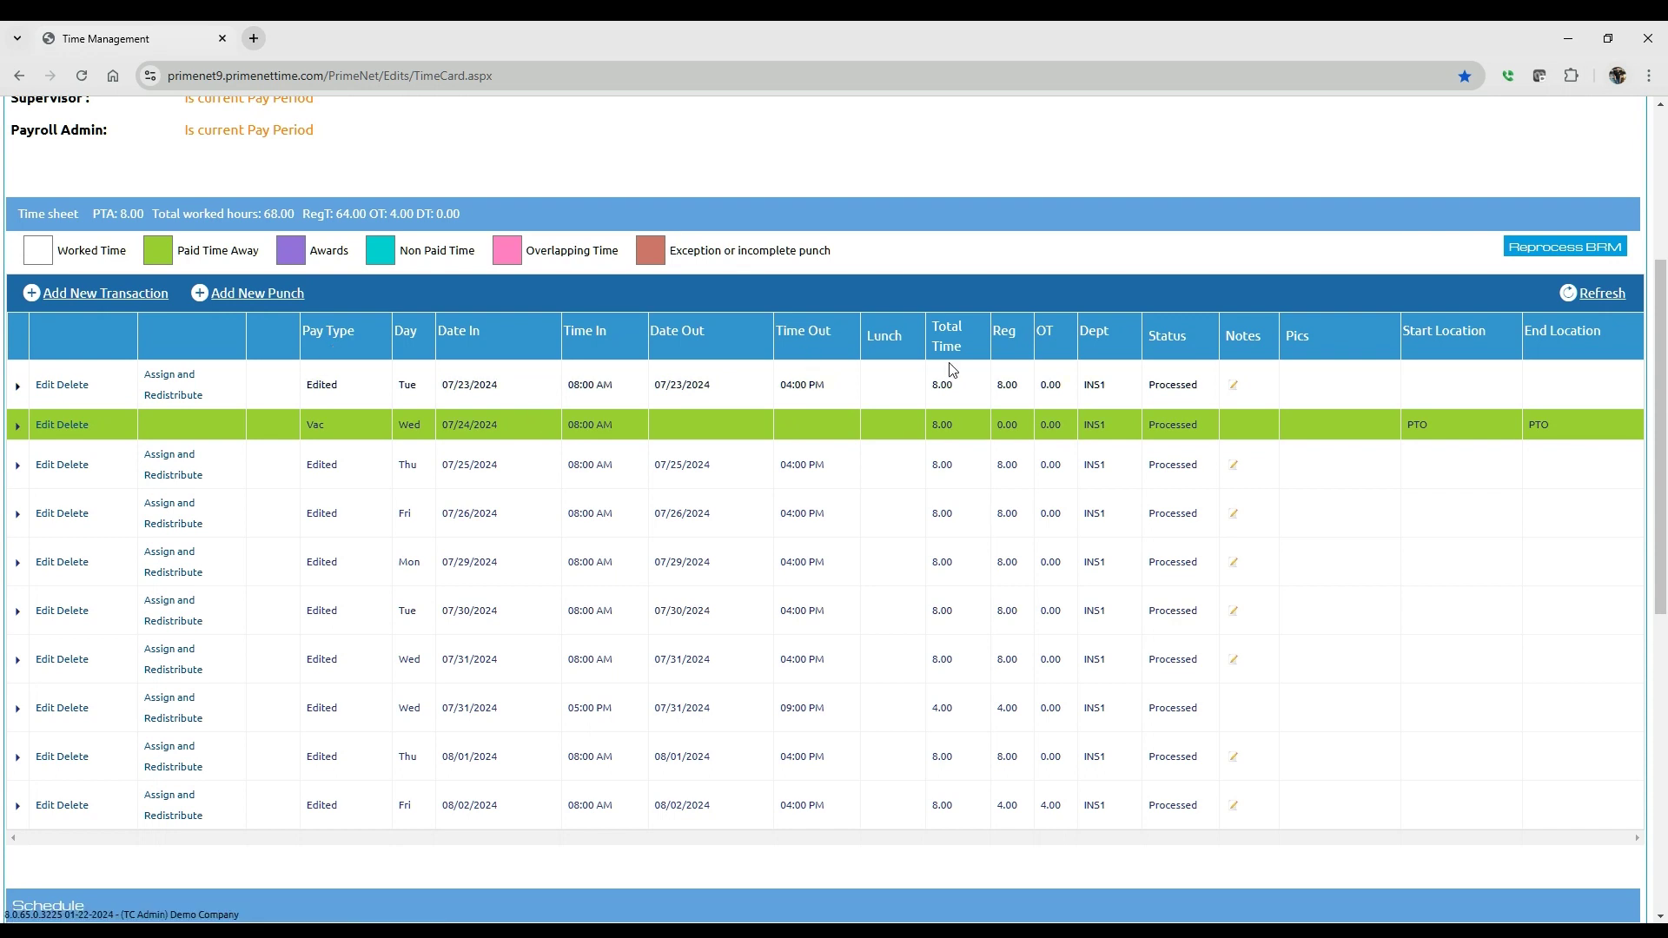
pyautogui.click(1597, 293)
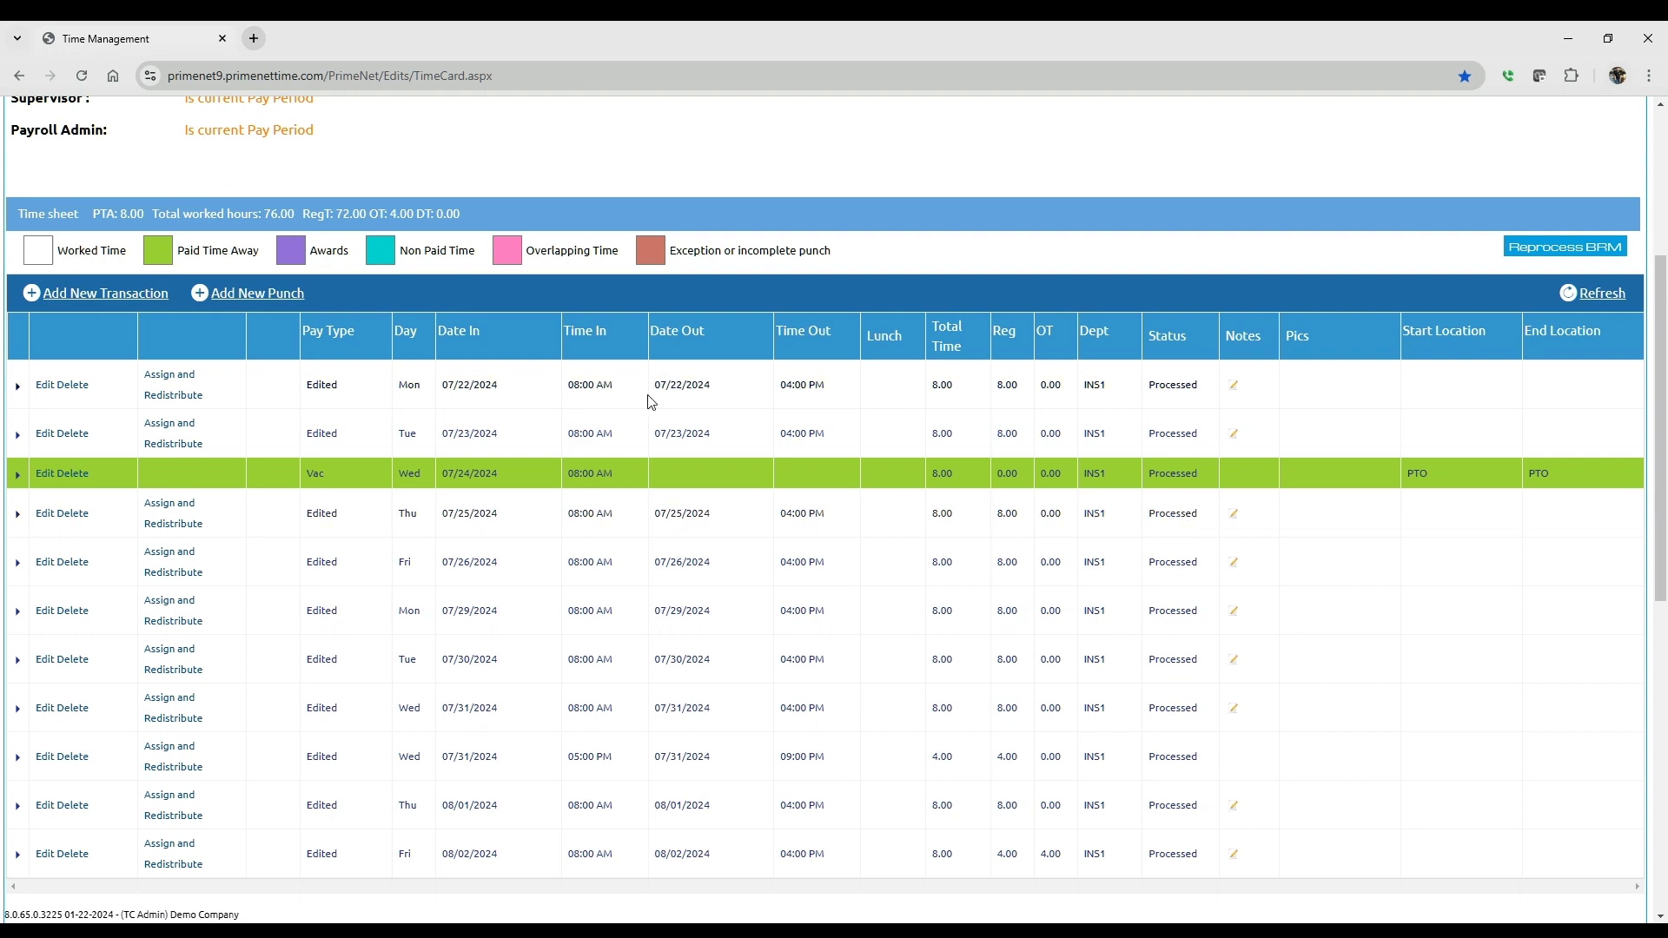
# Open the schedule editor and browse the 7/28 week and the seven days from 7/23, ending on the week of 7/21/2024
pyautogui.scroll(-7, 608, 393)
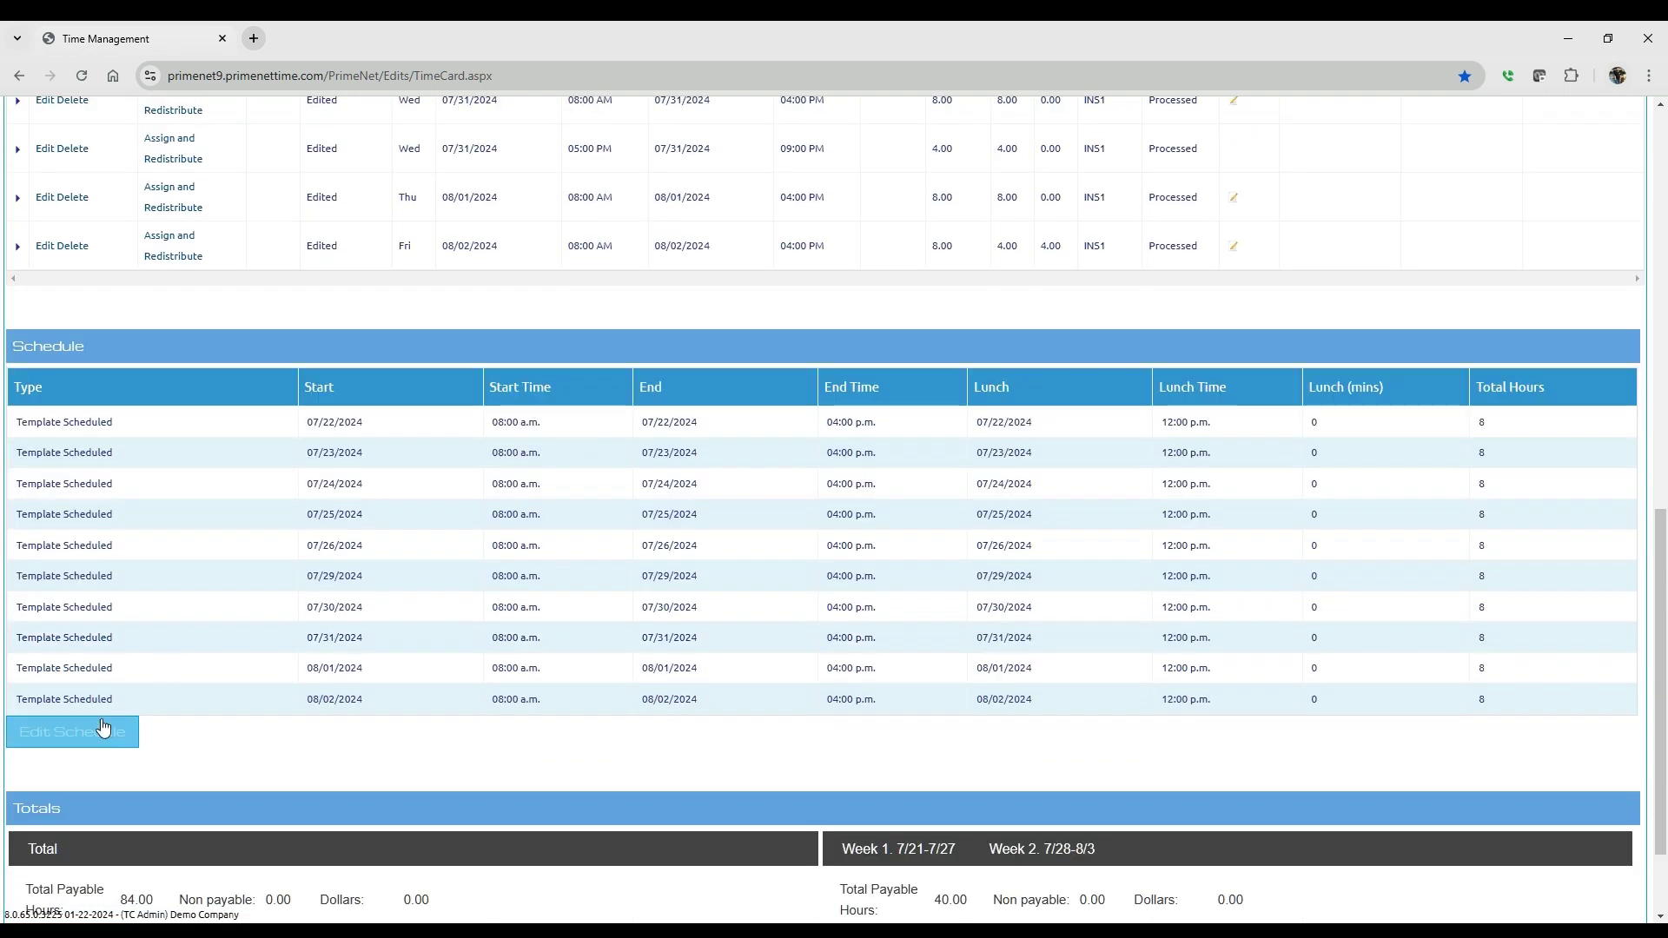
pyautogui.click(68, 736)
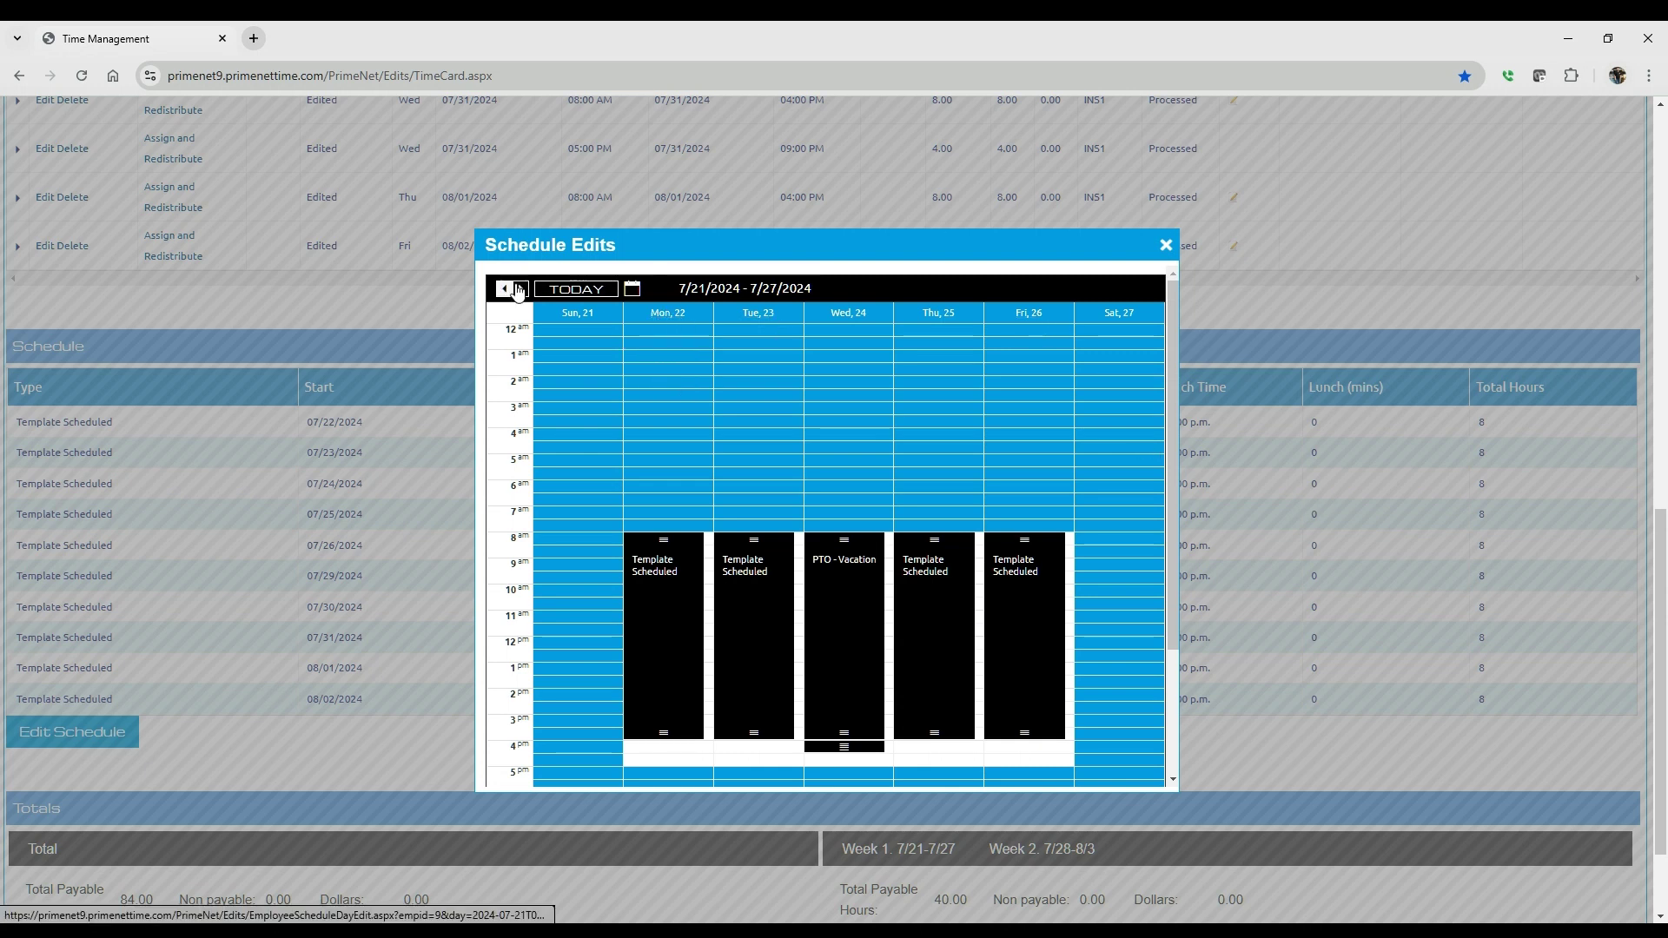
pyautogui.click(519, 289)
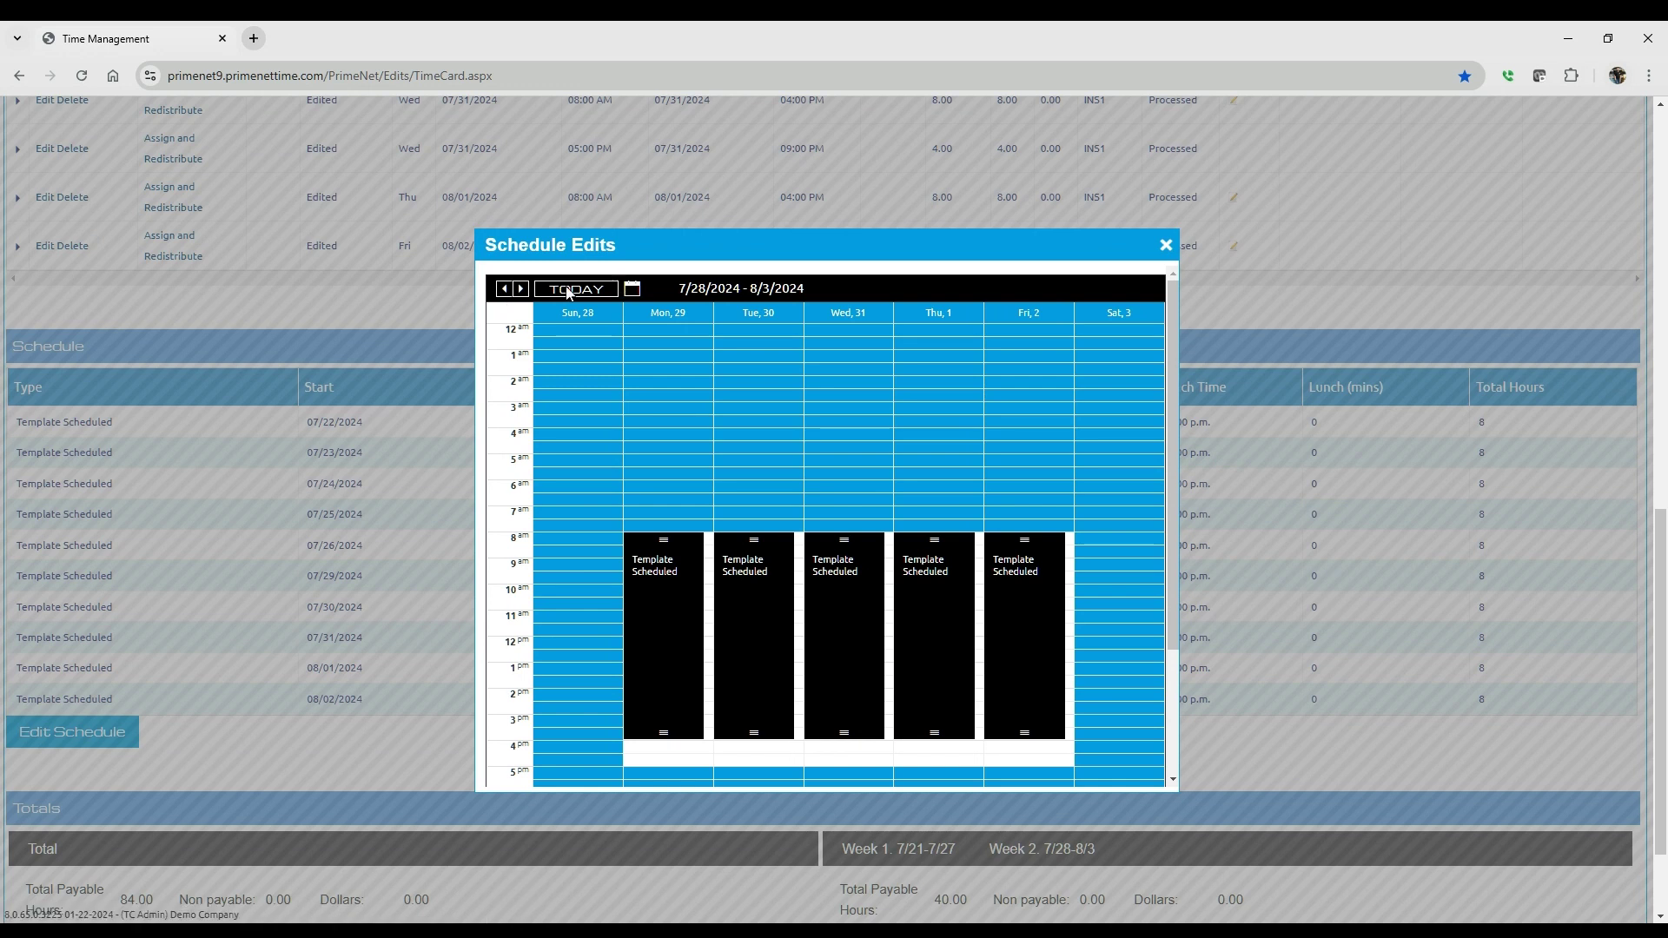
pyautogui.click(503, 290)
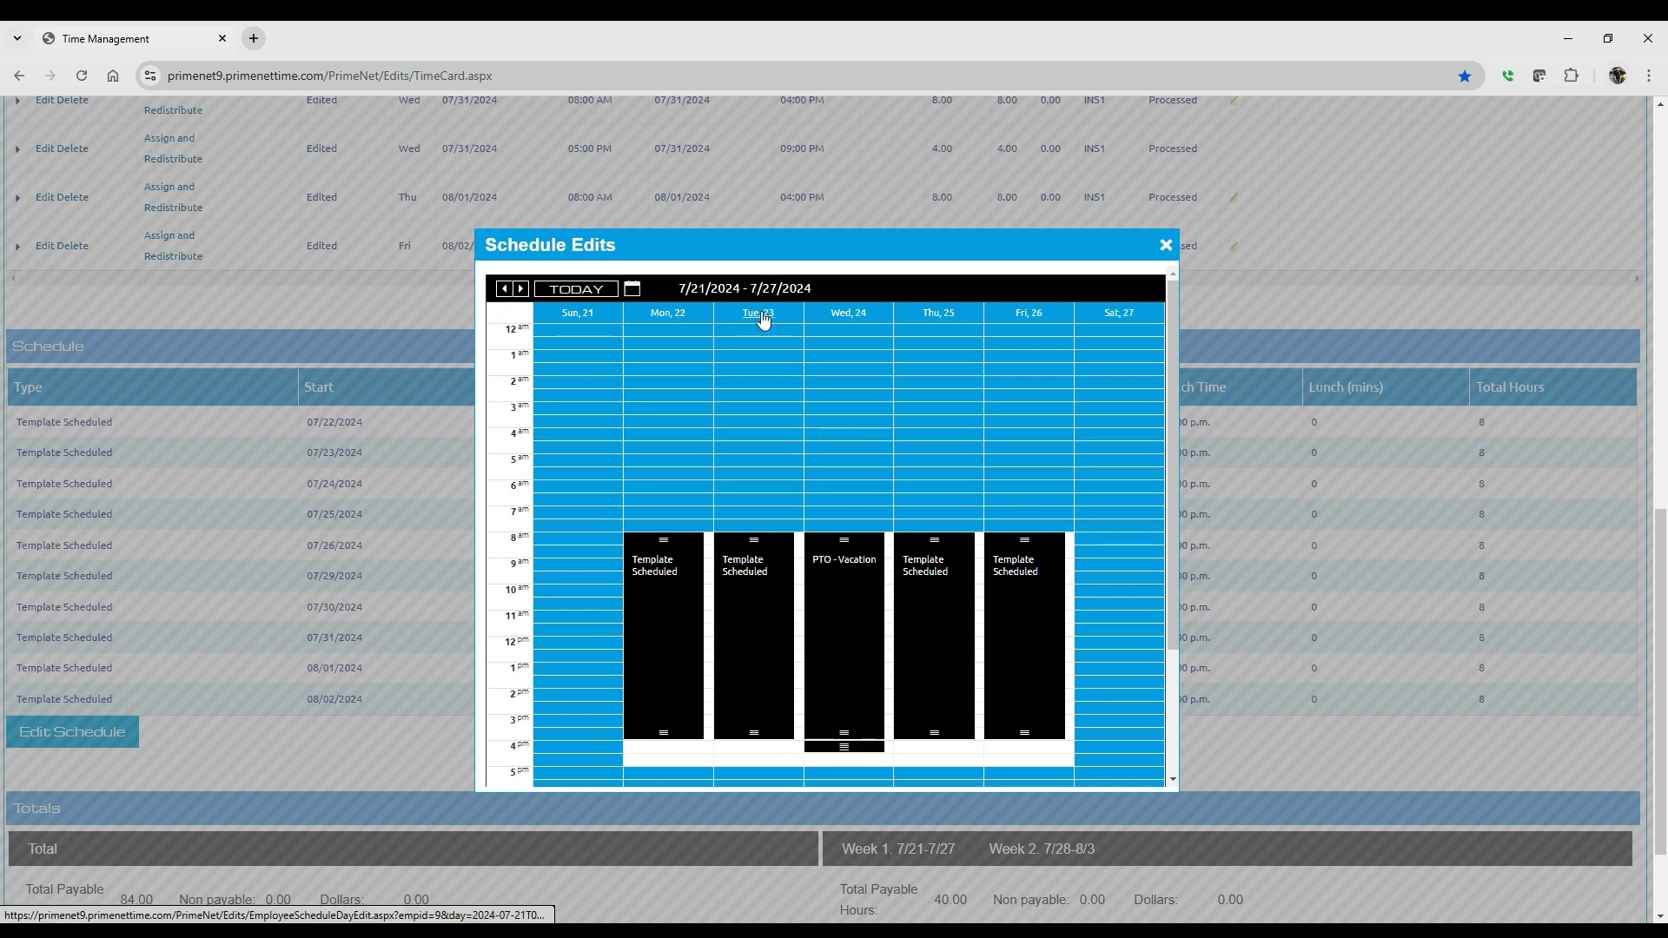
pyautogui.click(633, 292)
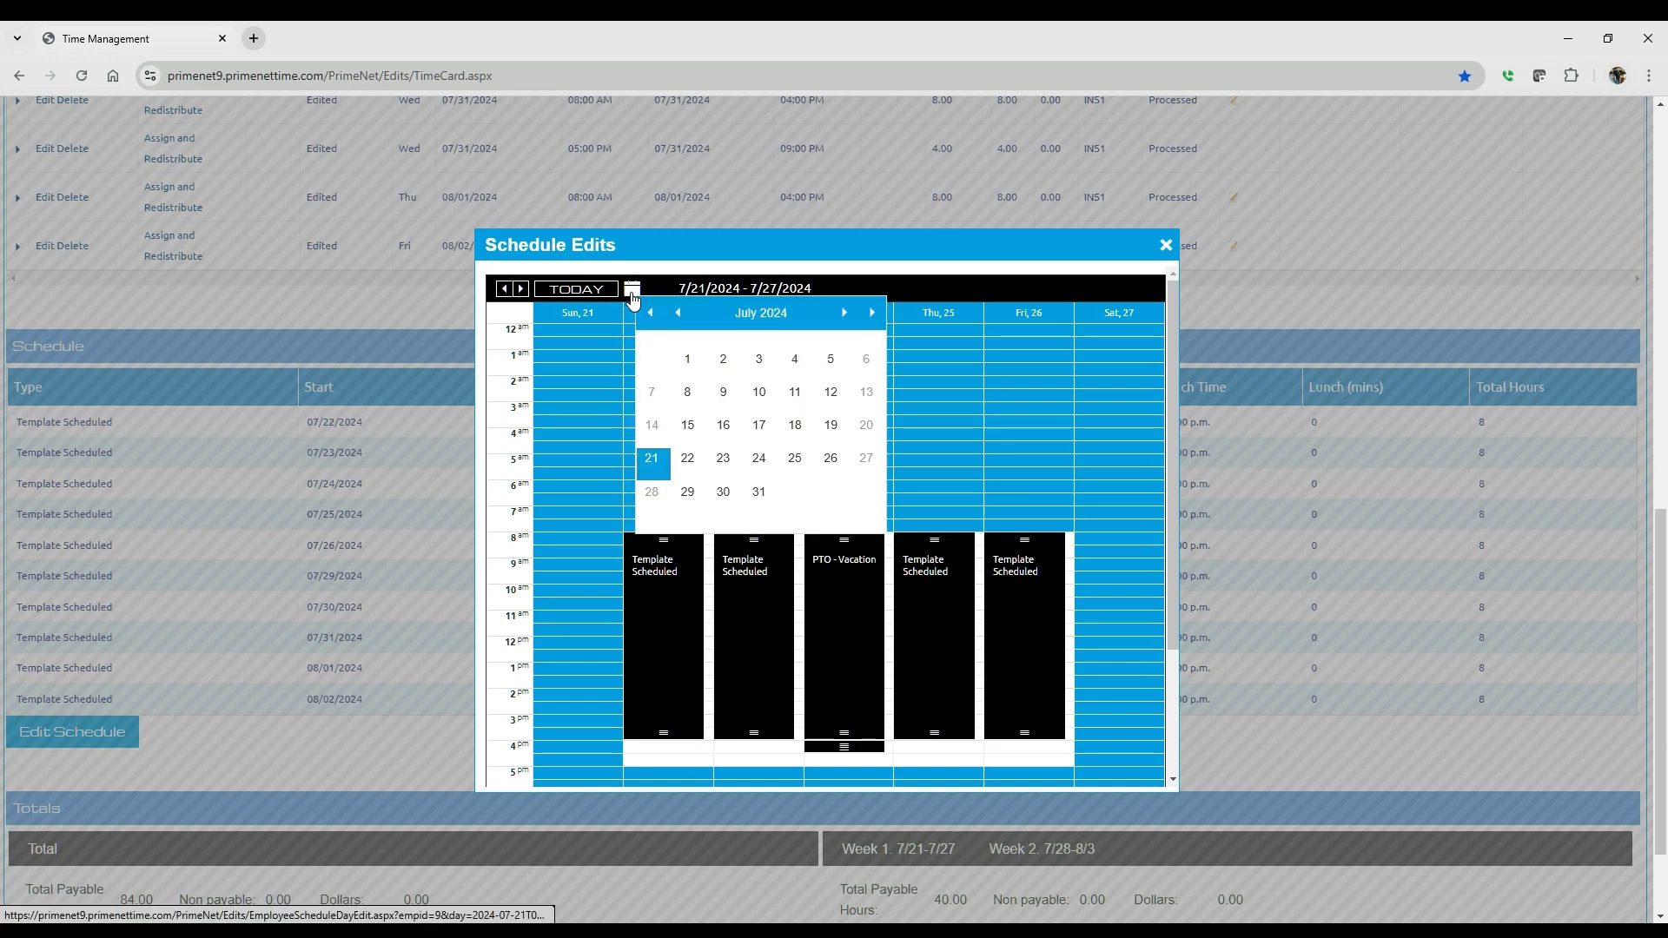
pyautogui.click(725, 466)
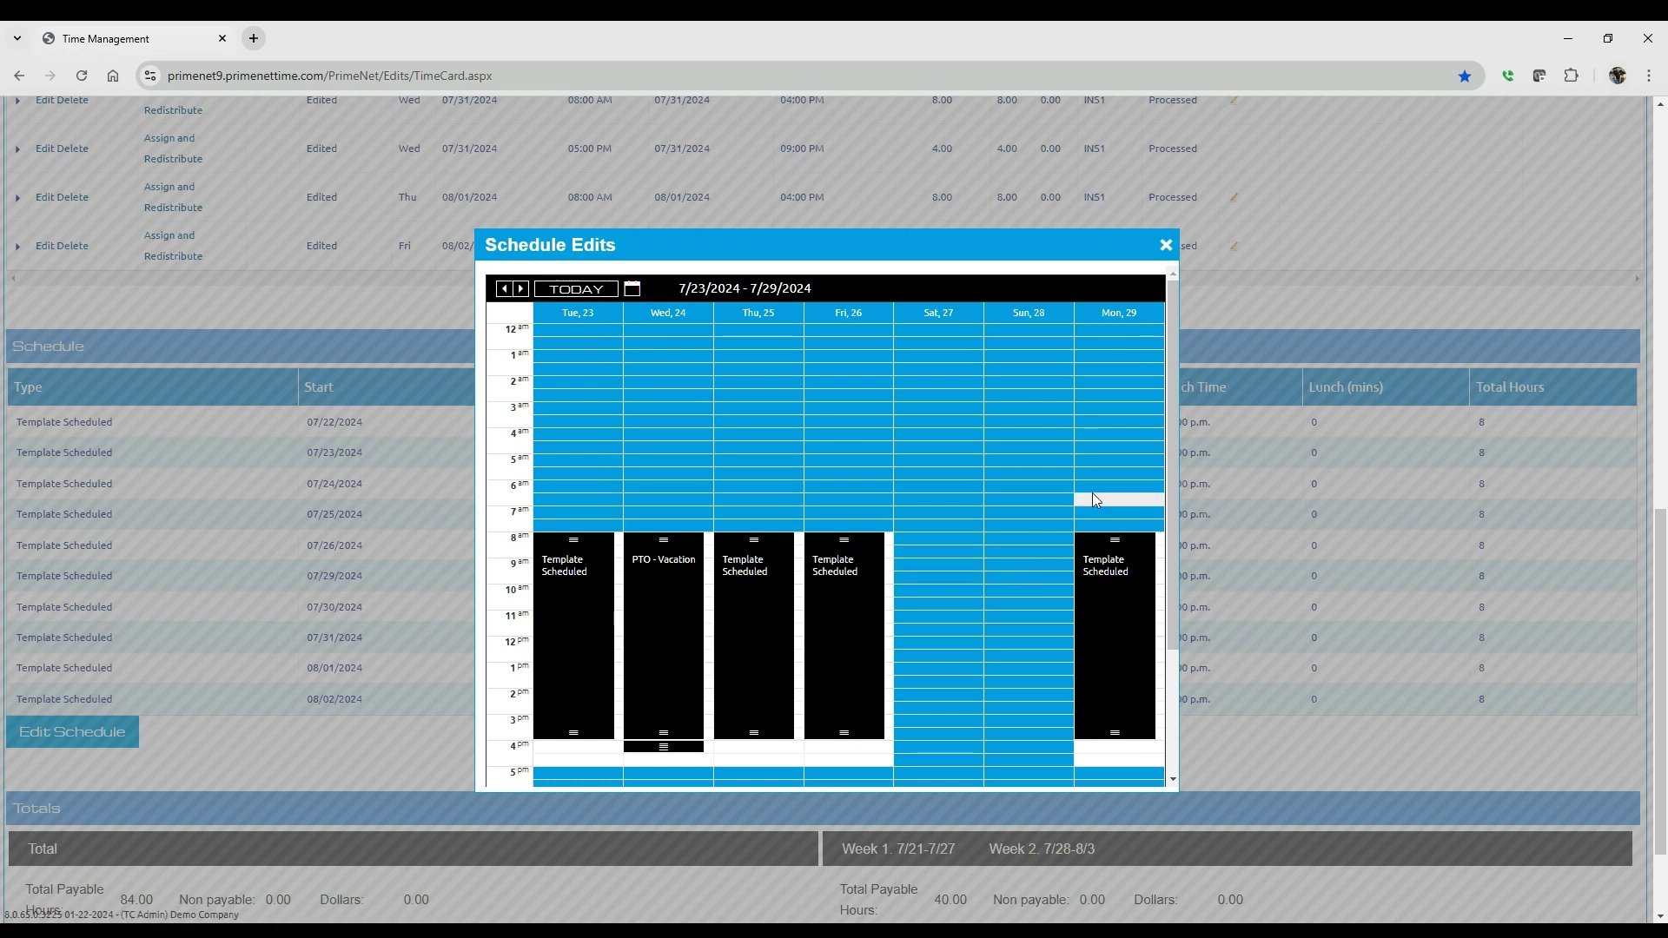
pyautogui.click(641, 297)
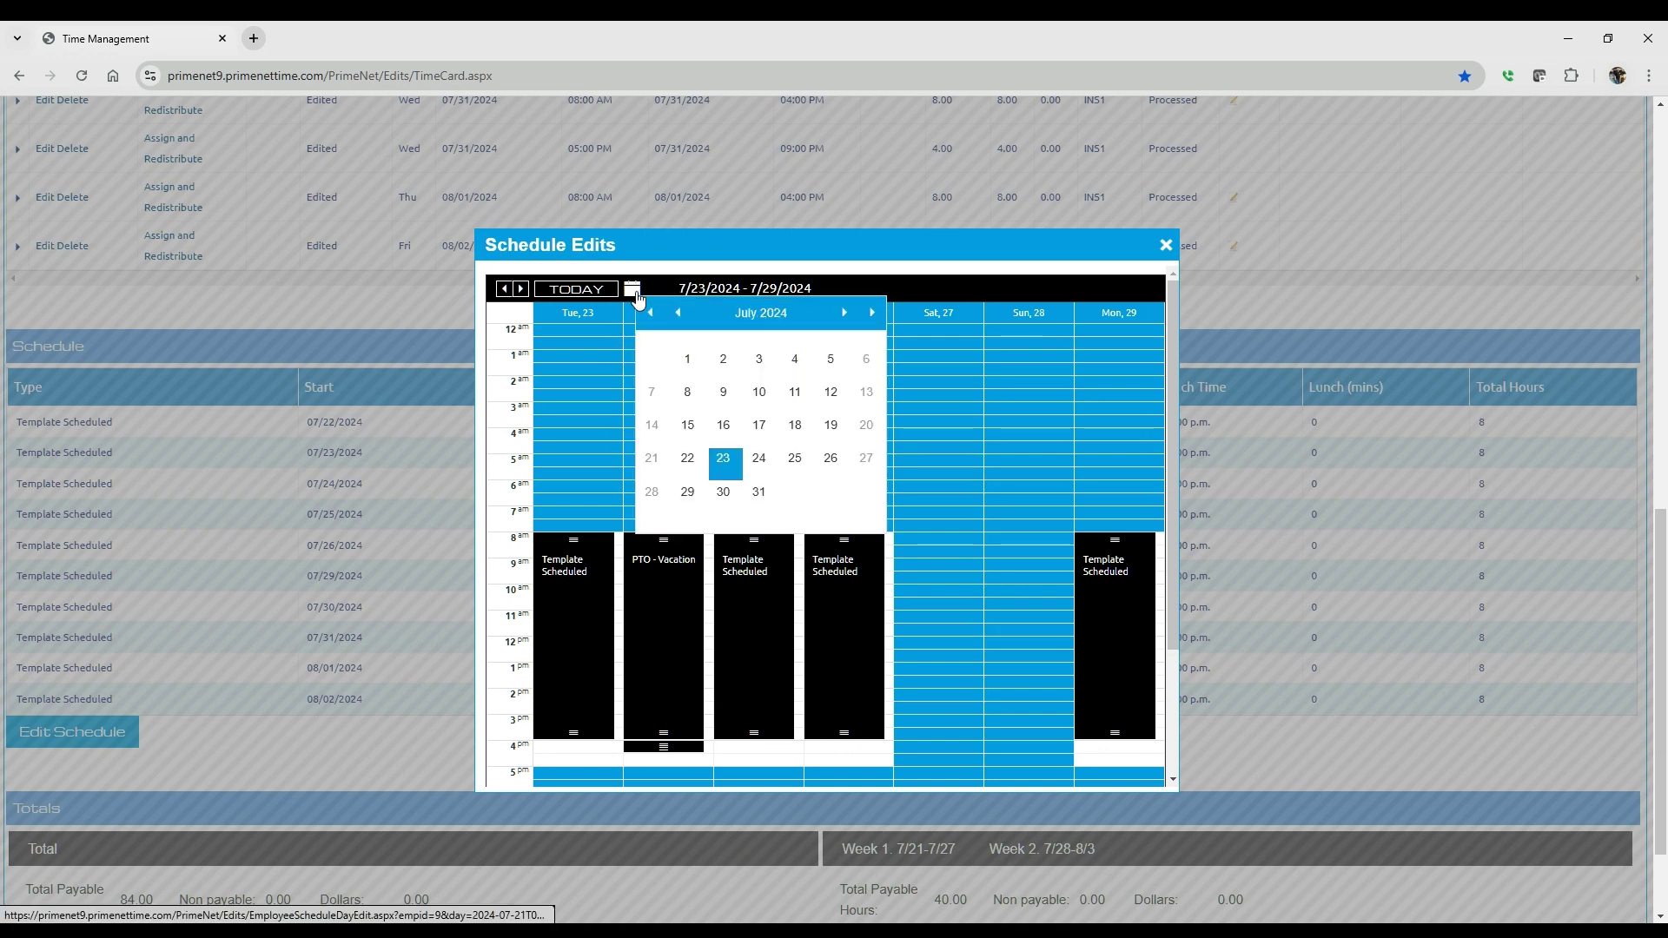
pyautogui.click(653, 462)
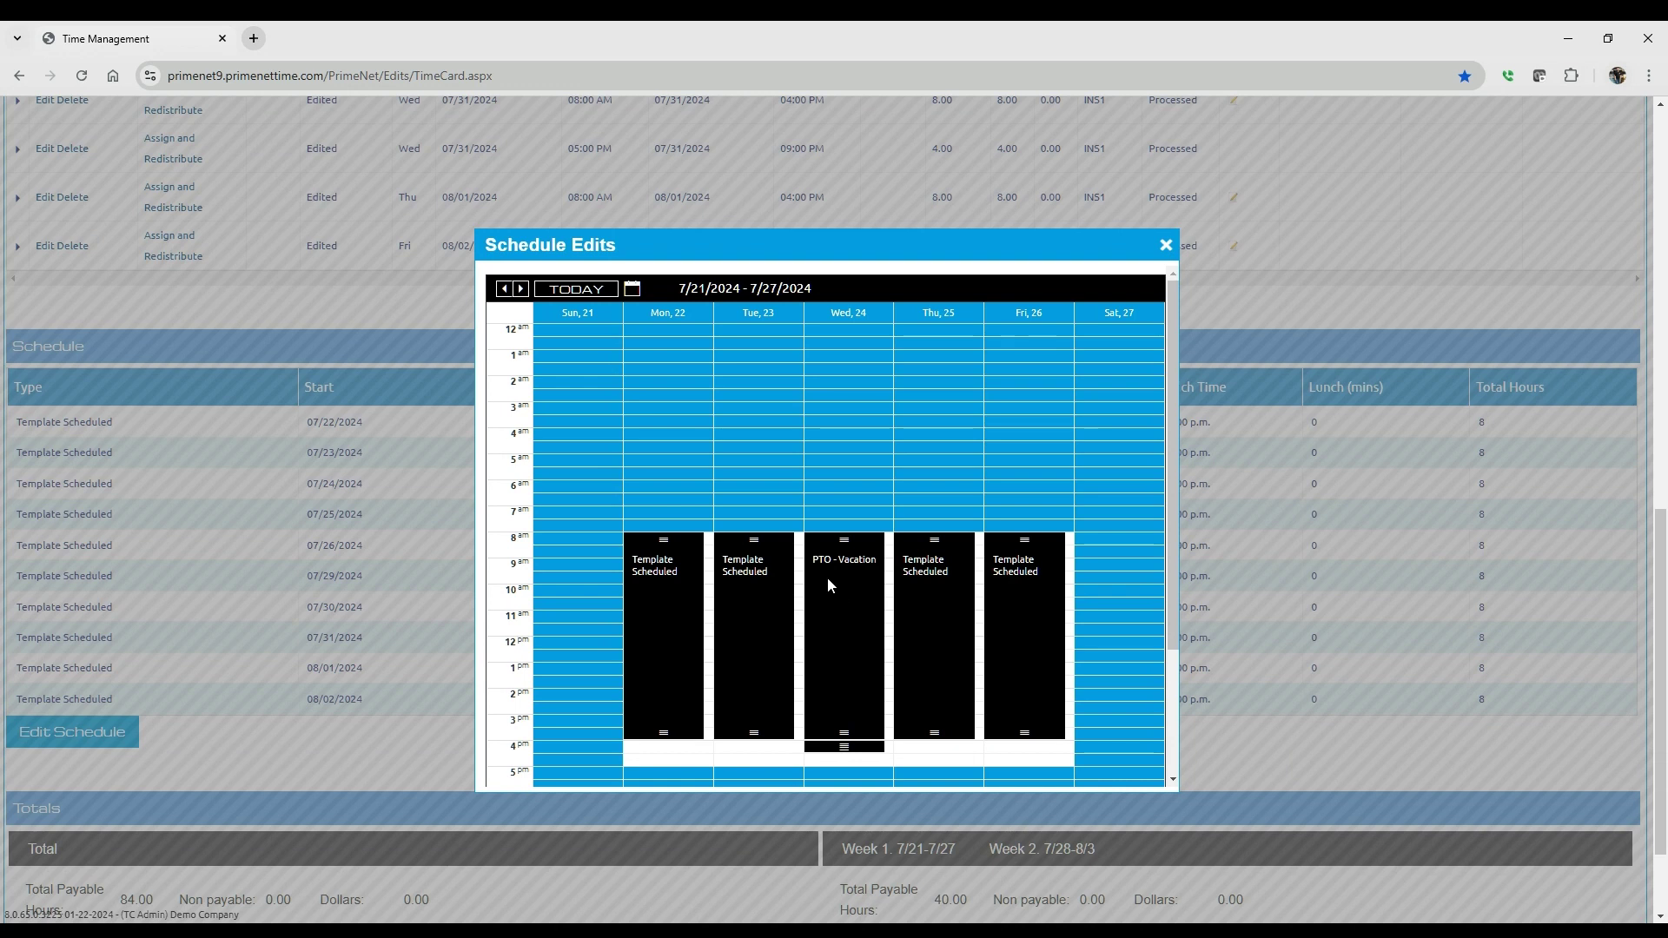
# Open Monday 07/22's schedule for editing, review its start, end and lunch times, and close it without changes
pyautogui.rightClick(659, 620)
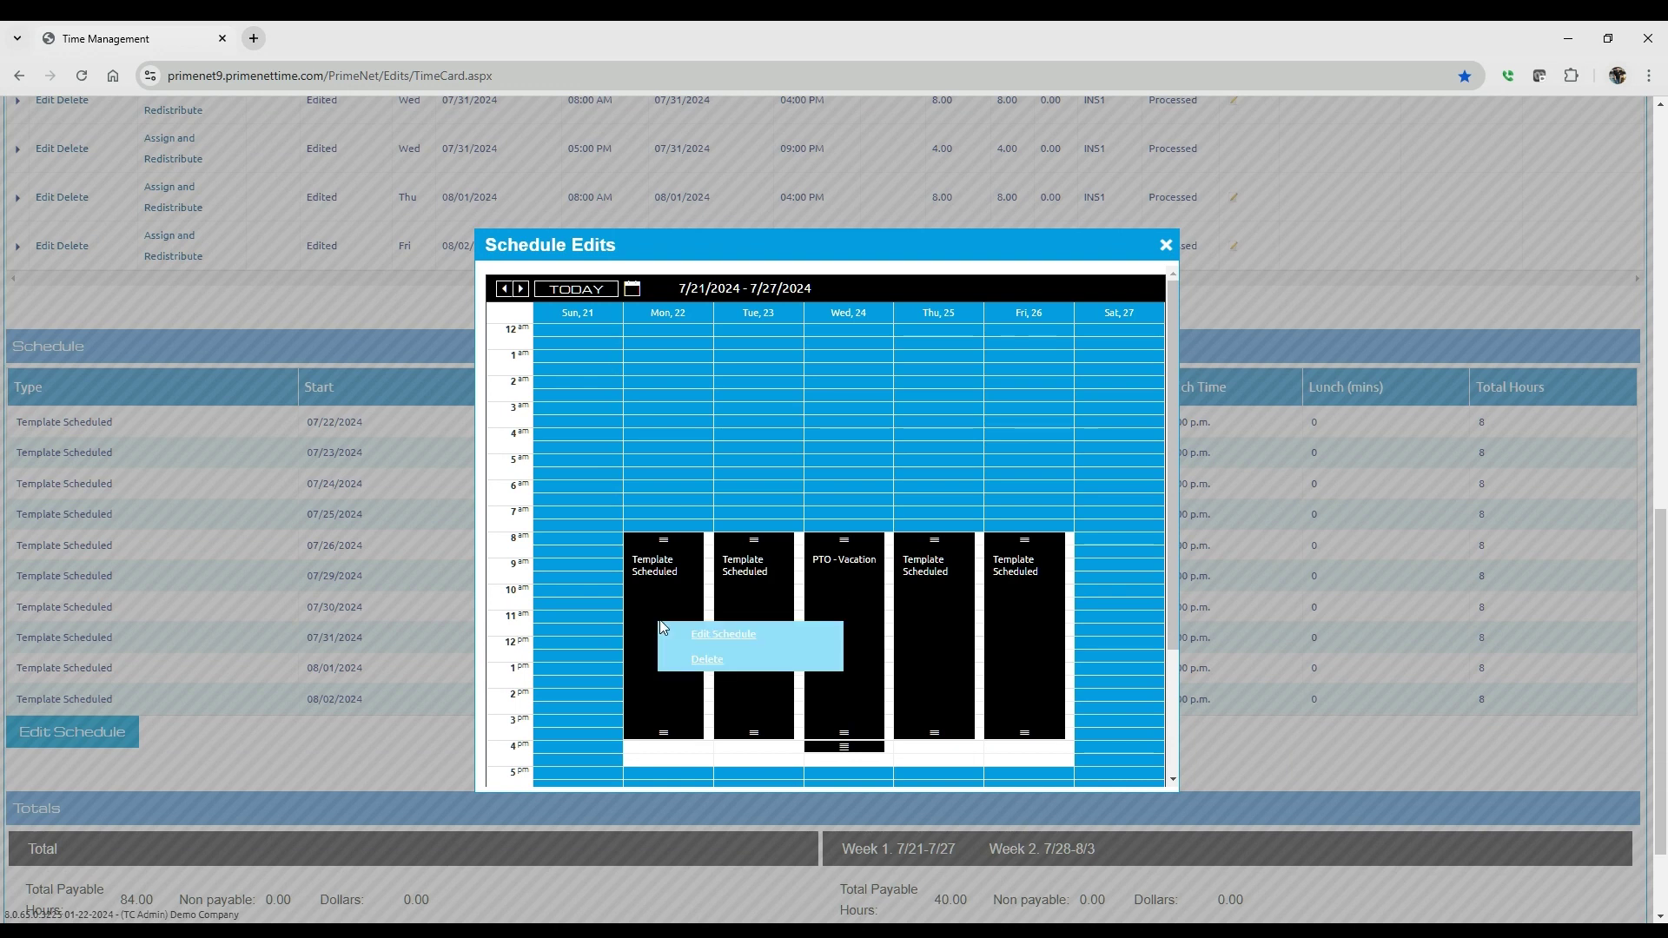
pyautogui.click(724, 635)
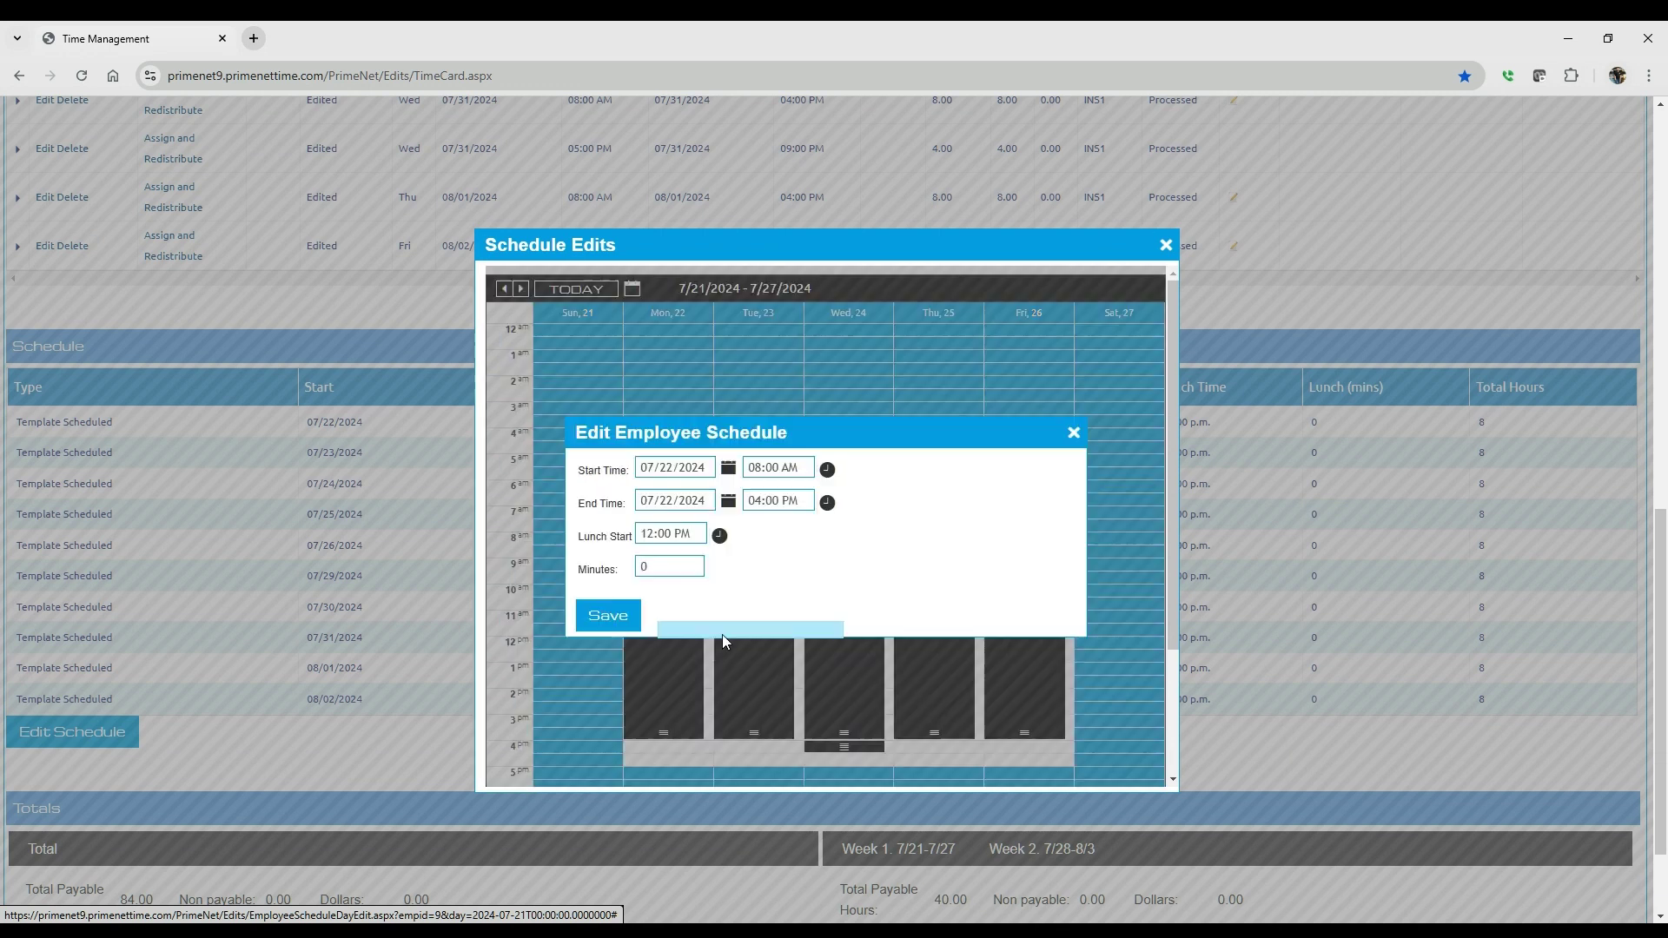
pyautogui.tripleClick(767, 469)
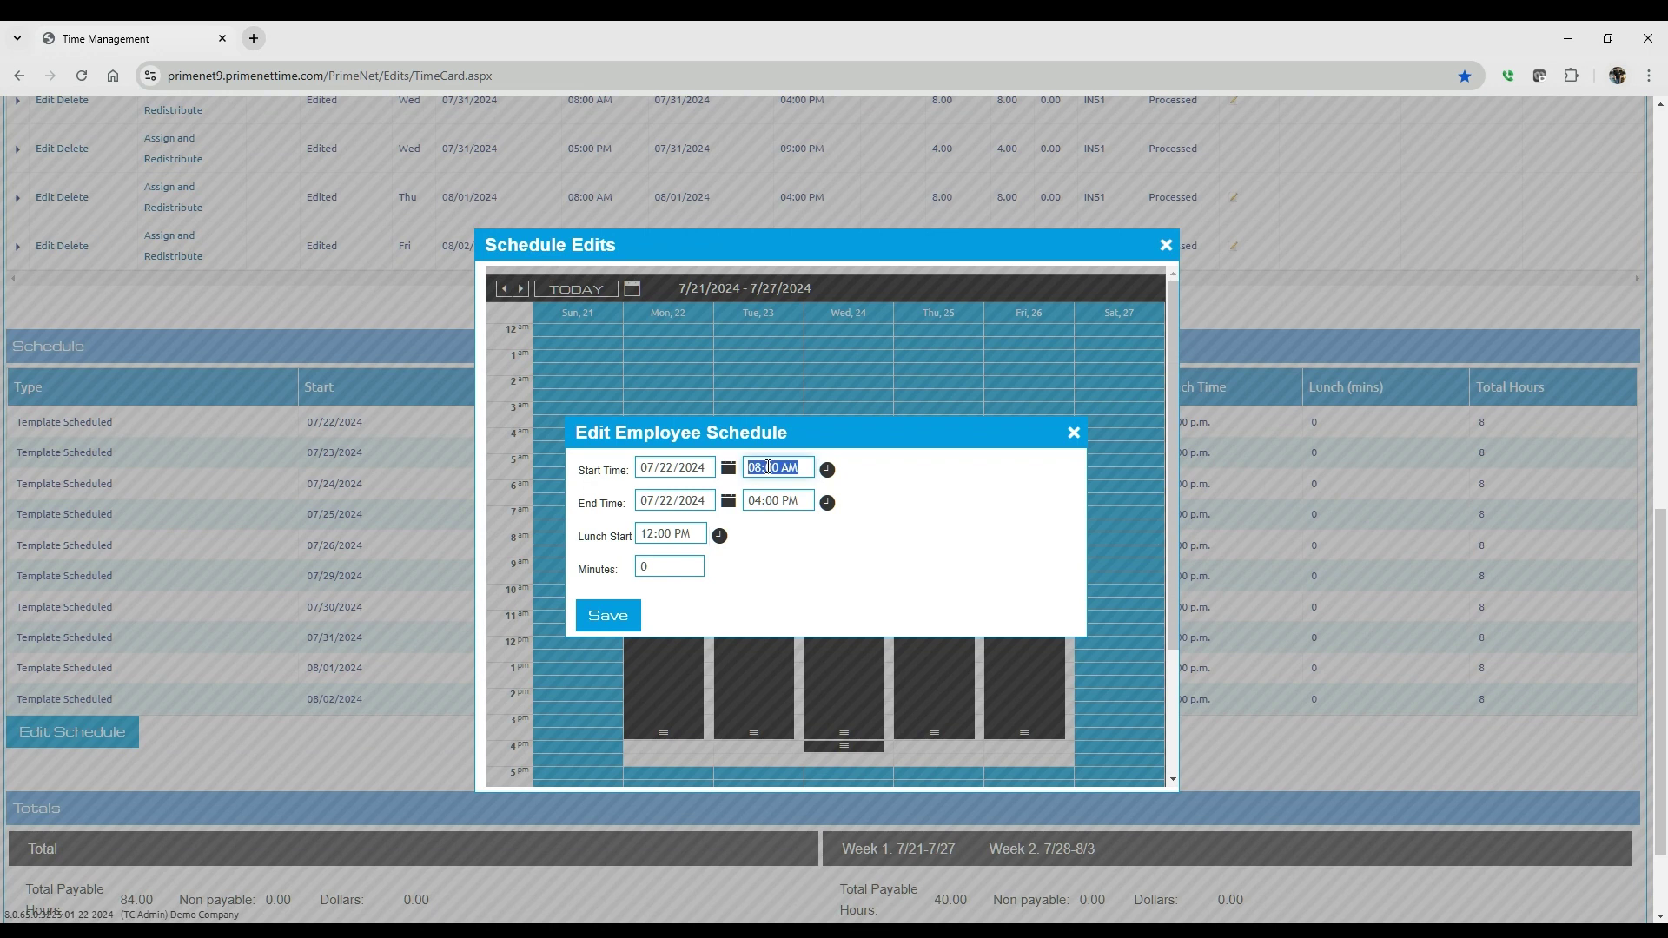
pyautogui.tripleClick(762, 508)
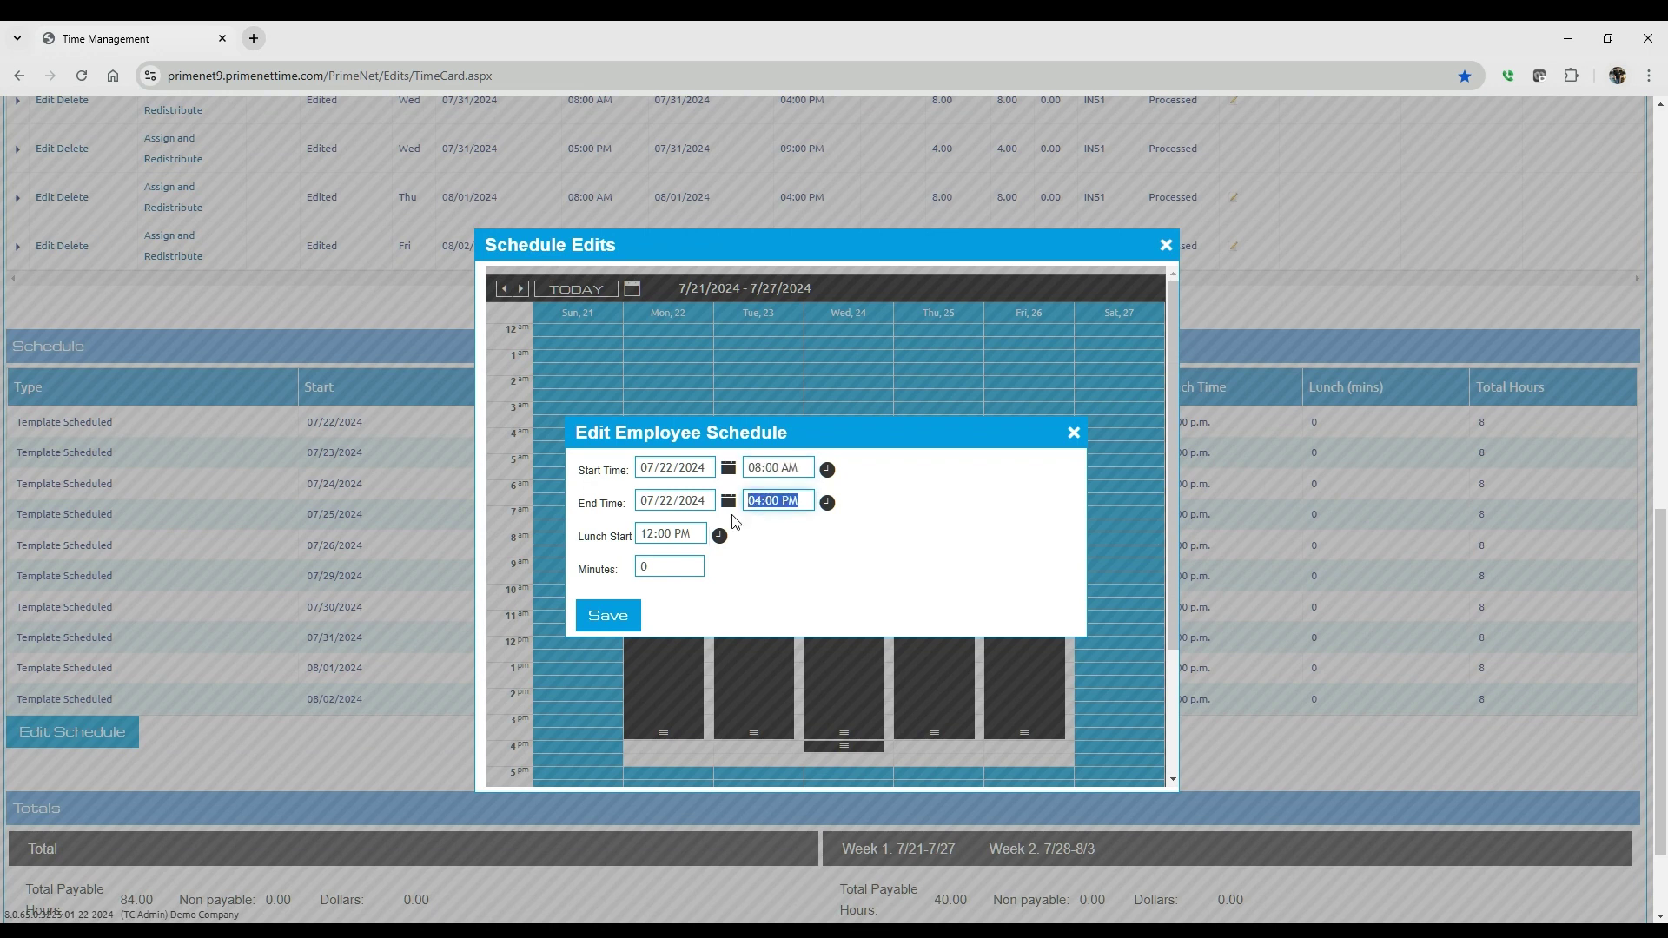
pyautogui.tripleClick(650, 534)
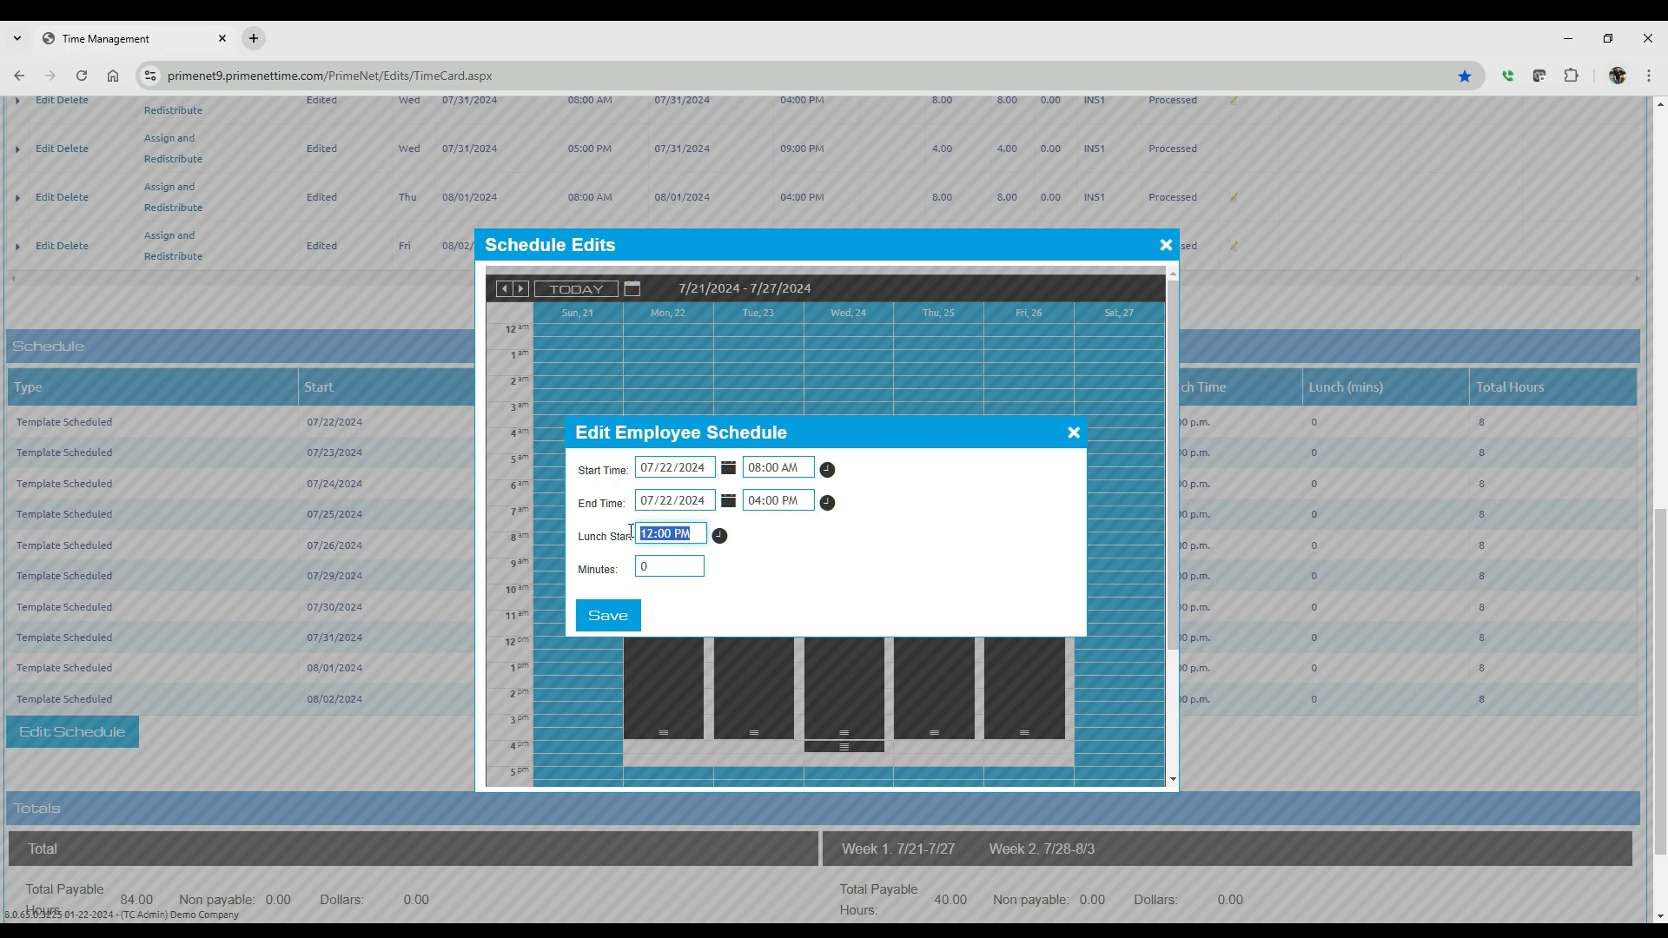
pyautogui.tripleClick(761, 467)
pyautogui.tripleClick(763, 507)
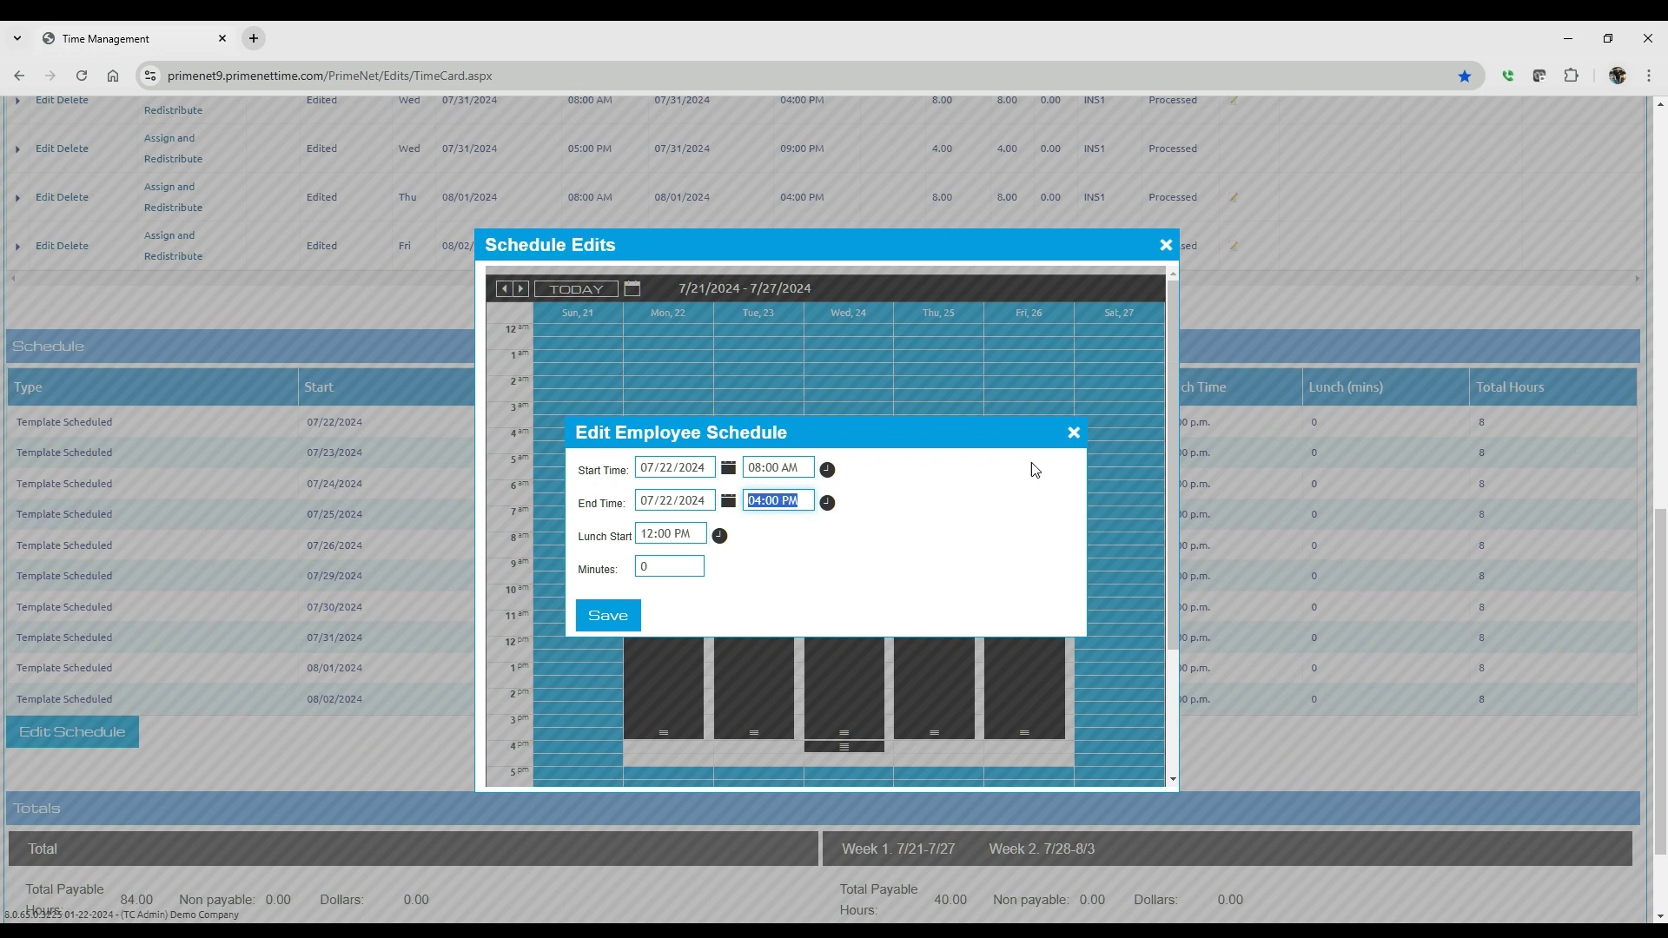
pyautogui.click(1074, 431)
# Delete the template schedule for Monday 07/22/2024 from the employee's schedule
pyautogui.scroll(4, 248, 504)
pyautogui.scroll(4, 224, 474)
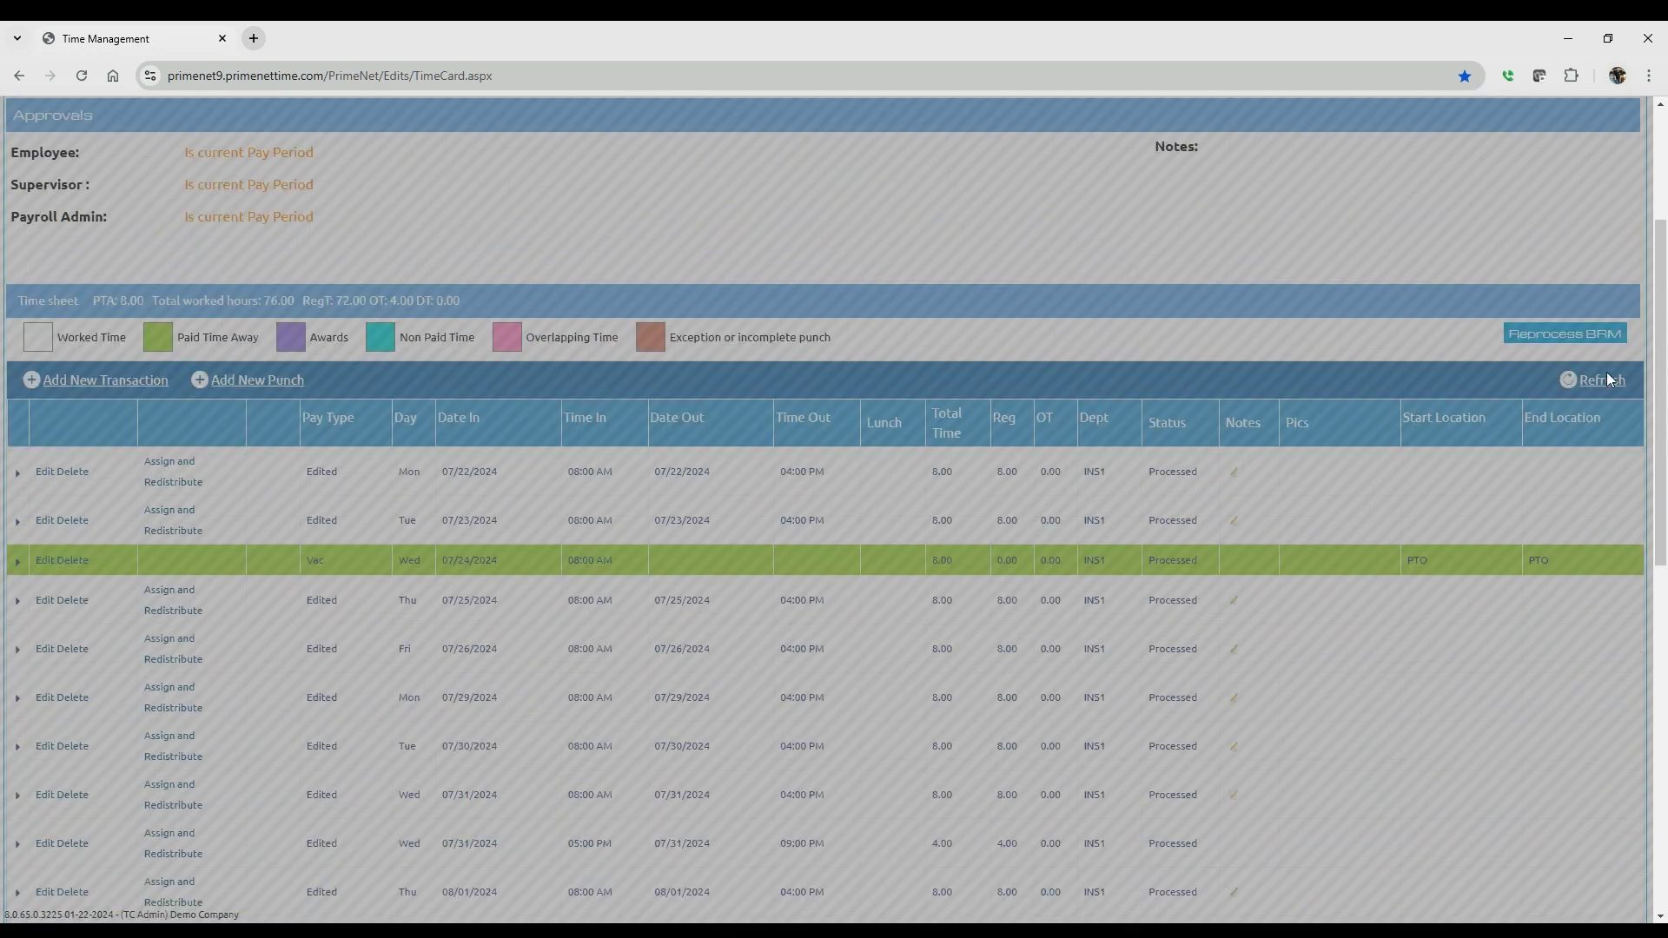
pyautogui.scroll(-4, 812, 706)
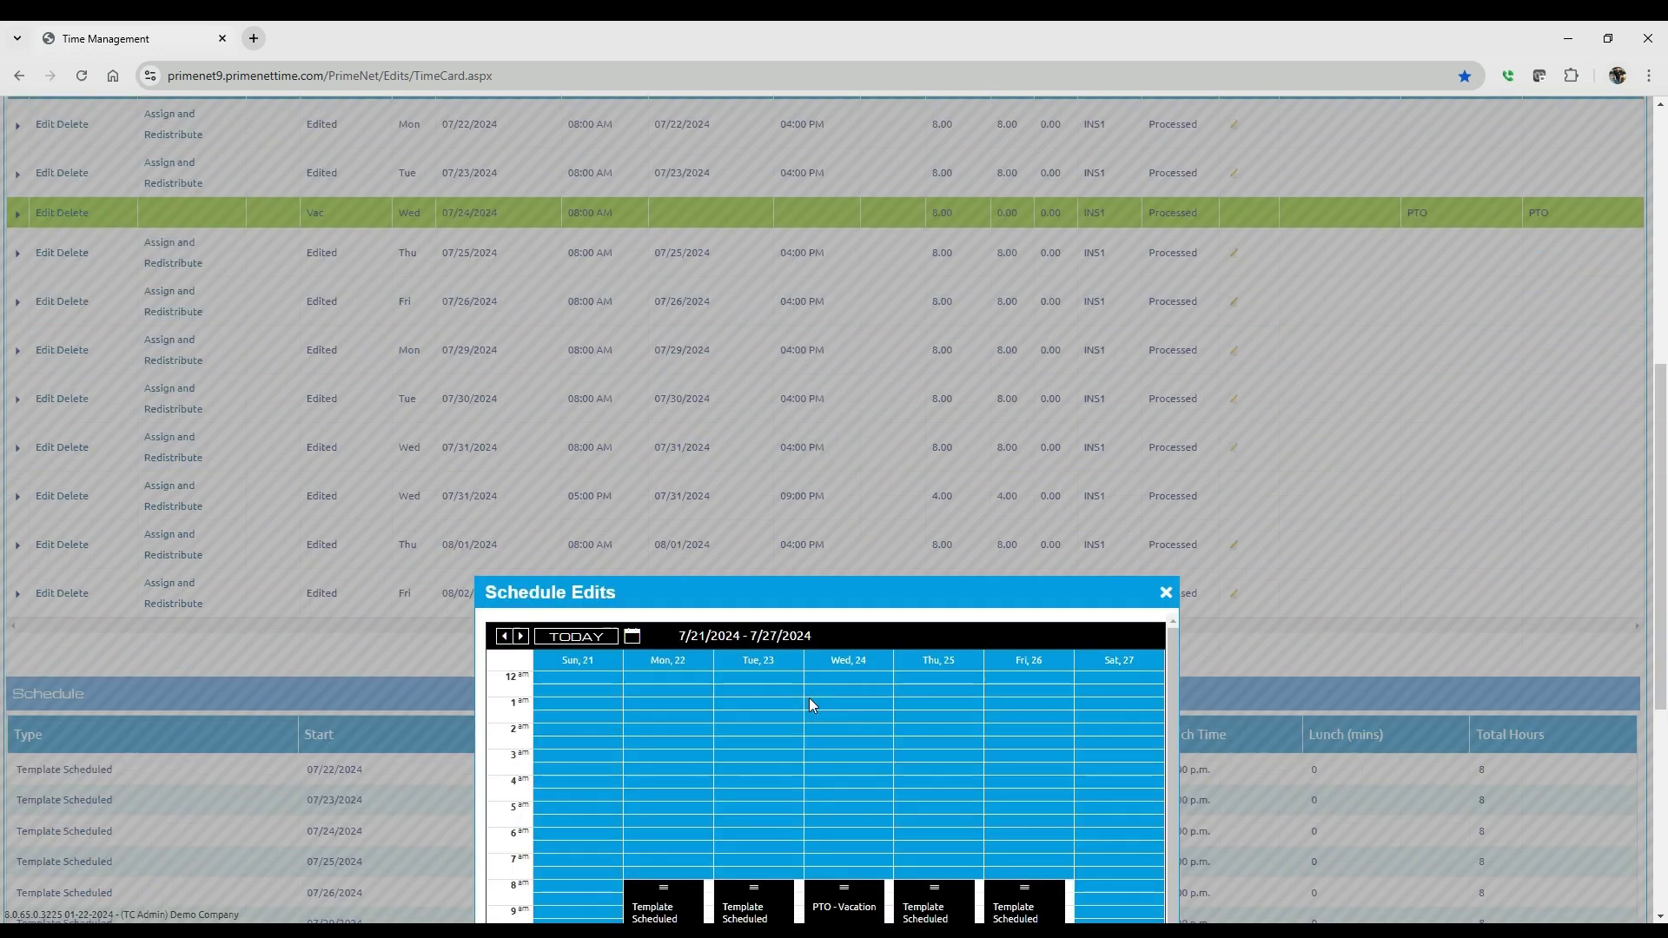
pyautogui.scroll(-4, 810, 697)
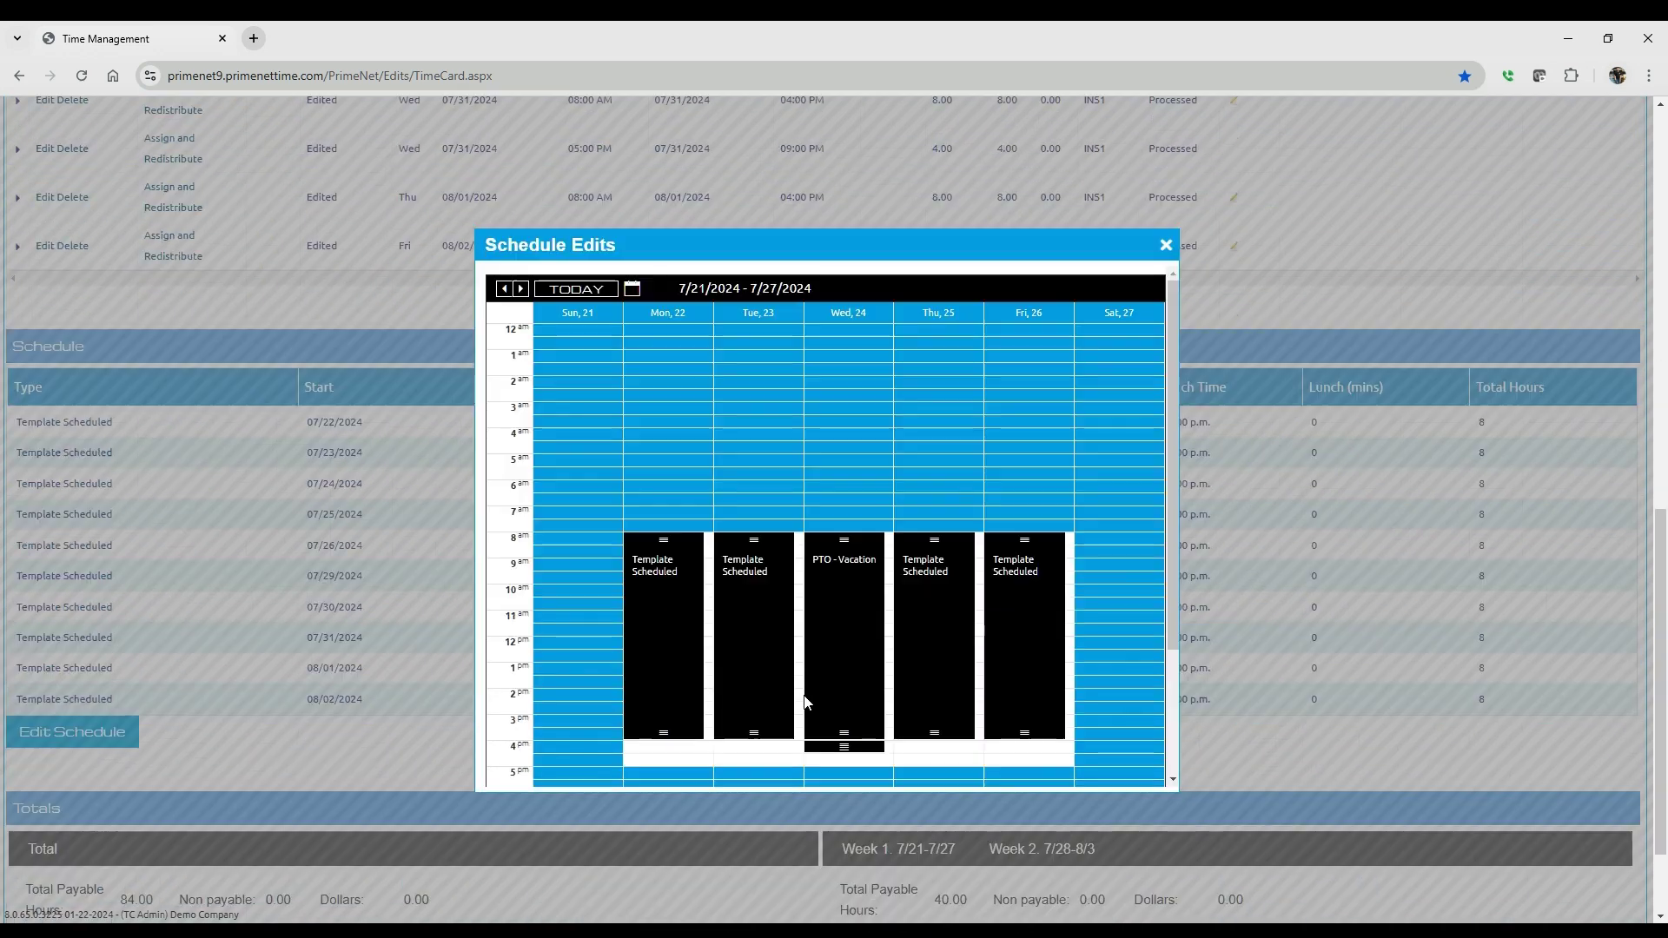
pyautogui.rightClick(665, 645)
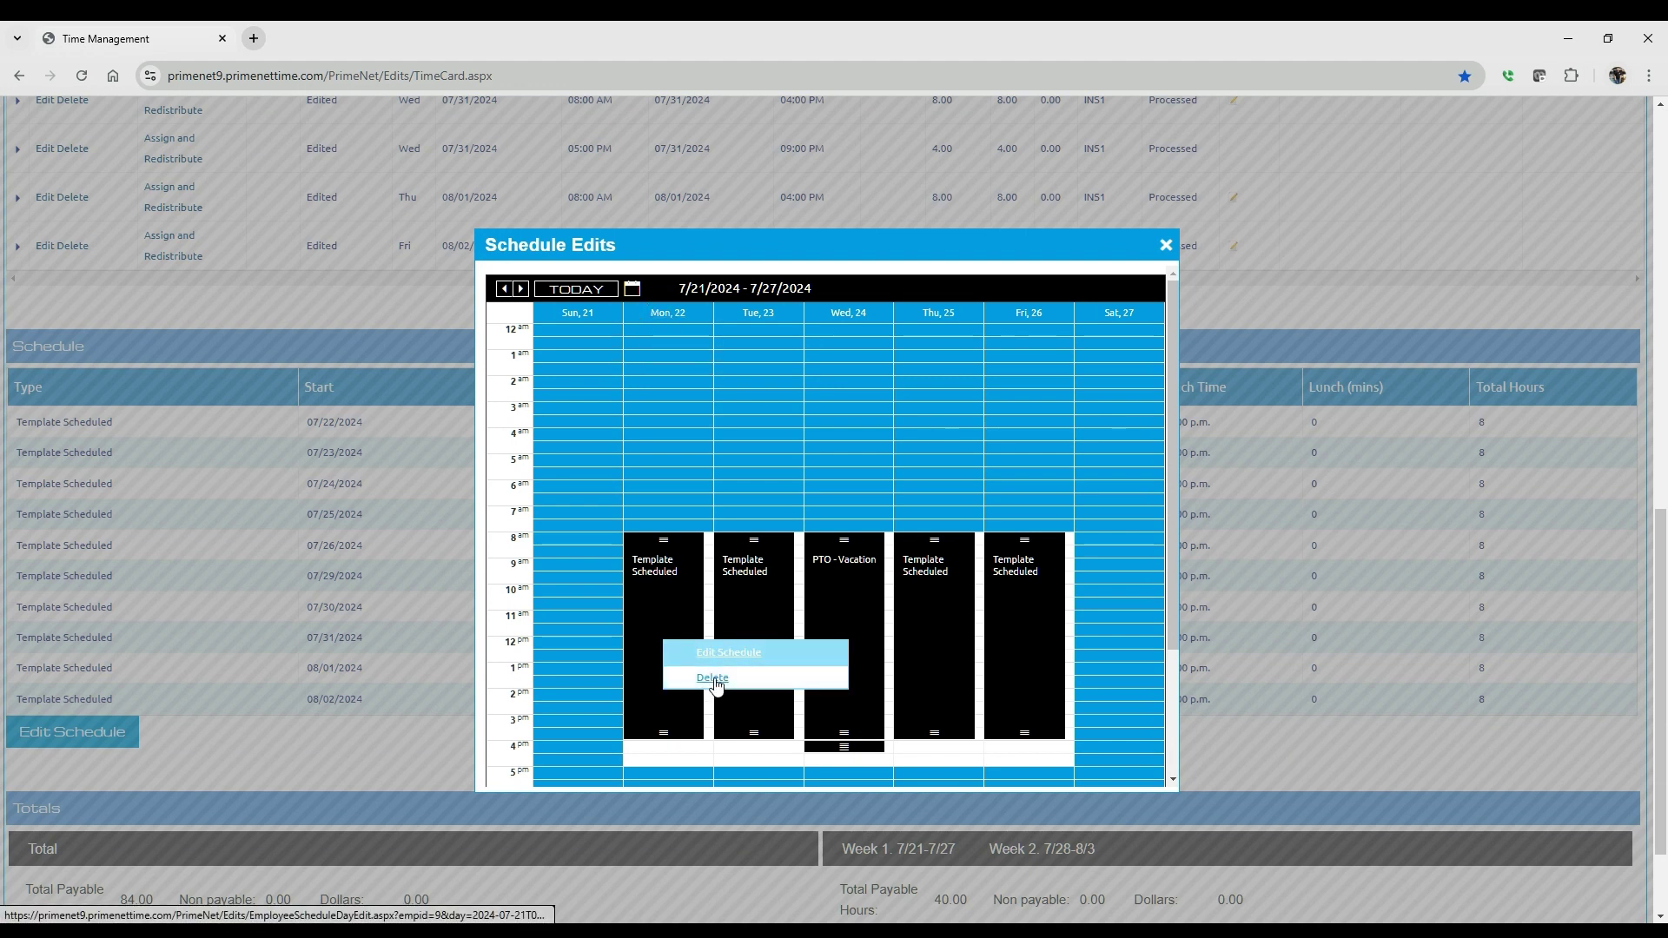
pyautogui.click(715, 687)
pyautogui.click(800, 573)
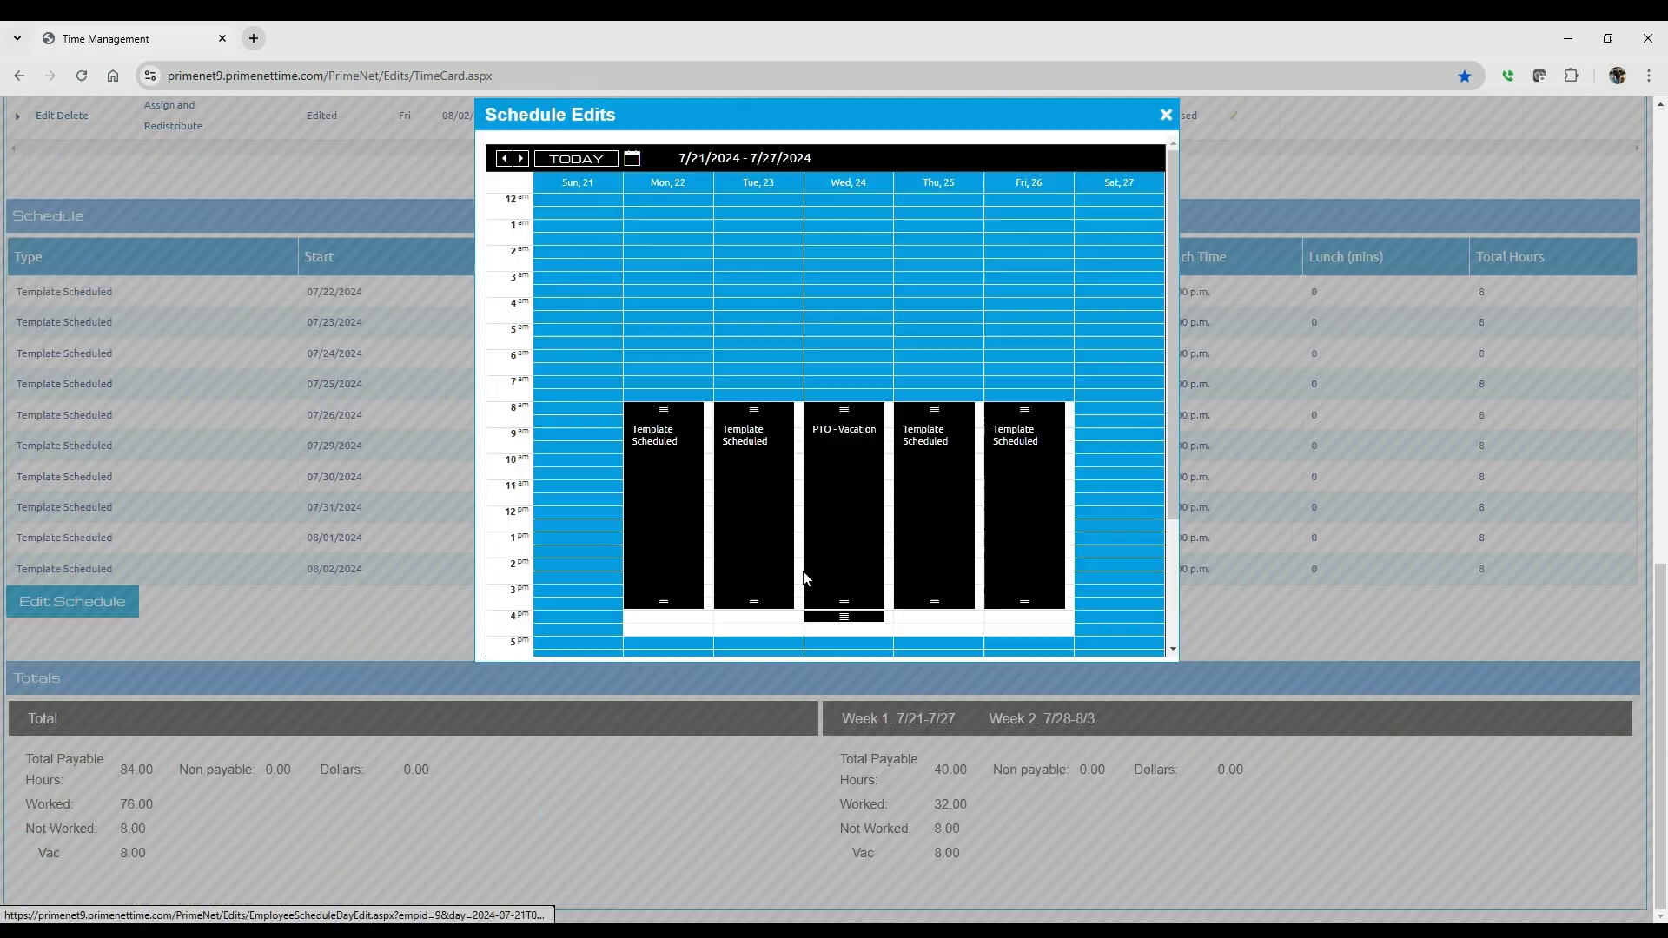
pyautogui.scroll(3, 556, 504)
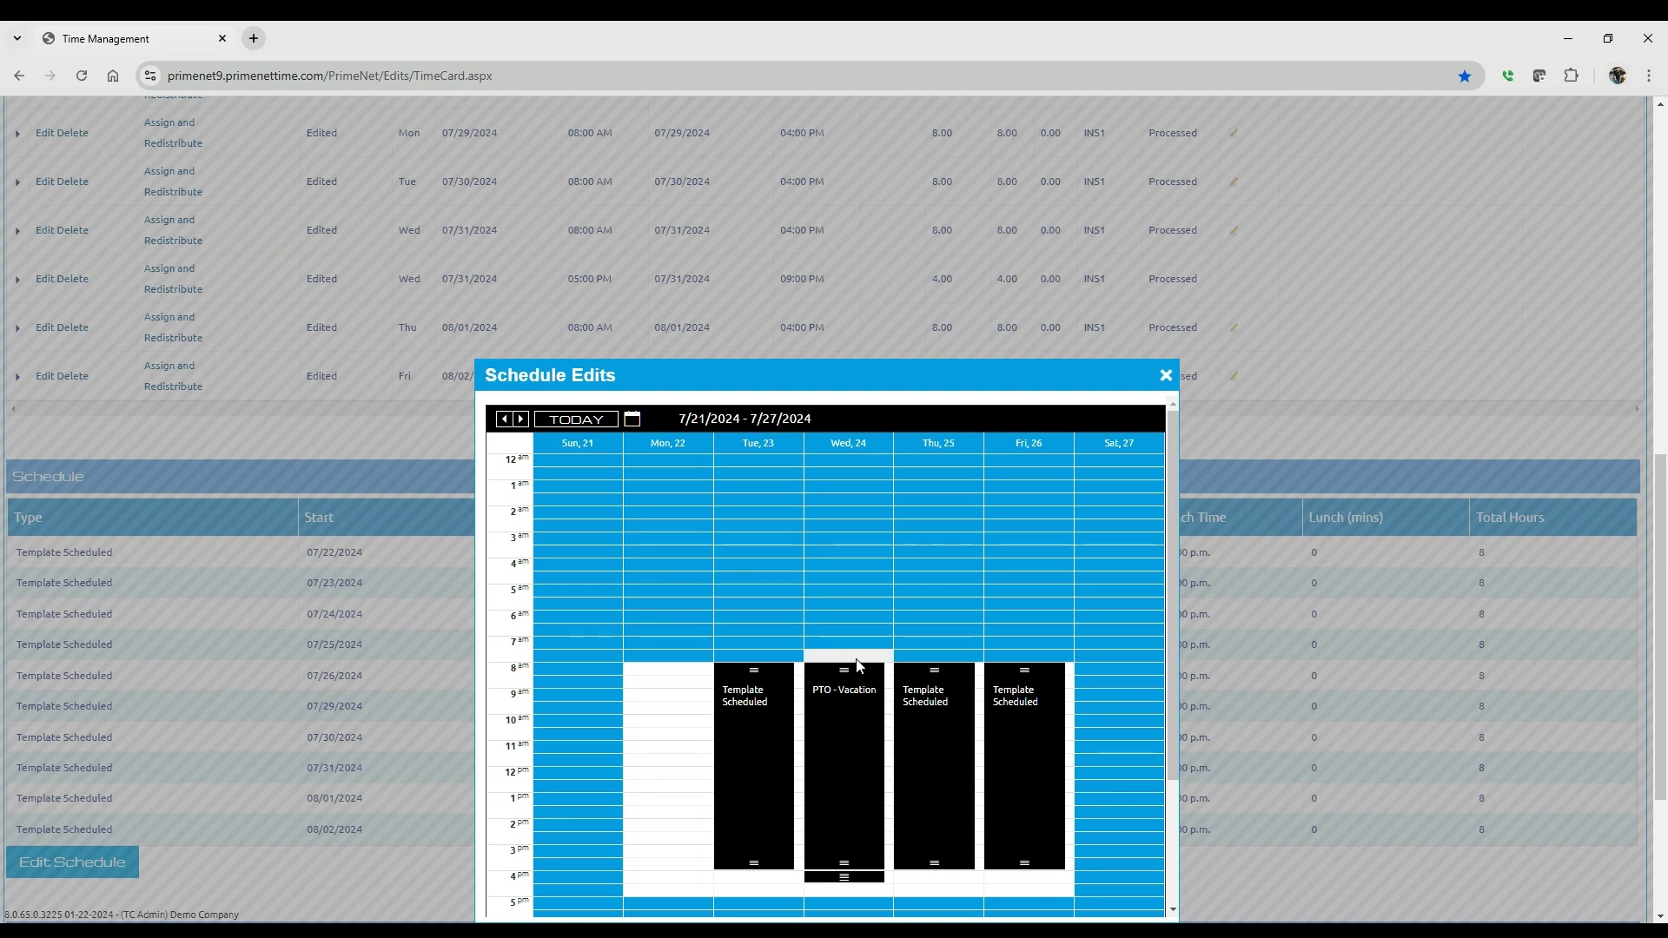
# Open a new schedule form for Monday 07/22, check its start and end times, and leave the schedule editor without saving it
pyautogui.click(658, 760)
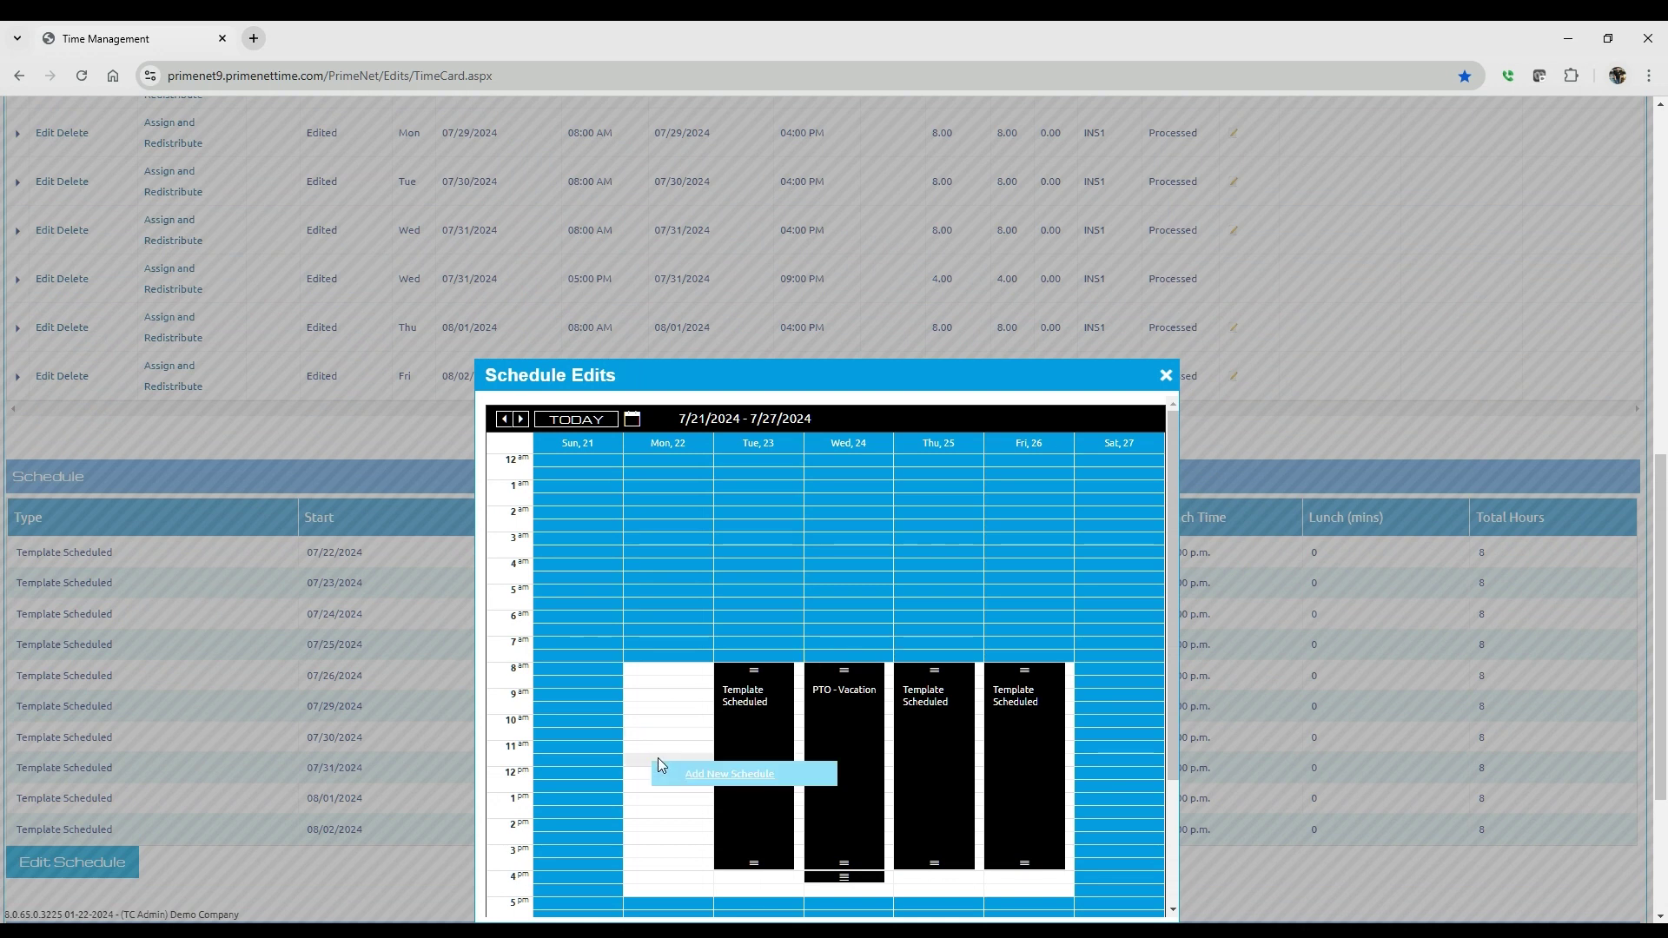
pyautogui.click(736, 778)
pyautogui.click(779, 598)
pyautogui.click(771, 631)
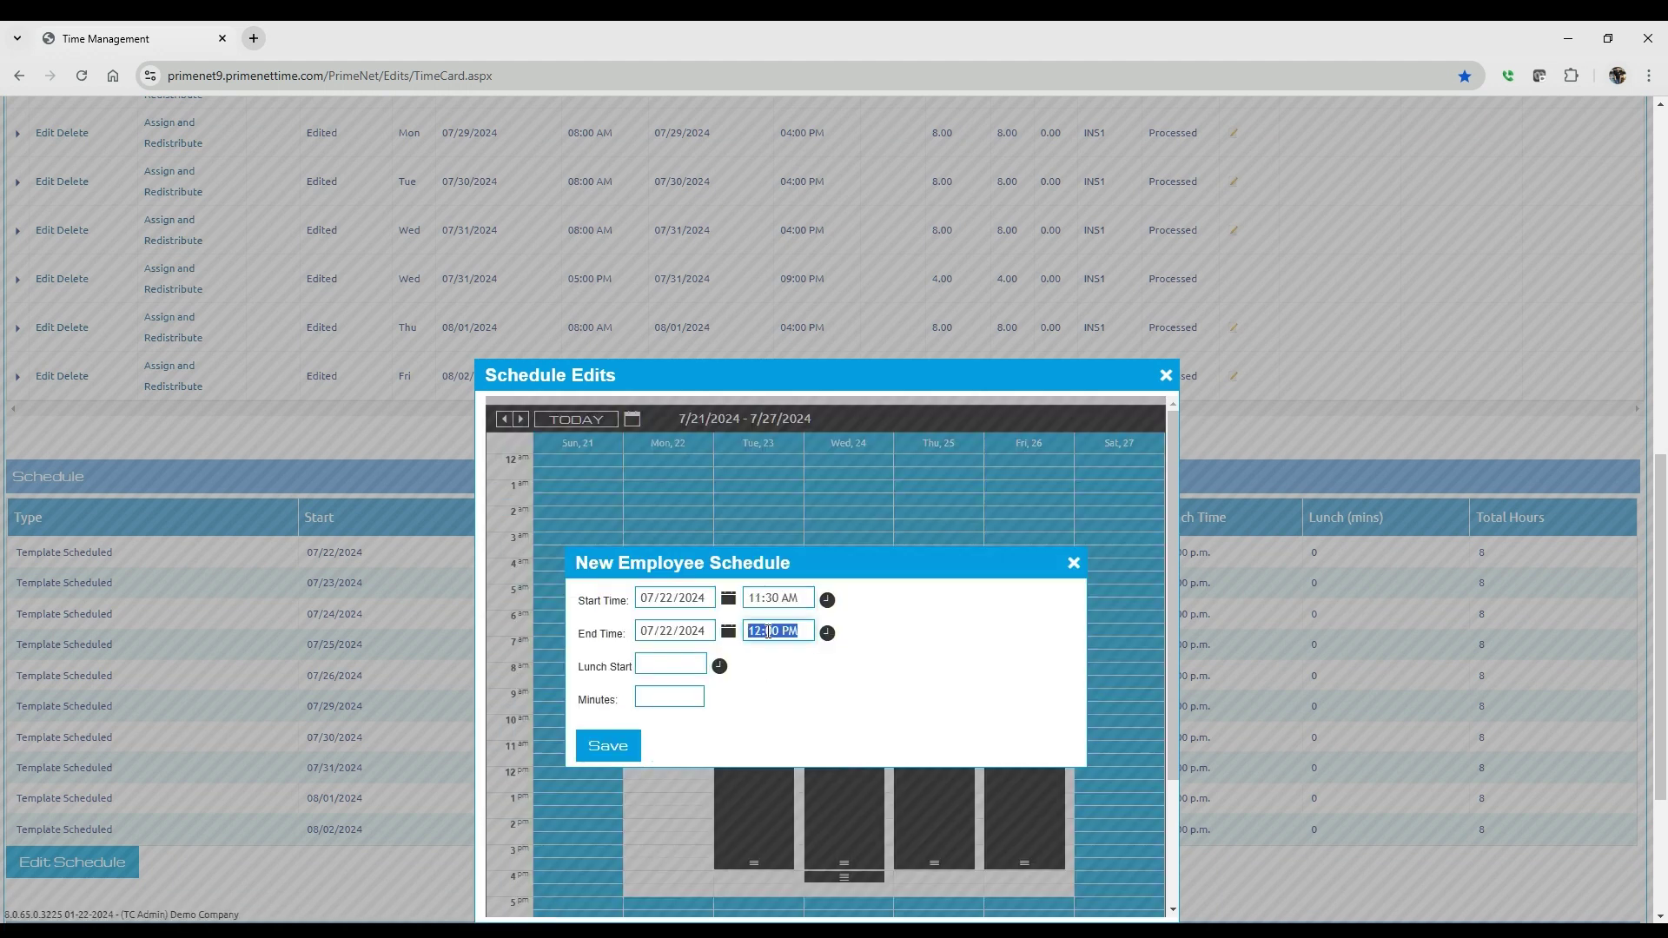
pyautogui.click(1074, 563)
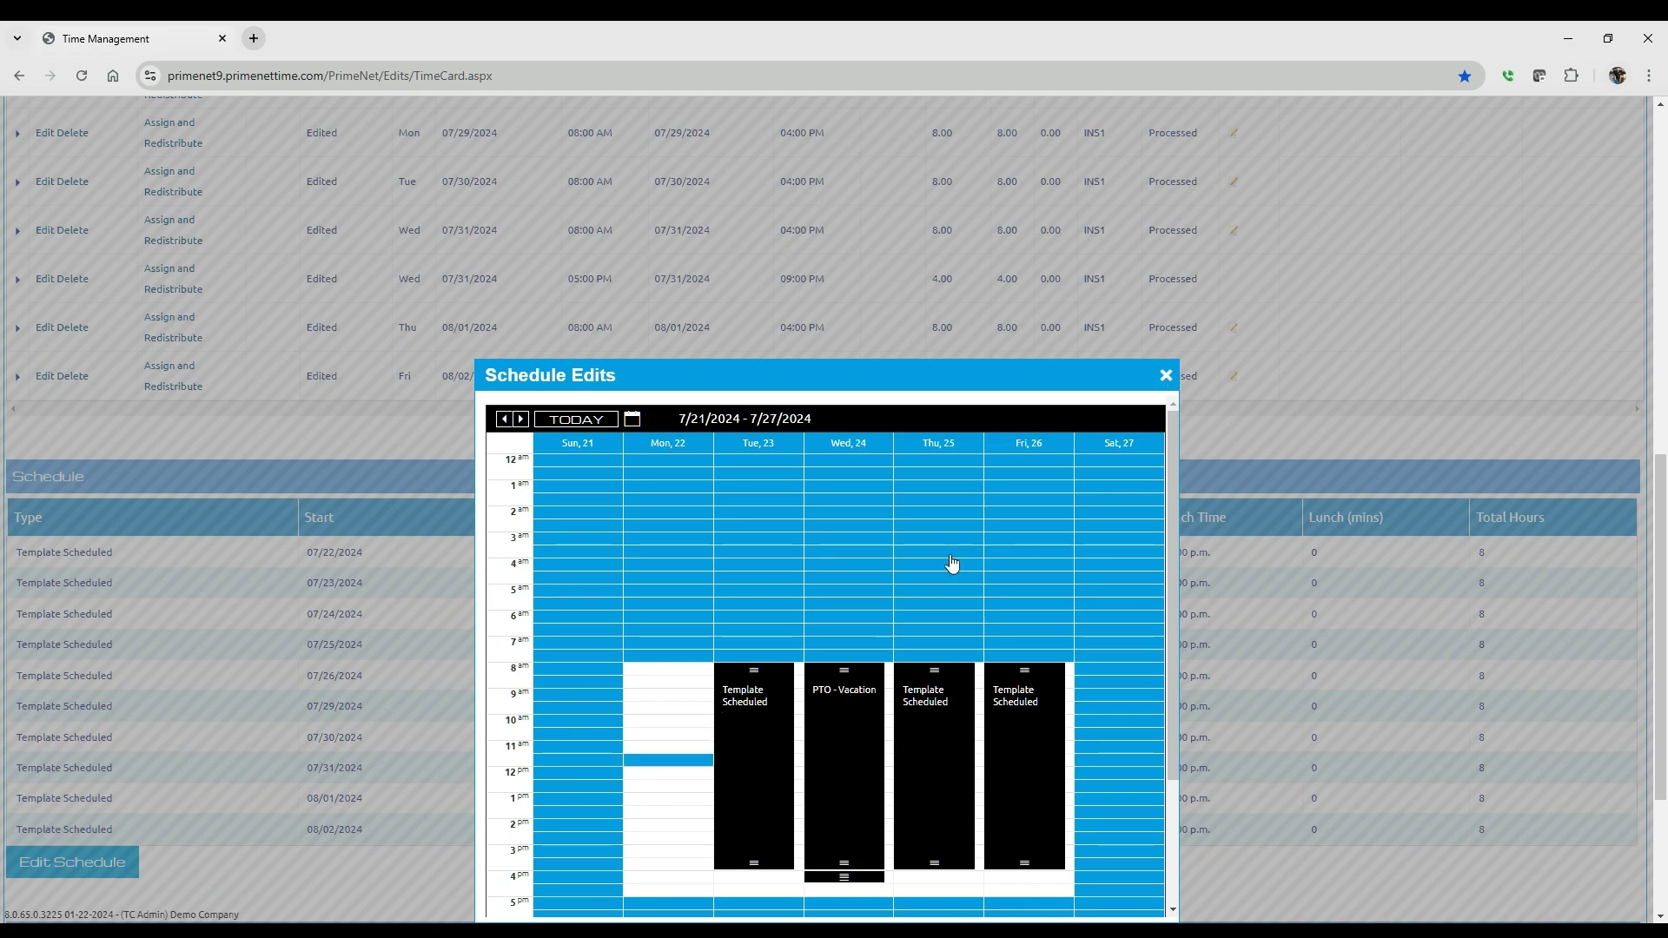
pyautogui.click(1166, 376)
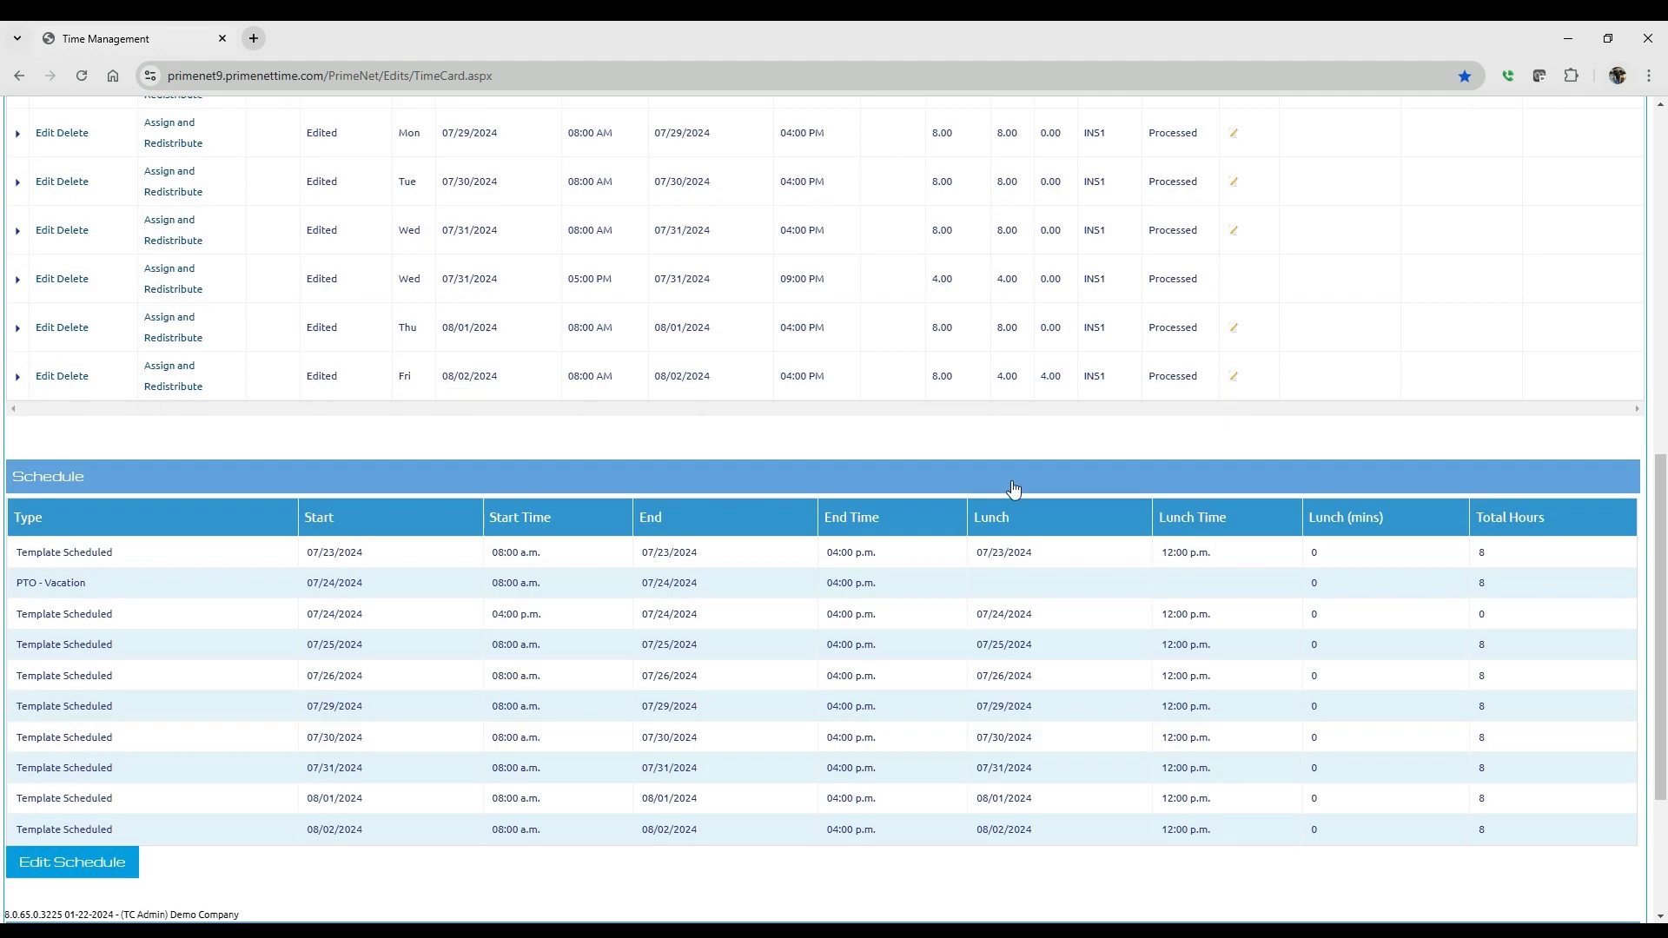
# Delete the auto-generated Monday 07/22/2024 punch, 08:00 AM to 04:00 PM, from the employee's timesheet
pyautogui.scroll(7, 1005, 487)
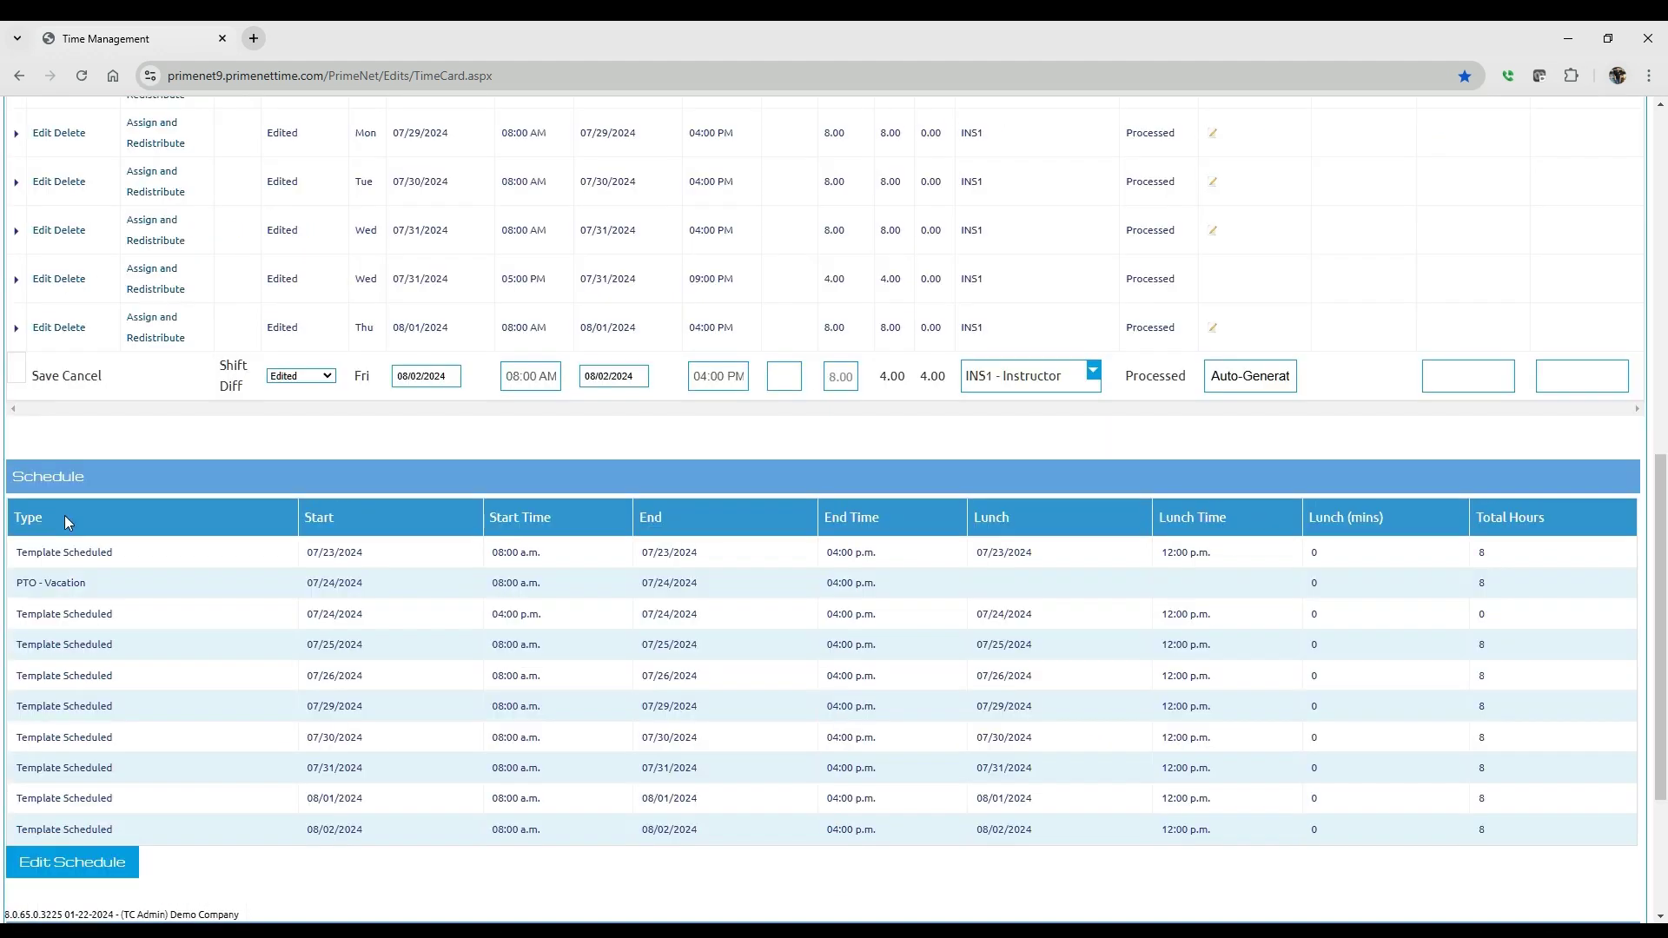
pyautogui.scroll(4, 64, 514)
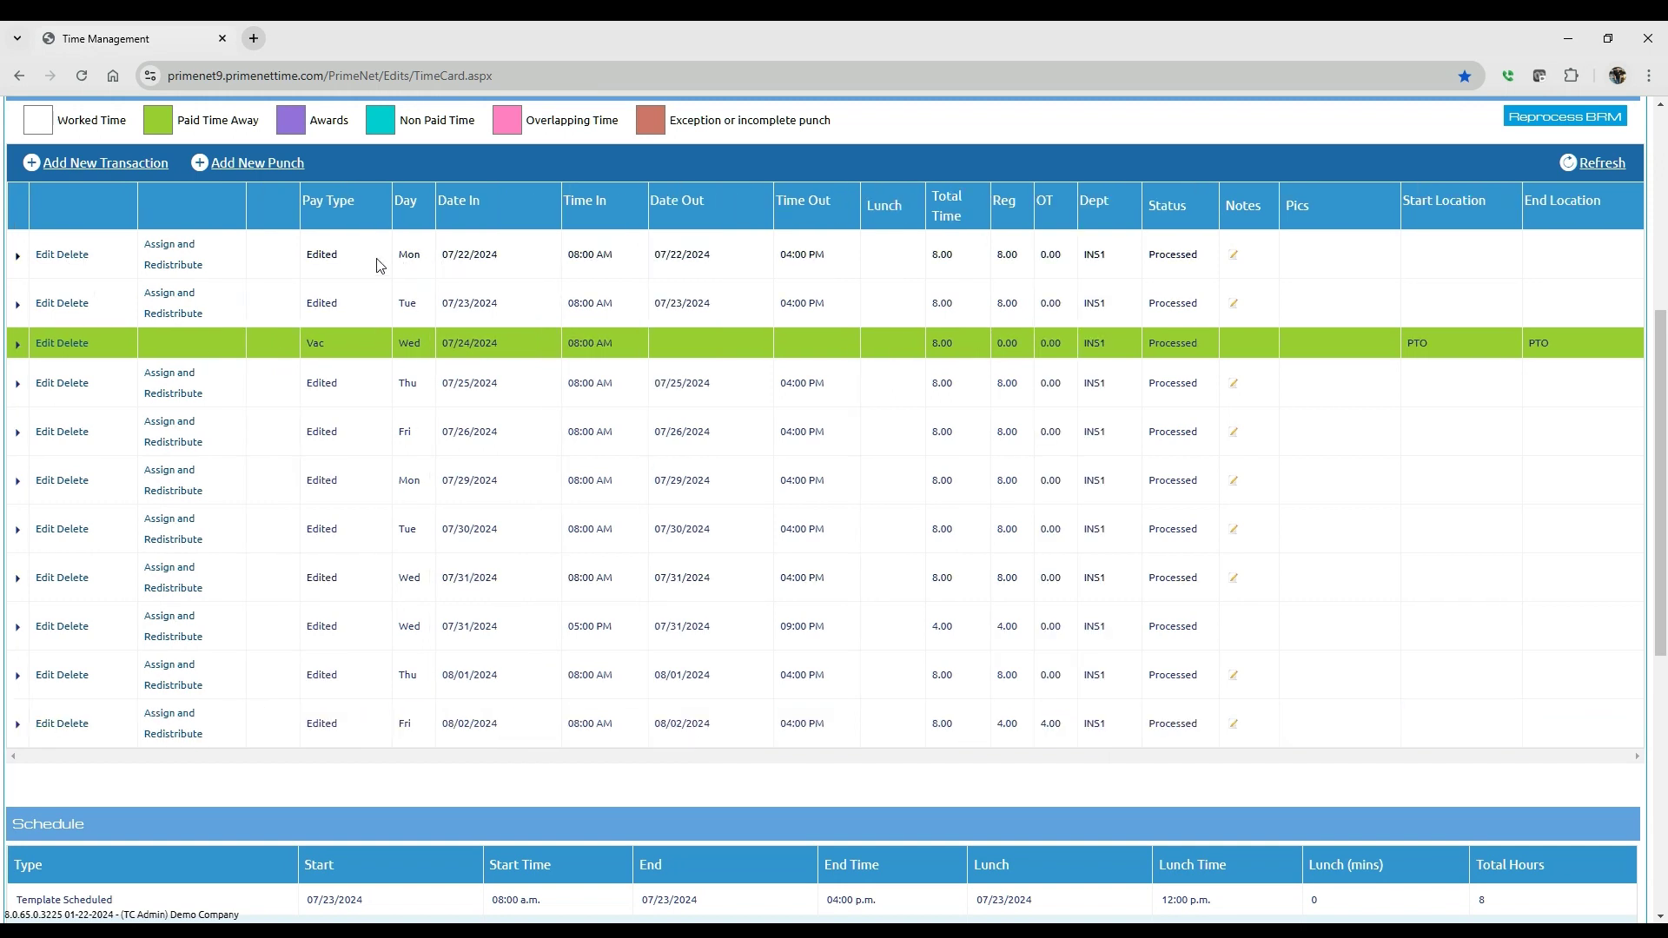
pyautogui.click(75, 255)
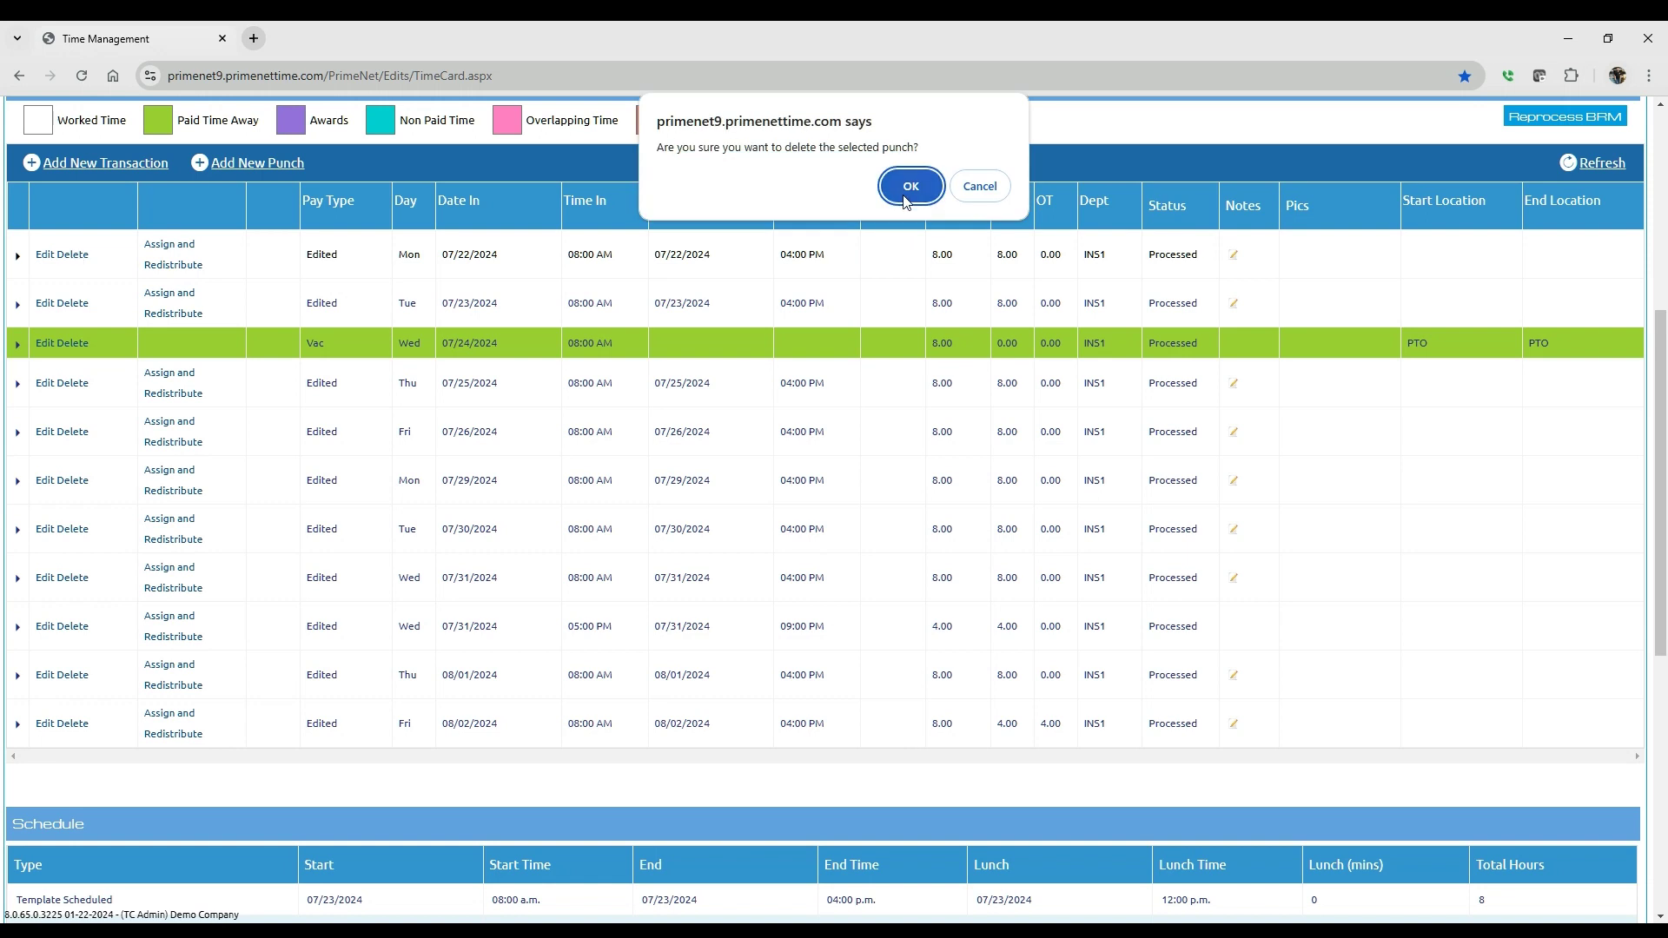
pyautogui.click(908, 187)
pyautogui.click(834, 477)
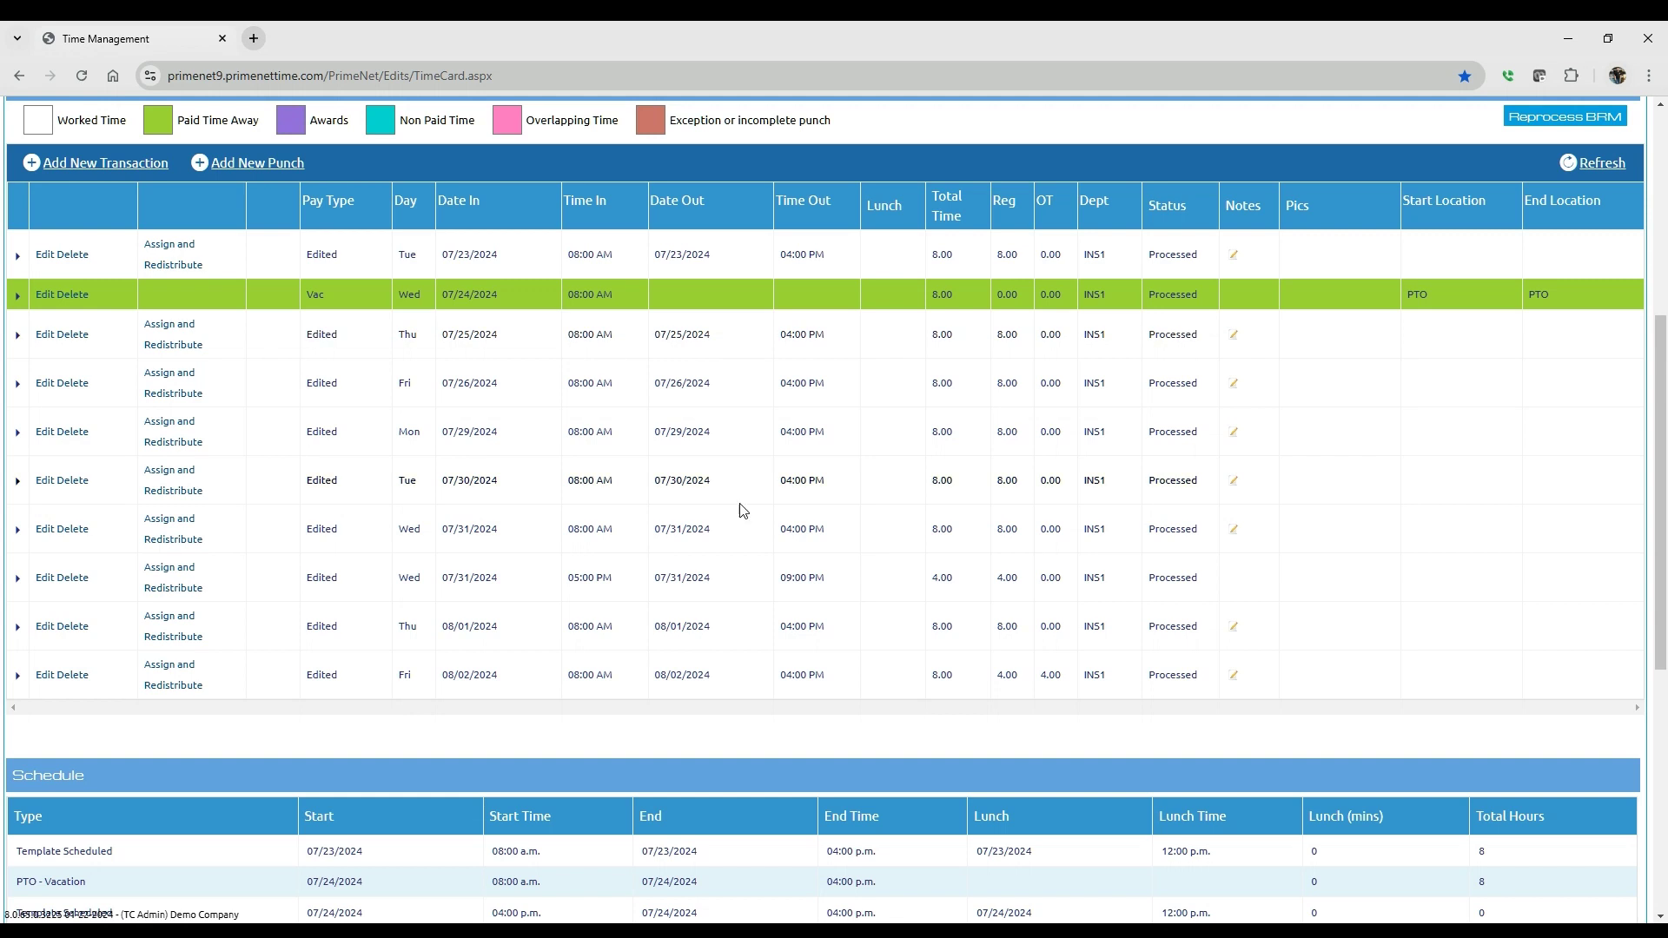
# Refresh the timesheet and compare its punches and hour totals for the 07/21/2024 - 08/03/2024 pay period with the schedule below
pyautogui.scroll(3, 732, 521)
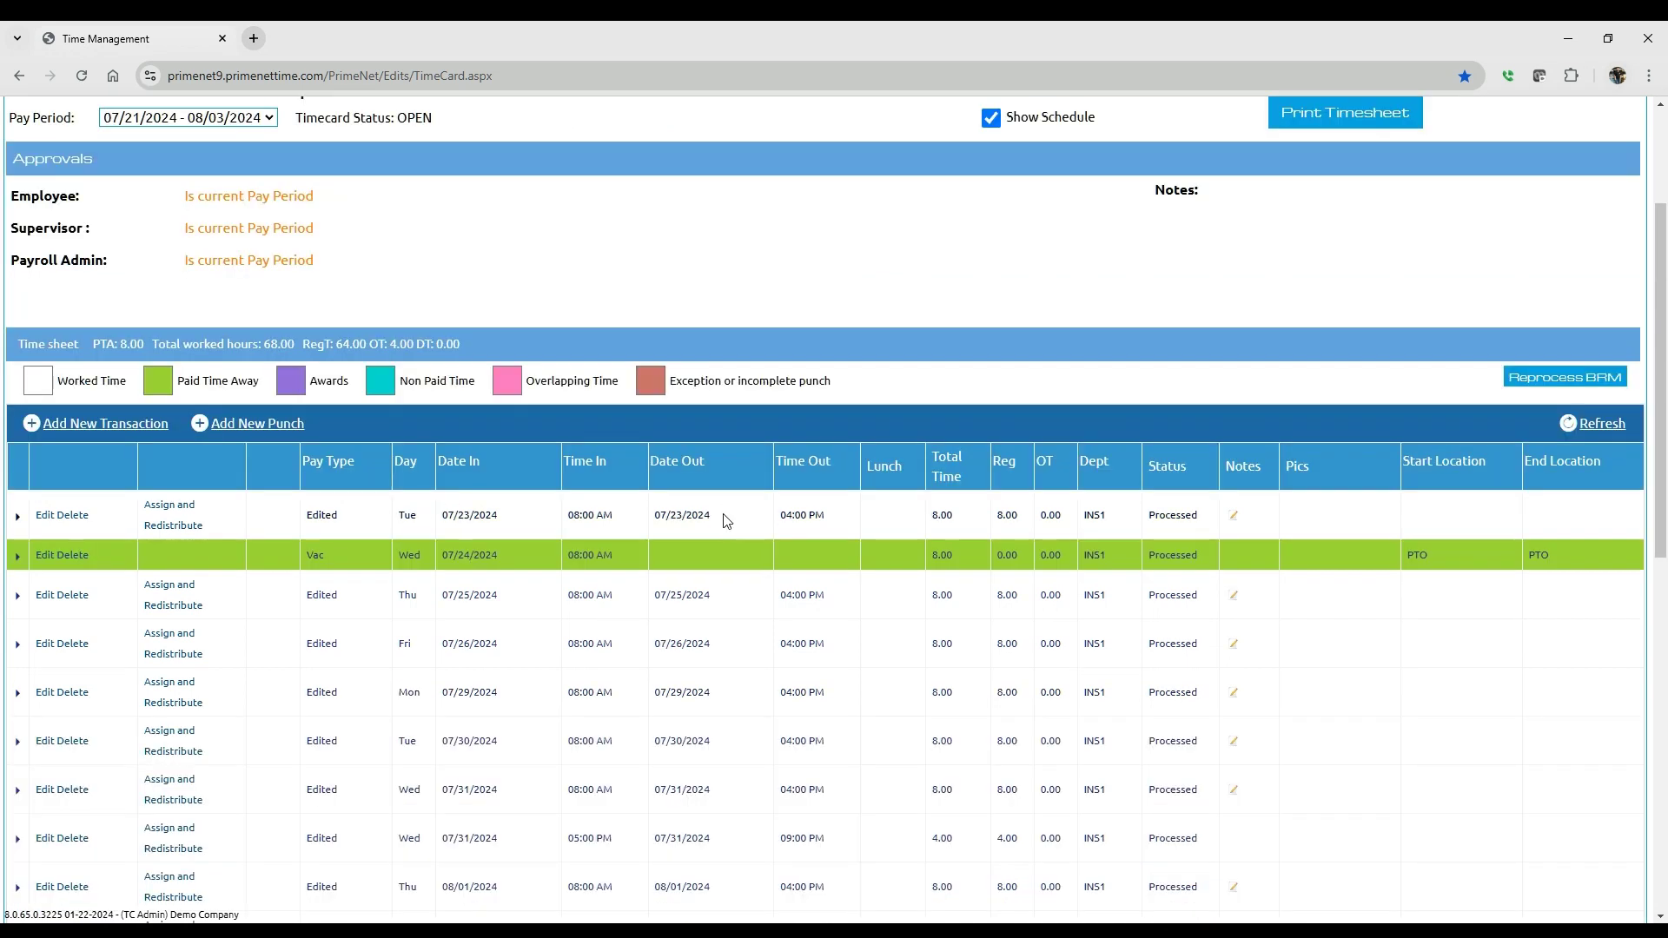
pyautogui.scroll(-3, 729, 521)
pyautogui.scroll(-4, 719, 519)
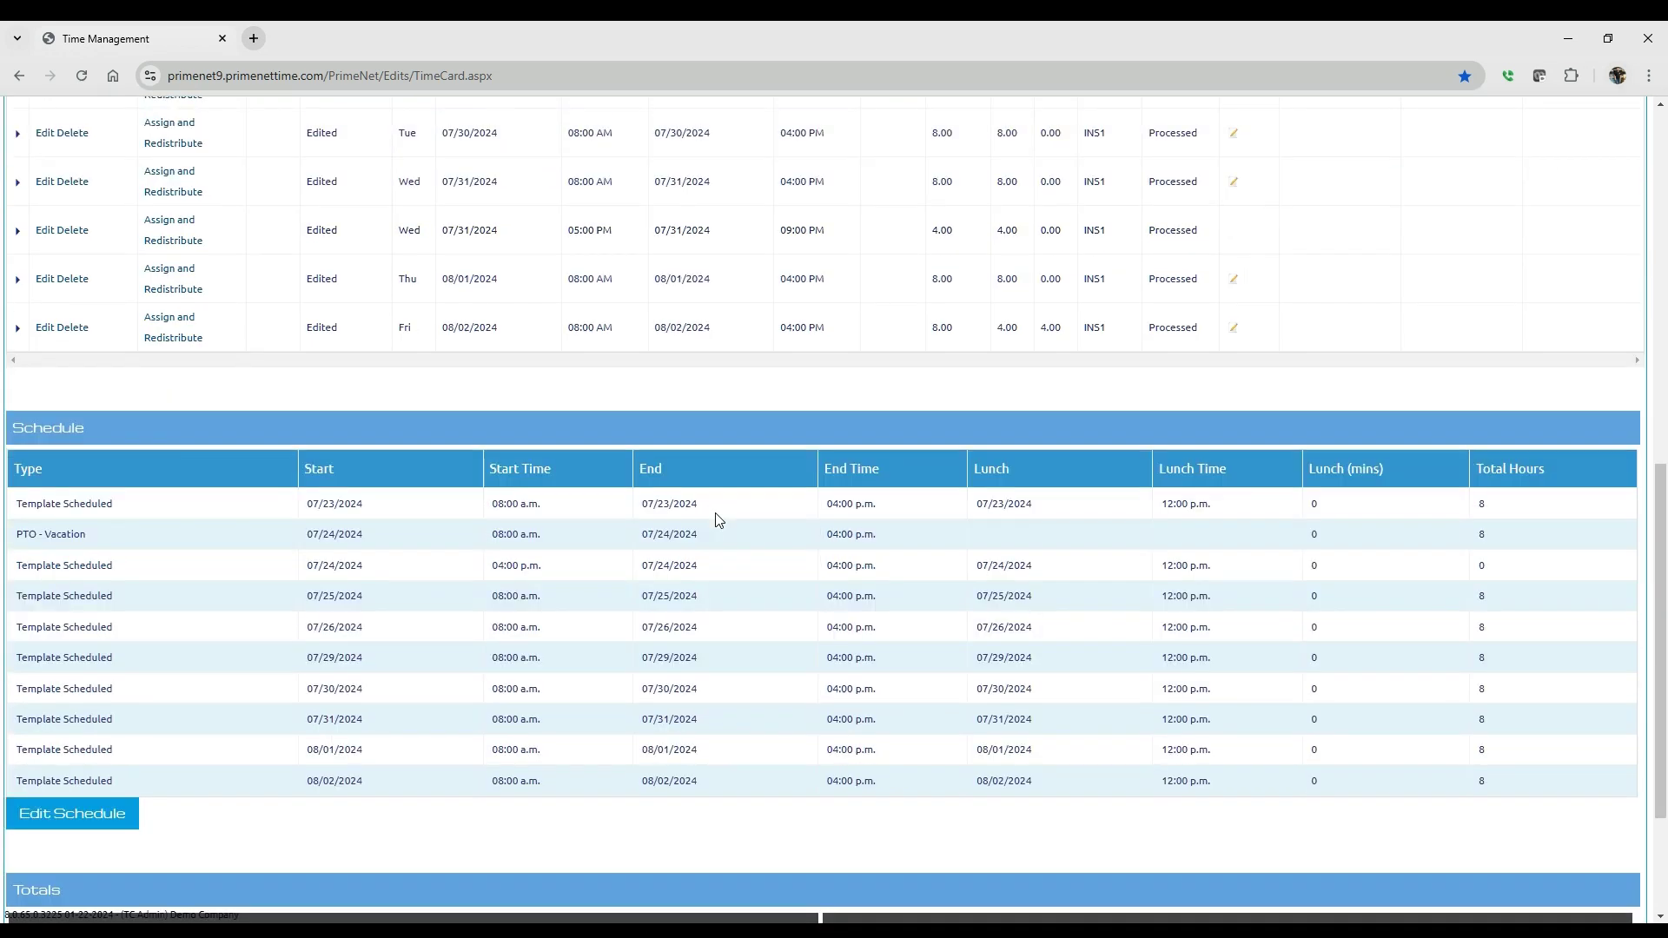
pyautogui.scroll(7, 719, 519)
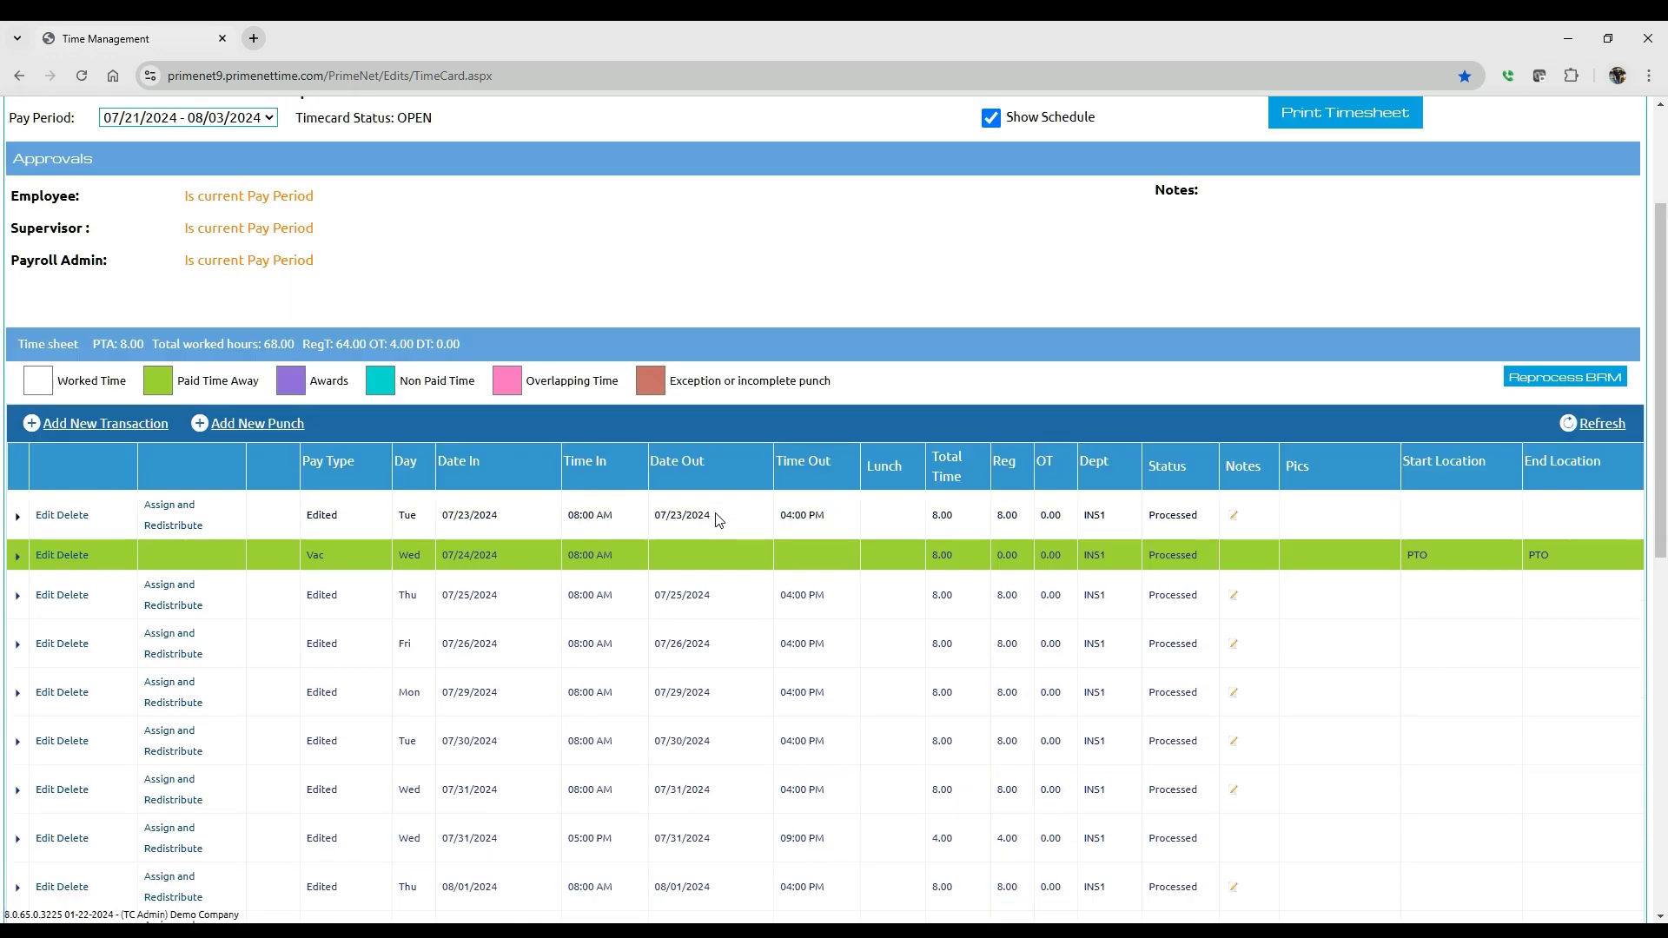
pyautogui.click(1604, 424)
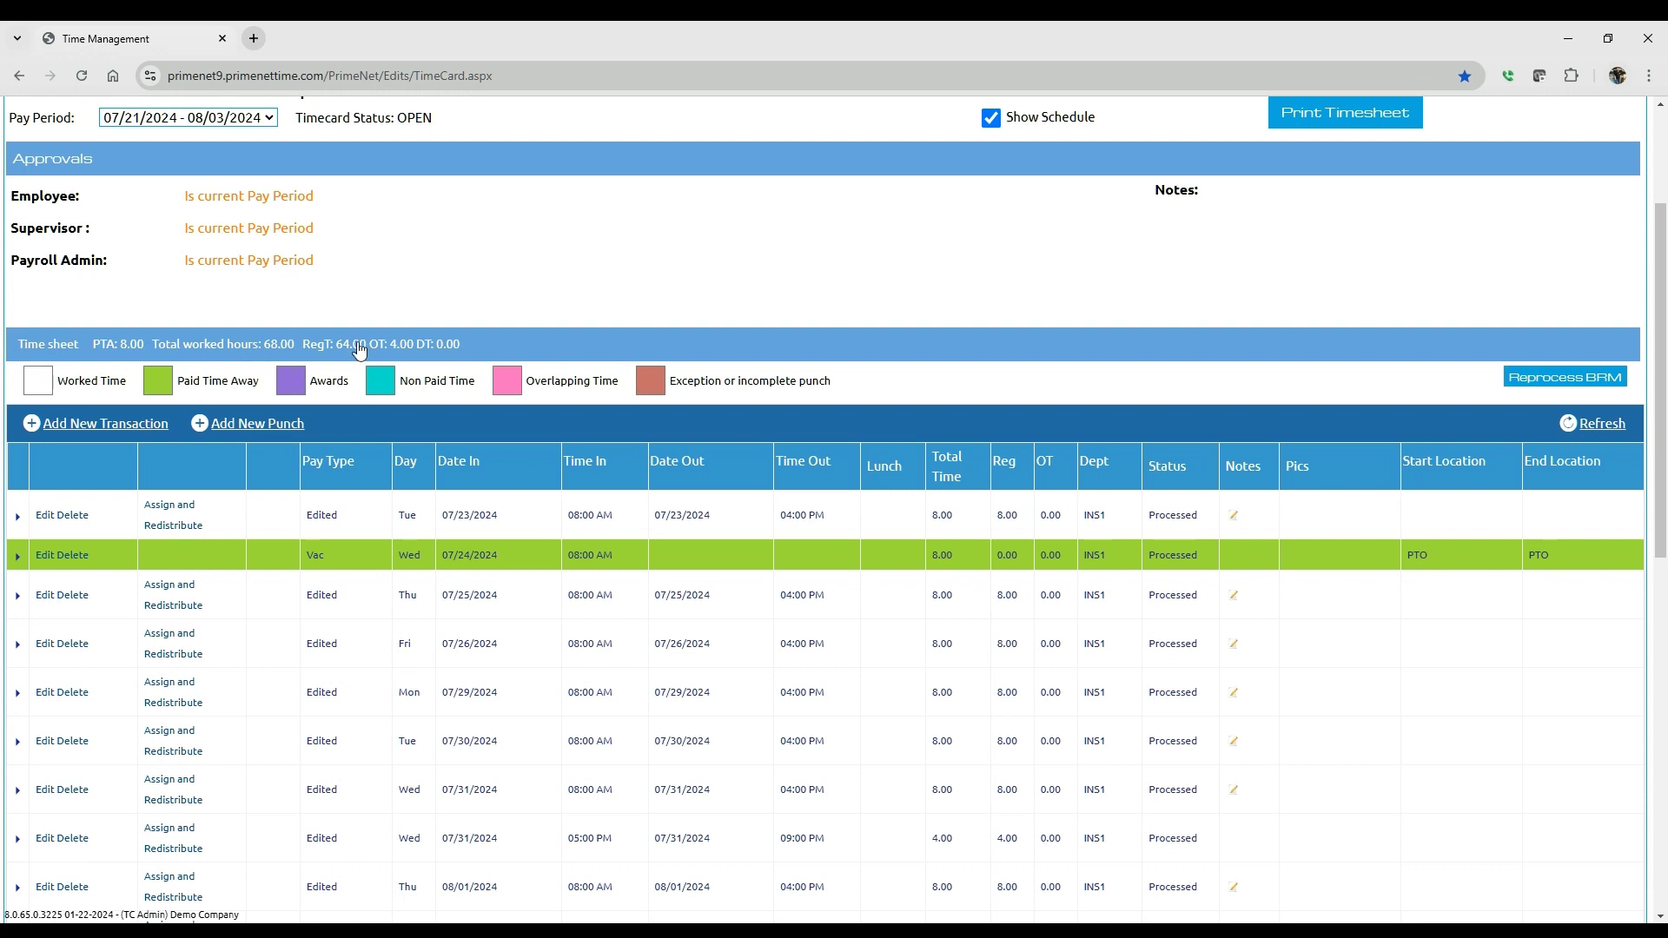
pyautogui.scroll(-5, 734, 799)
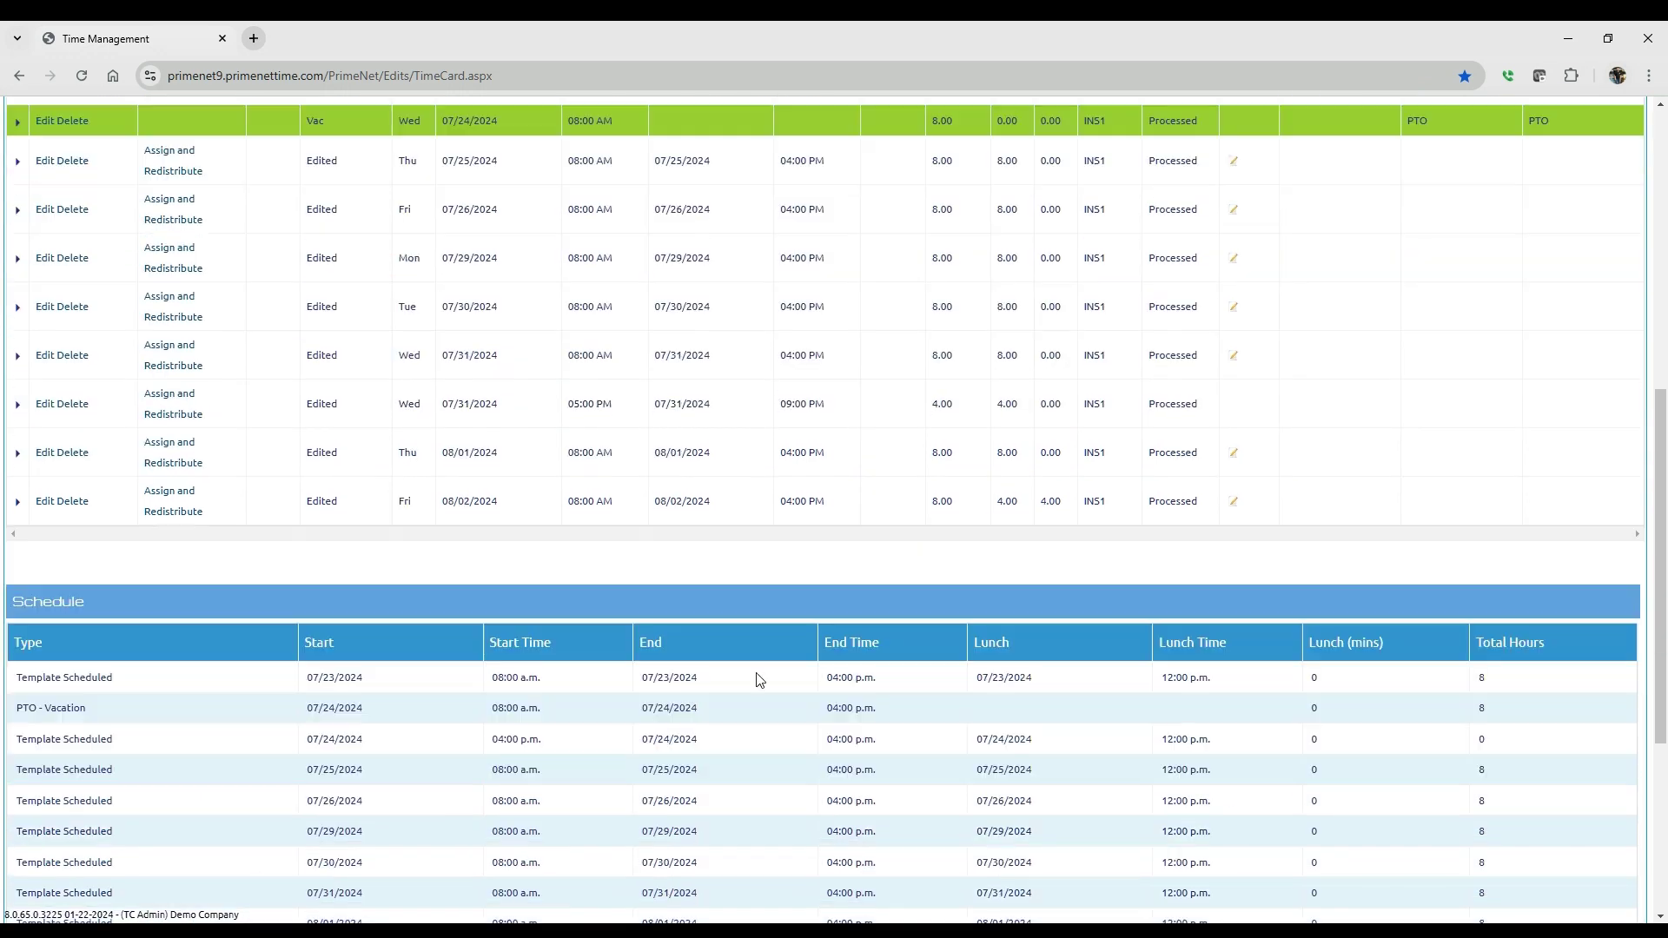
pyautogui.scroll(6, 586, 489)
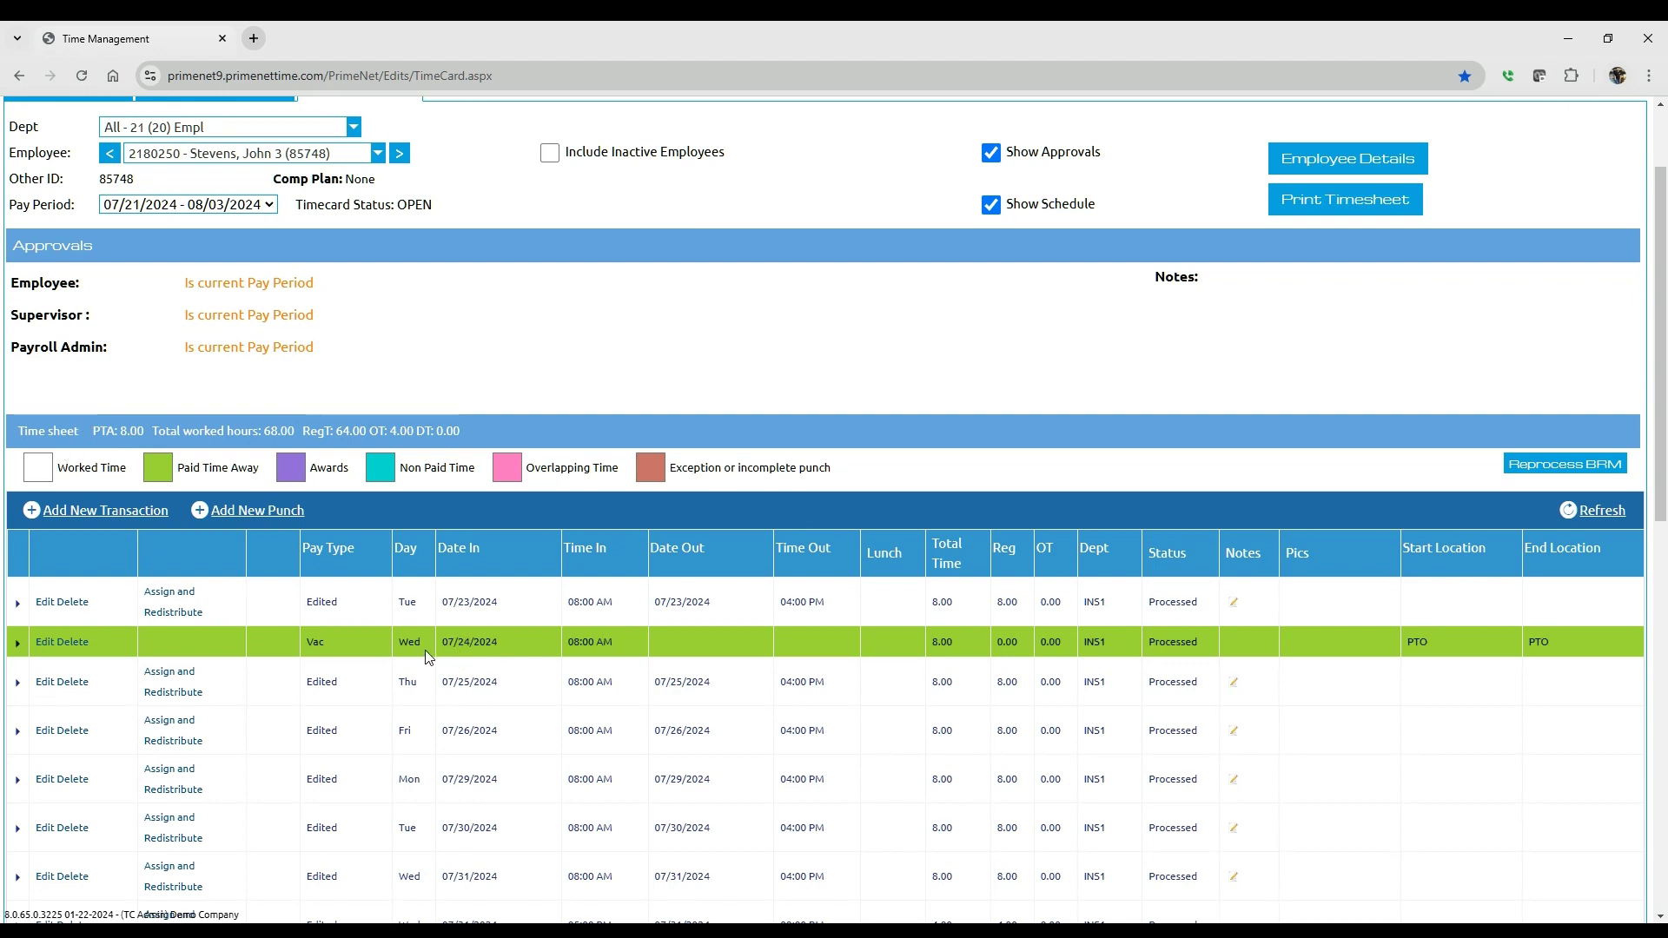
pyautogui.scroll(2, 911, 437)
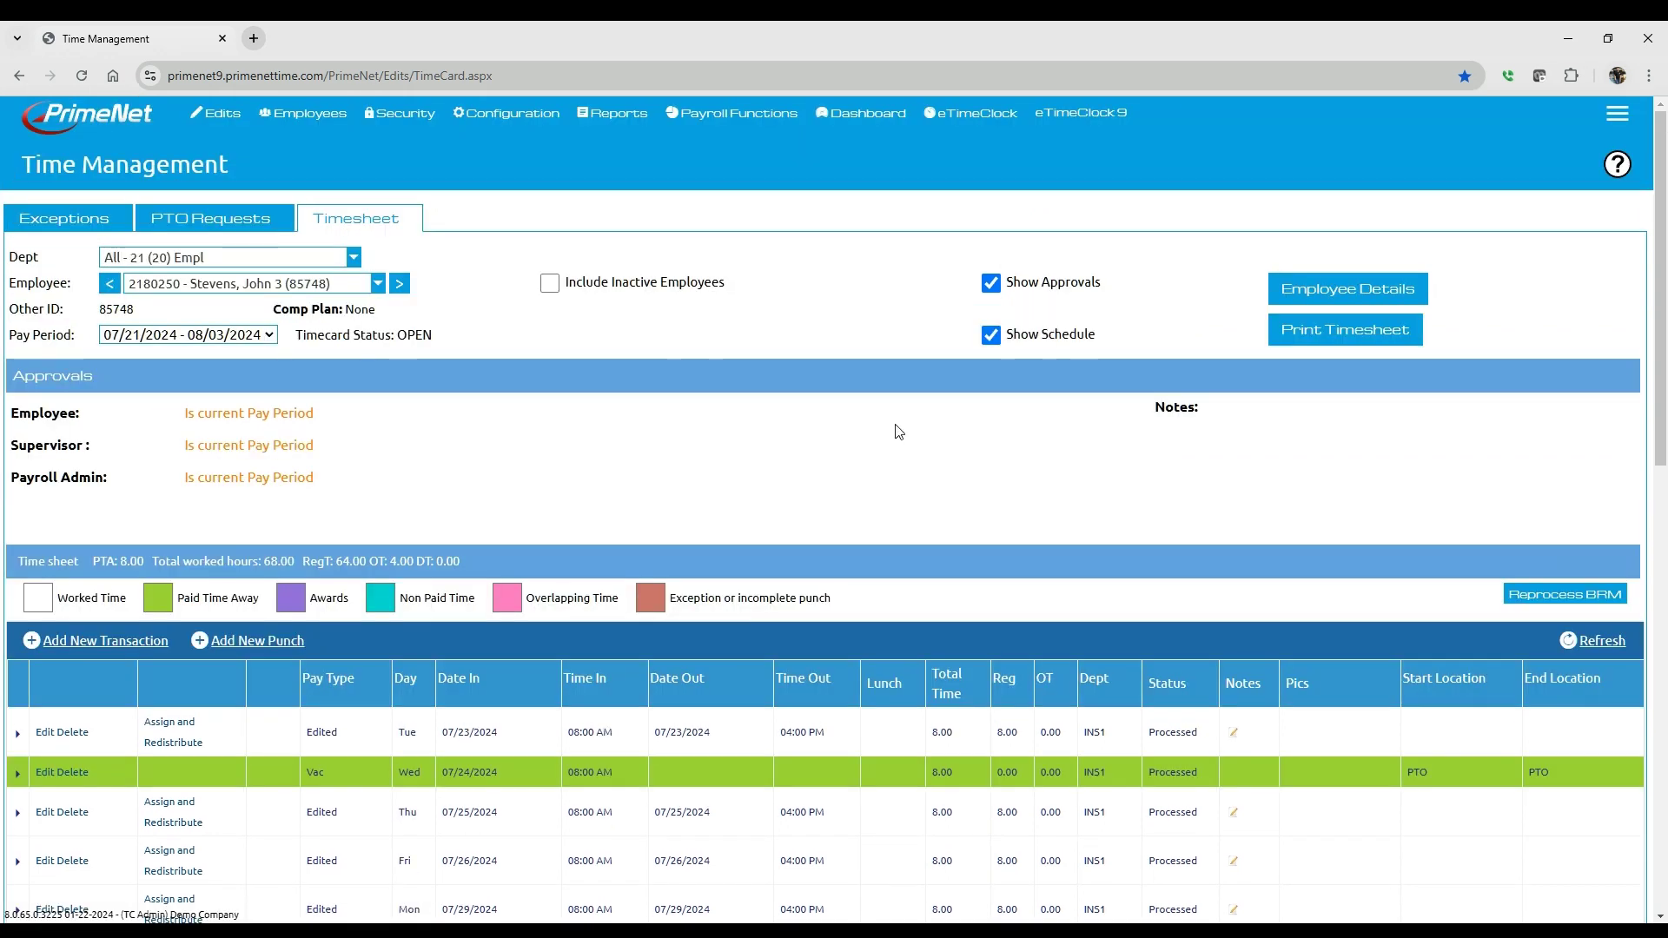